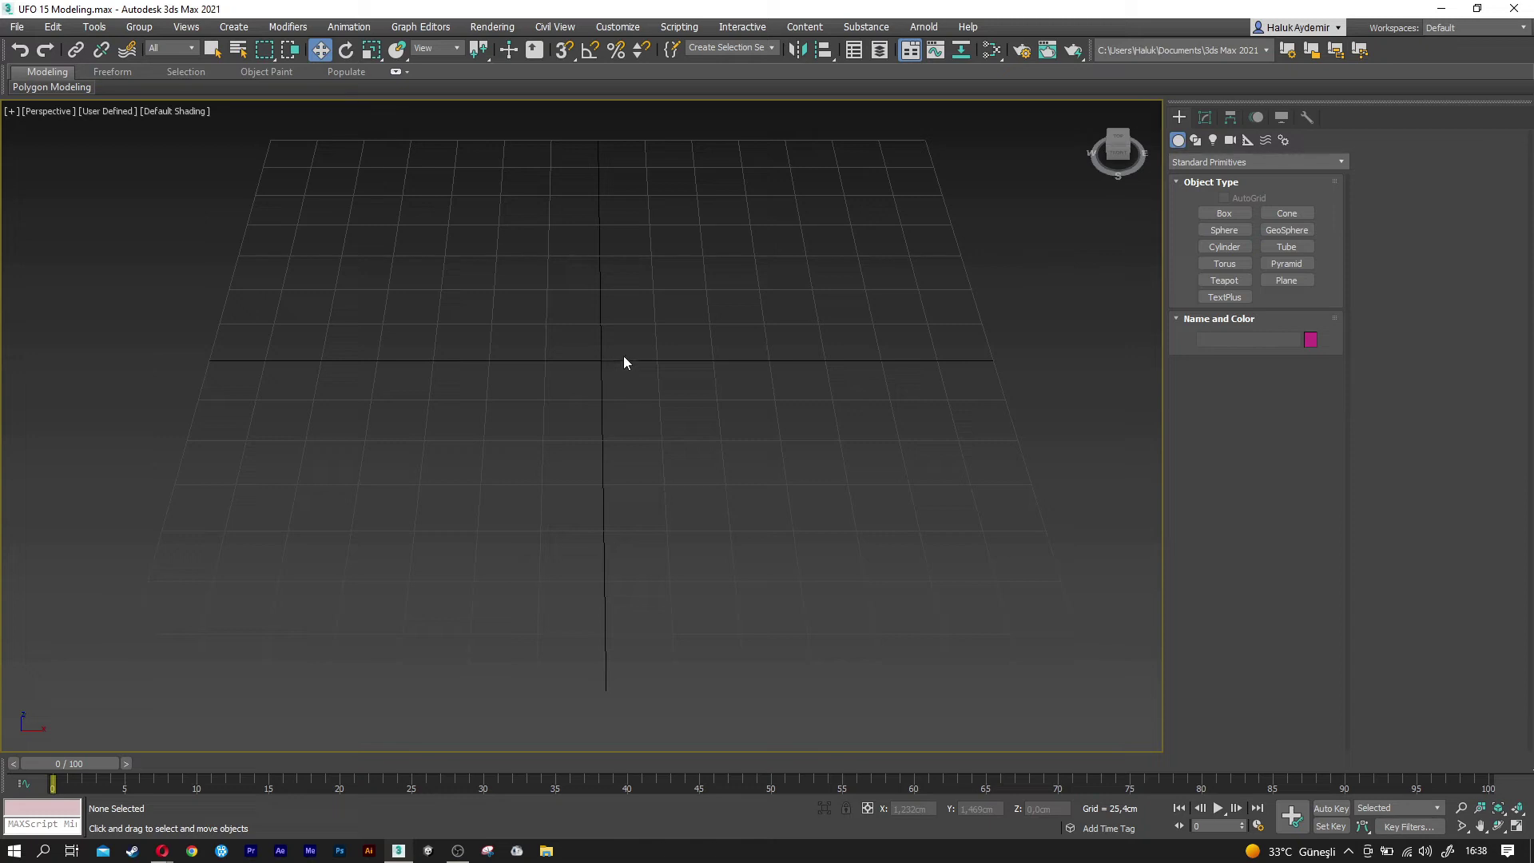
Draw a flat tube ring at the grid centre.
click(1283, 247)
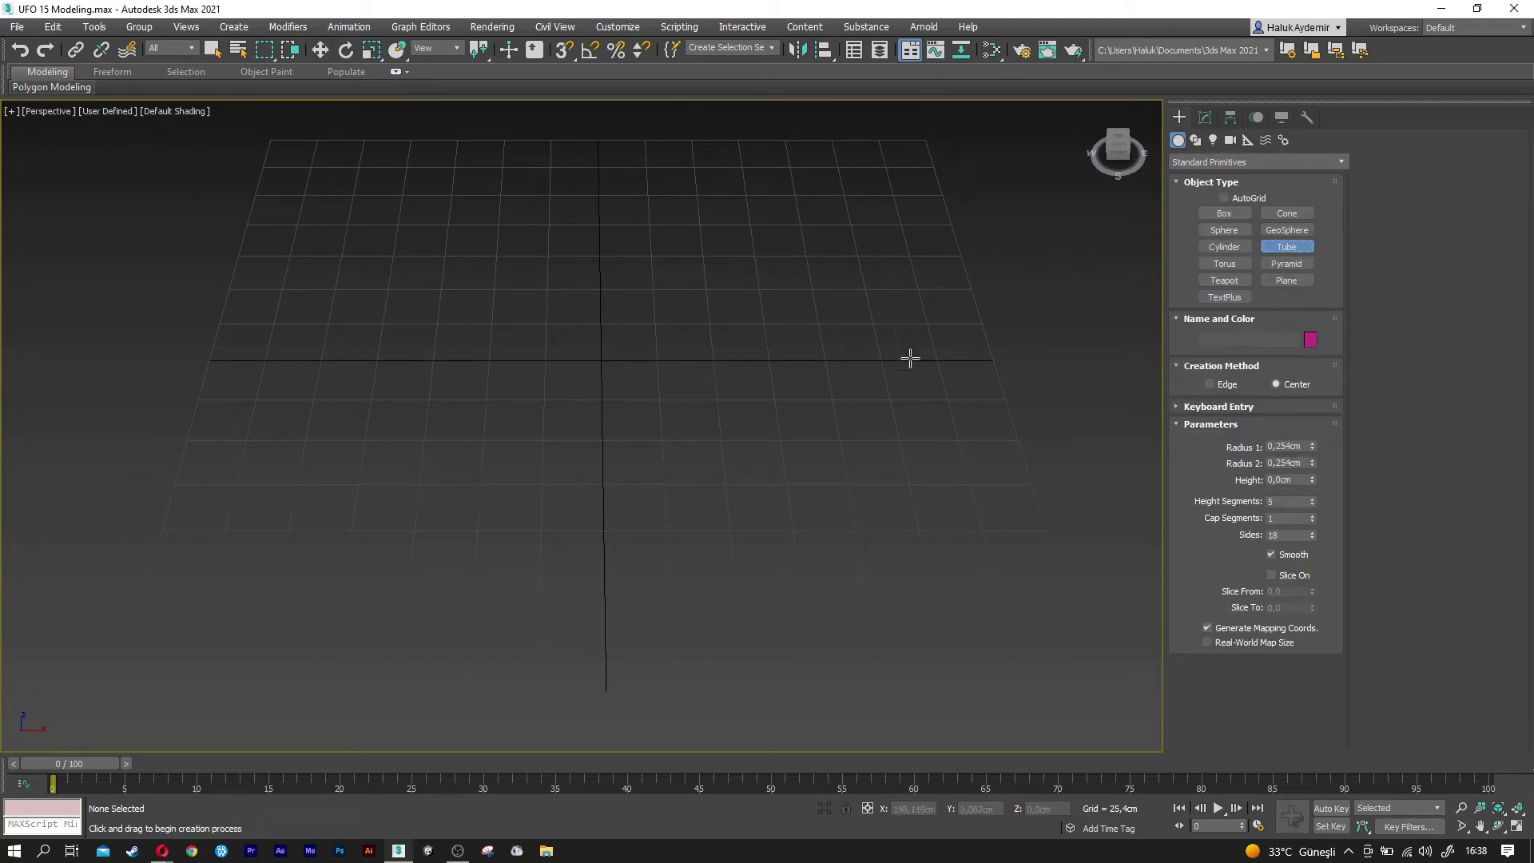
drag(609, 361, 634, 424)
click(624, 405)
scroll(609, 350, up, 3)
scroll(609, 350, up, 3)
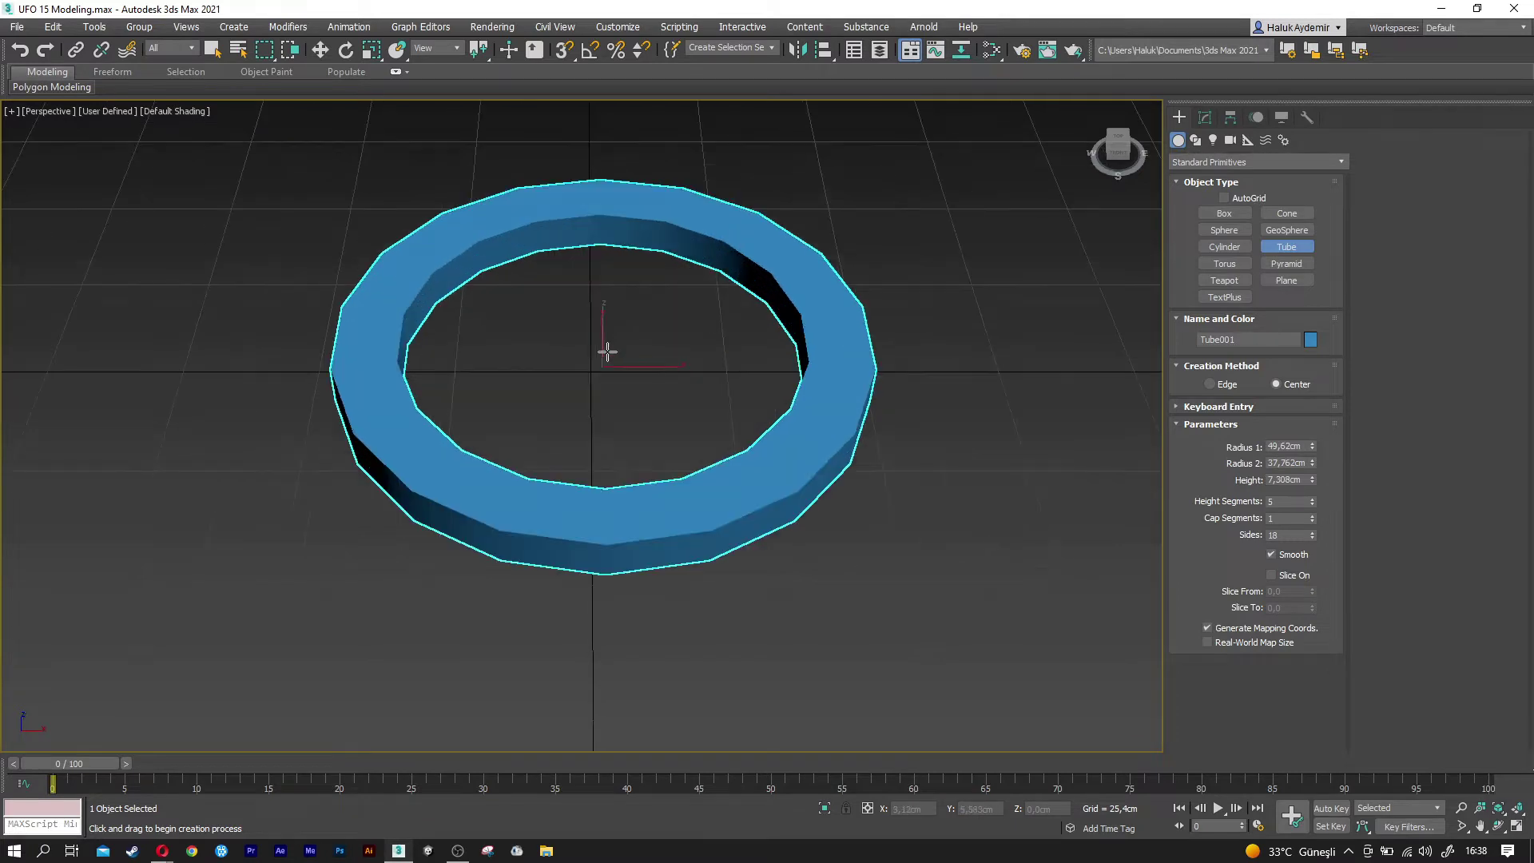
Give the ring radius 1 of 45 cm and radius 2 of 25 cm, height 3 cm, and show edged faces.
click(1306, 446)
text(45)
key(Tab)
text(25)
key(Tab)
key(Tab)
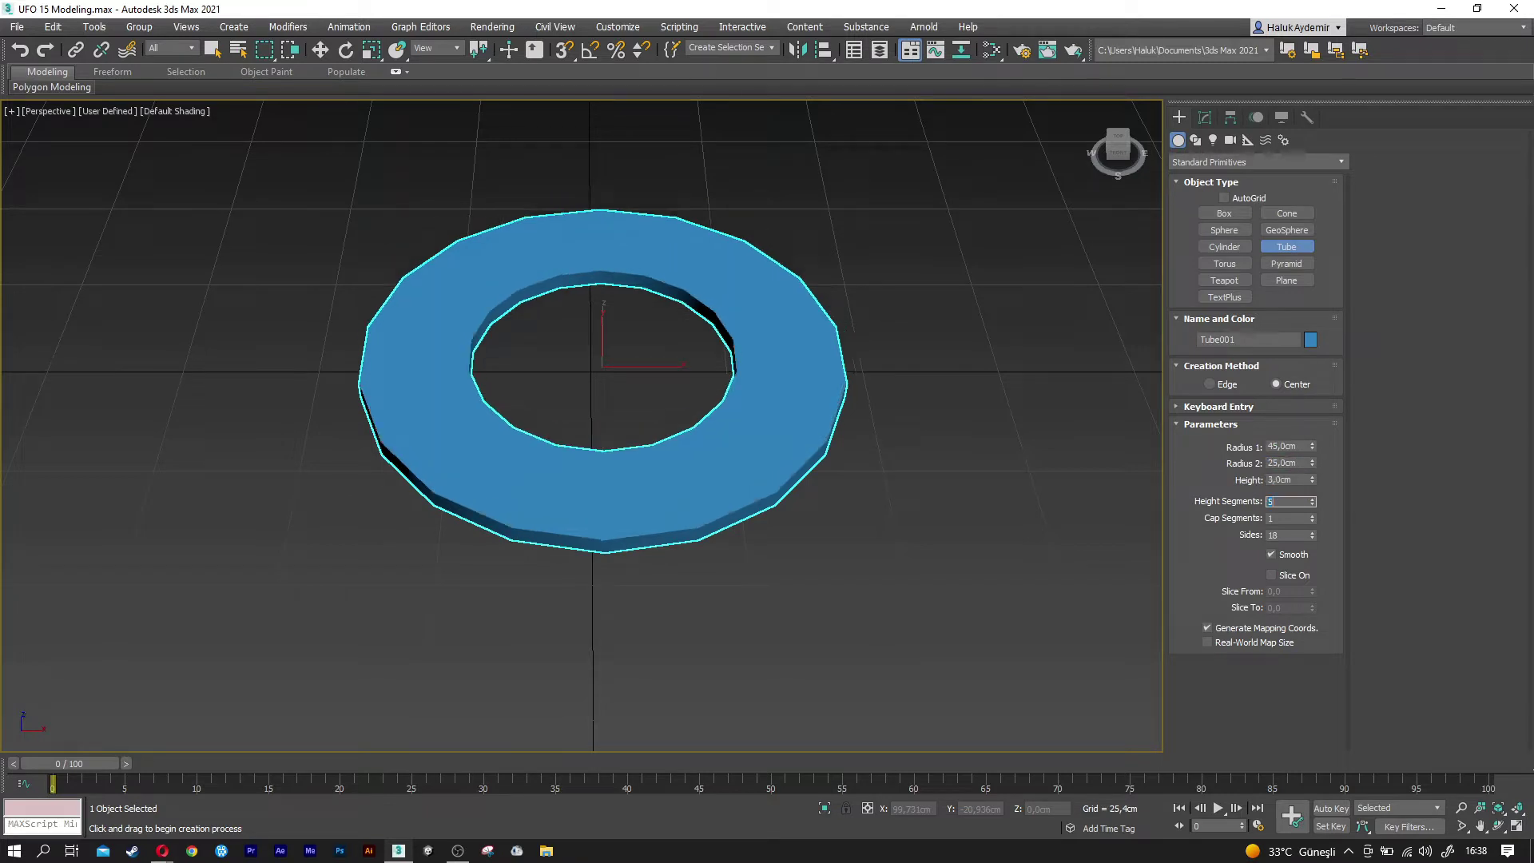
right_click(653, 414)
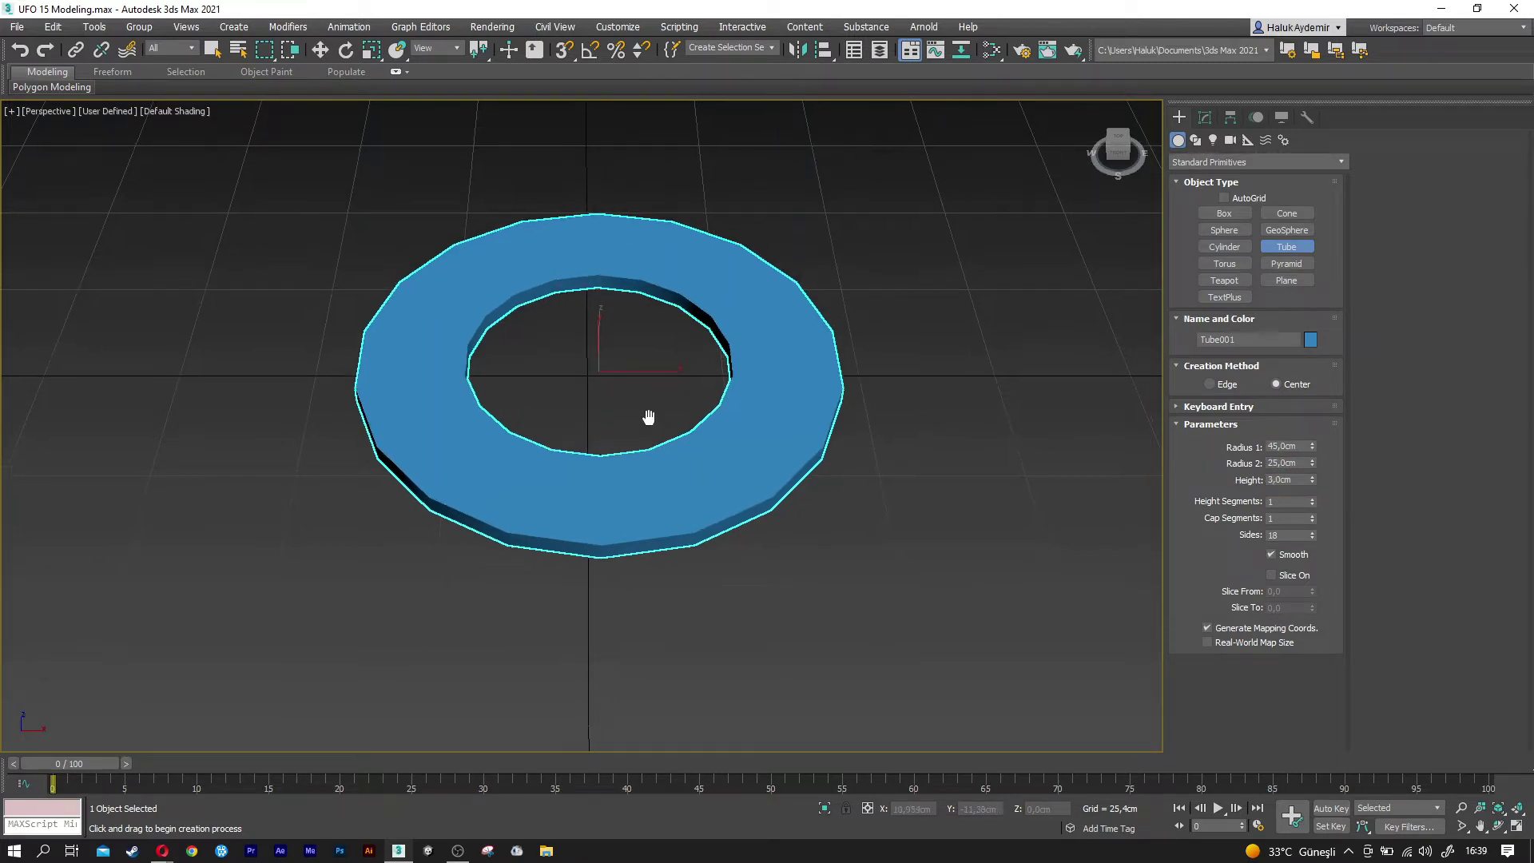
key(F4)
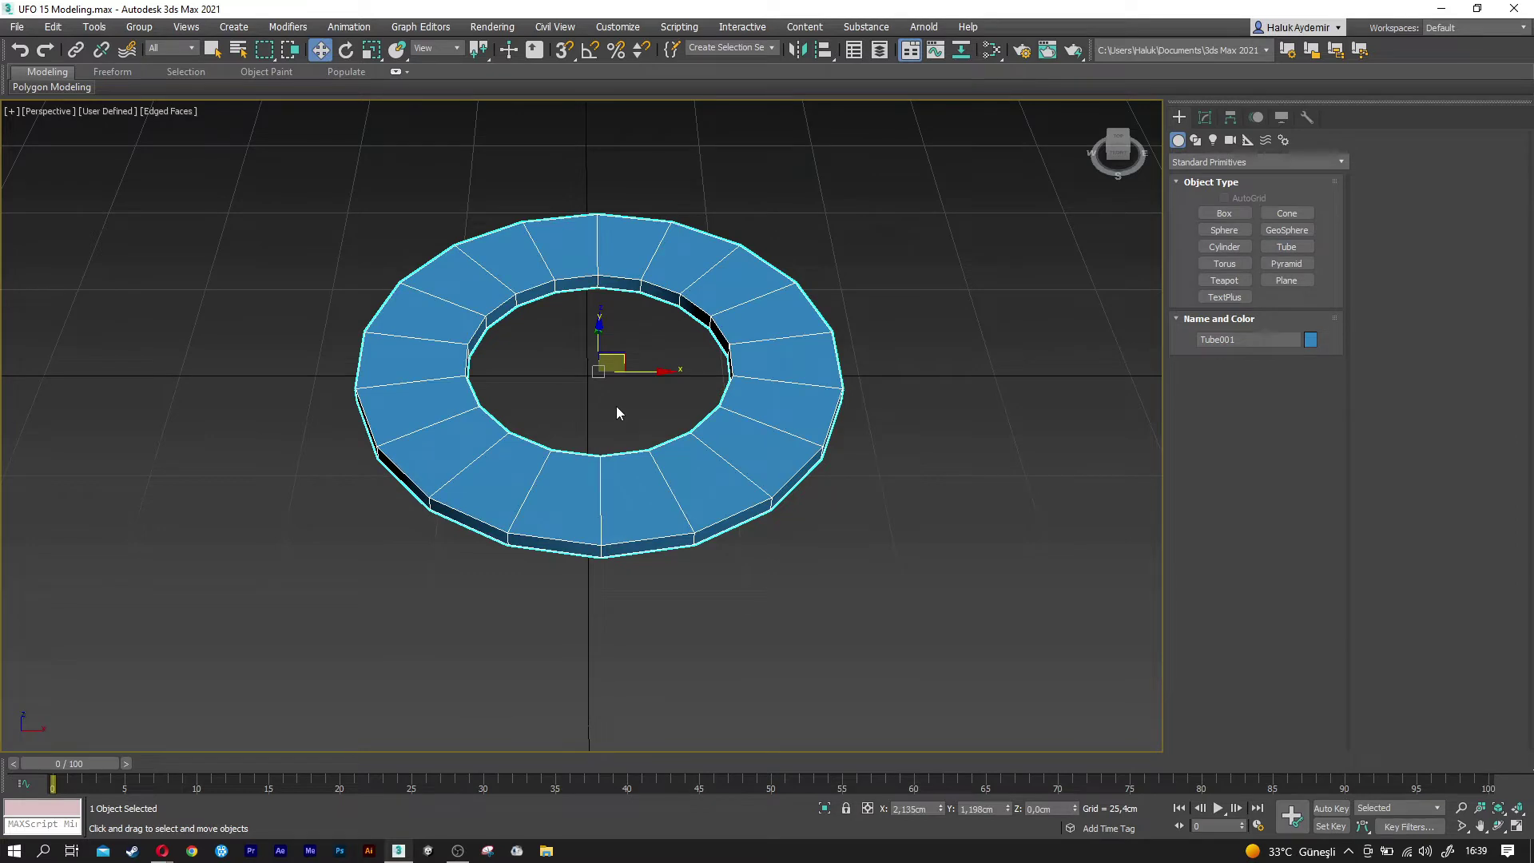
Shift-clone the ring upward as a copy.
alt+middle_drag(616, 406, 595, 343)
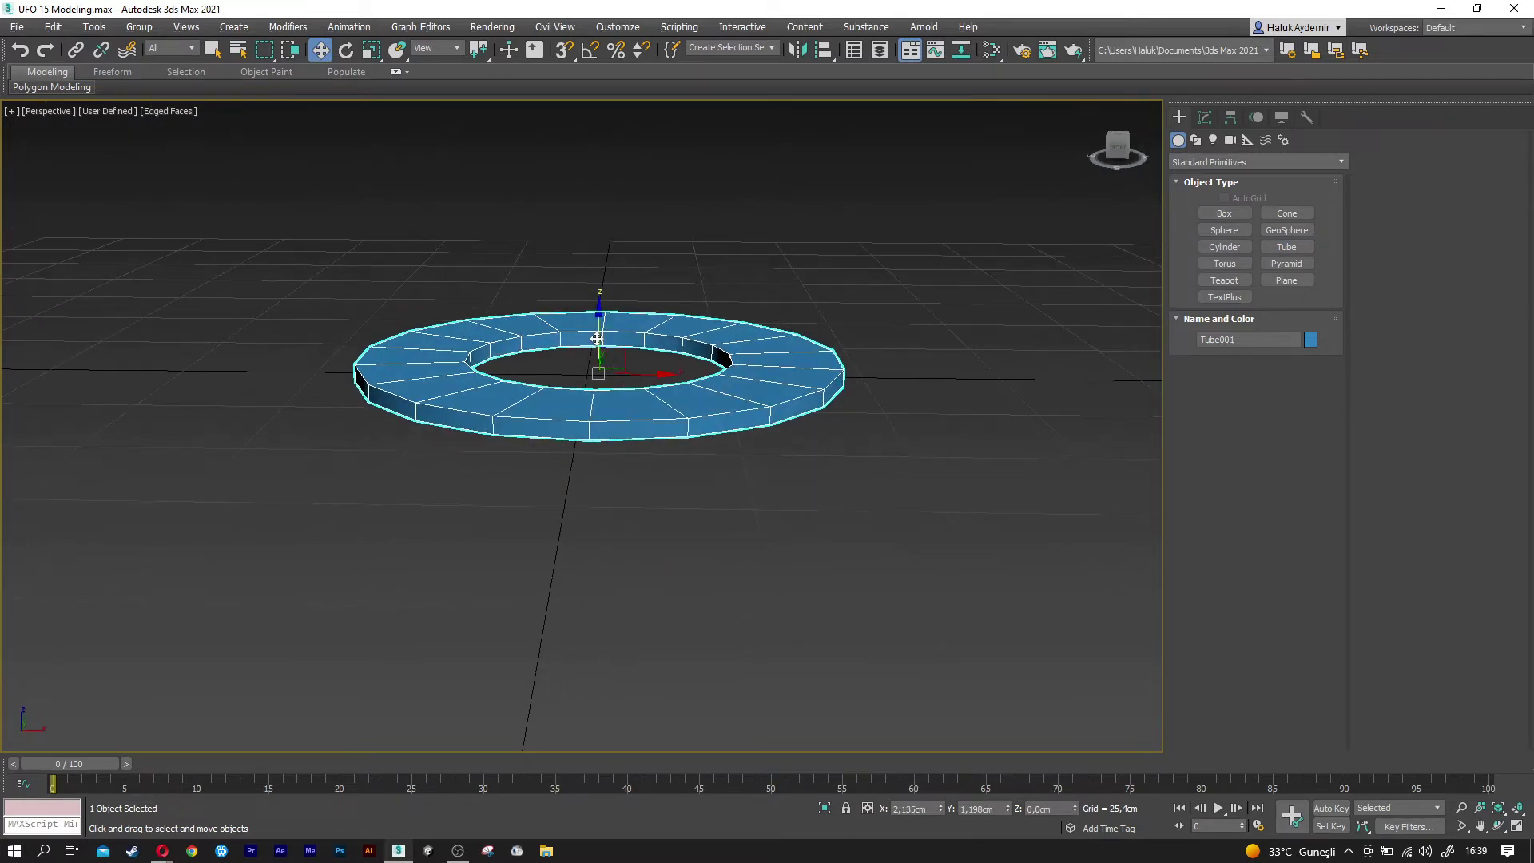
shift+drag(597, 338, 597, 270)
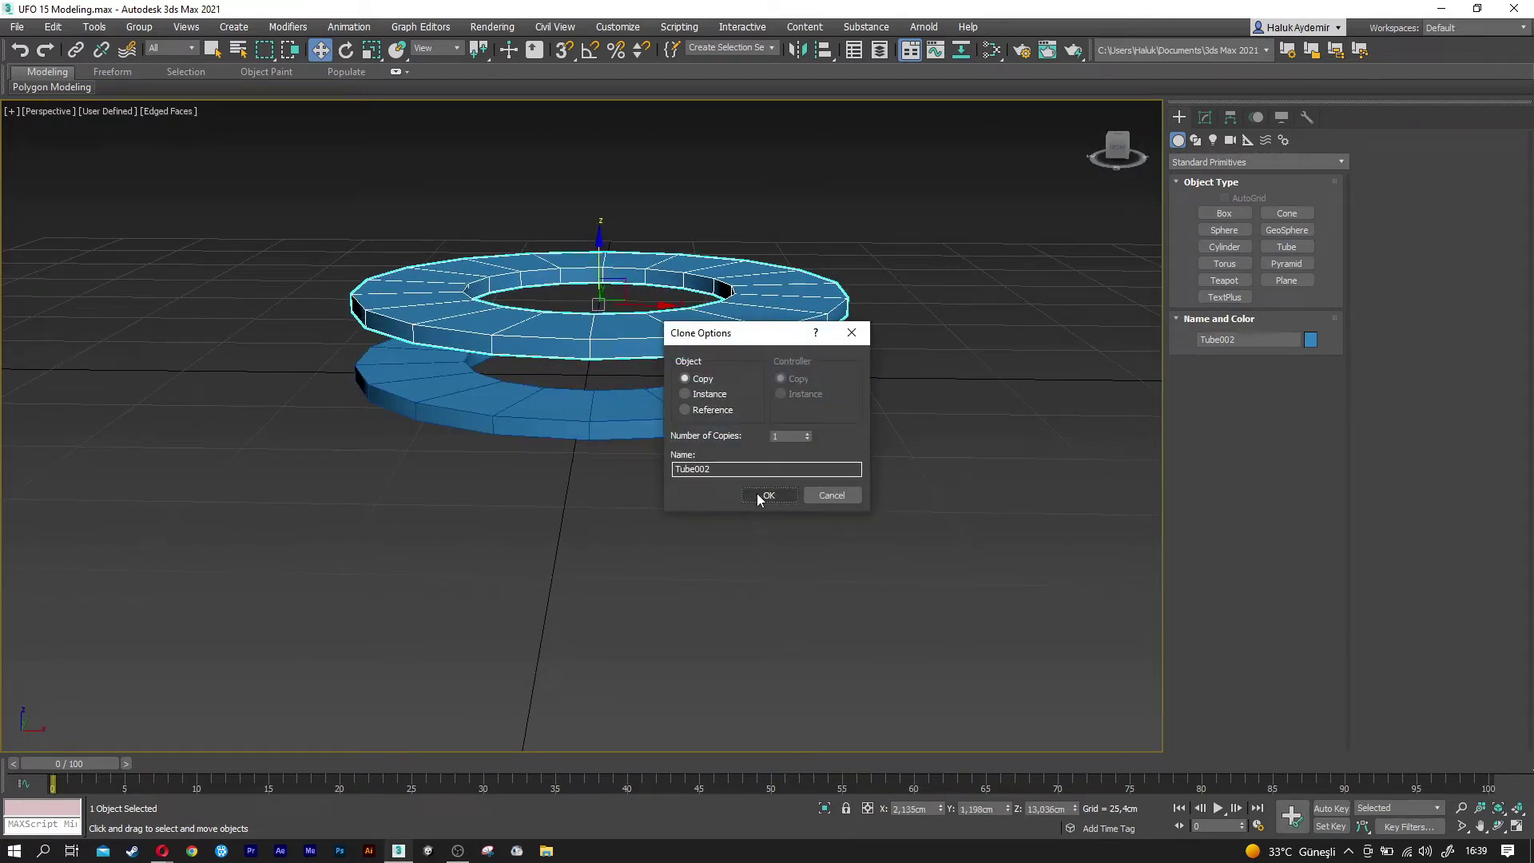
click(757, 496)
alt+middle_drag(623, 387, 627, 429)
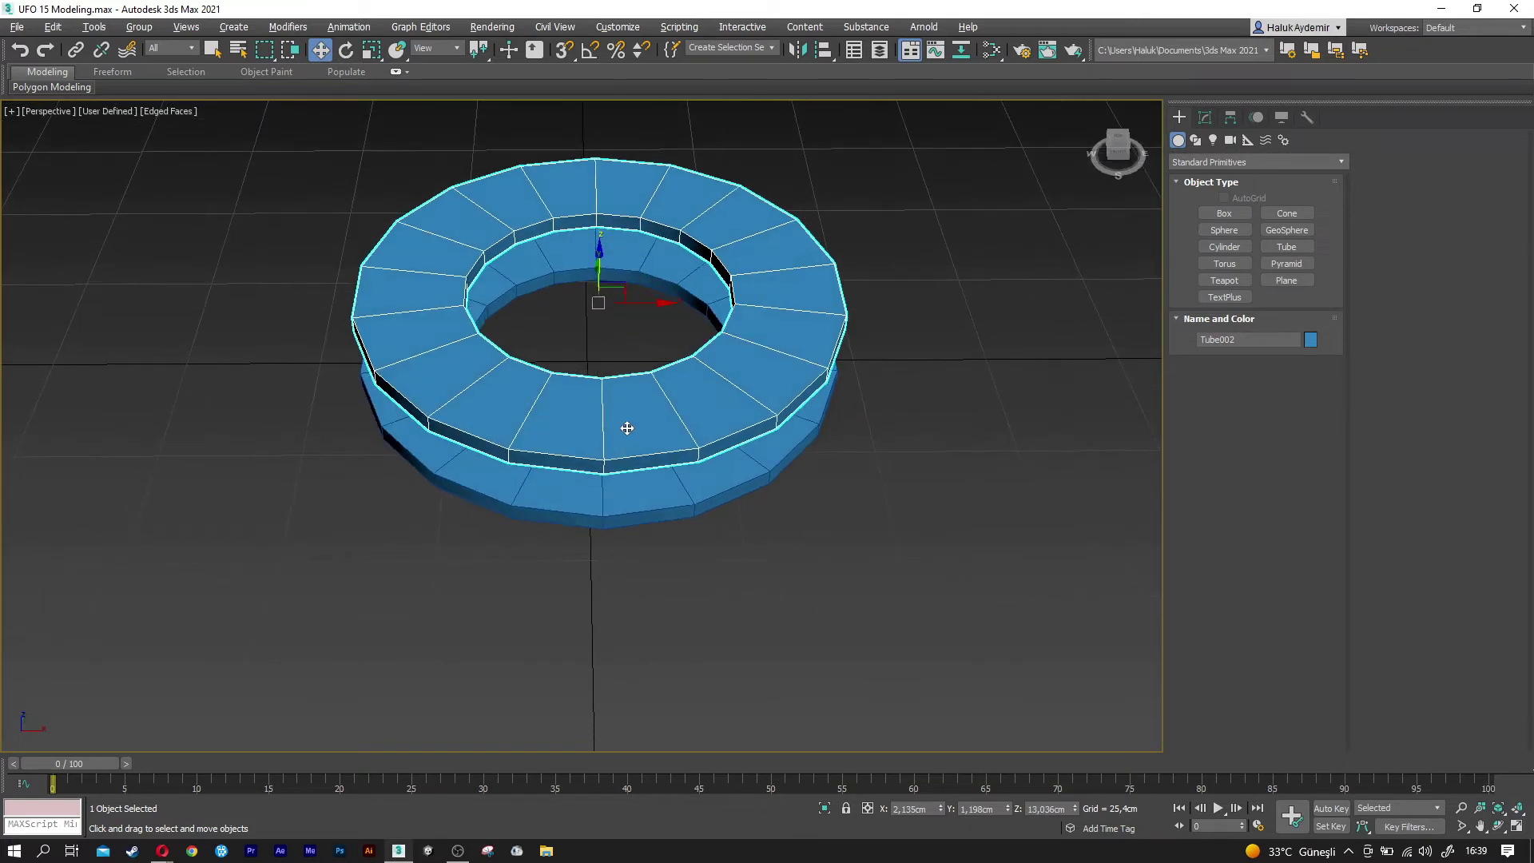
Set the copied ring to radius 1 41 cm, radius 2 34 cm and height 5 cm.
click(1204, 118)
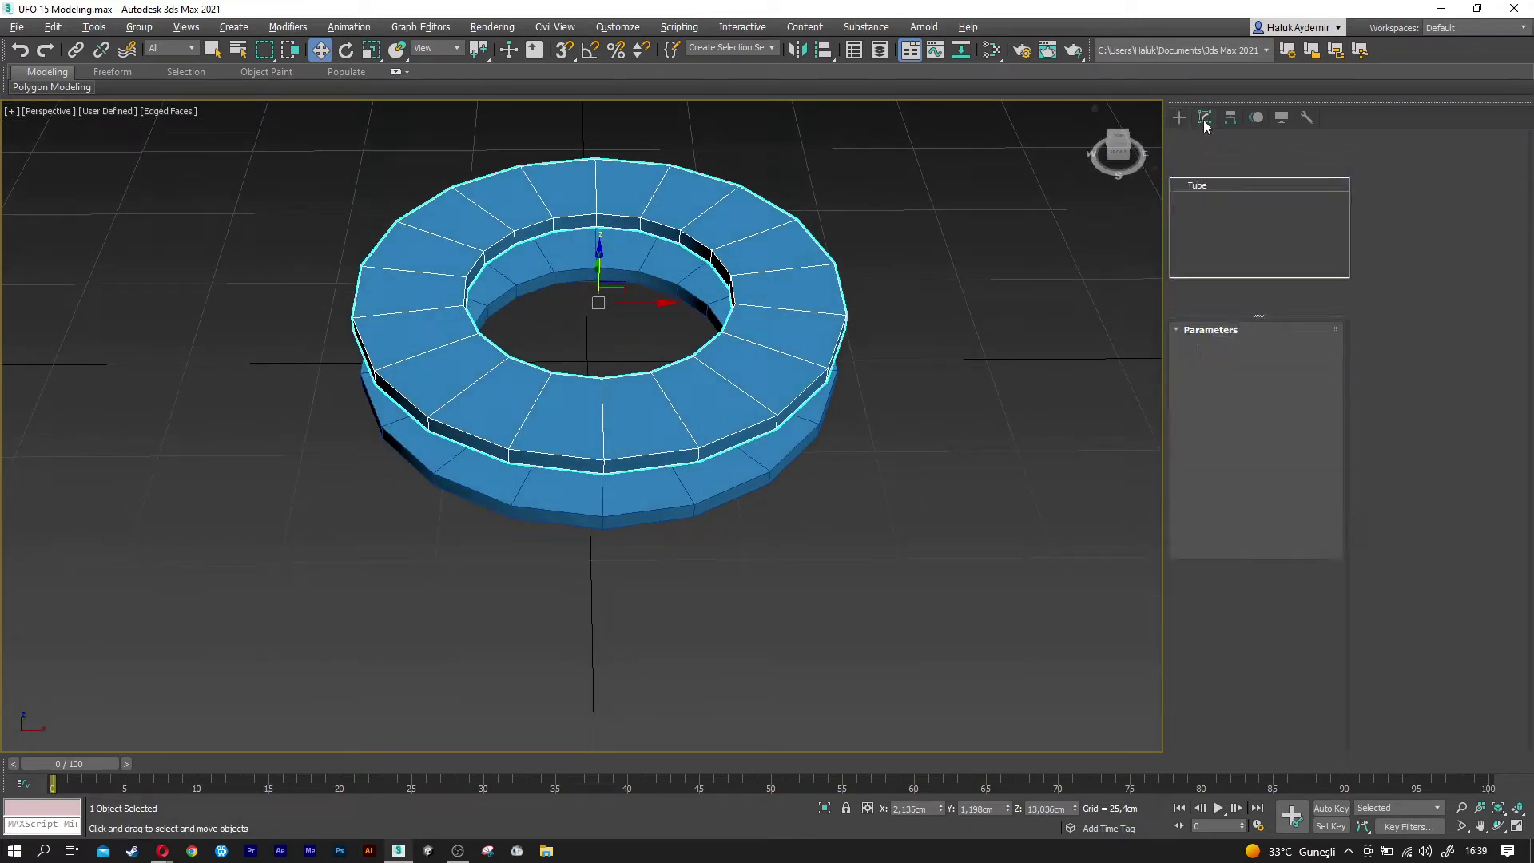
click(1295, 351)
text(4)
key(Tab)
text(3)
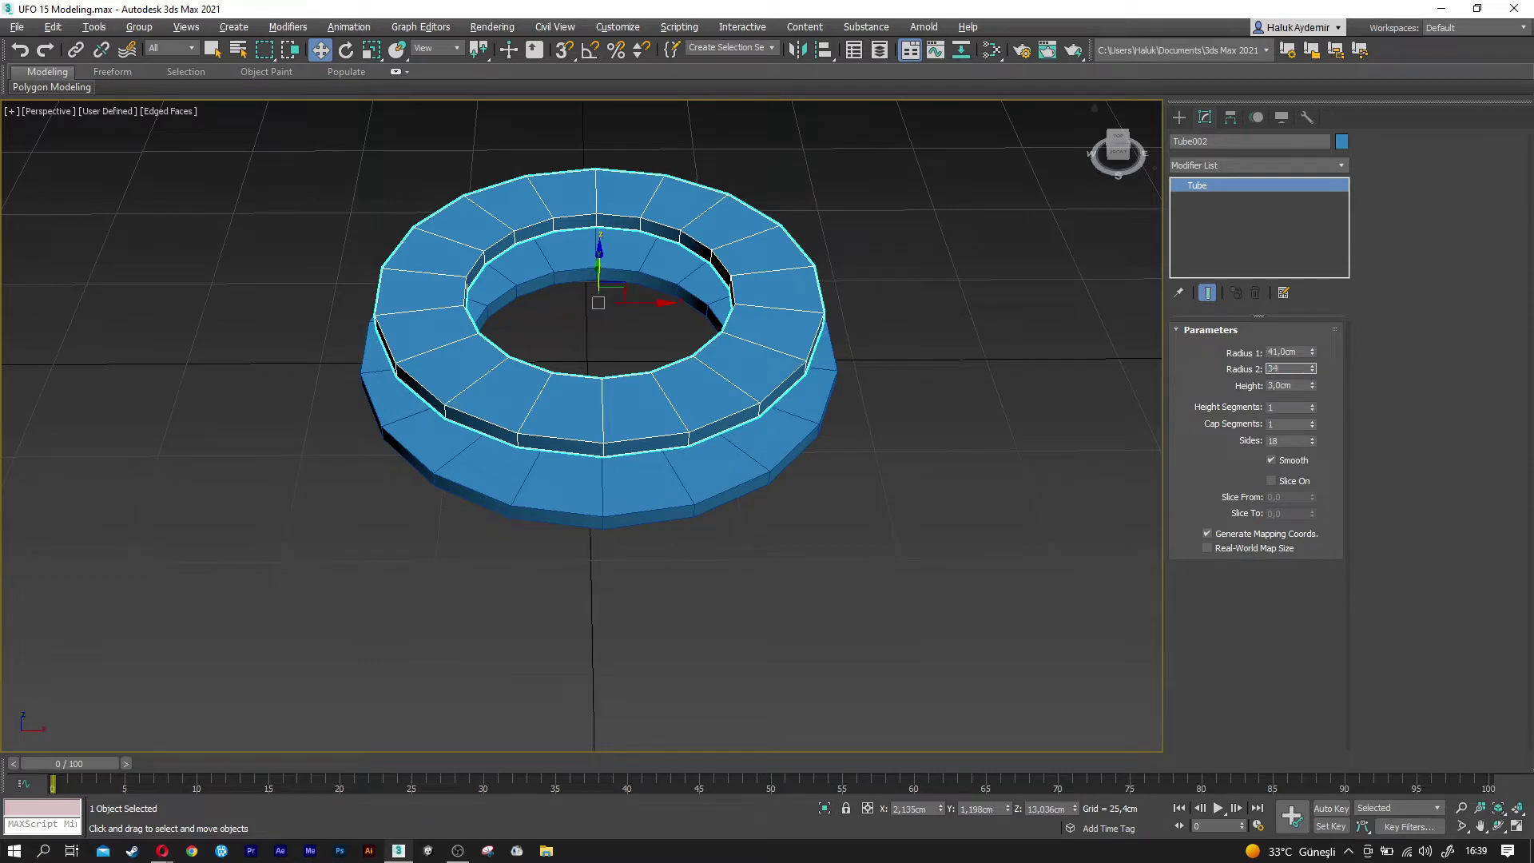
key(Tab)
text(5)
key(Return)
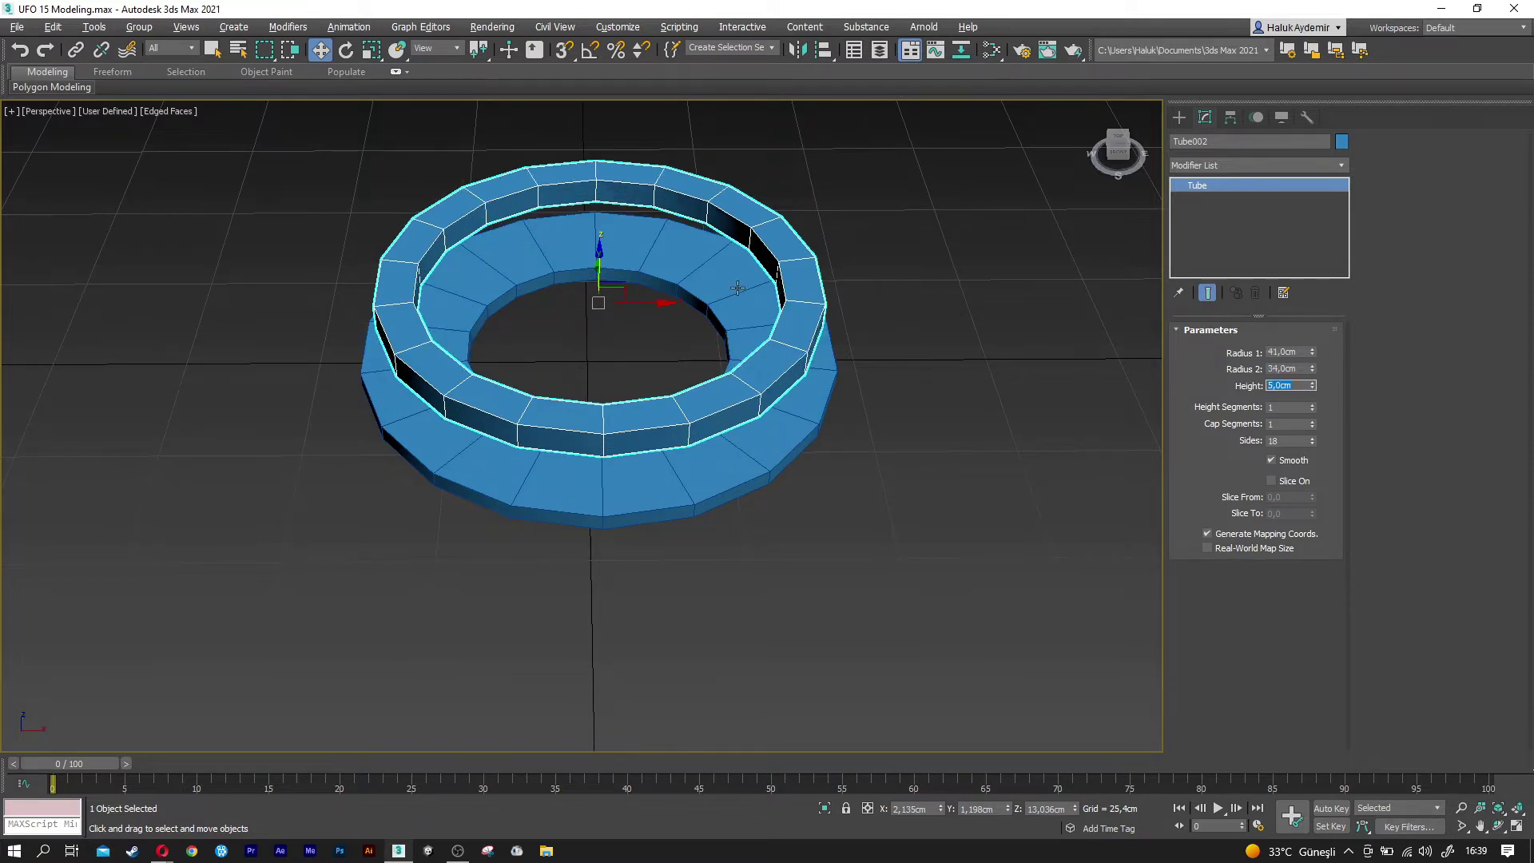
In Front view, lower the copied ring onto the first ring.
middle_drag(737, 287, 733, 291)
key(f)
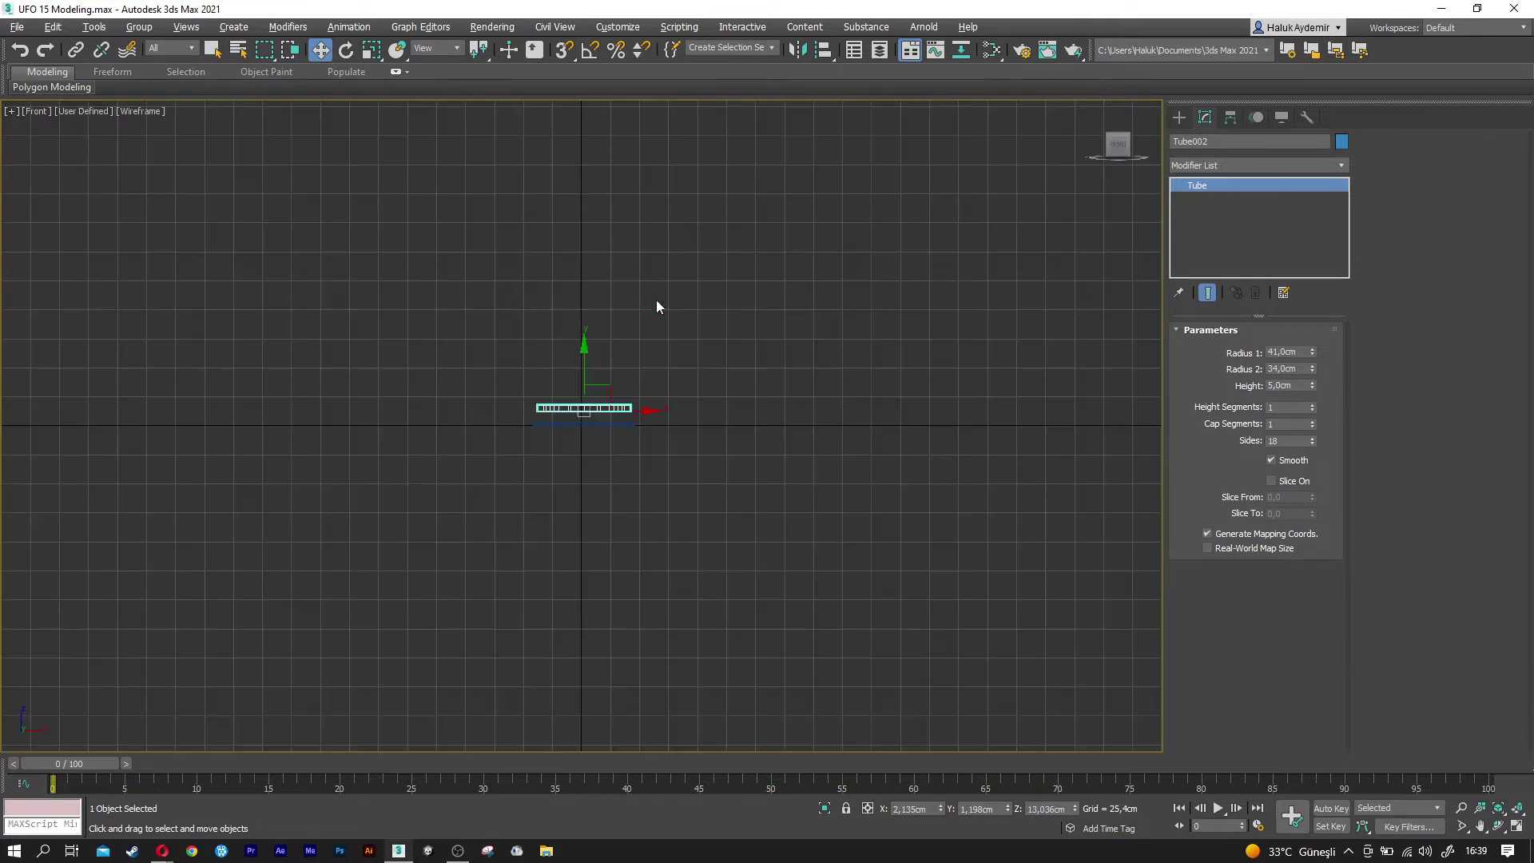
scroll(579, 407, up, 3)
scroll(589, 415, up, 3)
scroll(601, 407, up, 3)
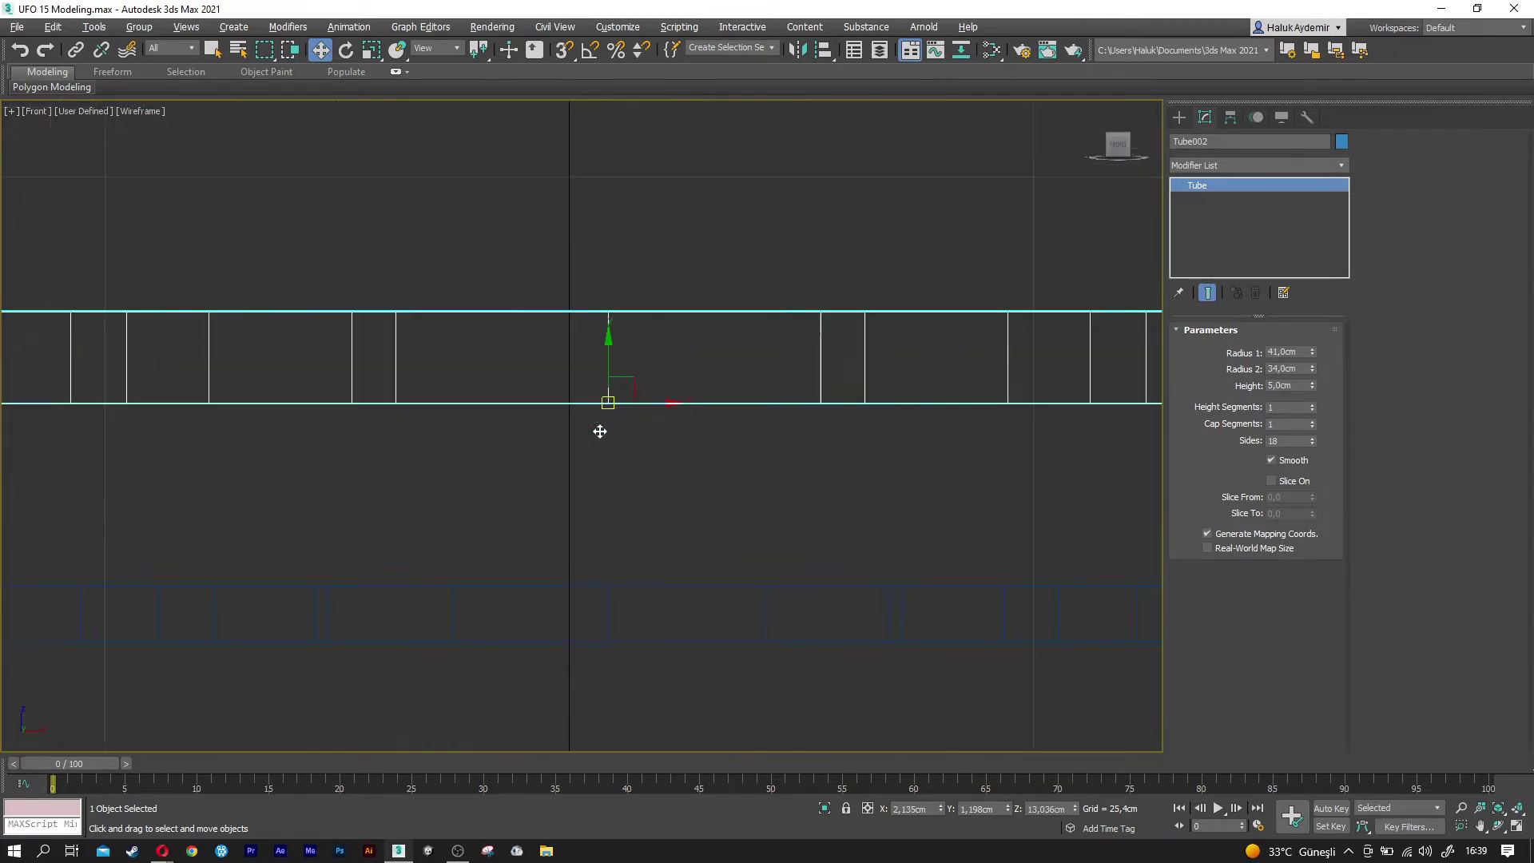
middle_drag(613, 365, 607, 527)
scroll(590, 576, up, 5)
scroll(591, 576, up, 4)
drag(564, 355, 588, 567)
Return to Perspective view and deselect the rings.
key(p)
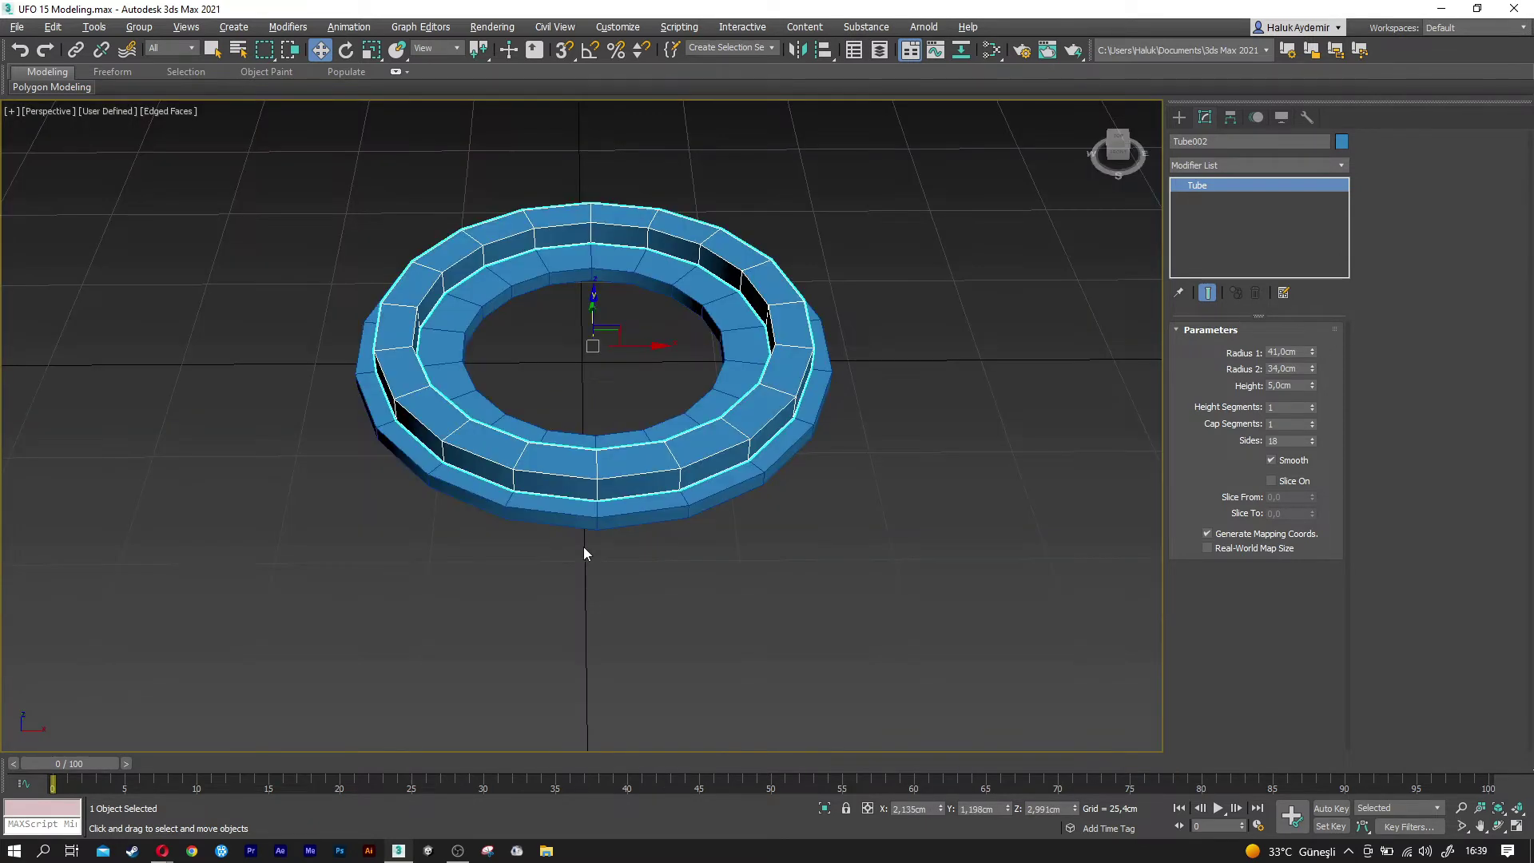
mouse_move(583, 498)
alt+middle_down()
mouse_move(604, 506)
mouse_move(583, 473)
alt+middle_up()
click(604, 507)
scroll(586, 507, up, 3)
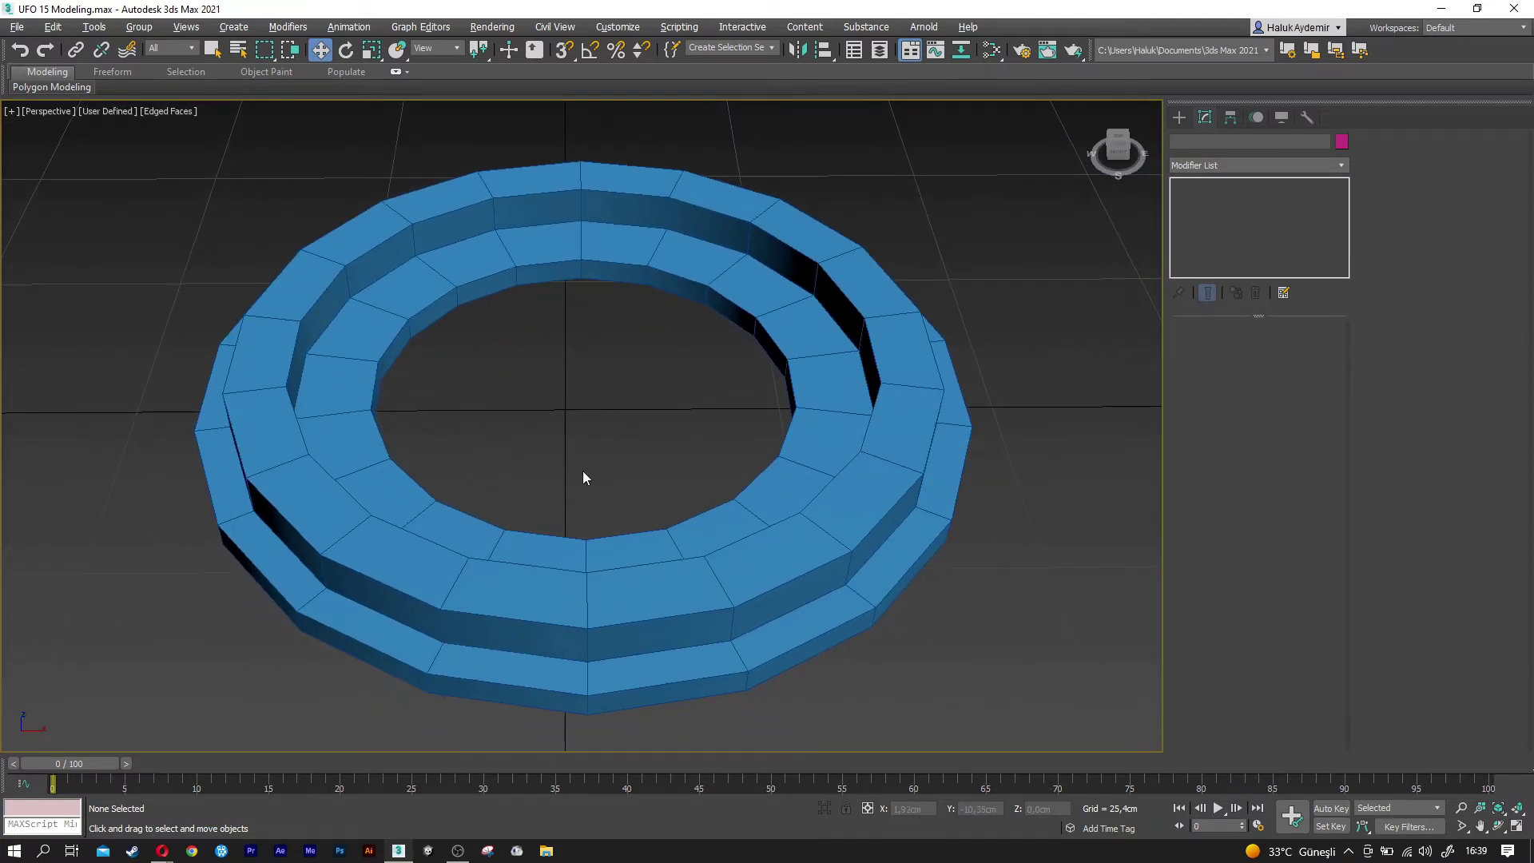
click(1179, 118)
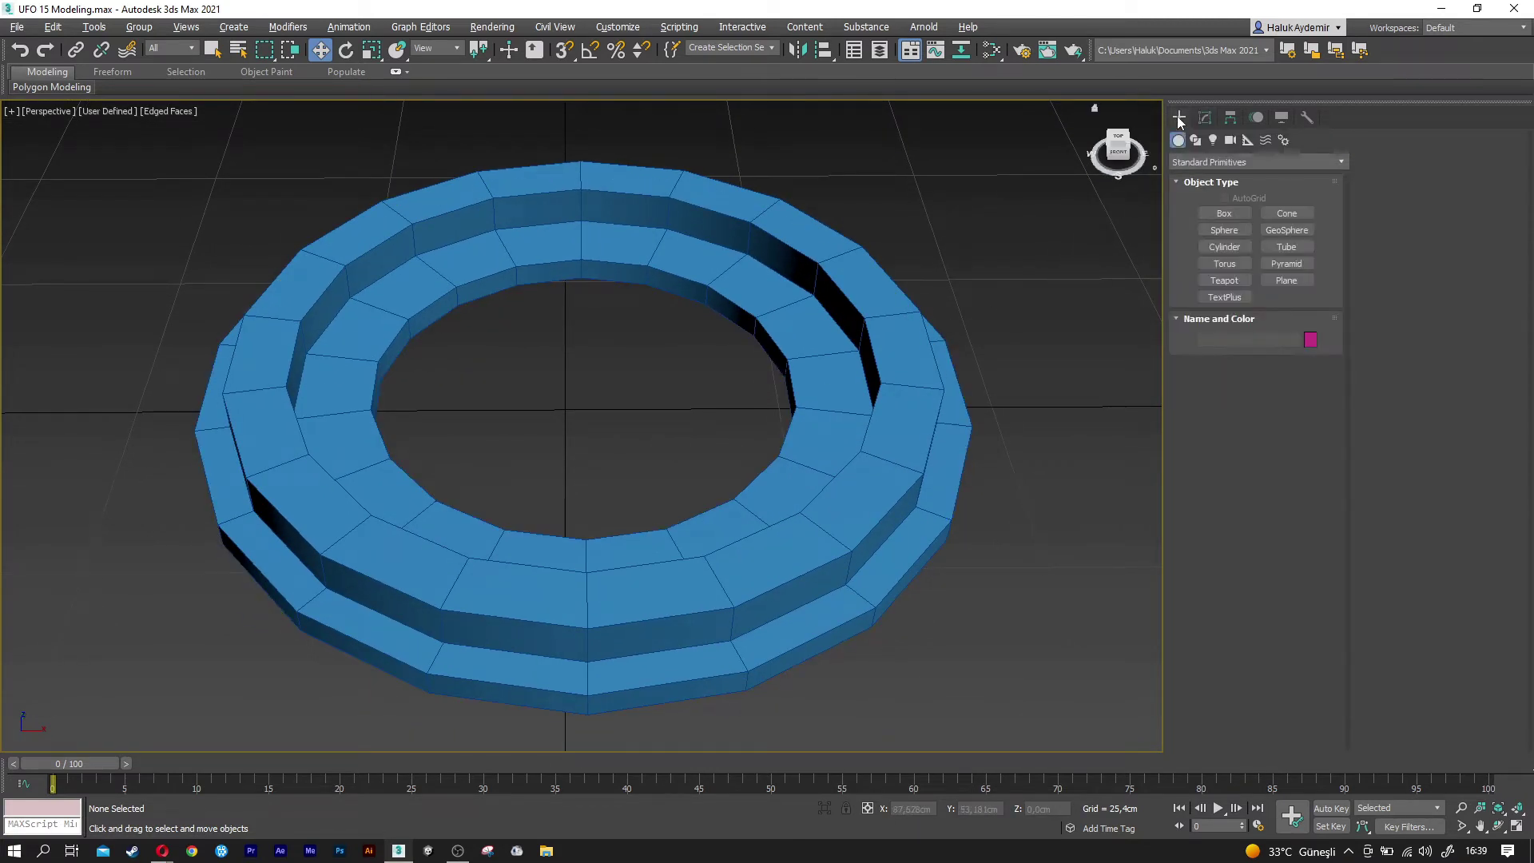
Create Cylinder001 in the rings' centre with radius 20 cm, height 25 cm and 12 sides.
click(1224, 247)
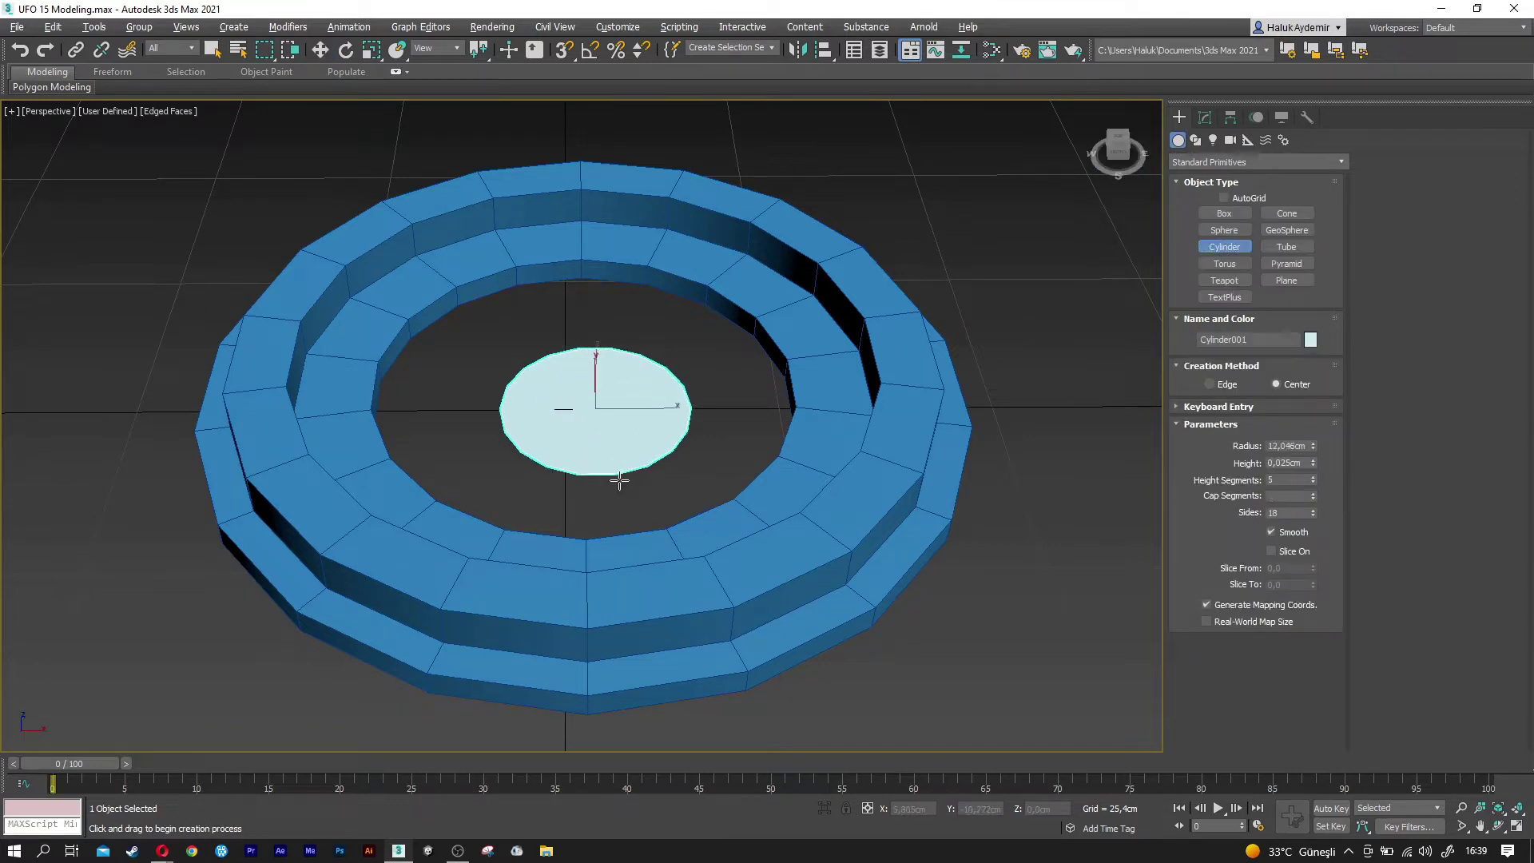
drag(590, 405, 622, 488)
click(603, 261)
click(1305, 445)
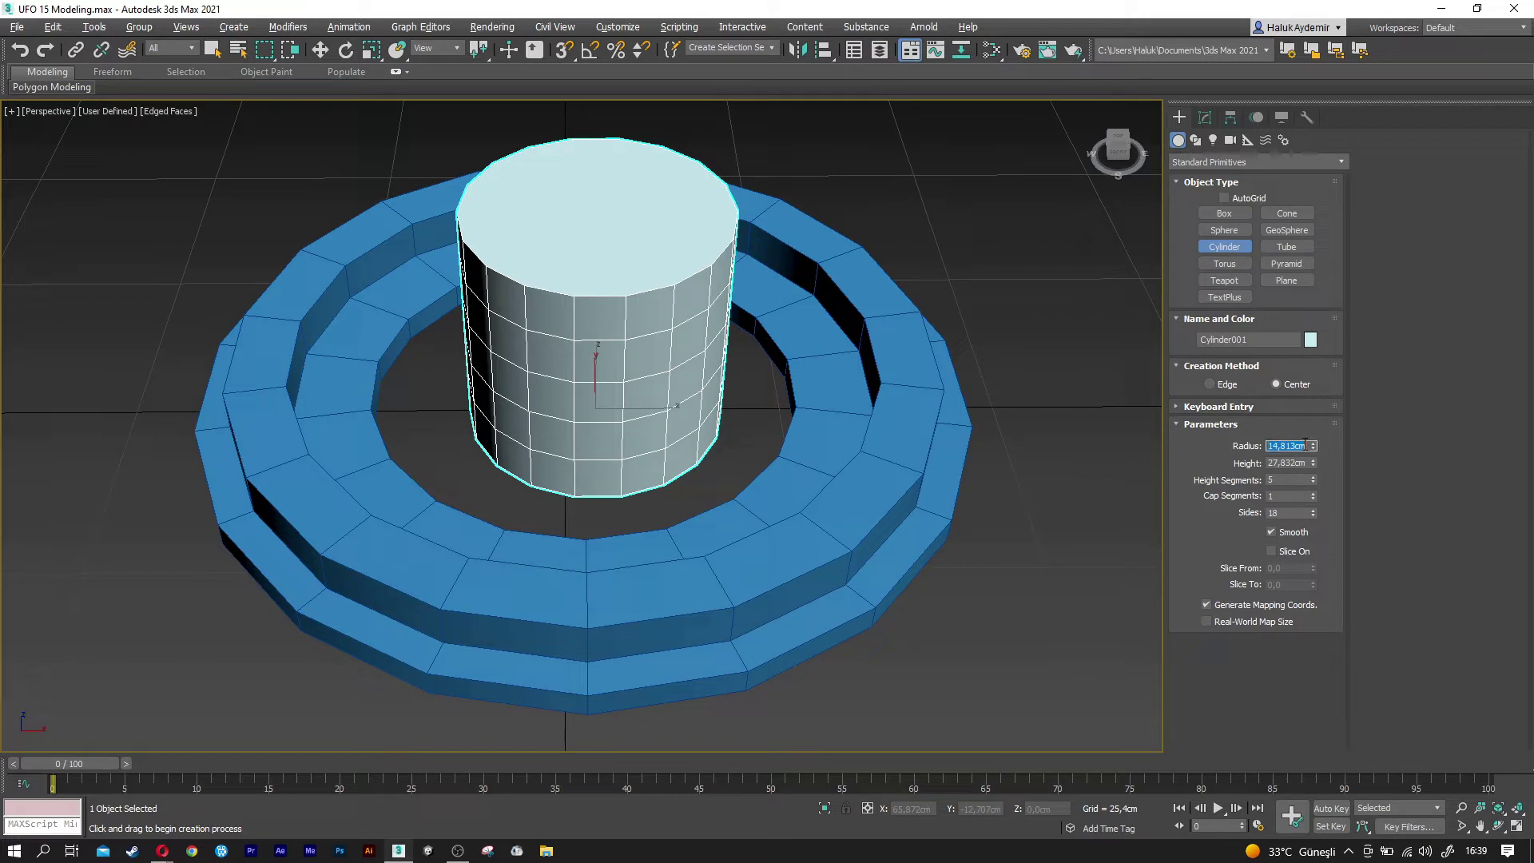
text(20)
key(Tab)
text(2)
key(Tab)
key(Tab)
key(Tab)
key(Return)
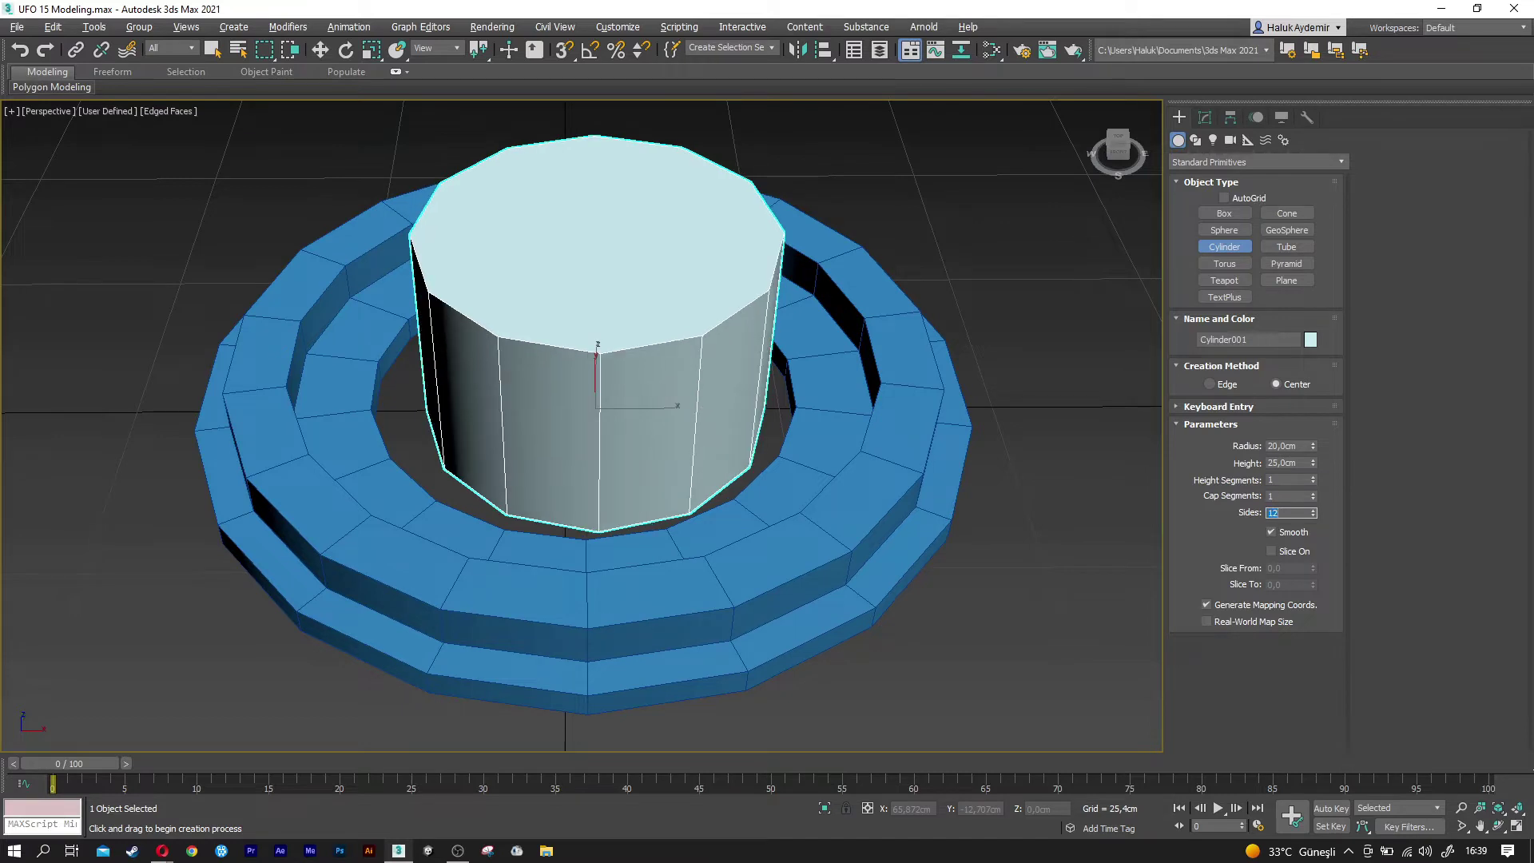
middle_drag(633, 376, 639, 381)
key(w)
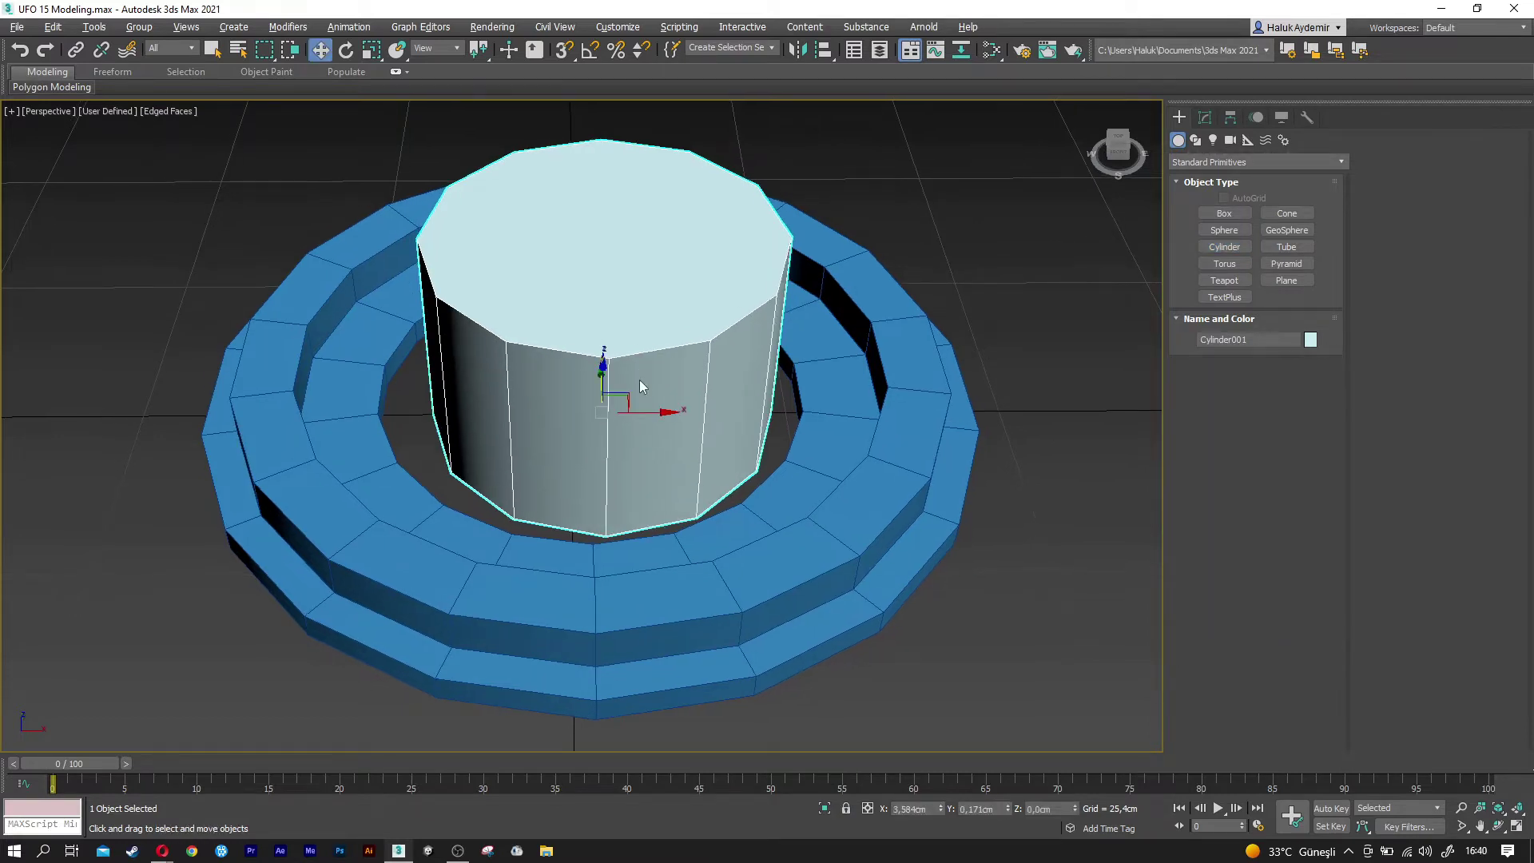
Add an Edit Poly modifier to the cylinder and select its top polygon.
click(1204, 118)
click(1205, 168)
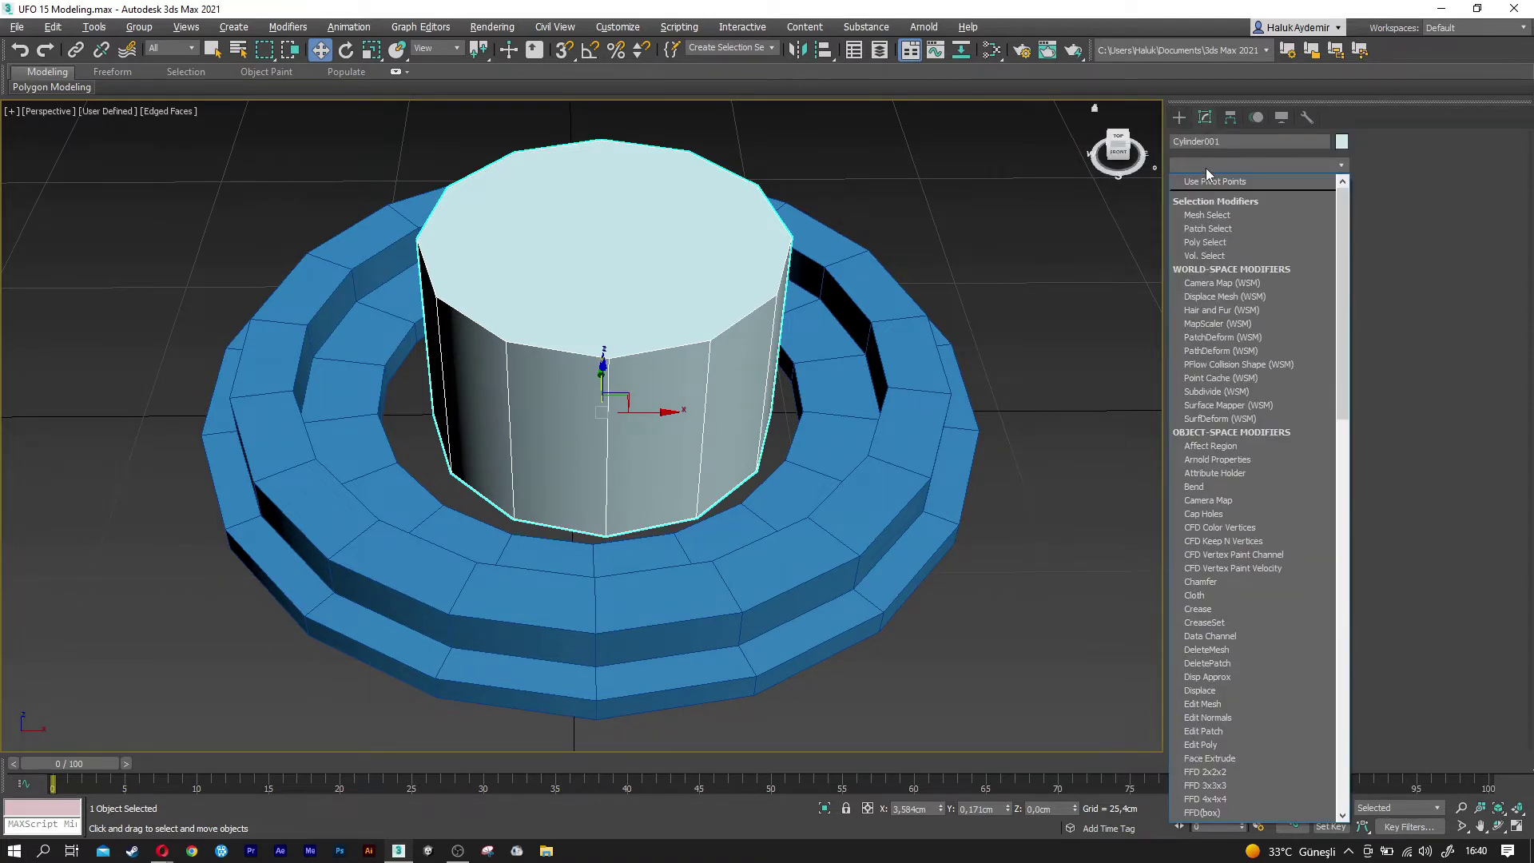
key(e)
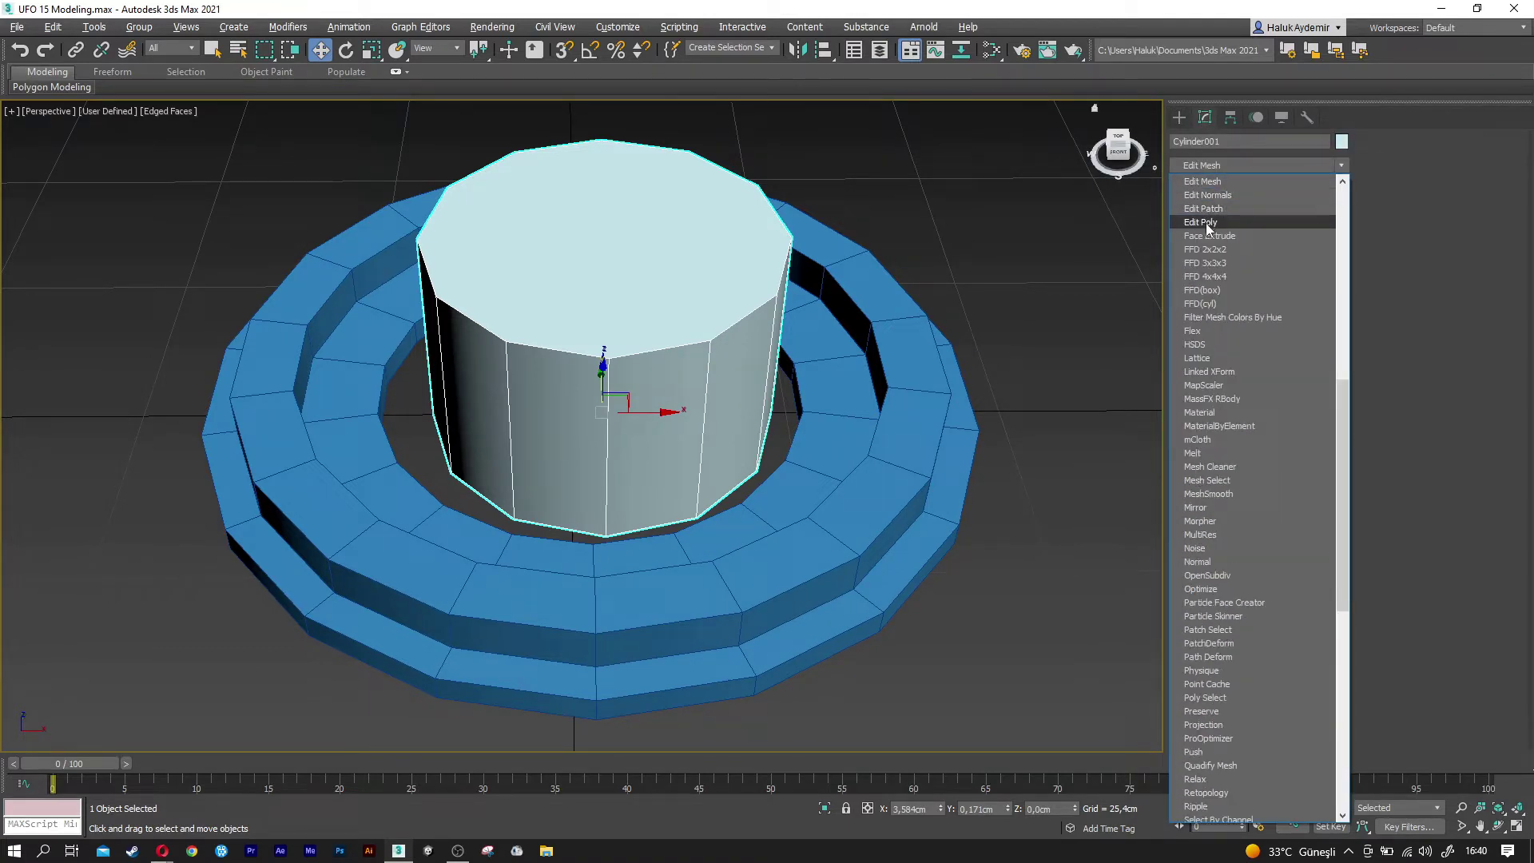
click(1205, 223)
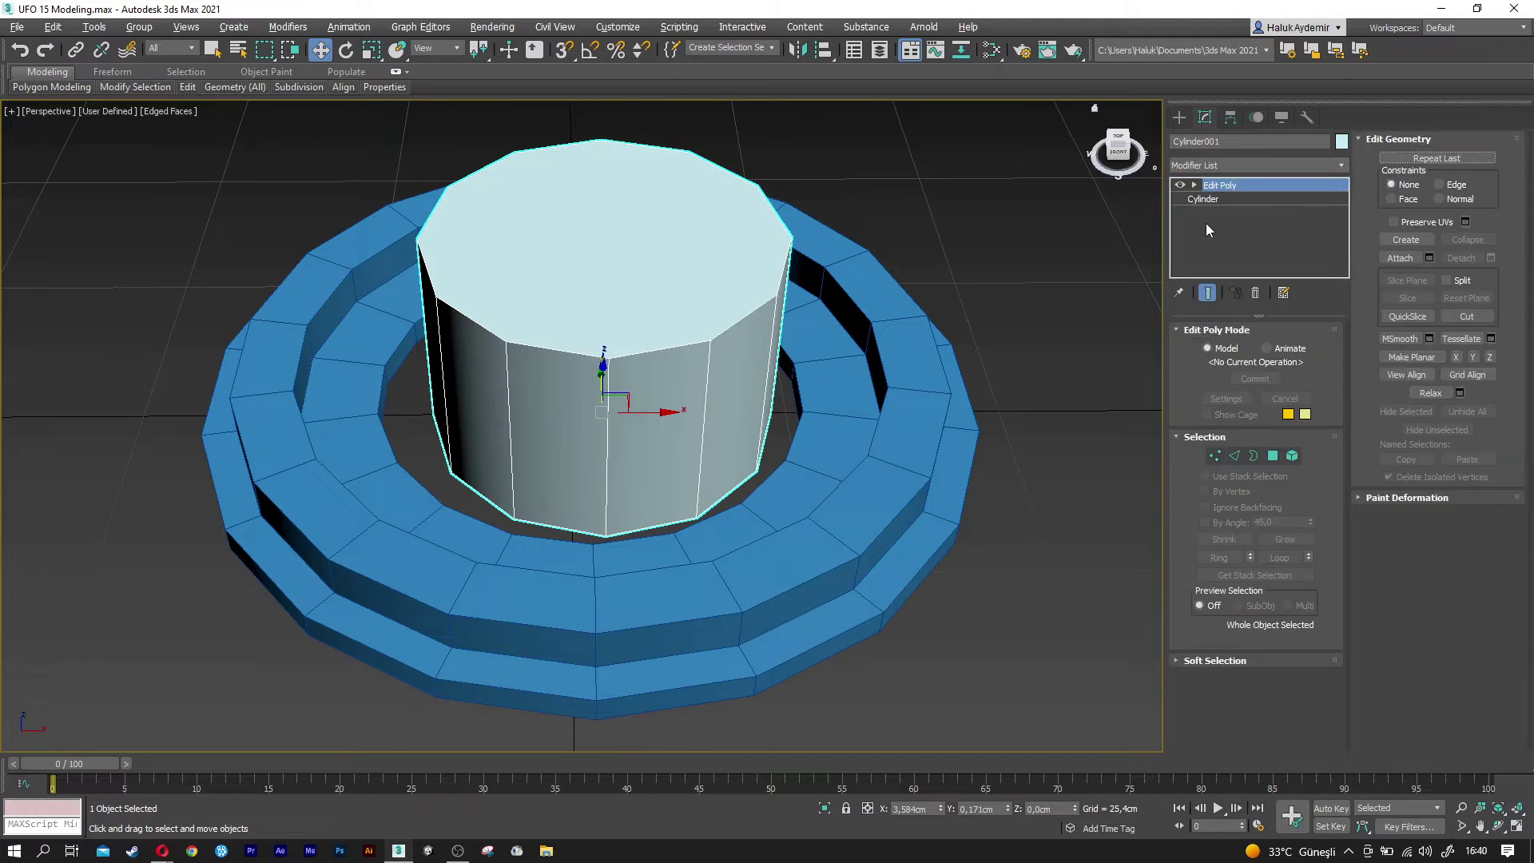
click(1273, 457)
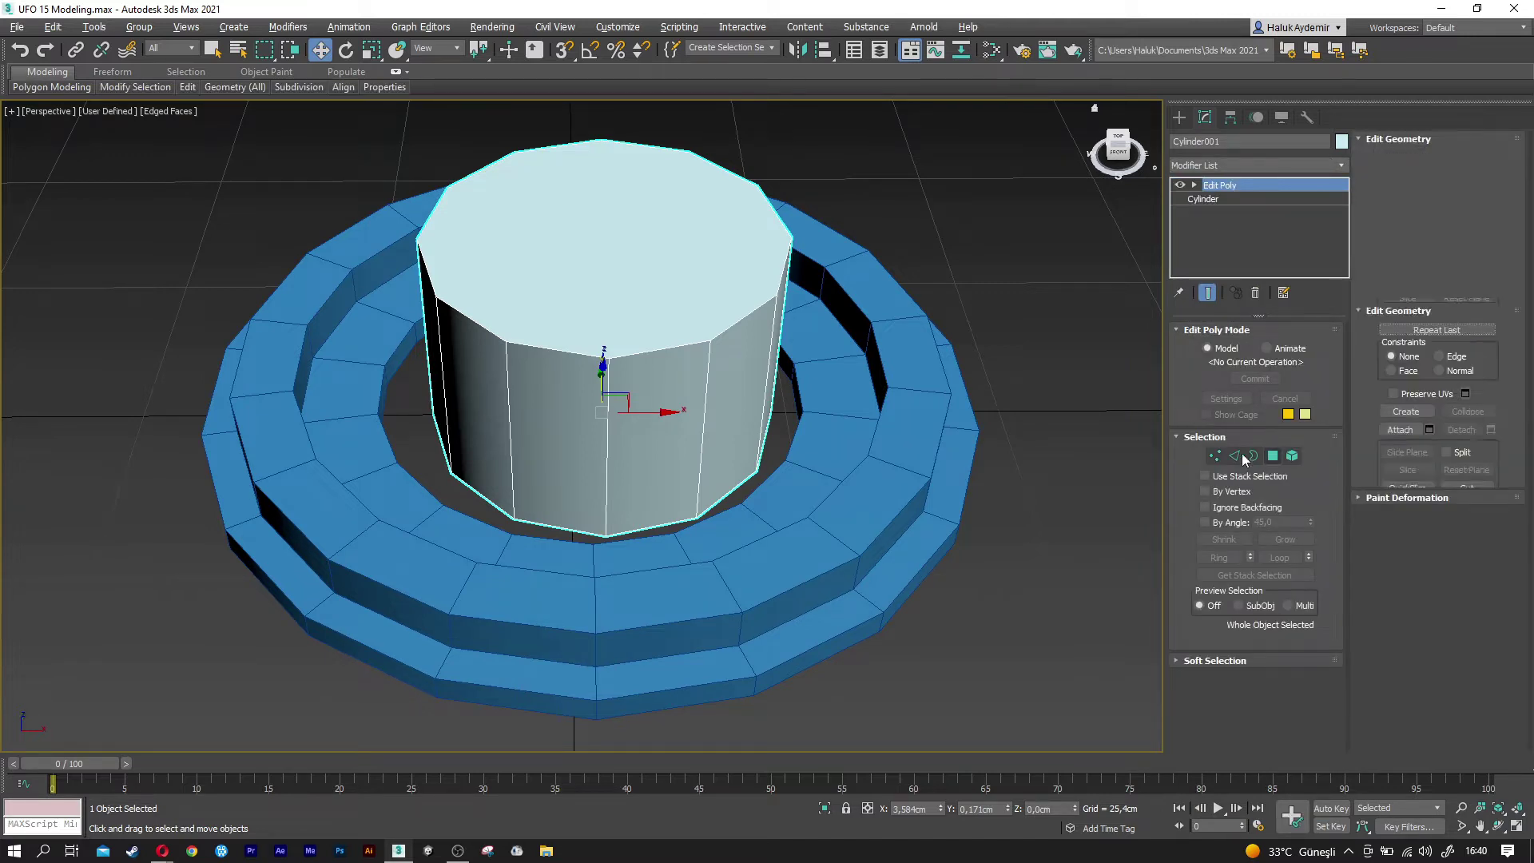
click(584, 249)
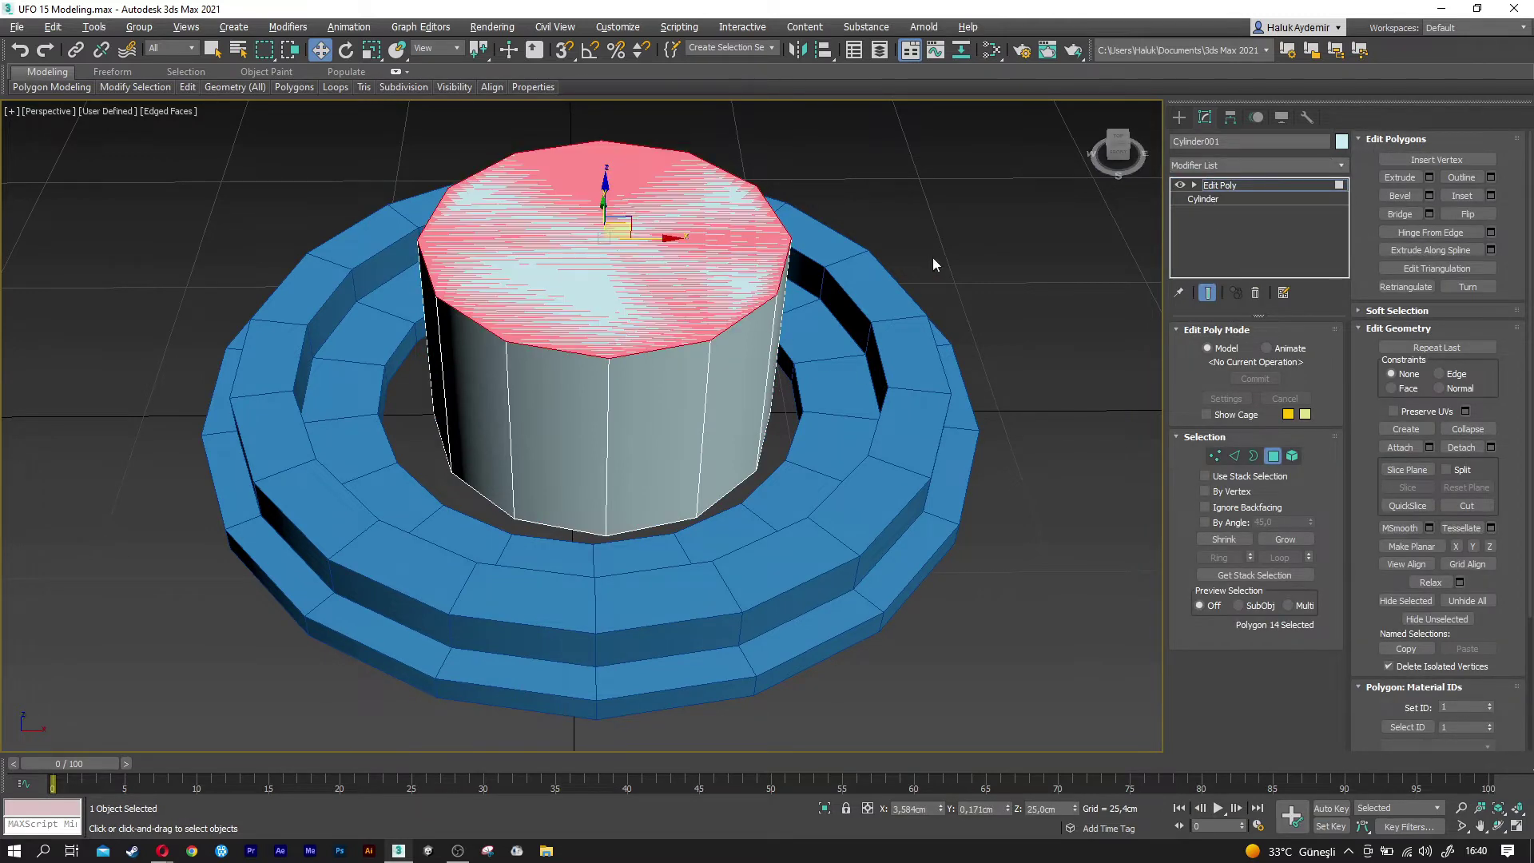
Extrude the top face 5 cm and scale it down to about 79%.
click(1429, 176)
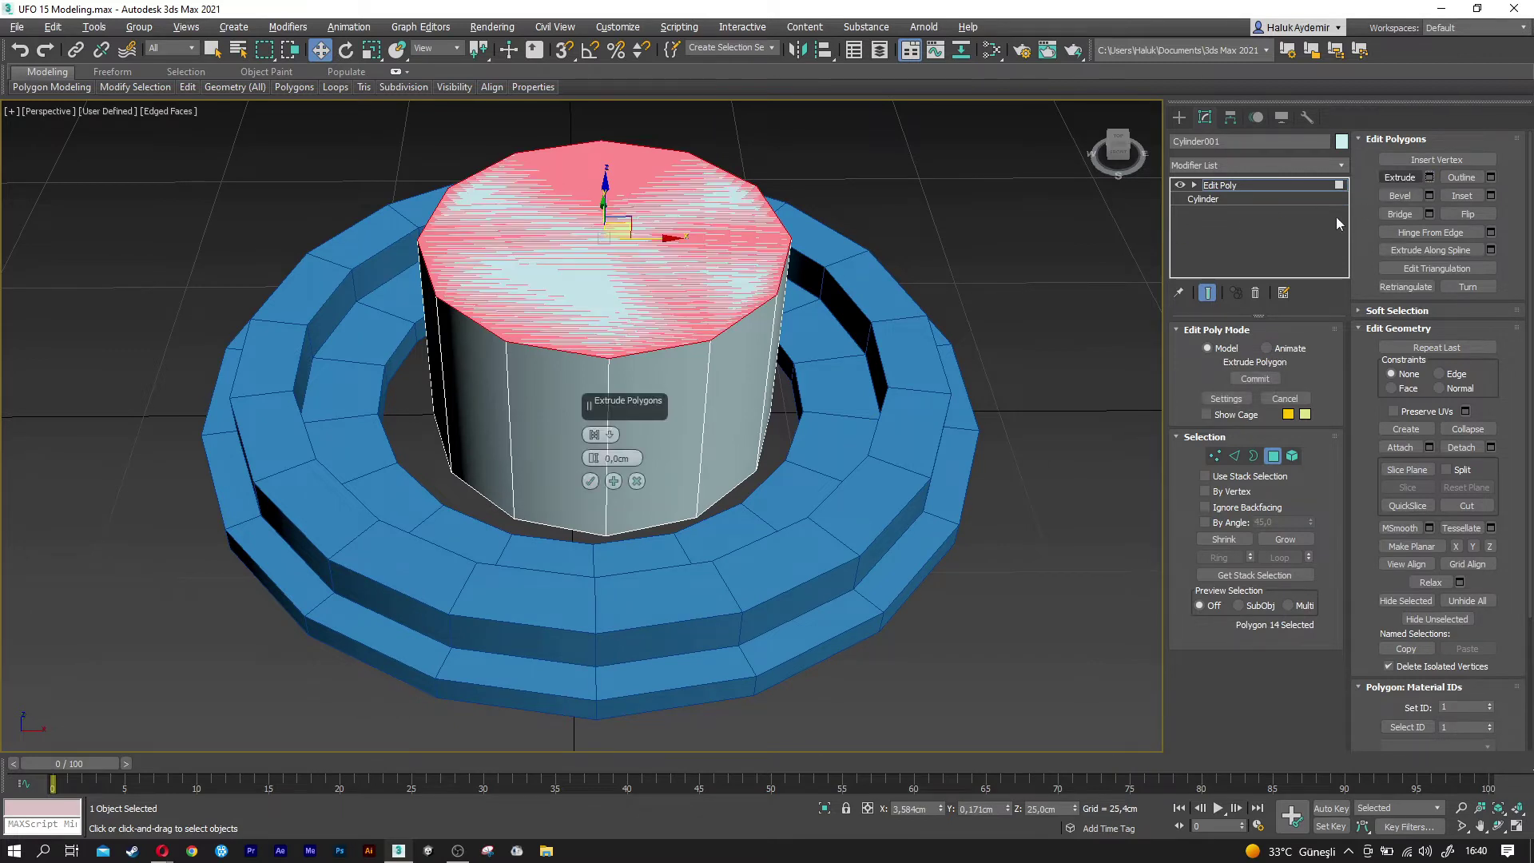
text(5)
key(Return)
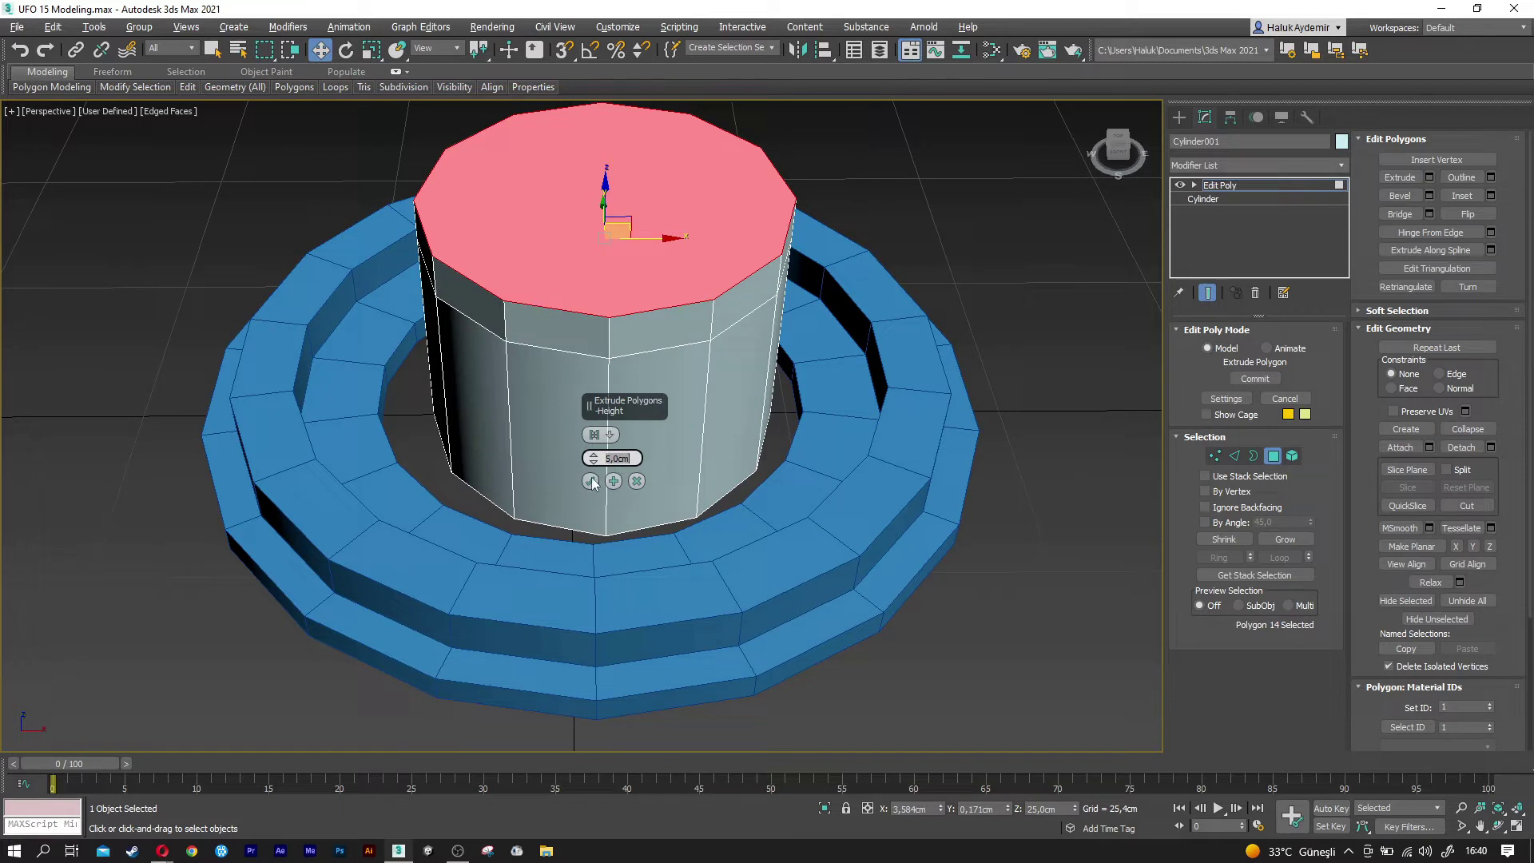
click(592, 482)
middle_drag(587, 425, 590, 440)
key(r)
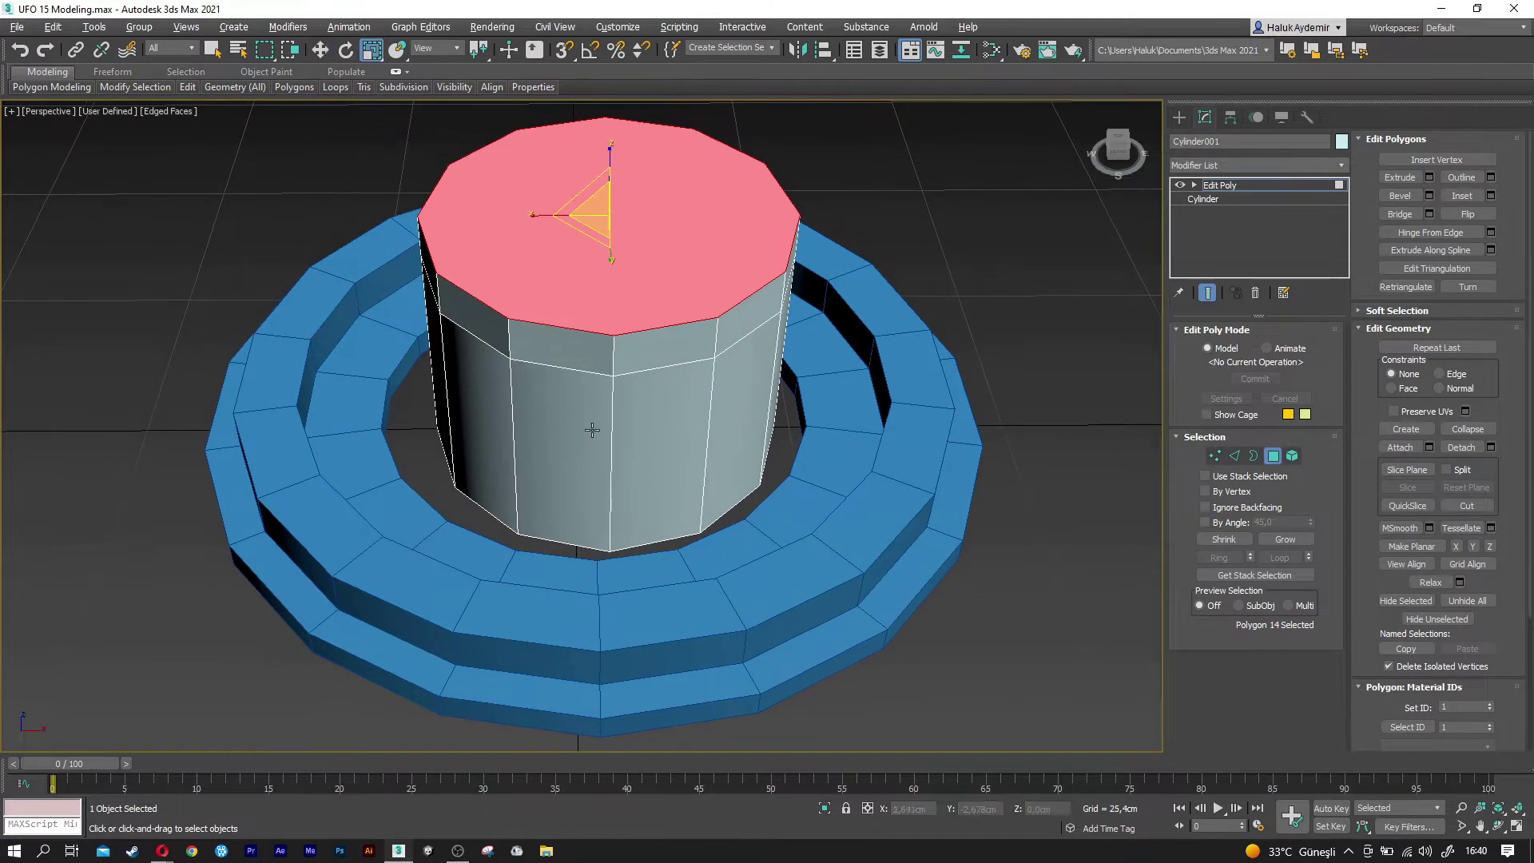
drag(603, 213, 613, 240)
key(w)
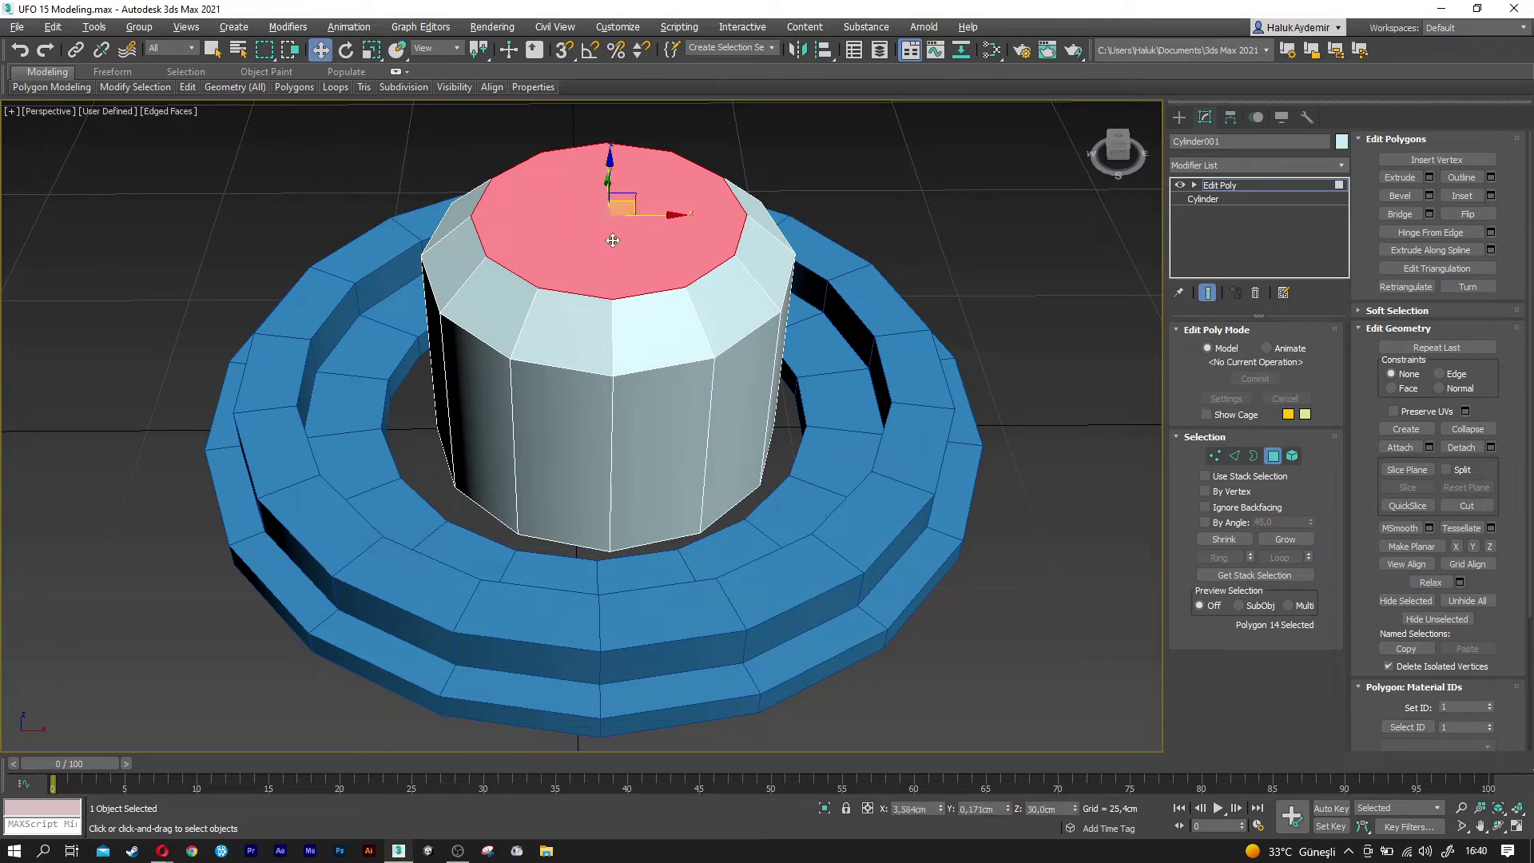
click(1218, 457)
Scale the cylinder's 12 bottom vertices inward to taper the base.
alt+middle_drag(969, 404, 968, 348)
drag(321, 368, 320, 362)
alt+middle_drag(689, 411, 692, 352)
key(r)
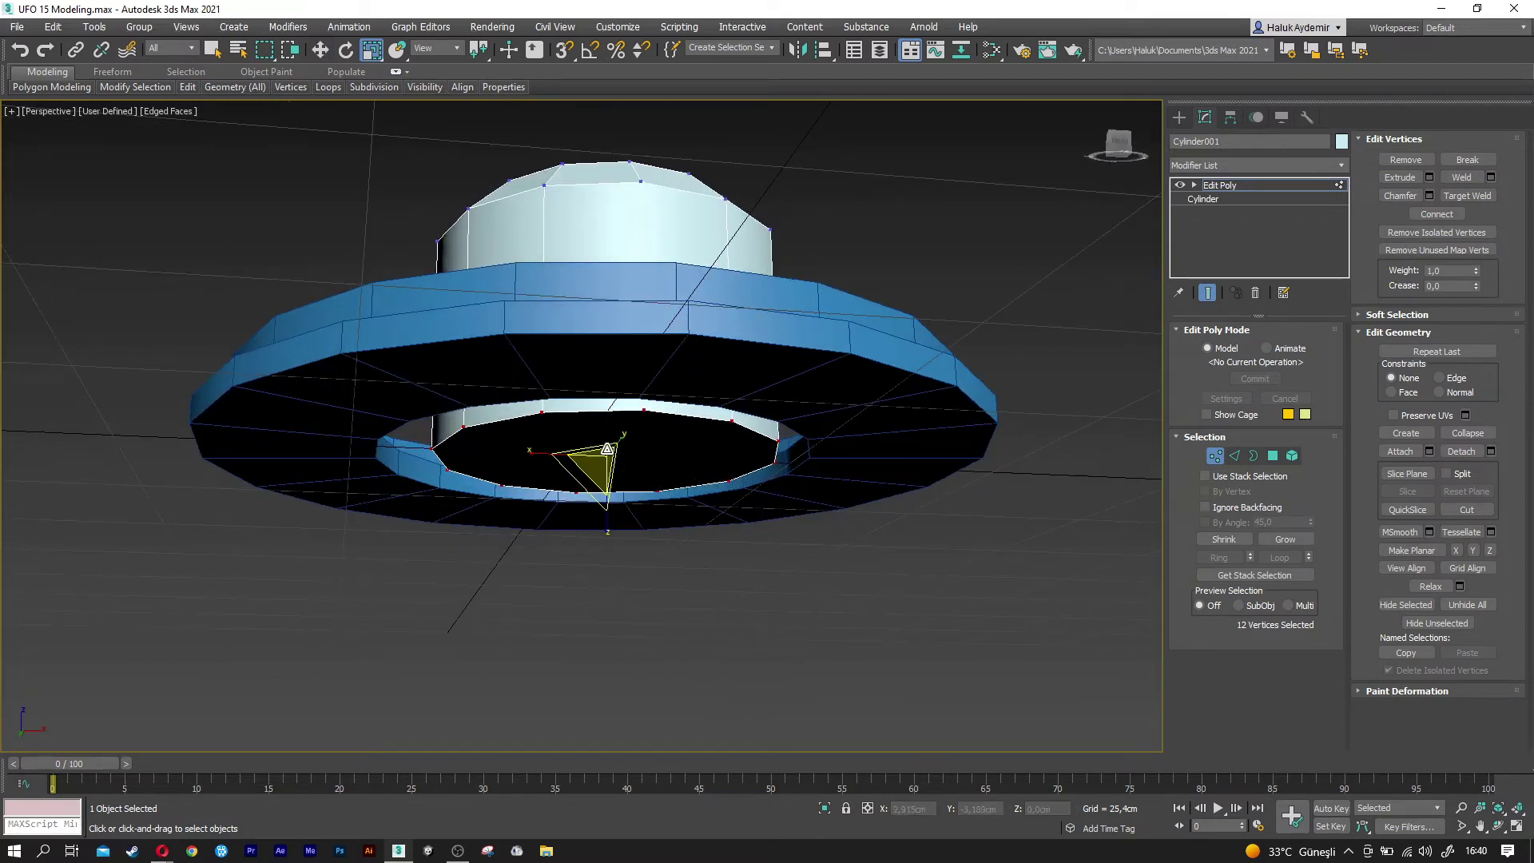
drag(608, 453, 607, 479)
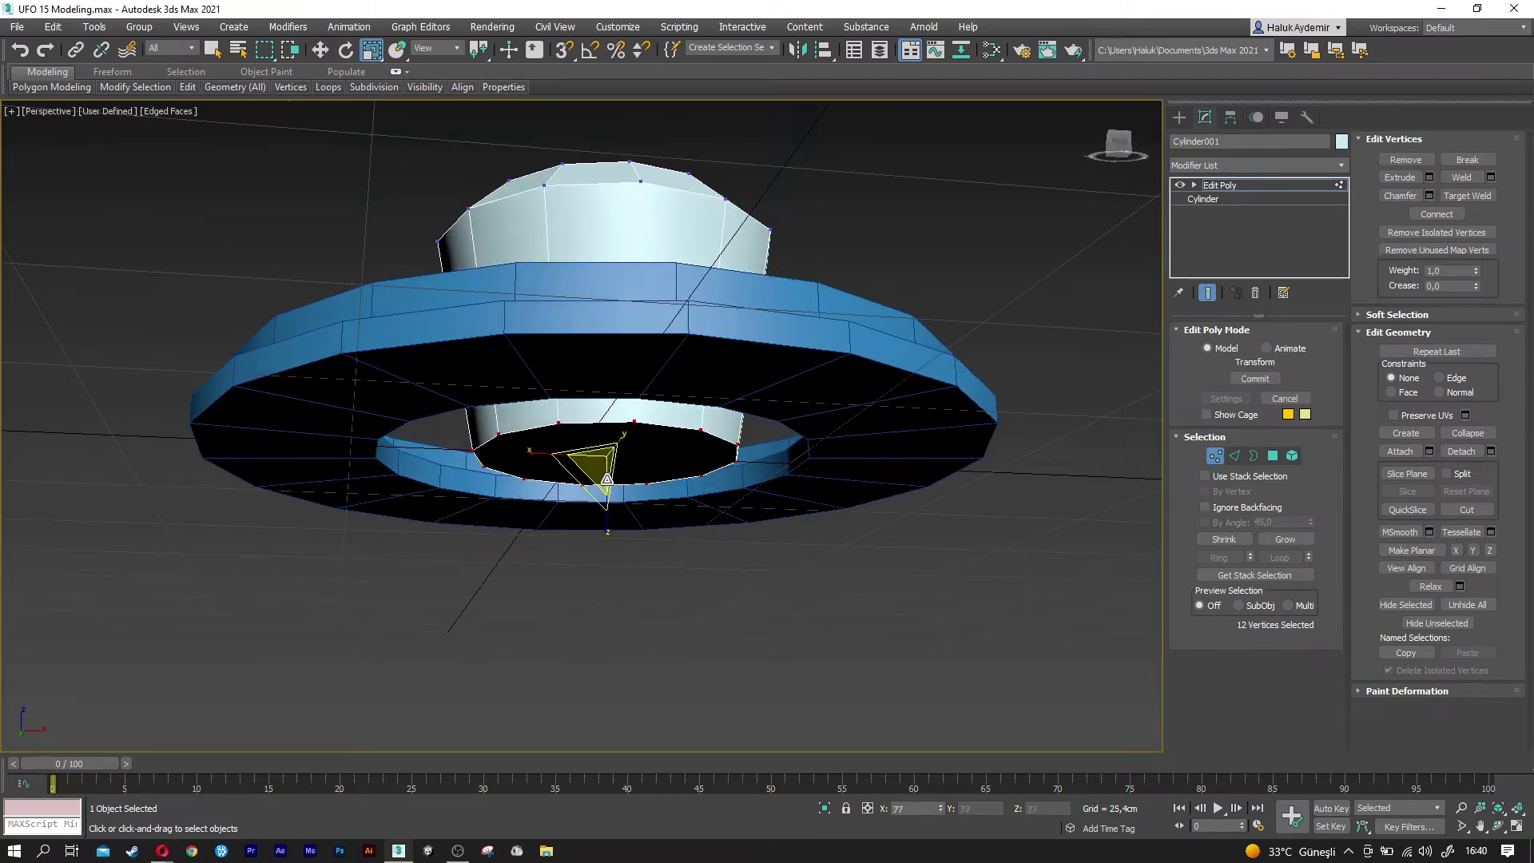
key(w)
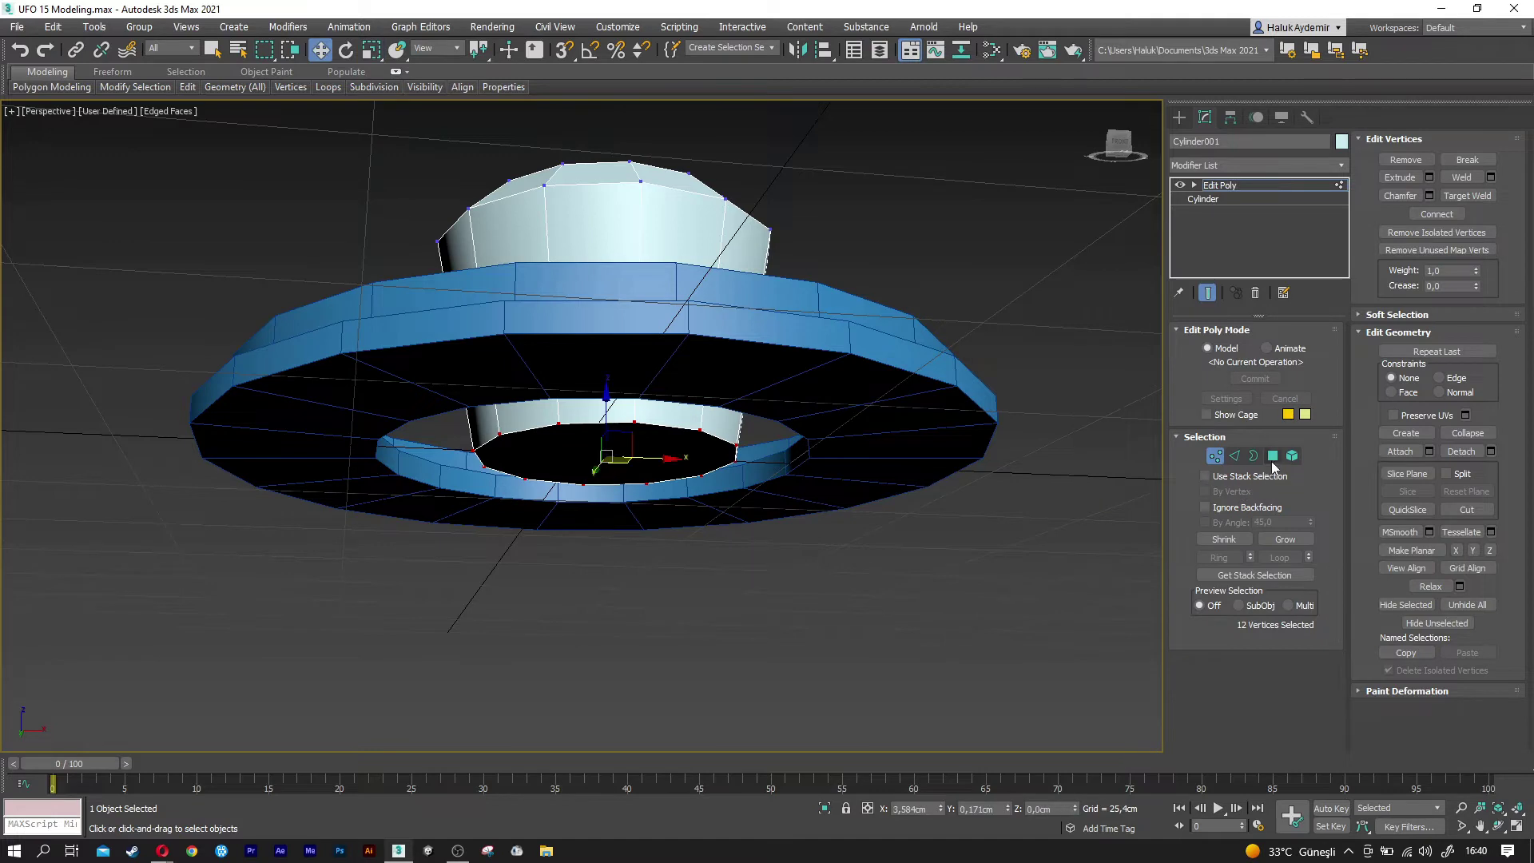
Inset the cylinder's bottom polygon by 5 cm.
click(1273, 455)
click(605, 209)
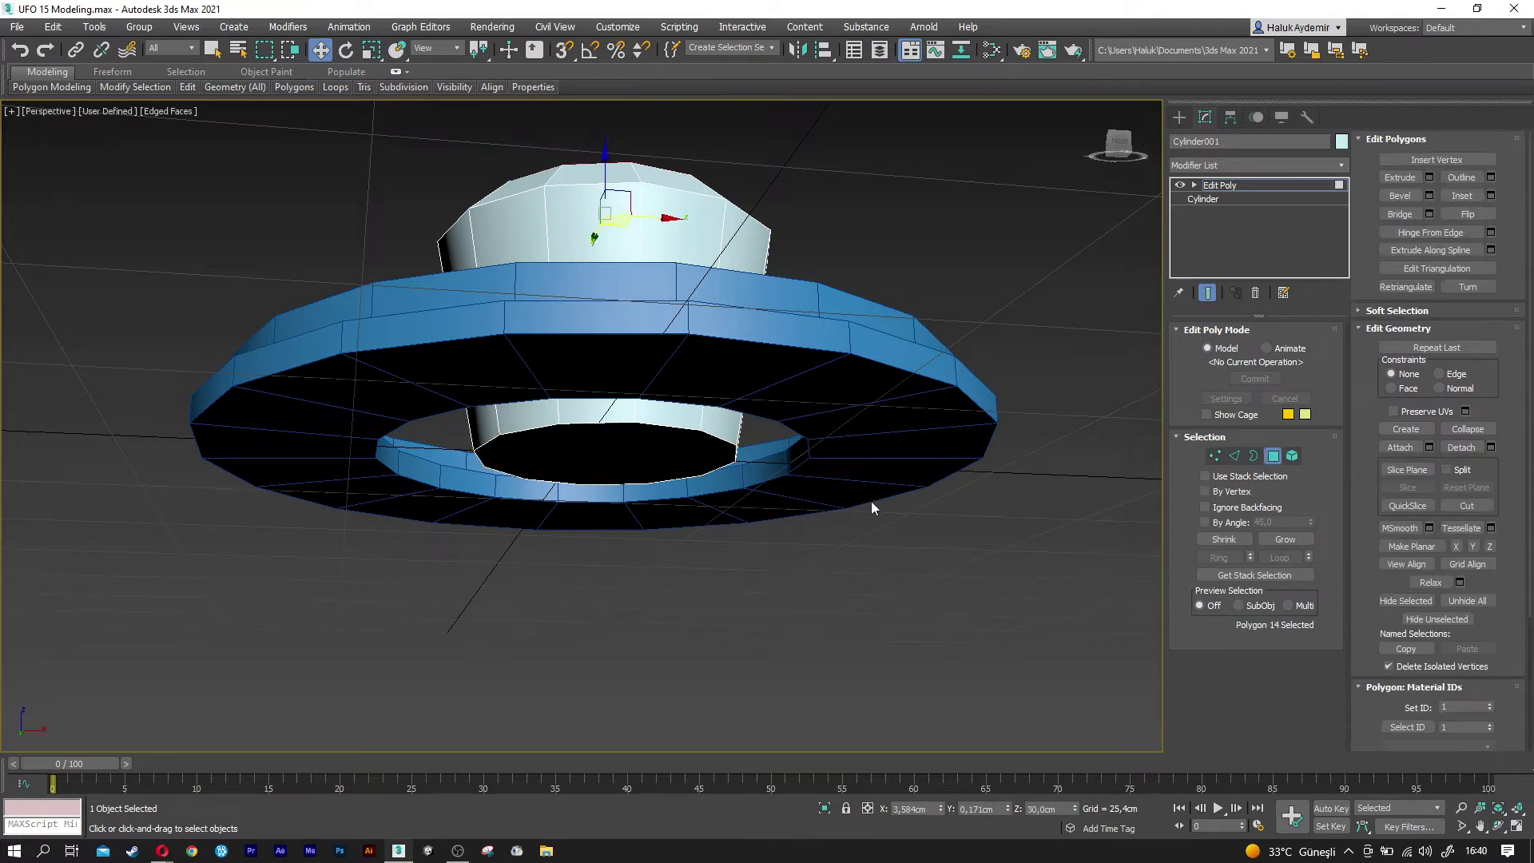
click(609, 455)
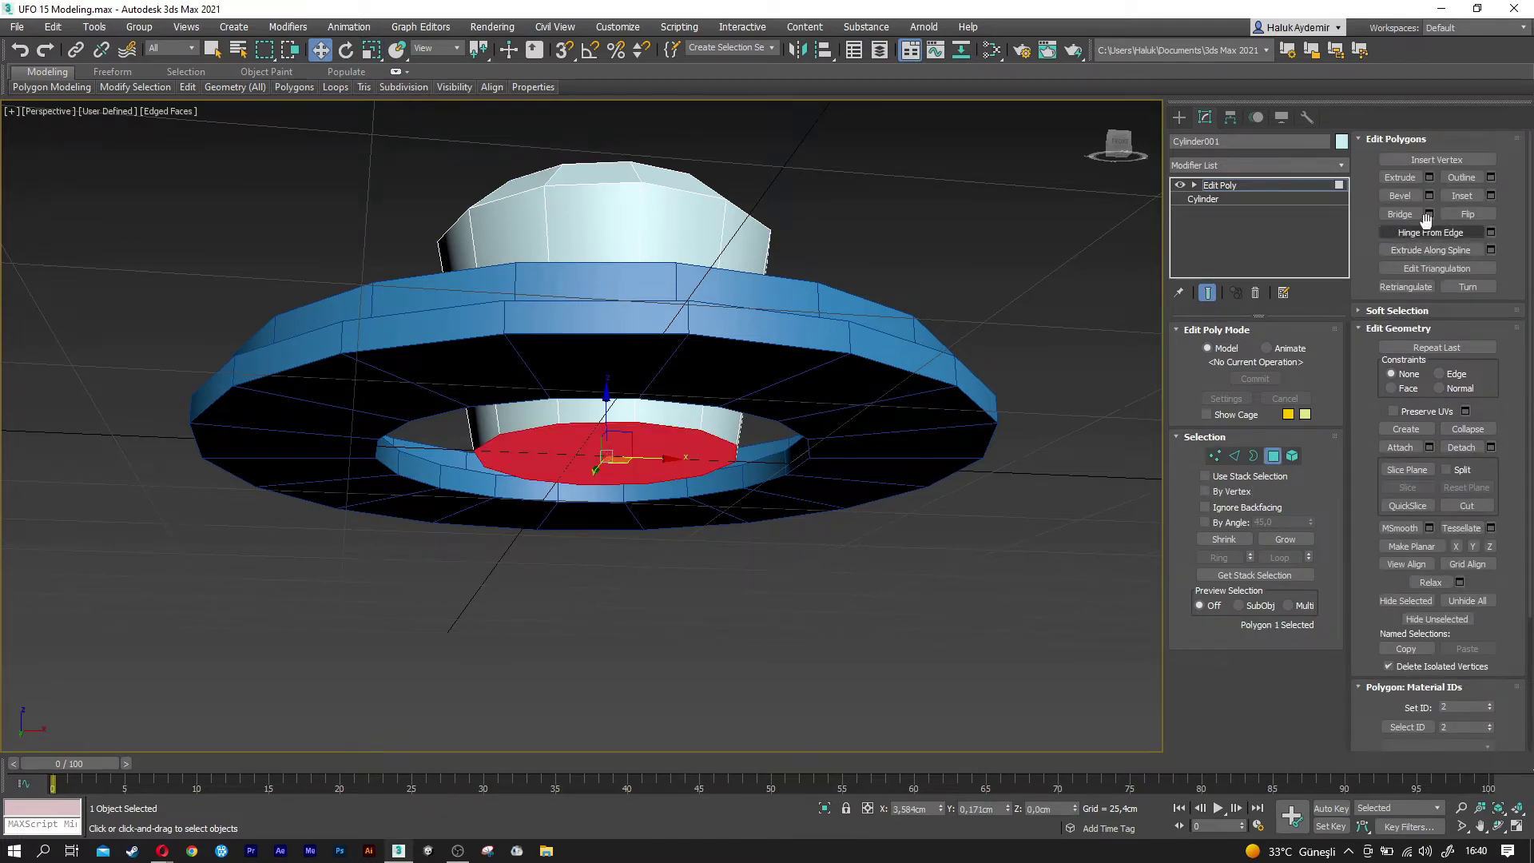
click(1491, 195)
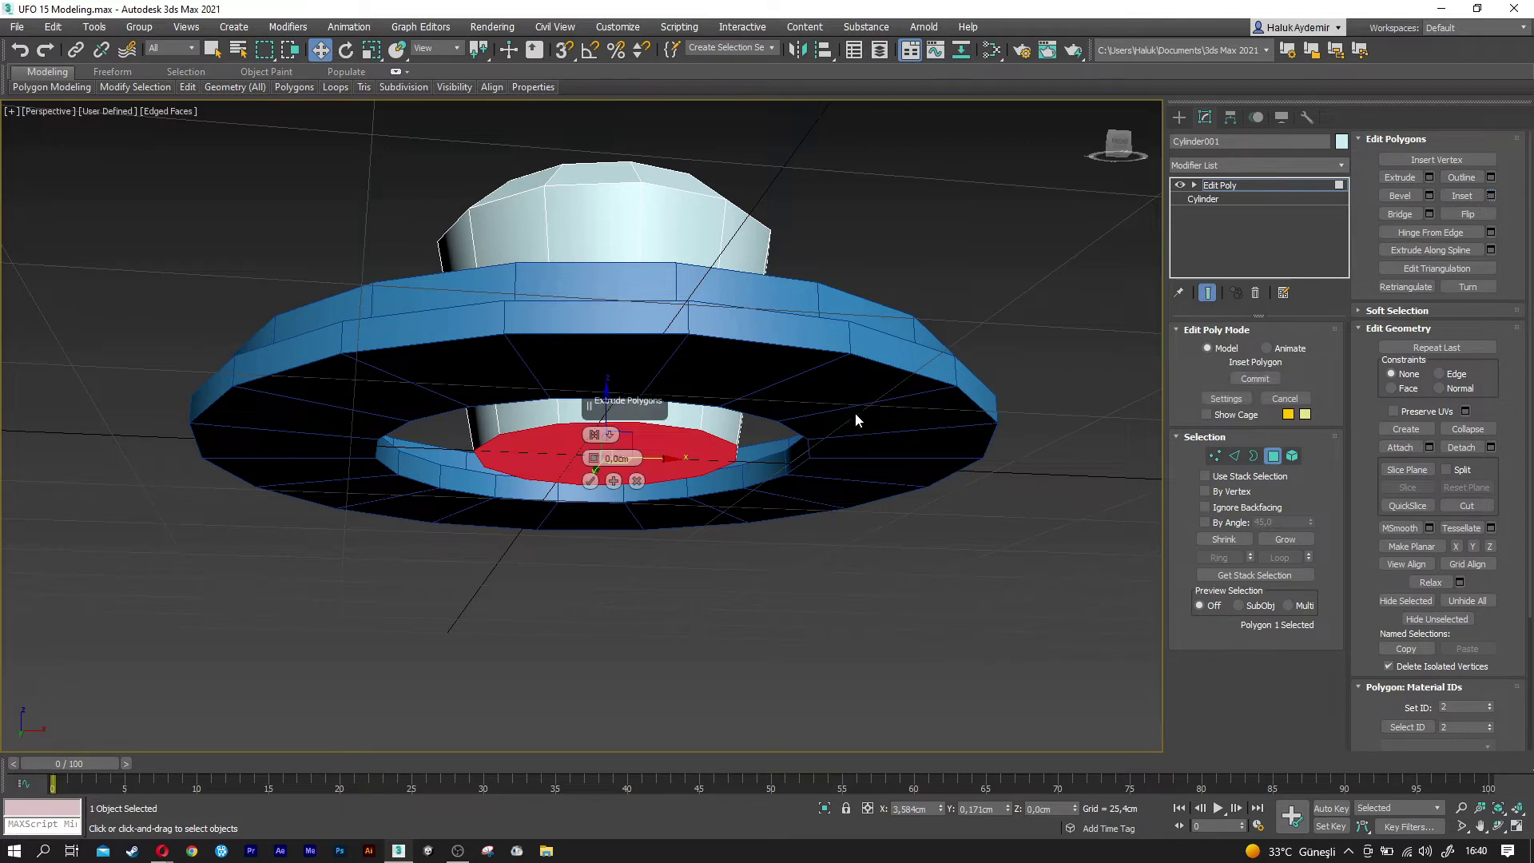
click(630, 458)
text(5)
key(Return)
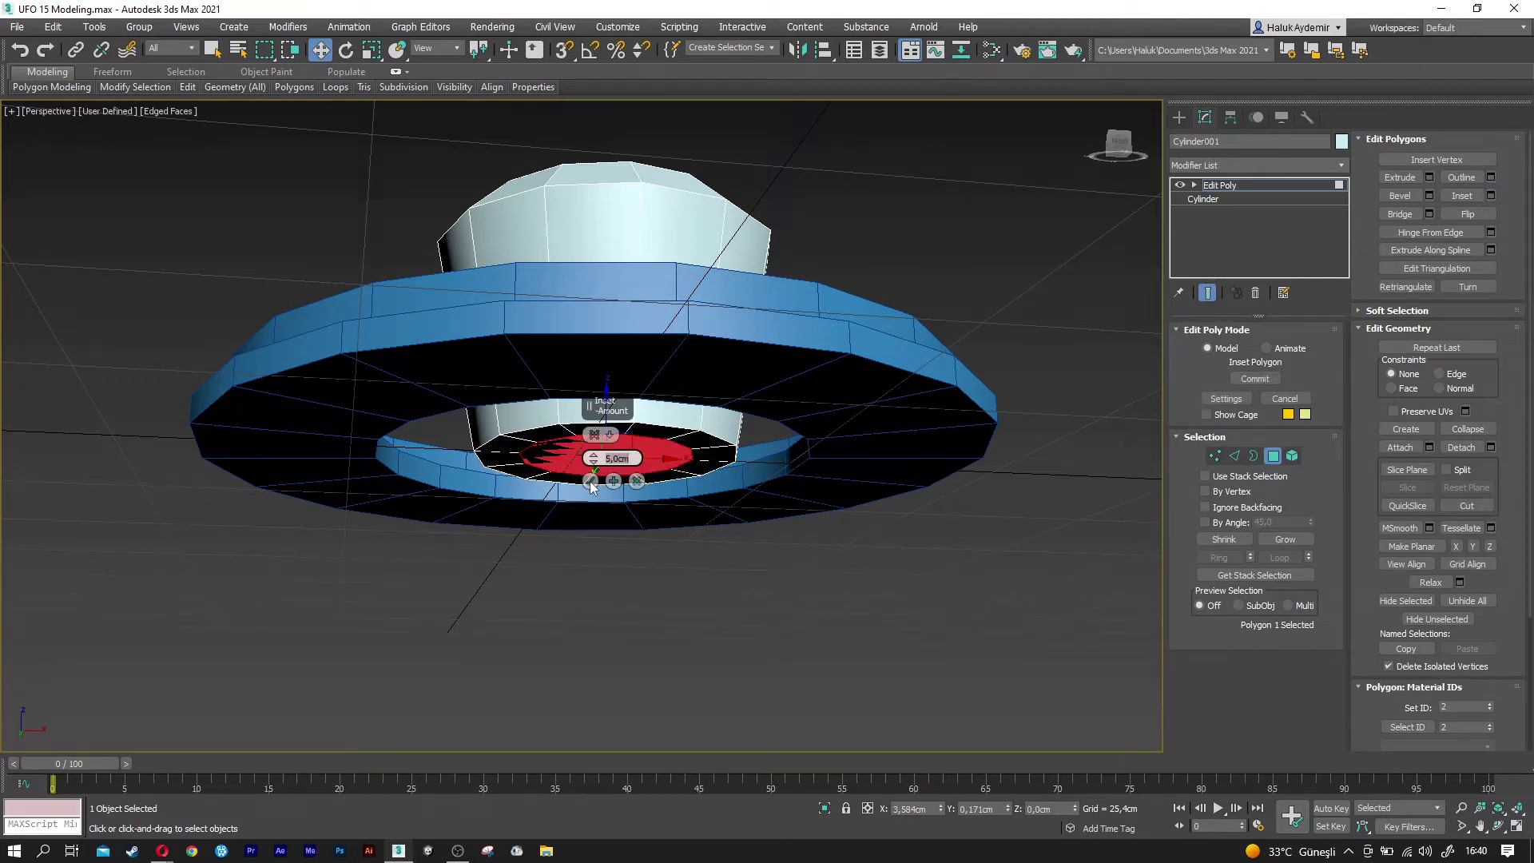
click(591, 482)
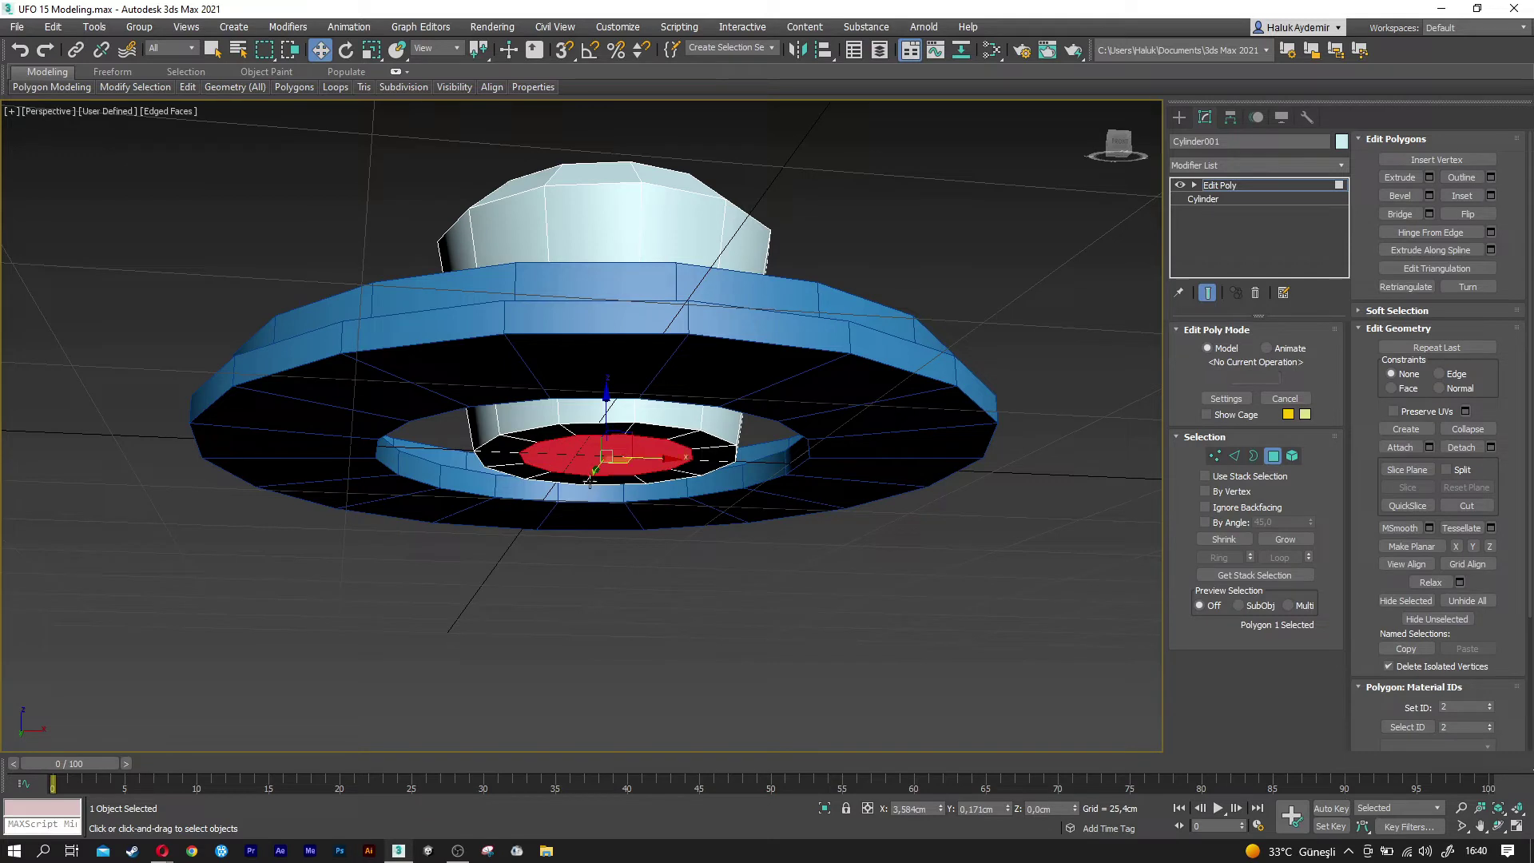
Extrude the inset bottom face downward and exit sub-object mode.
click(1430, 179)
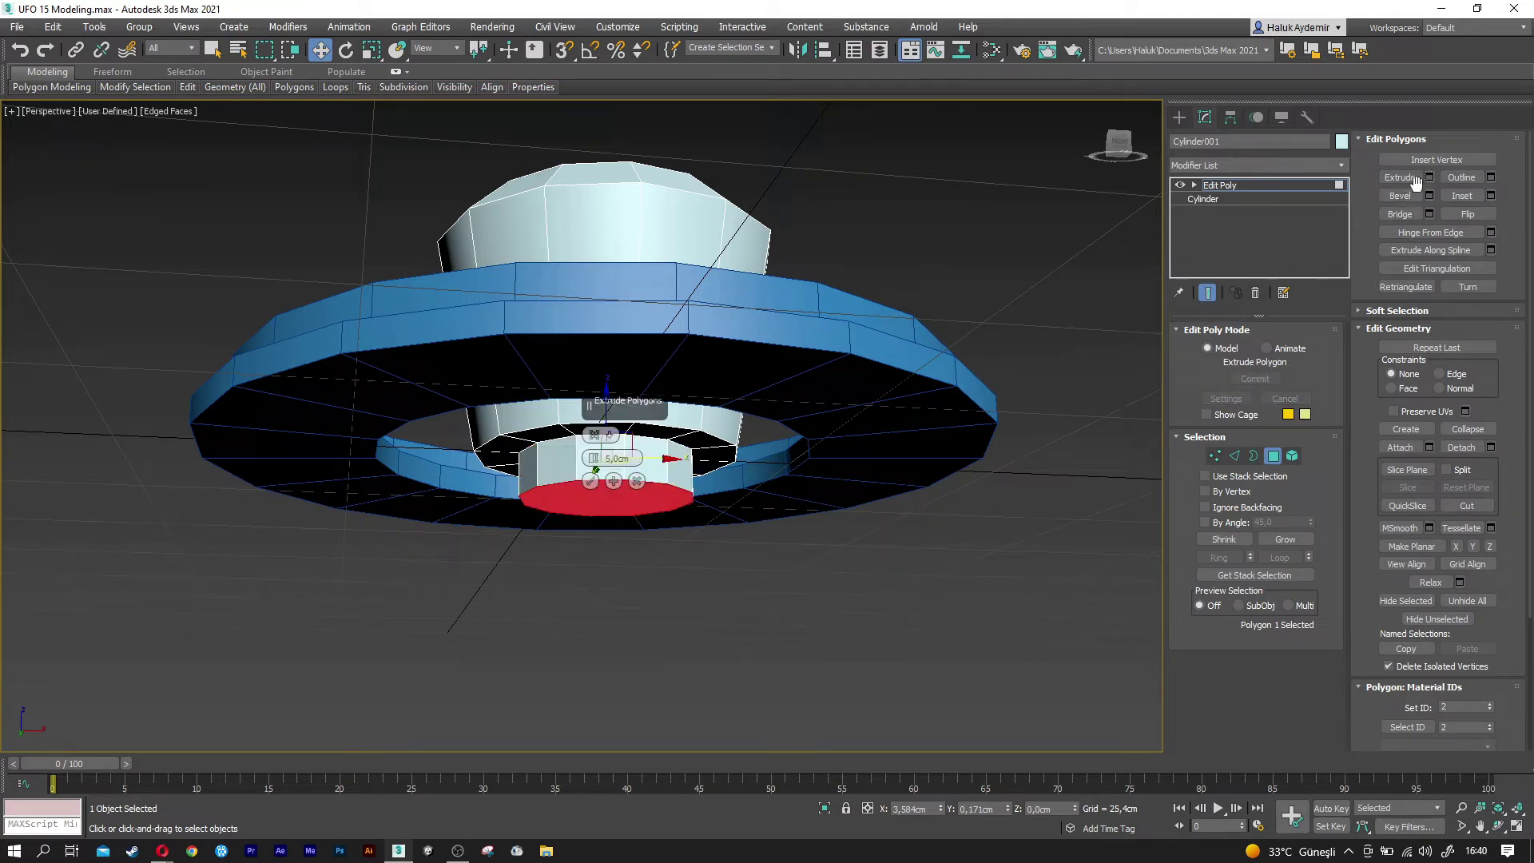
click(591, 482)
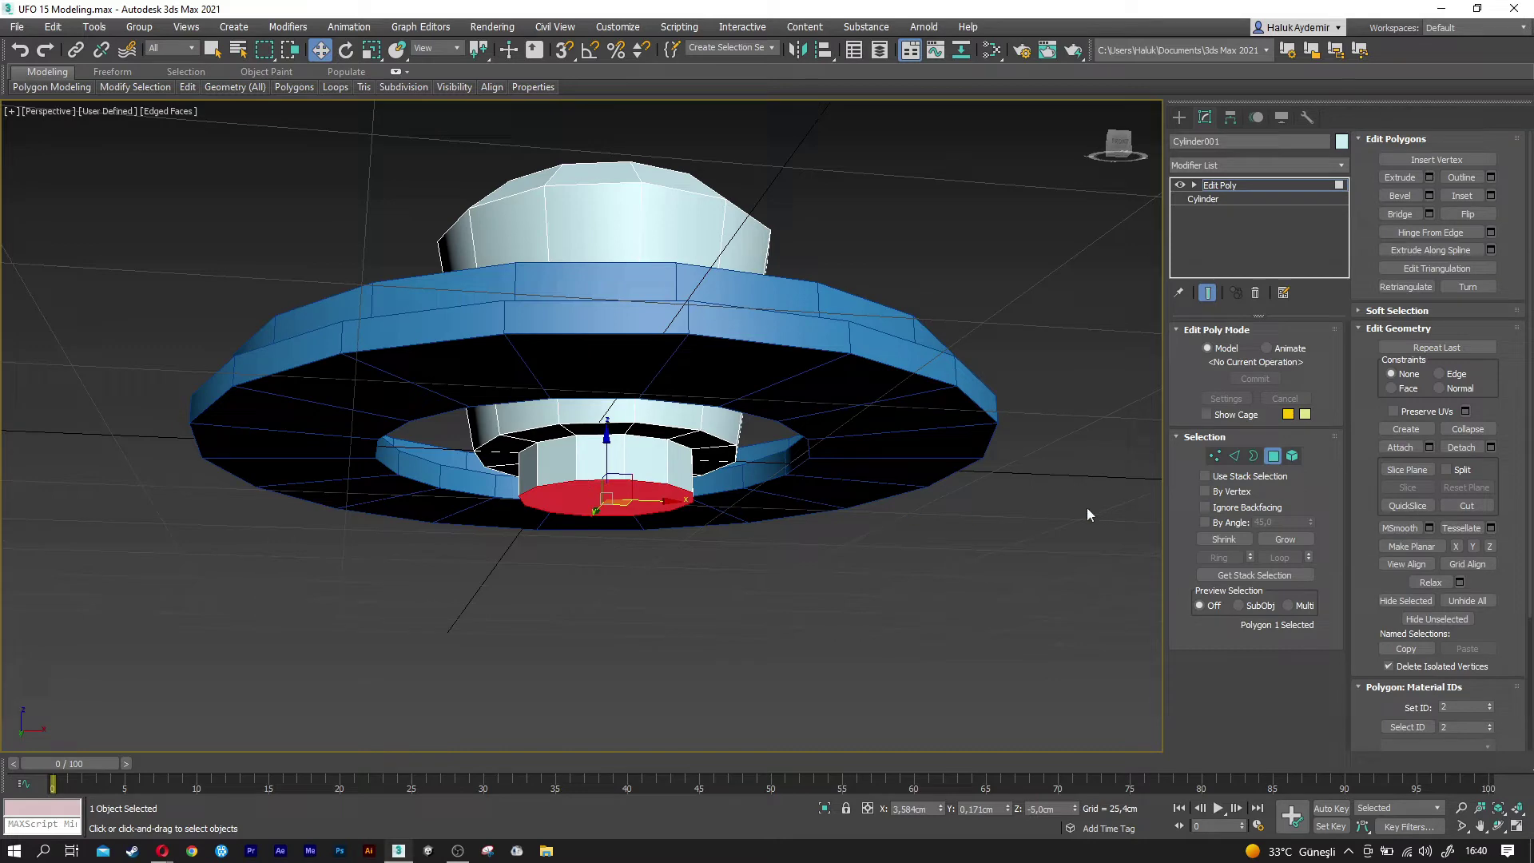
click(1271, 457)
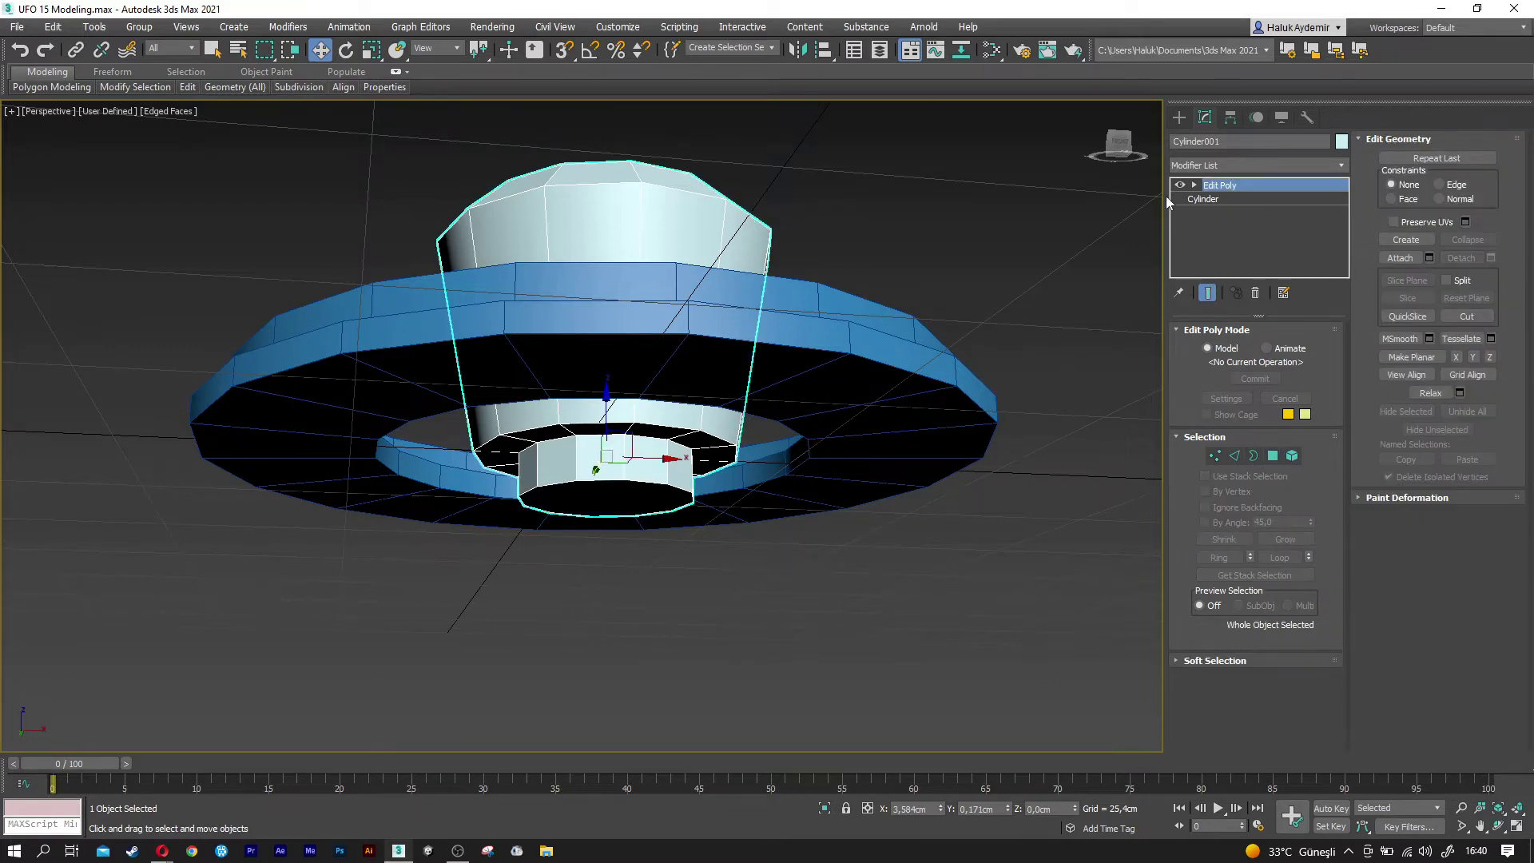
Align the core and lower ring Center-to-Center on X and Y only, leaving Z unchanged.
click(1120, 137)
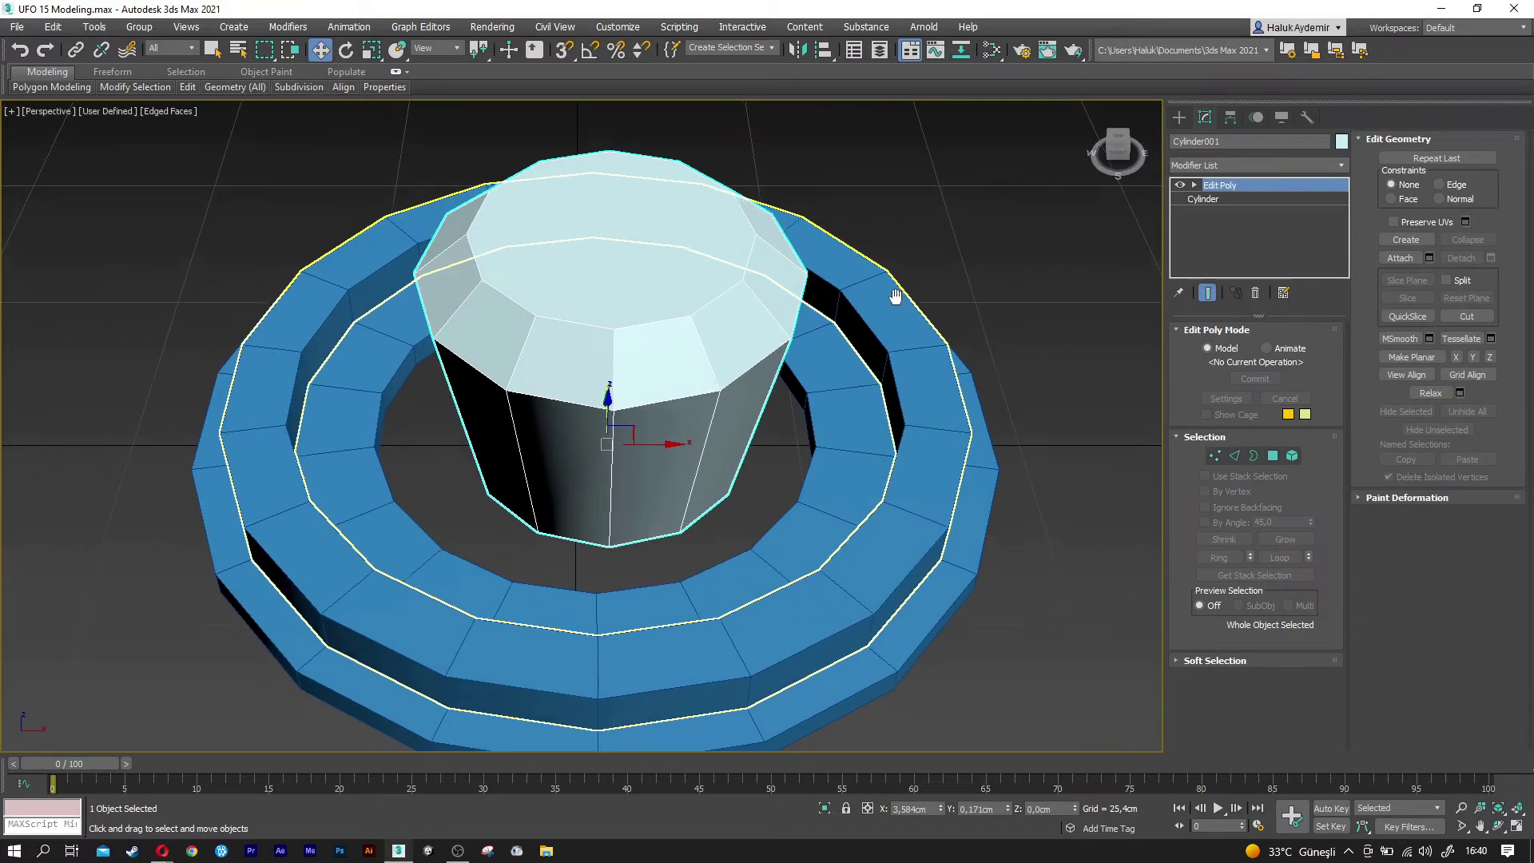
click(823, 51)
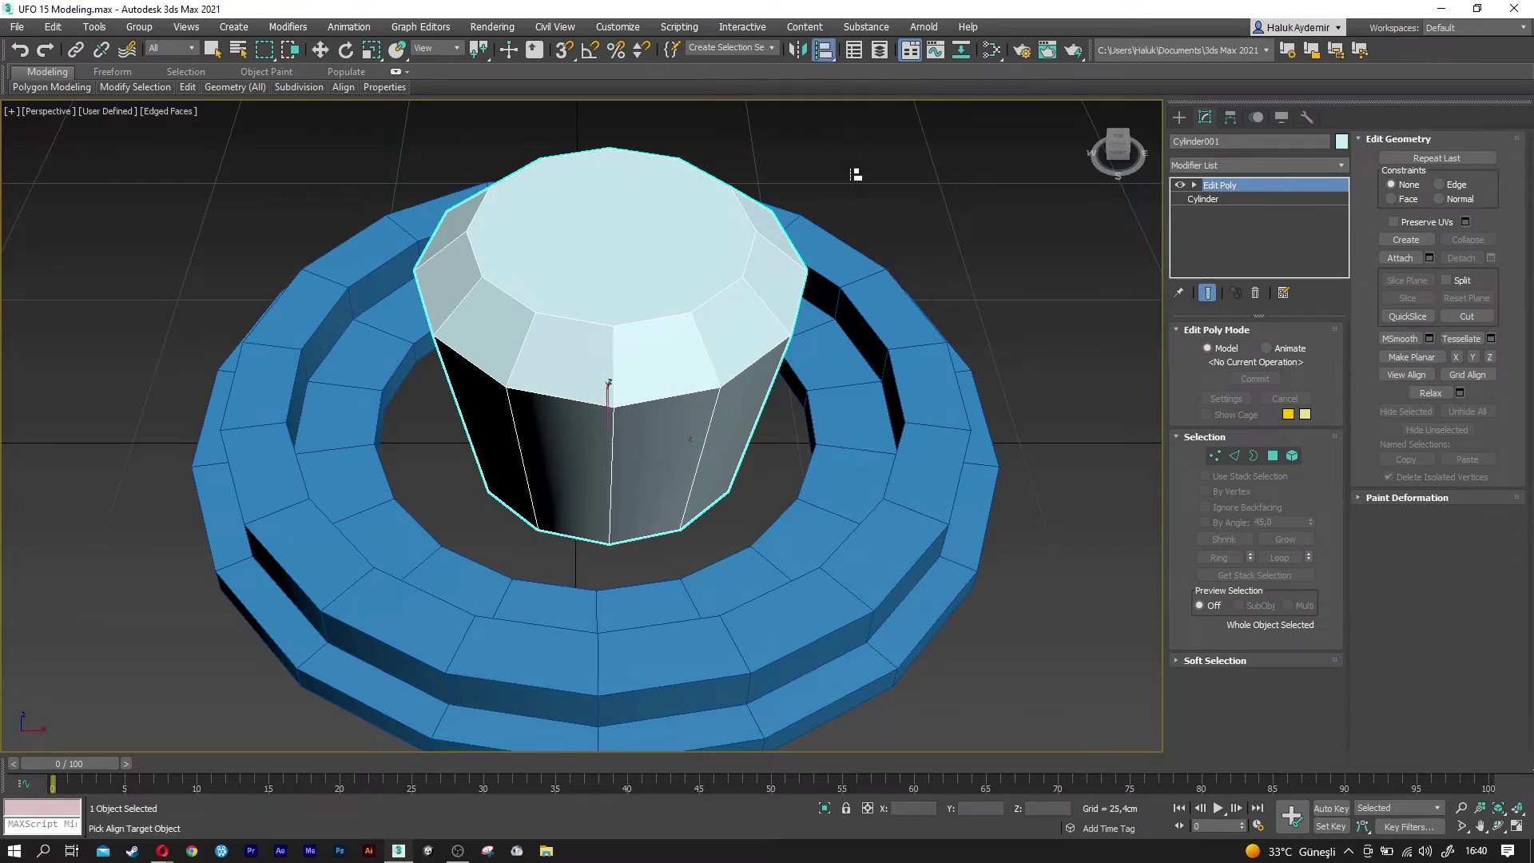
click(840, 371)
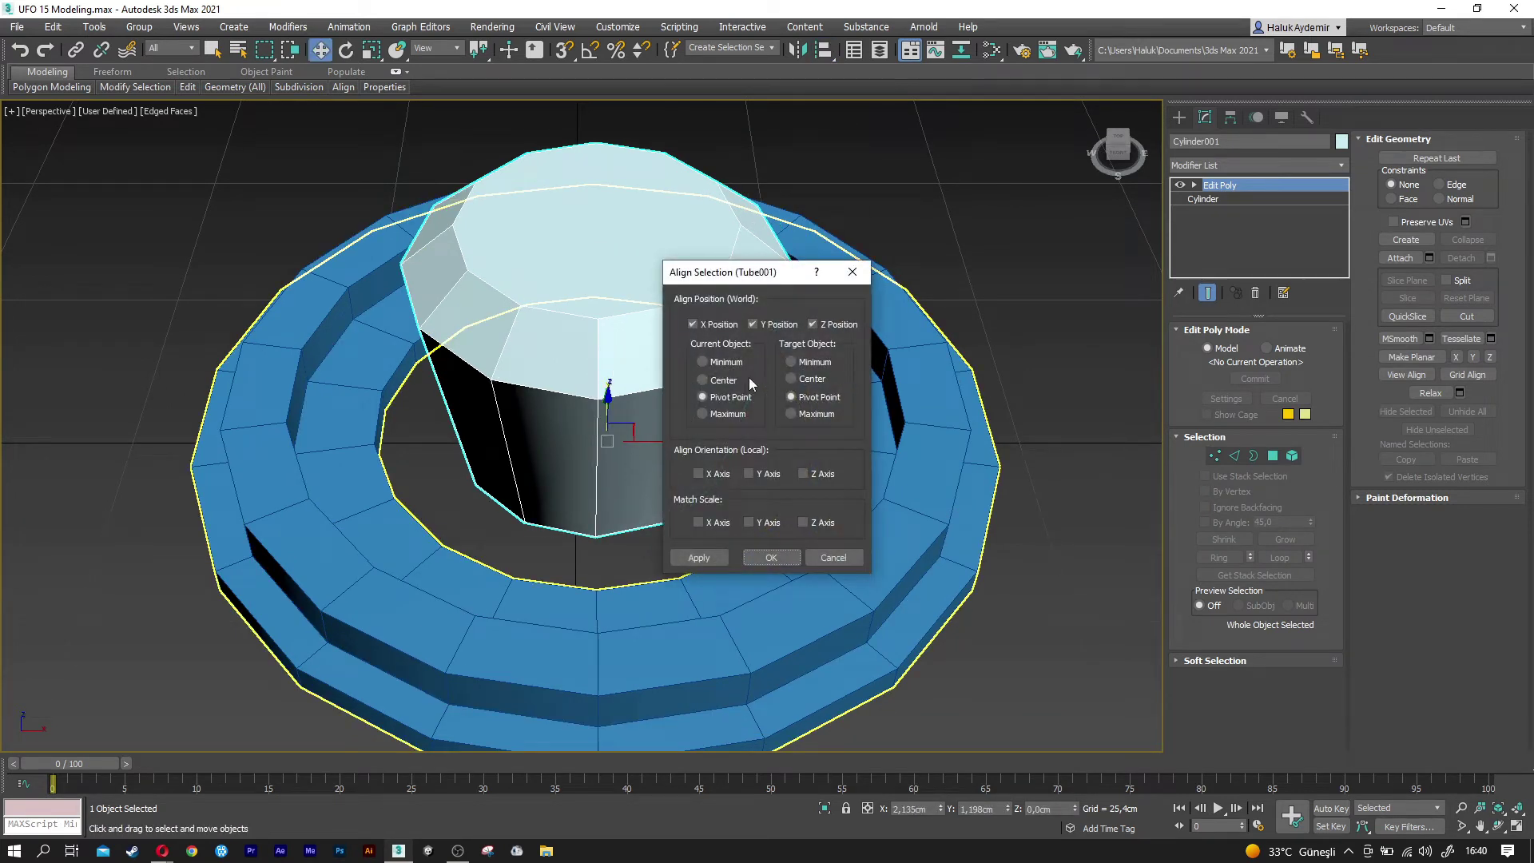
click(791, 379)
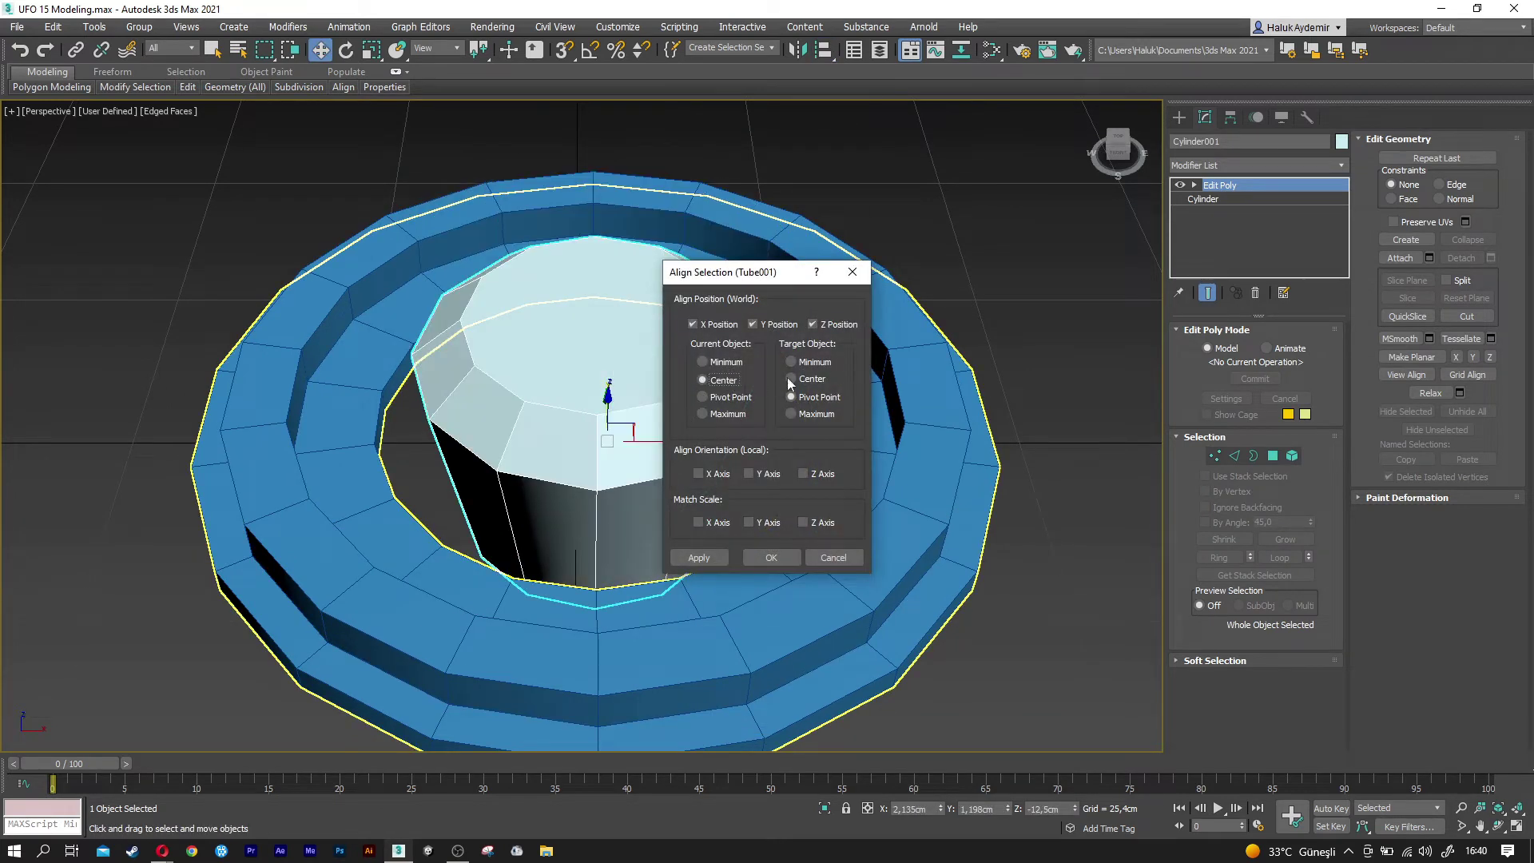
click(811, 324)
drag(770, 278, 890, 240)
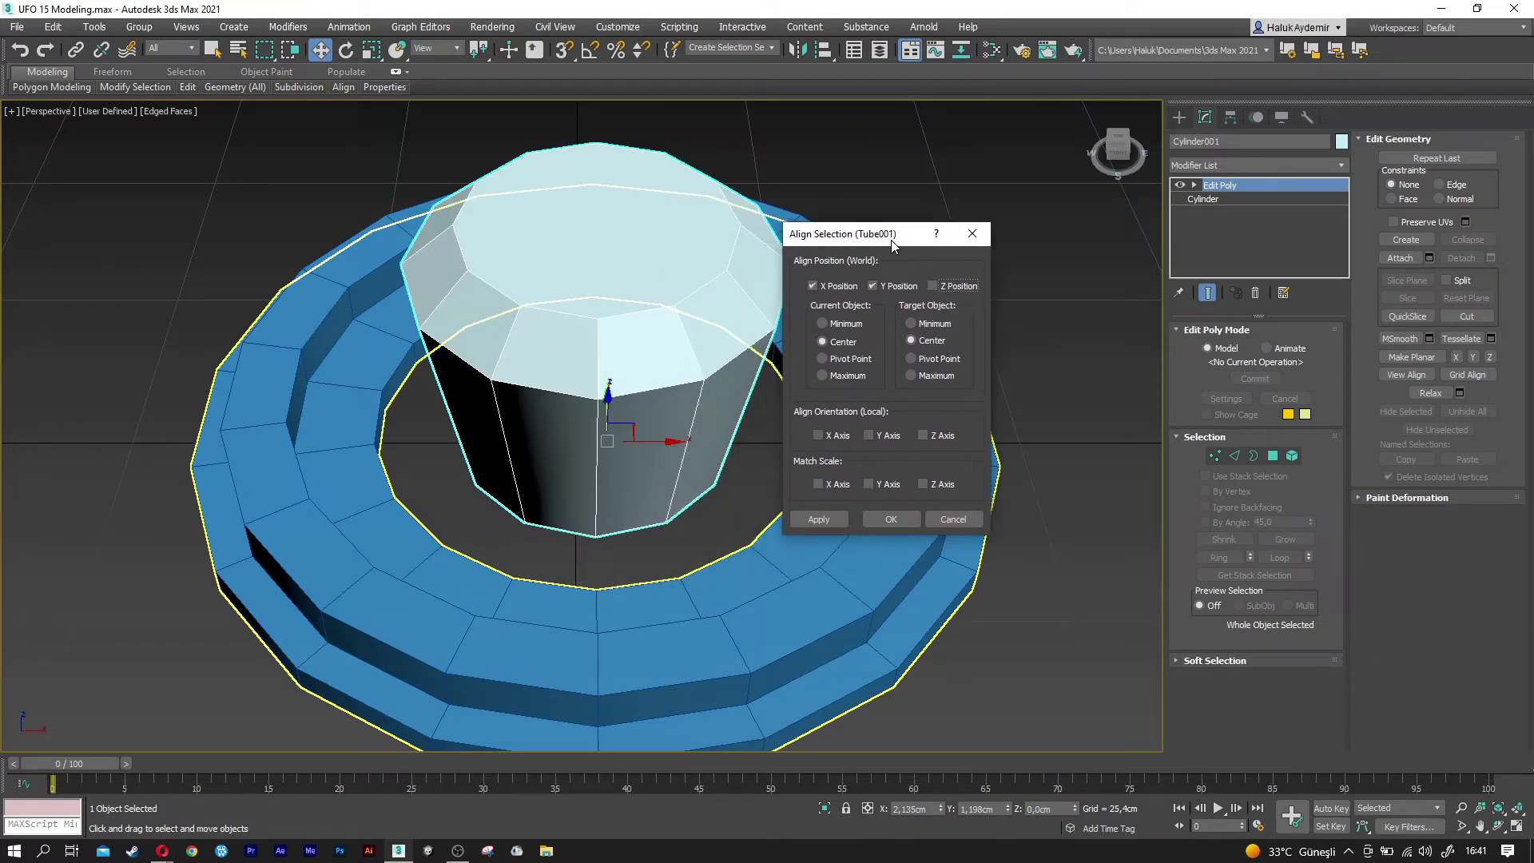
click(890, 520)
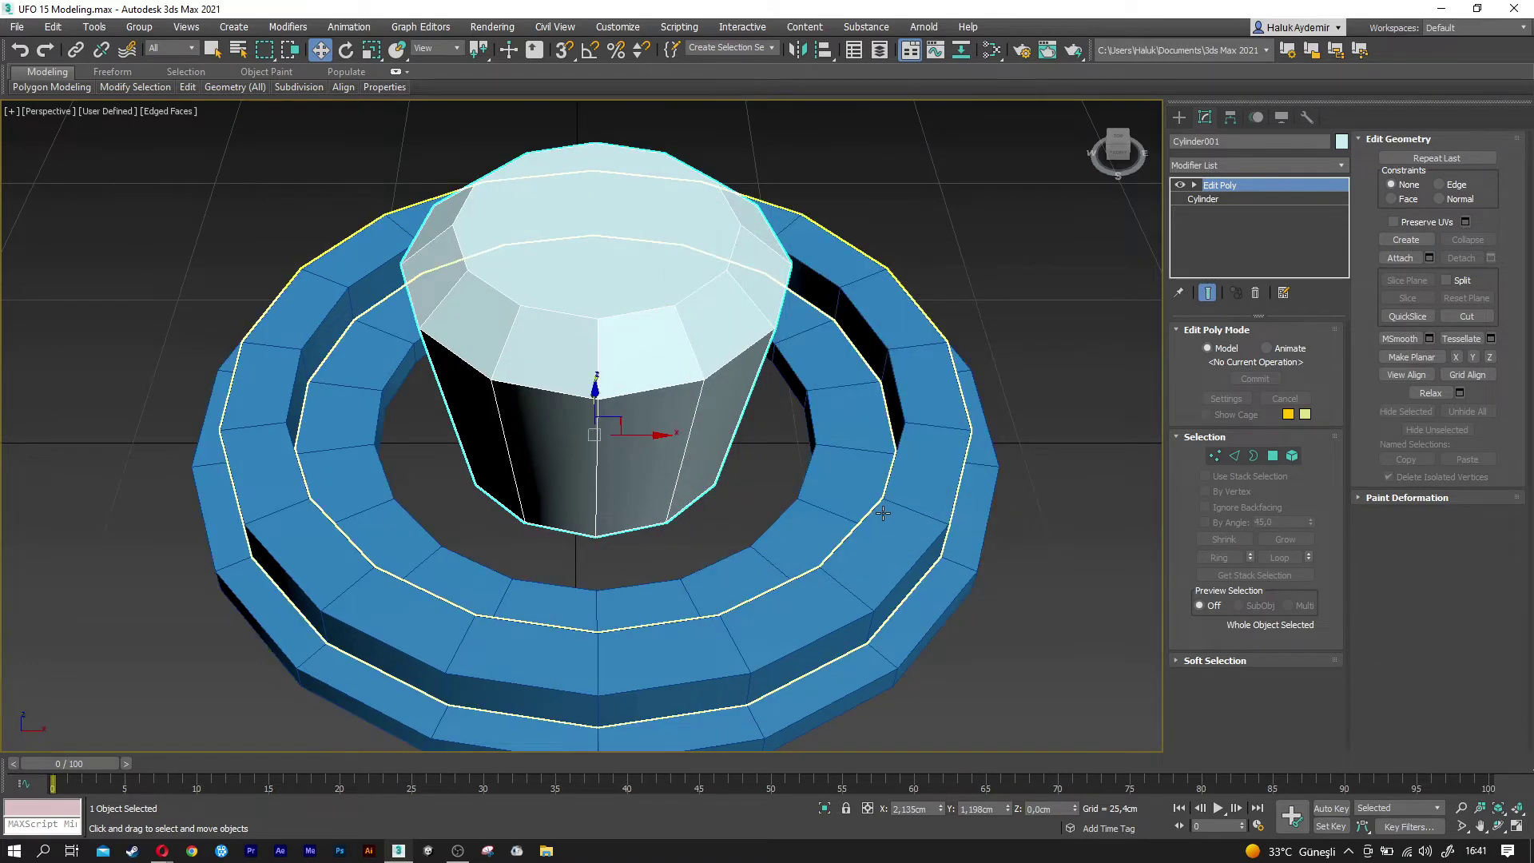
click(1178, 121)
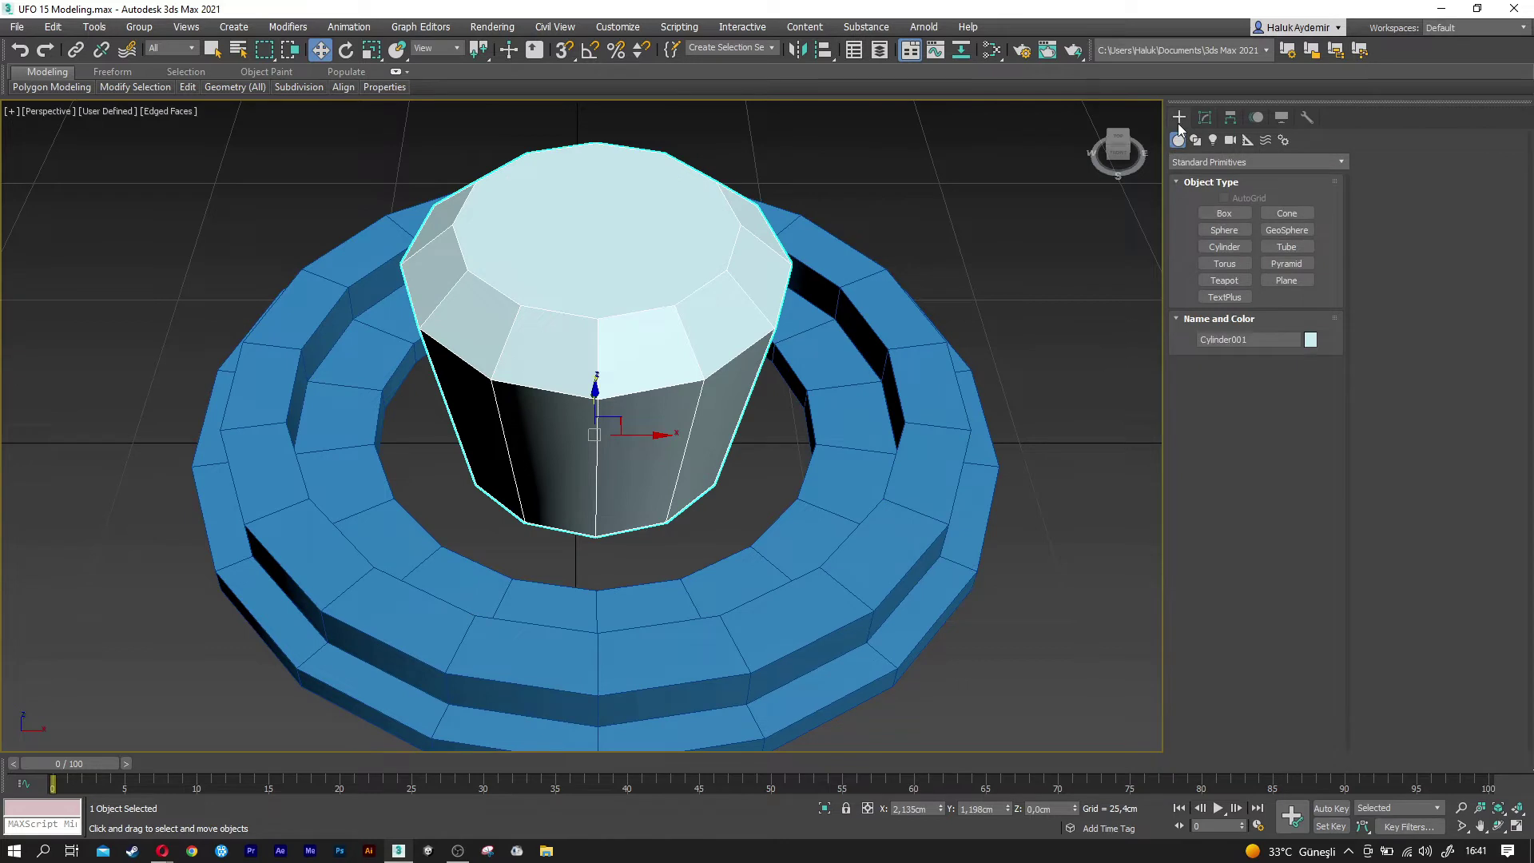
Create a sphere on the core top: radius 12,5 cm, 24 segments, hemisphere 0,5 with Squash.
click(1227, 231)
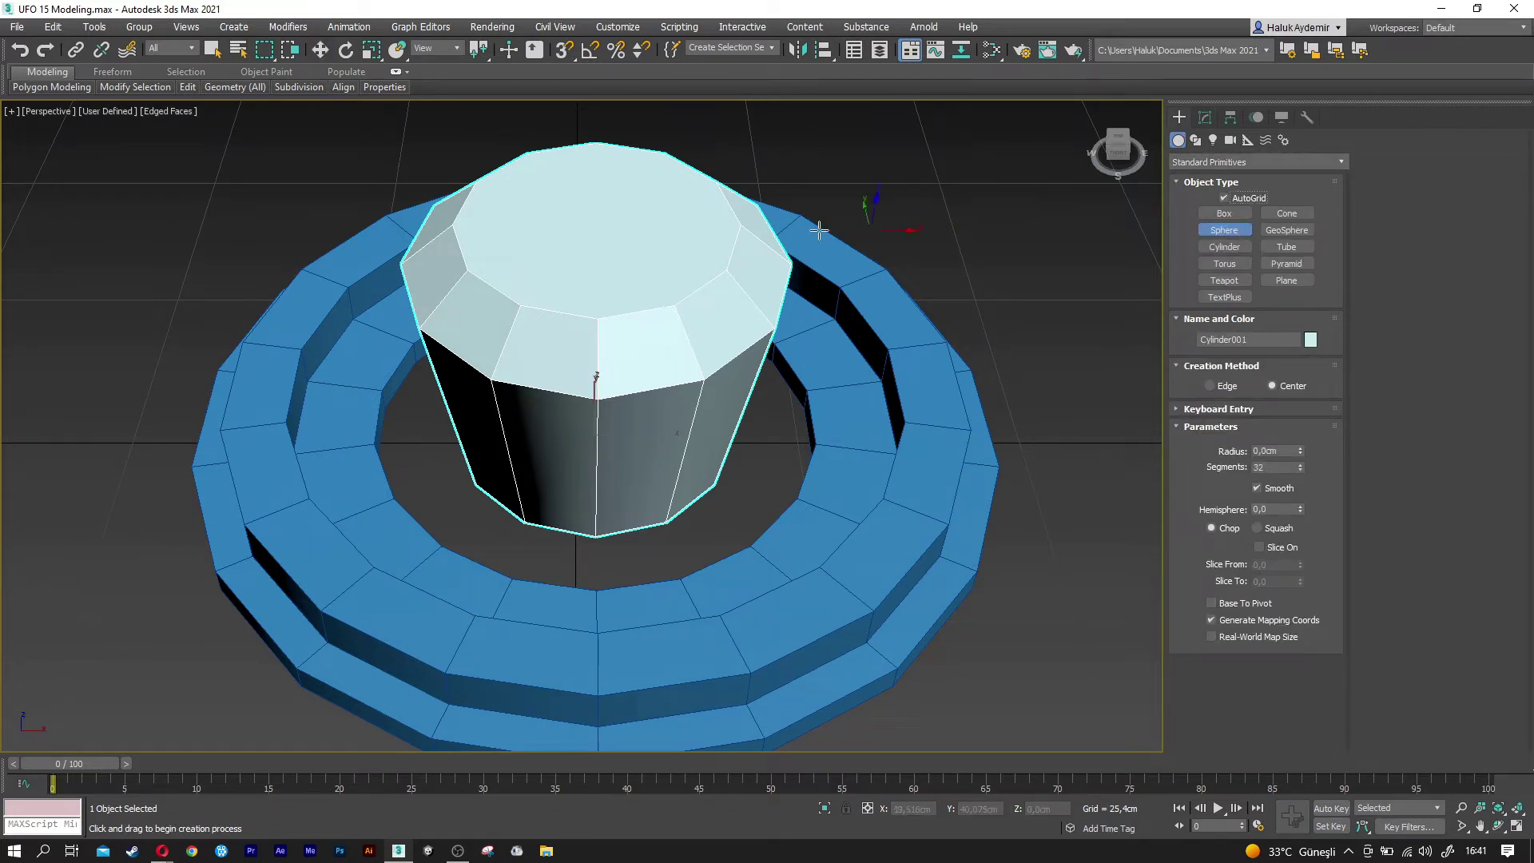
click(596, 233)
drag(596, 233, 627, 310)
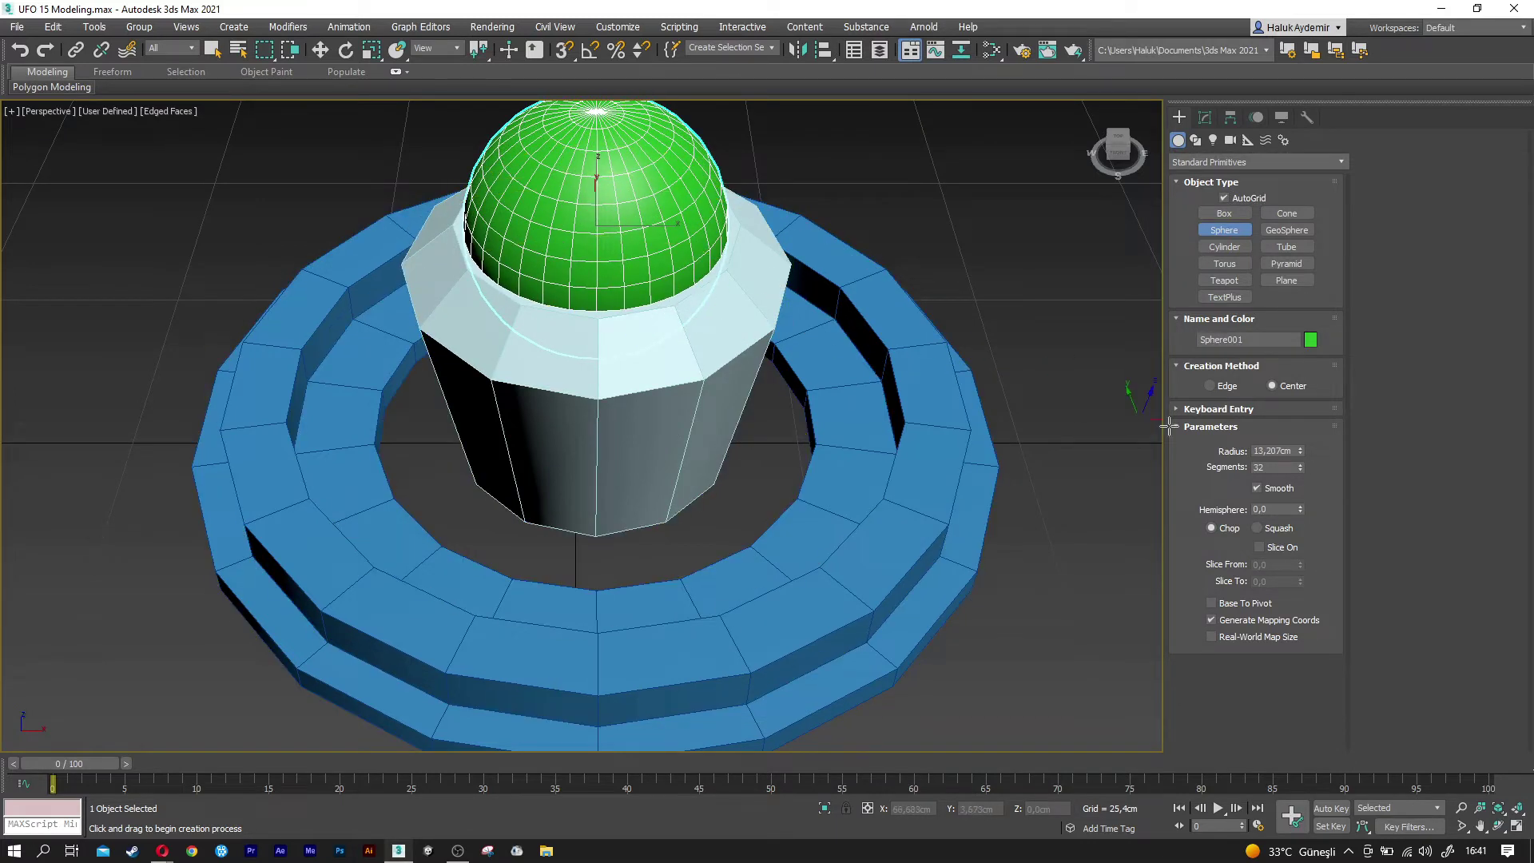
double_click(1277, 452)
text(12)
key(Tab)
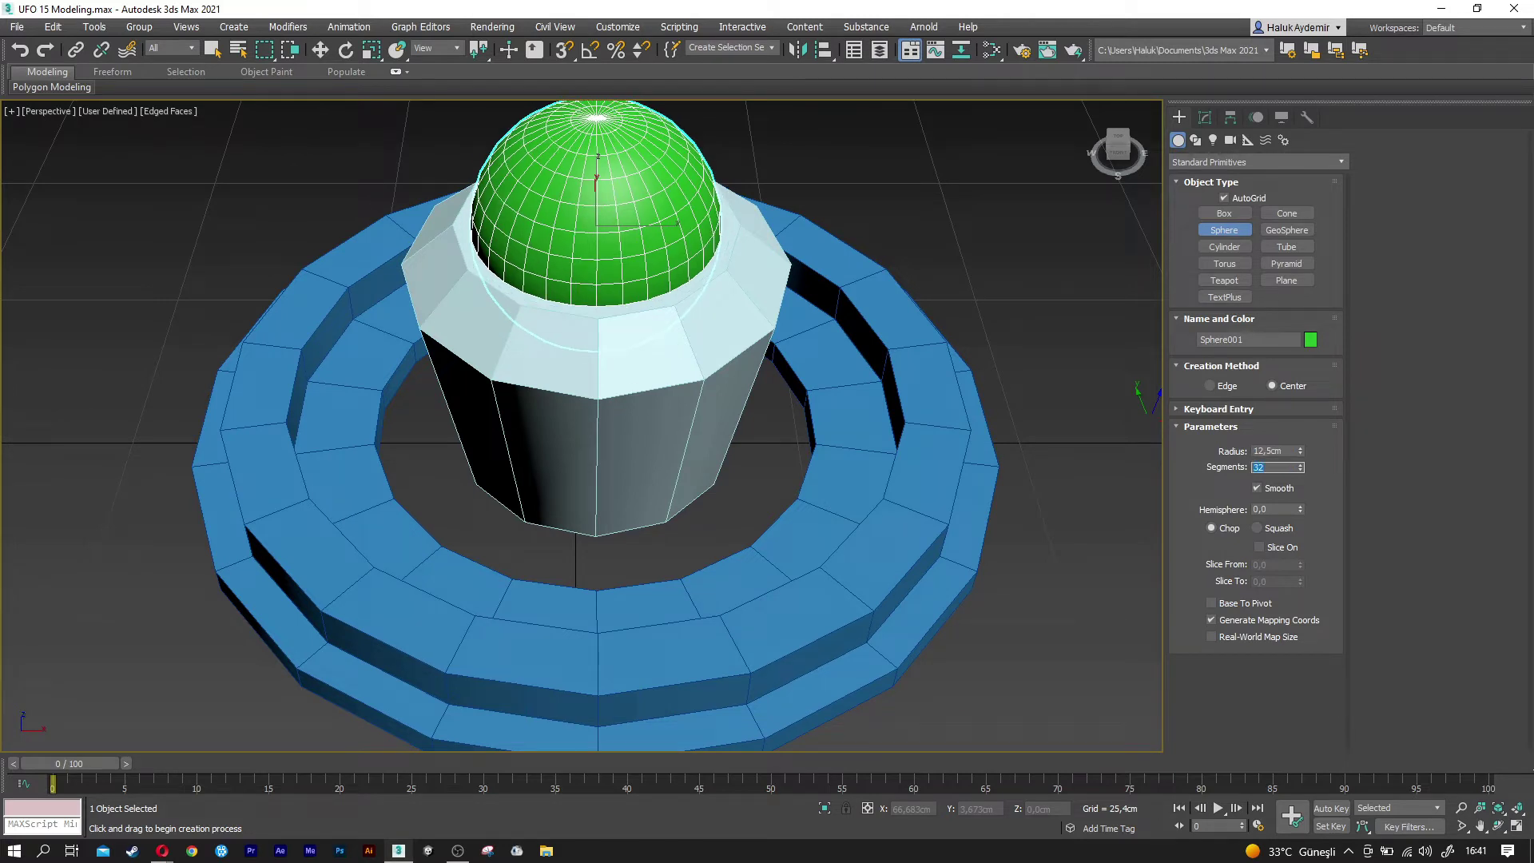
double_click(1269, 510)
text(0,5)
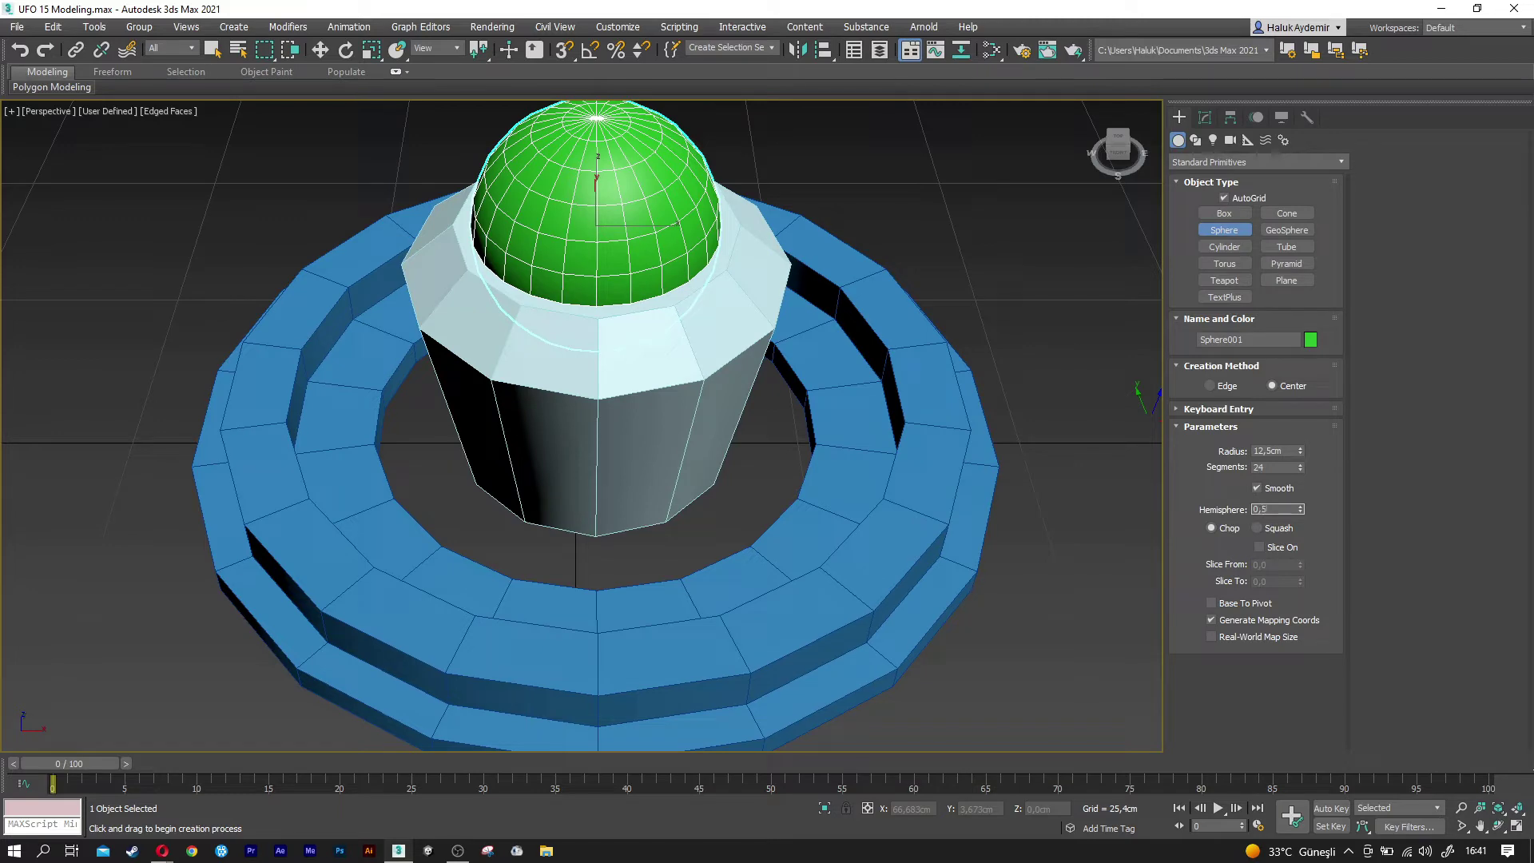
click(1259, 529)
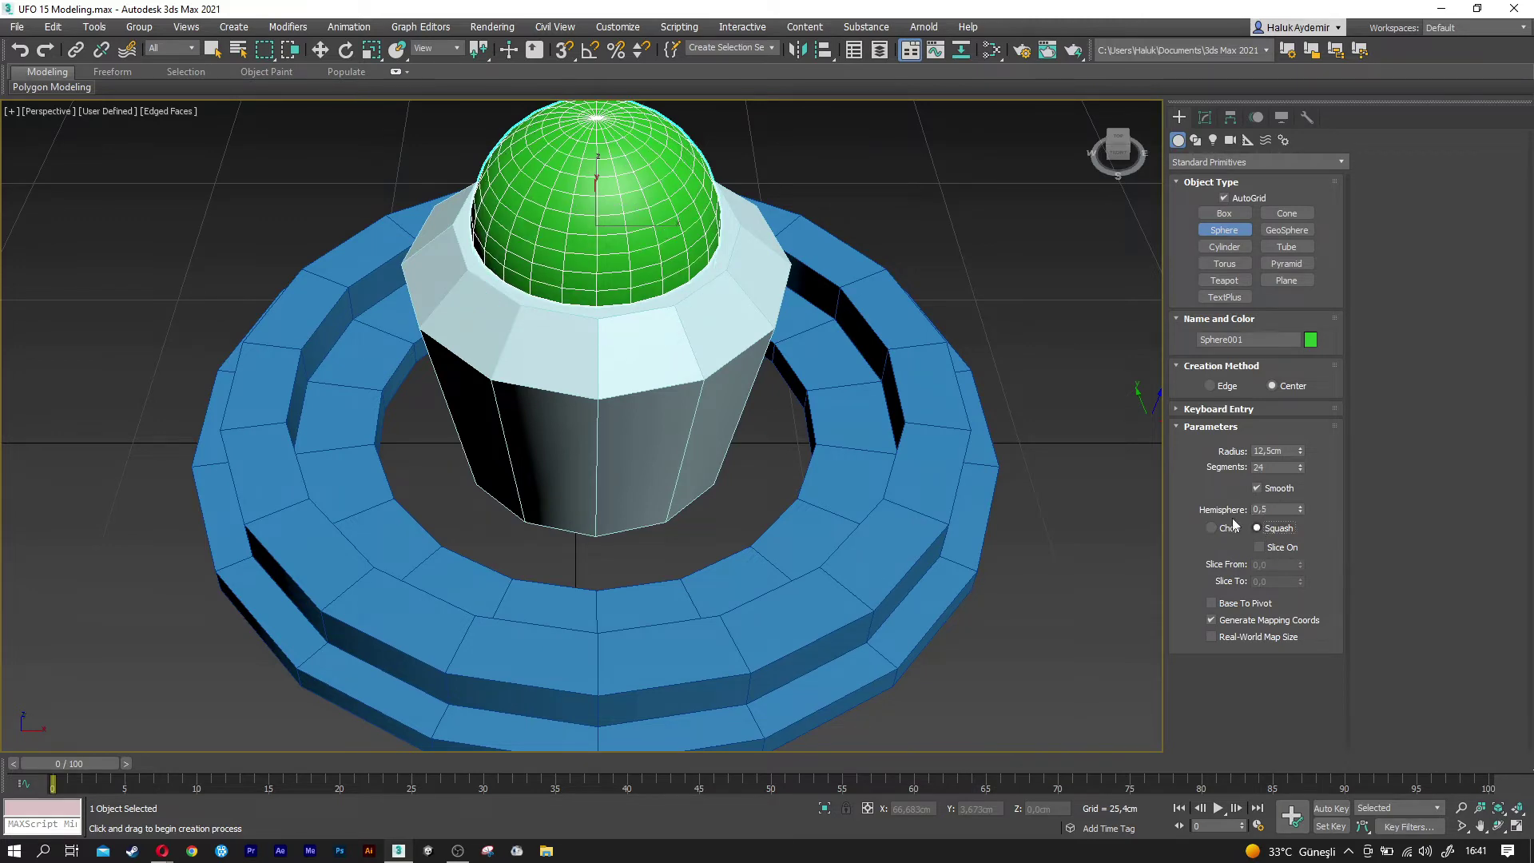
Align the dome's X/Y centre to Cylinder001.
middle_drag(735, 381, 738, 427)
key(w)
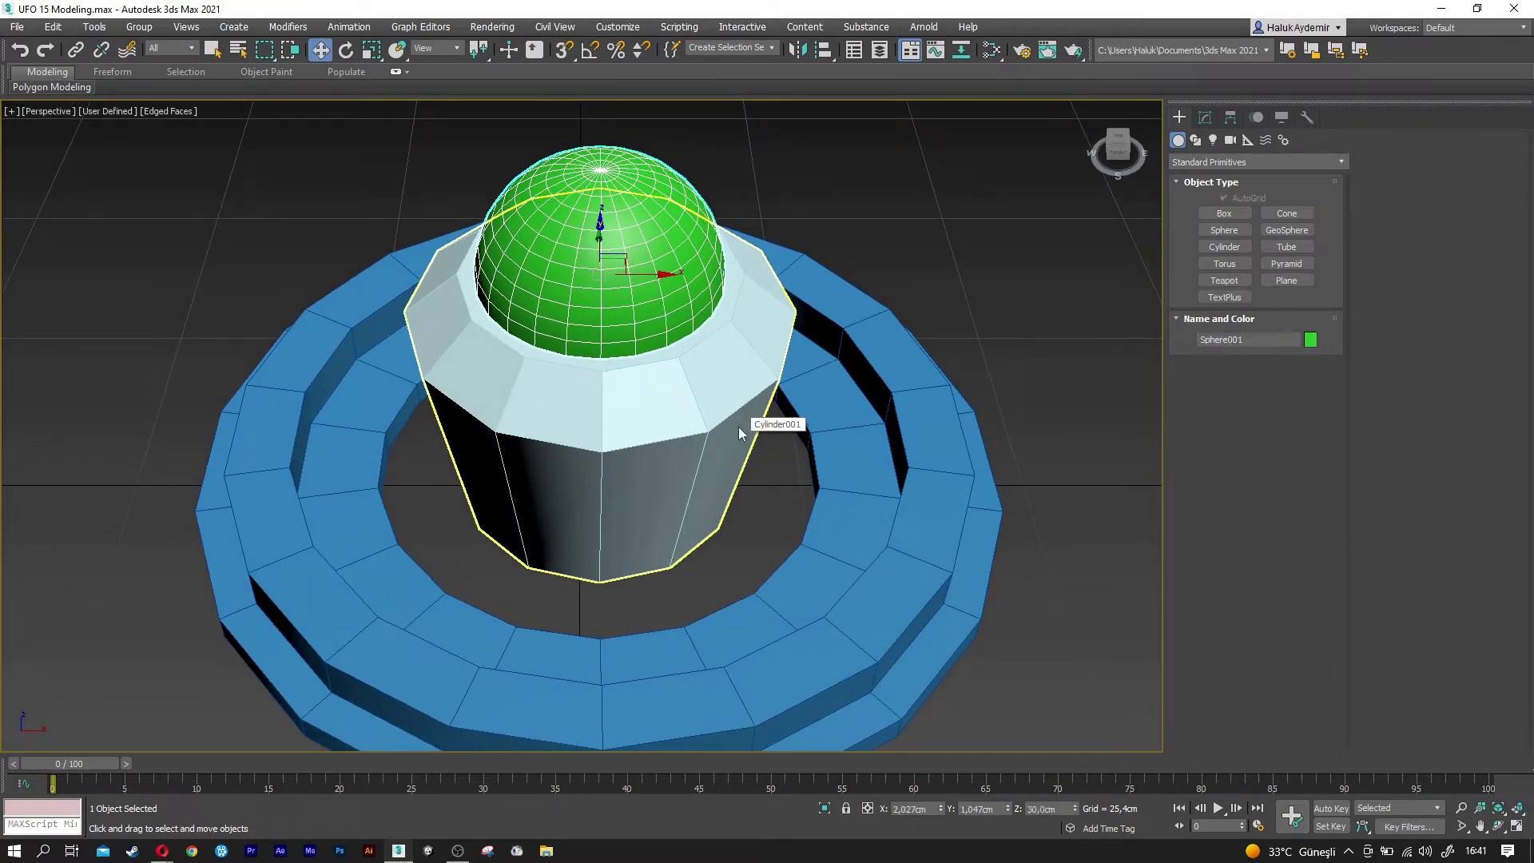
click(823, 50)
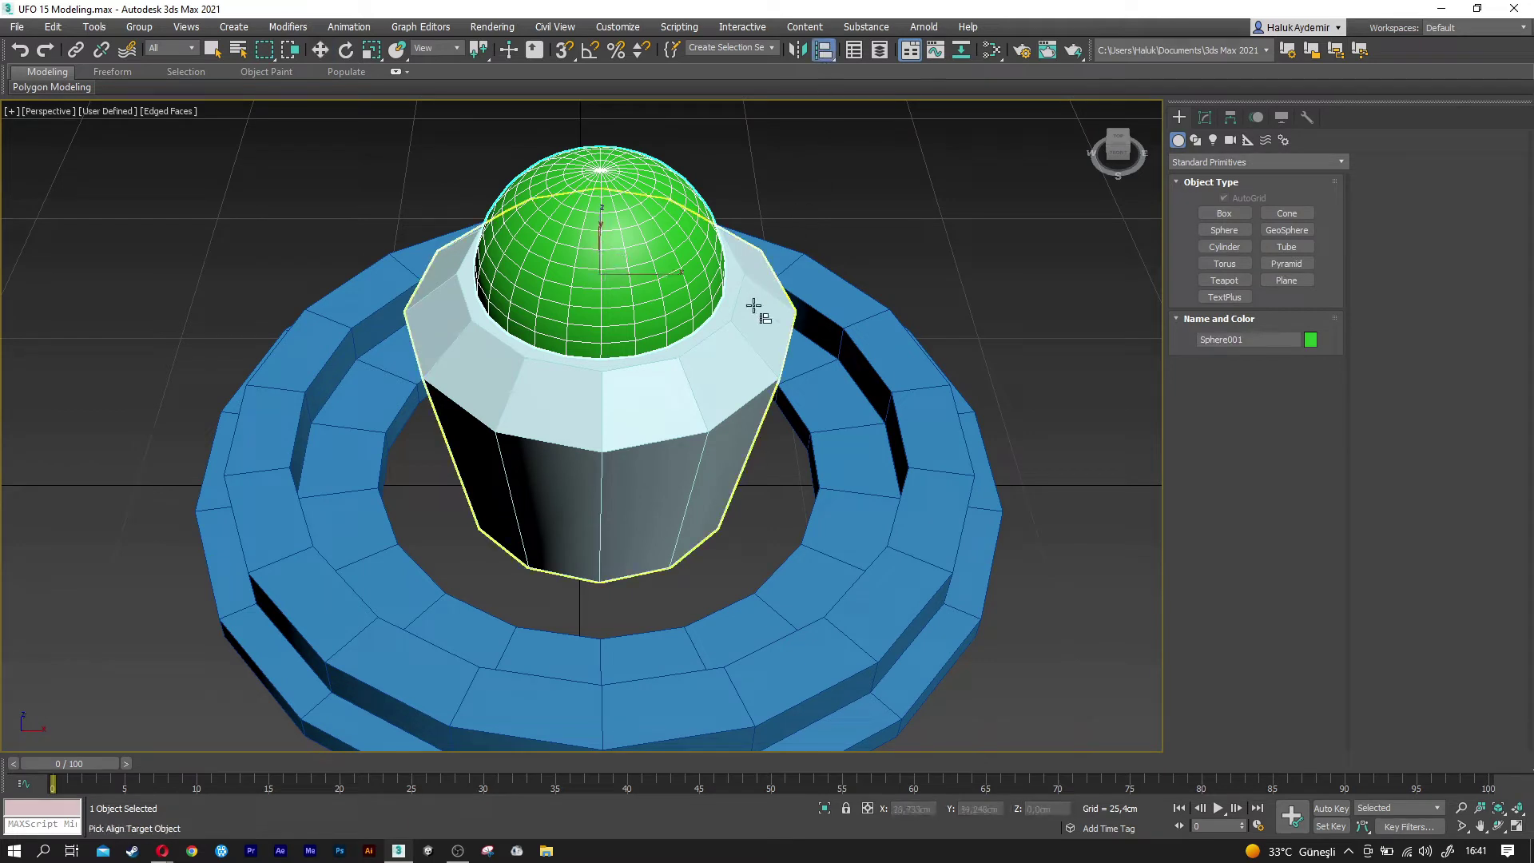
click(716, 387)
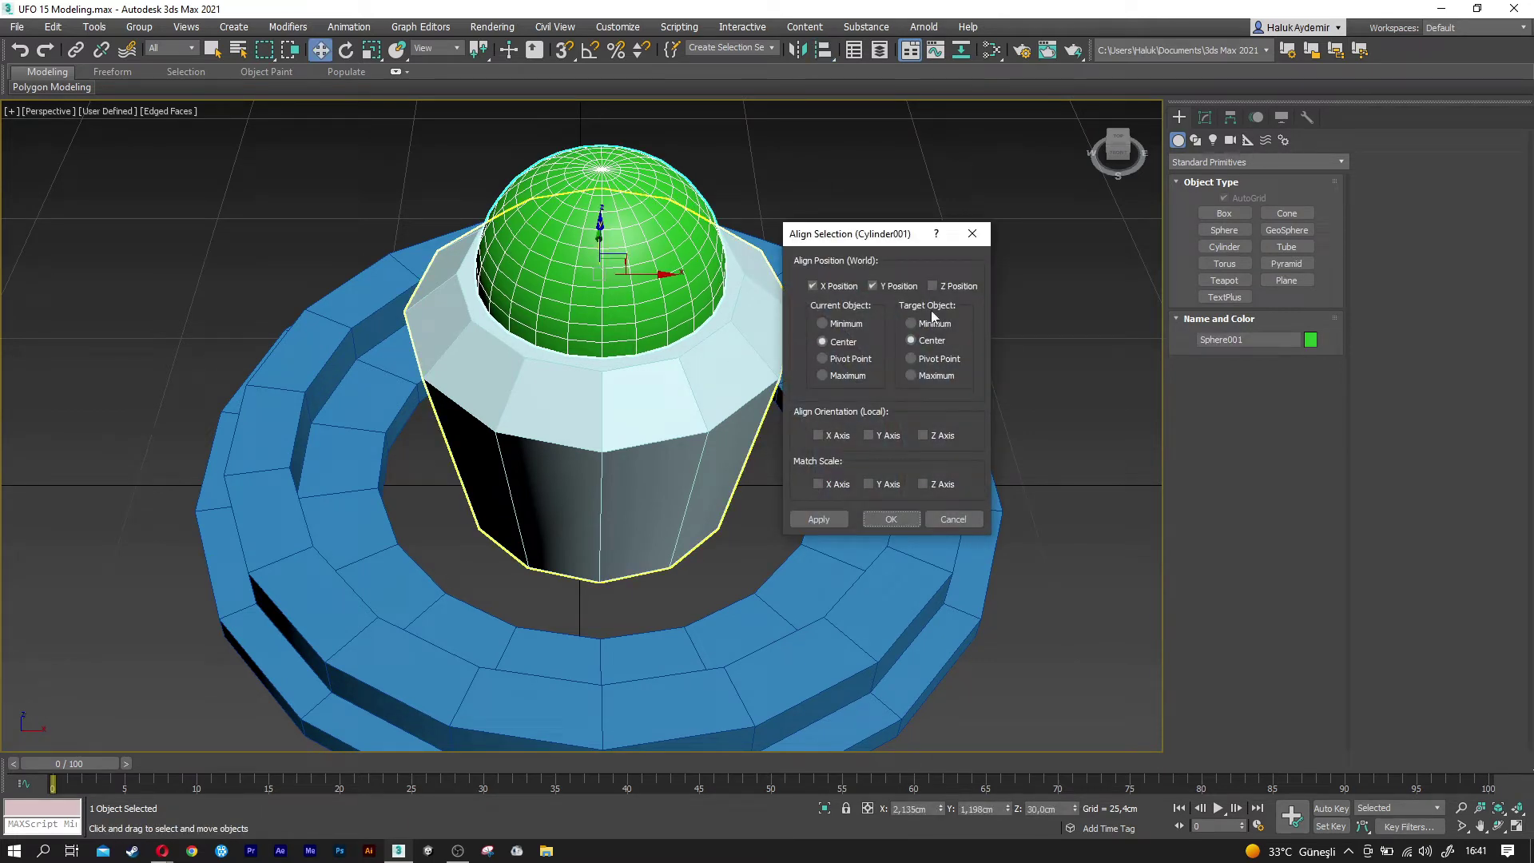
click(893, 519)
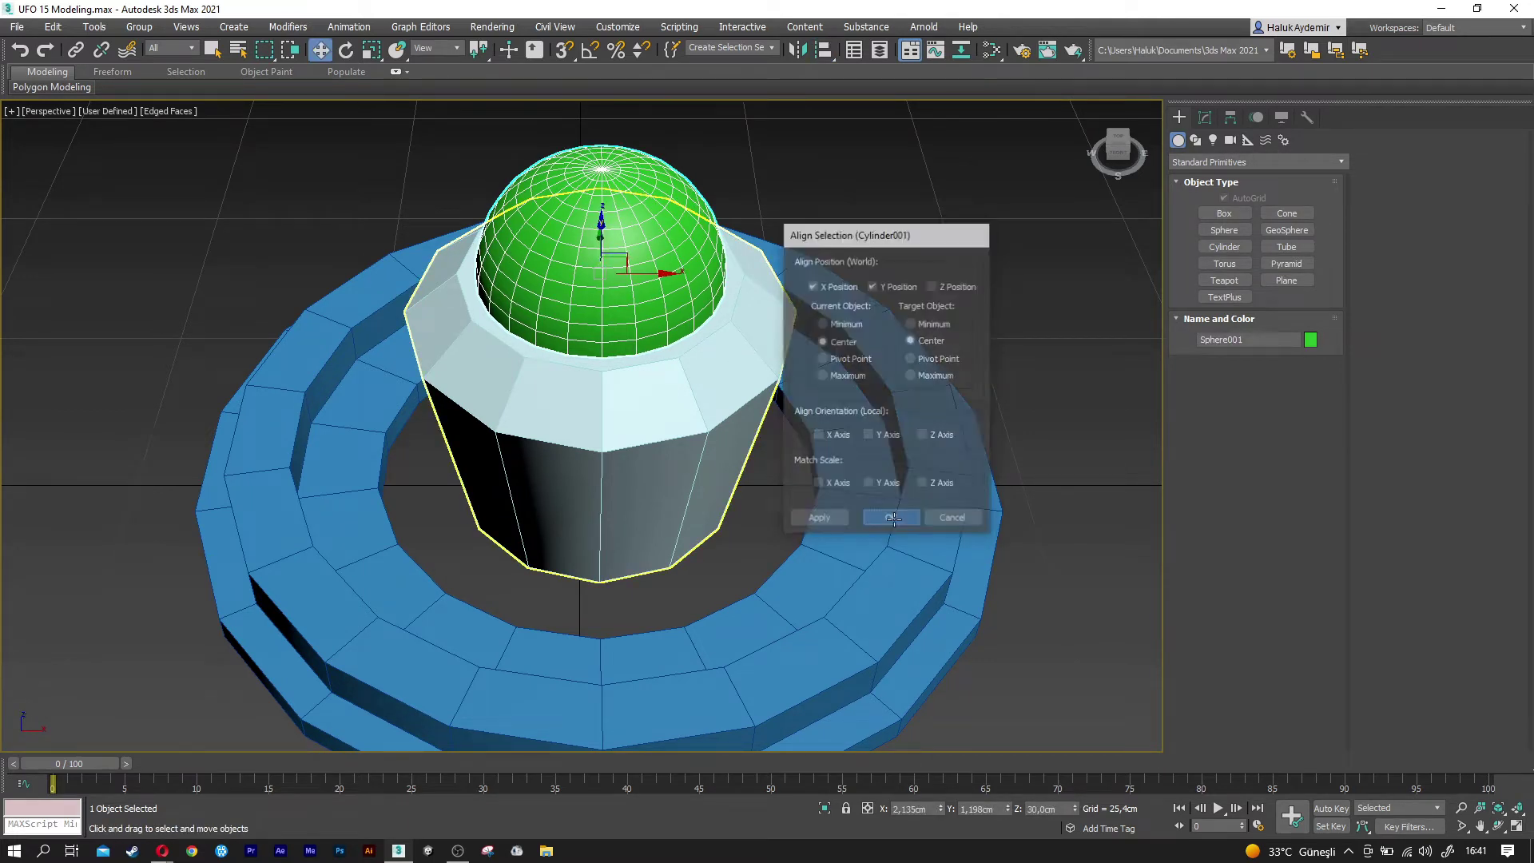
click(1050, 380)
Clone the lower ring upward as Tube003 and reduce its radius 1 to 18.04 cm.
mouse_move(1020, 384)
alt+middle_down()
mouse_move(1017, 298)
mouse_move(938, 332)
alt+middle_up()
click(938, 332)
mouse_move(822, 396)
alt+middle_down()
mouse_move(822, 368)
mouse_move(795, 445)
mouse_move(577, 432)
alt+middle_up()
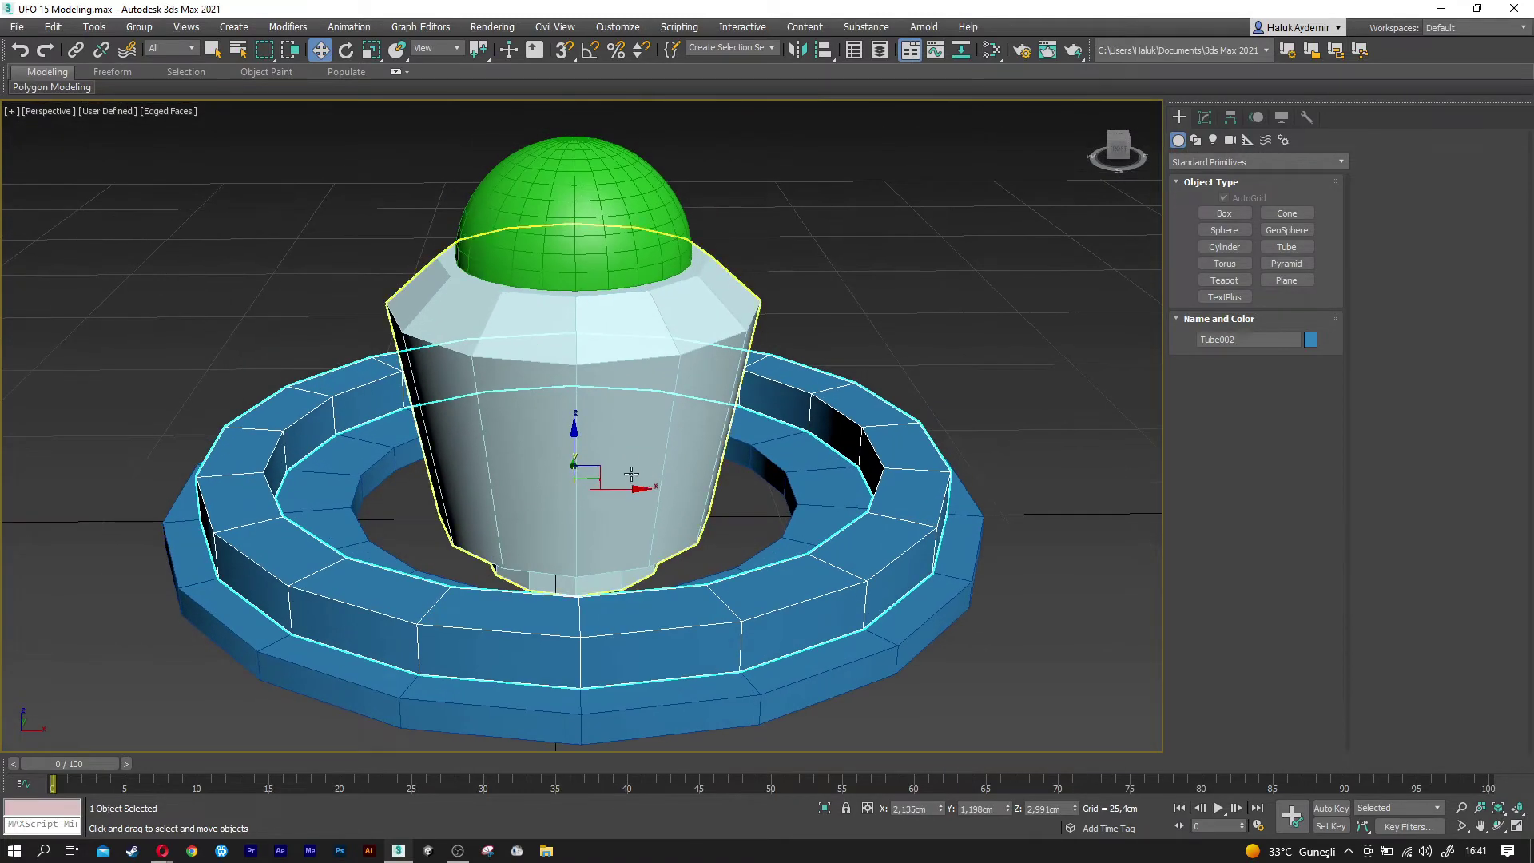
shift+drag(577, 432, 577, 311)
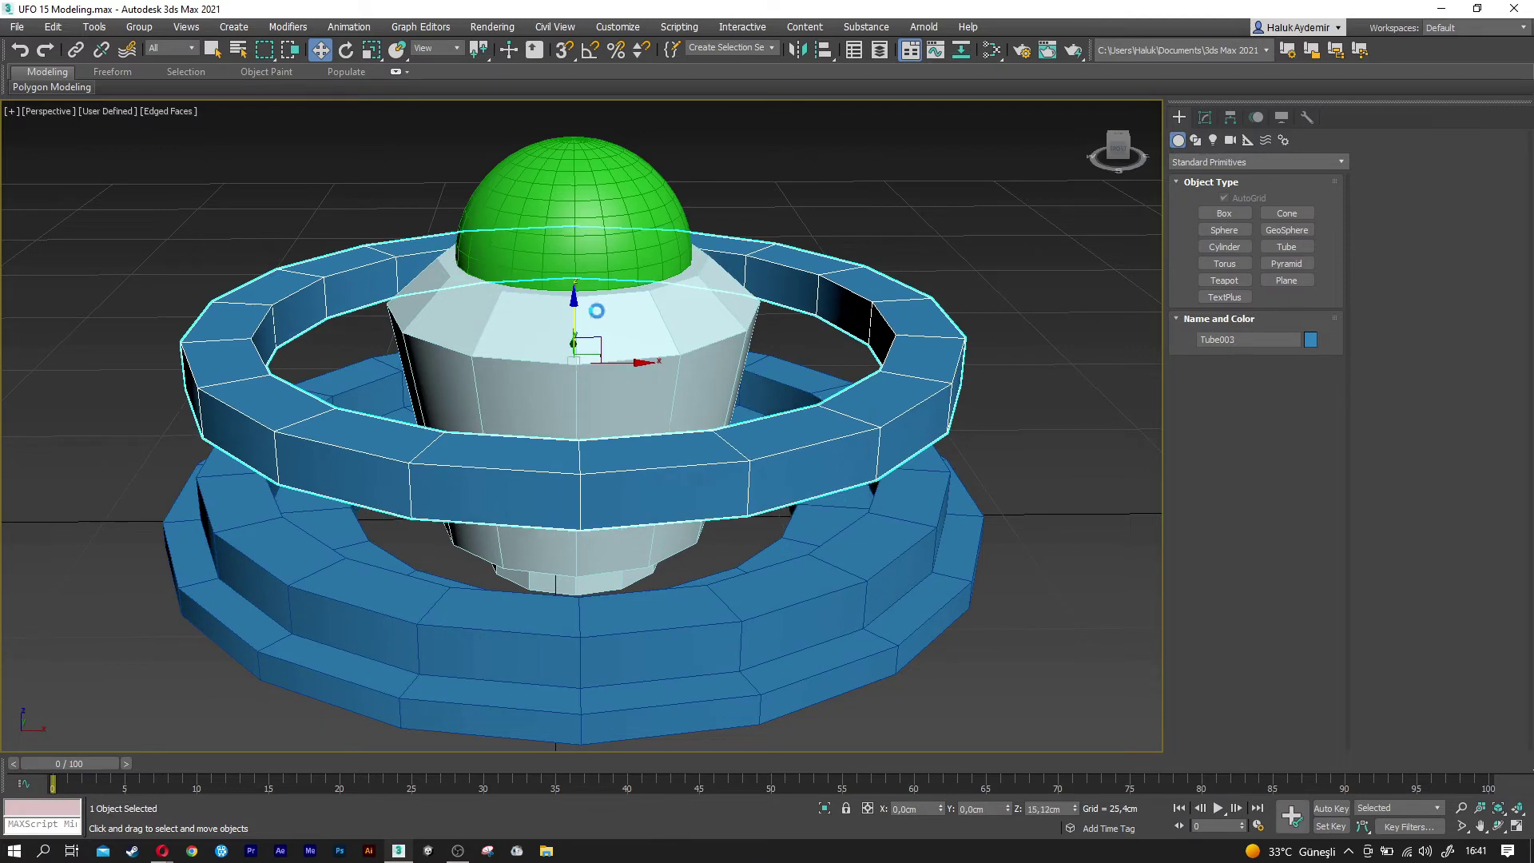
click(767, 497)
alt+middle_drag(639, 432, 639, 471)
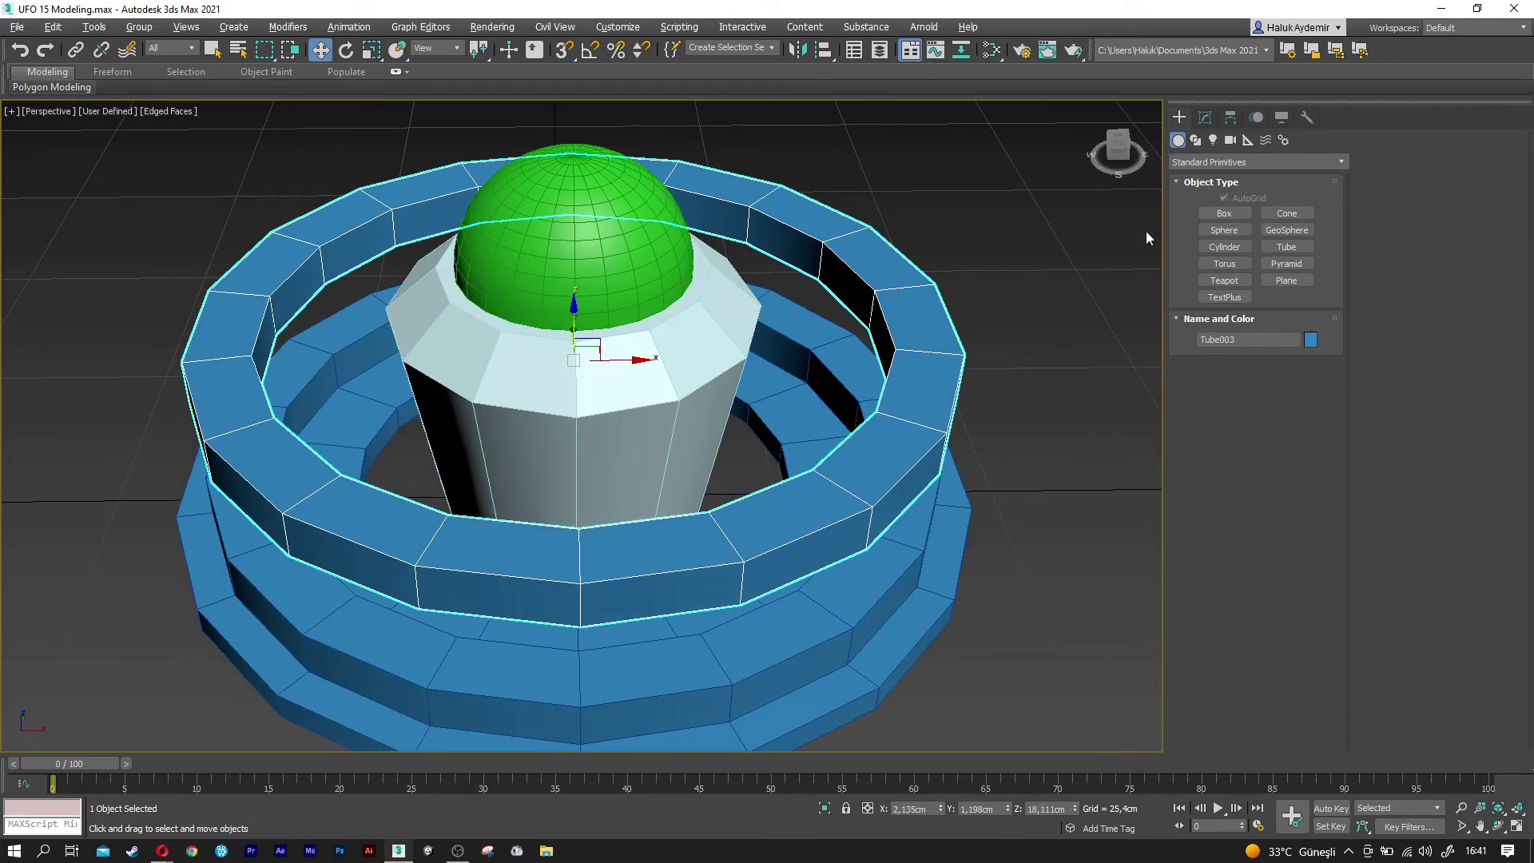
click(1205, 118)
drag(1313, 352, 1315, 394)
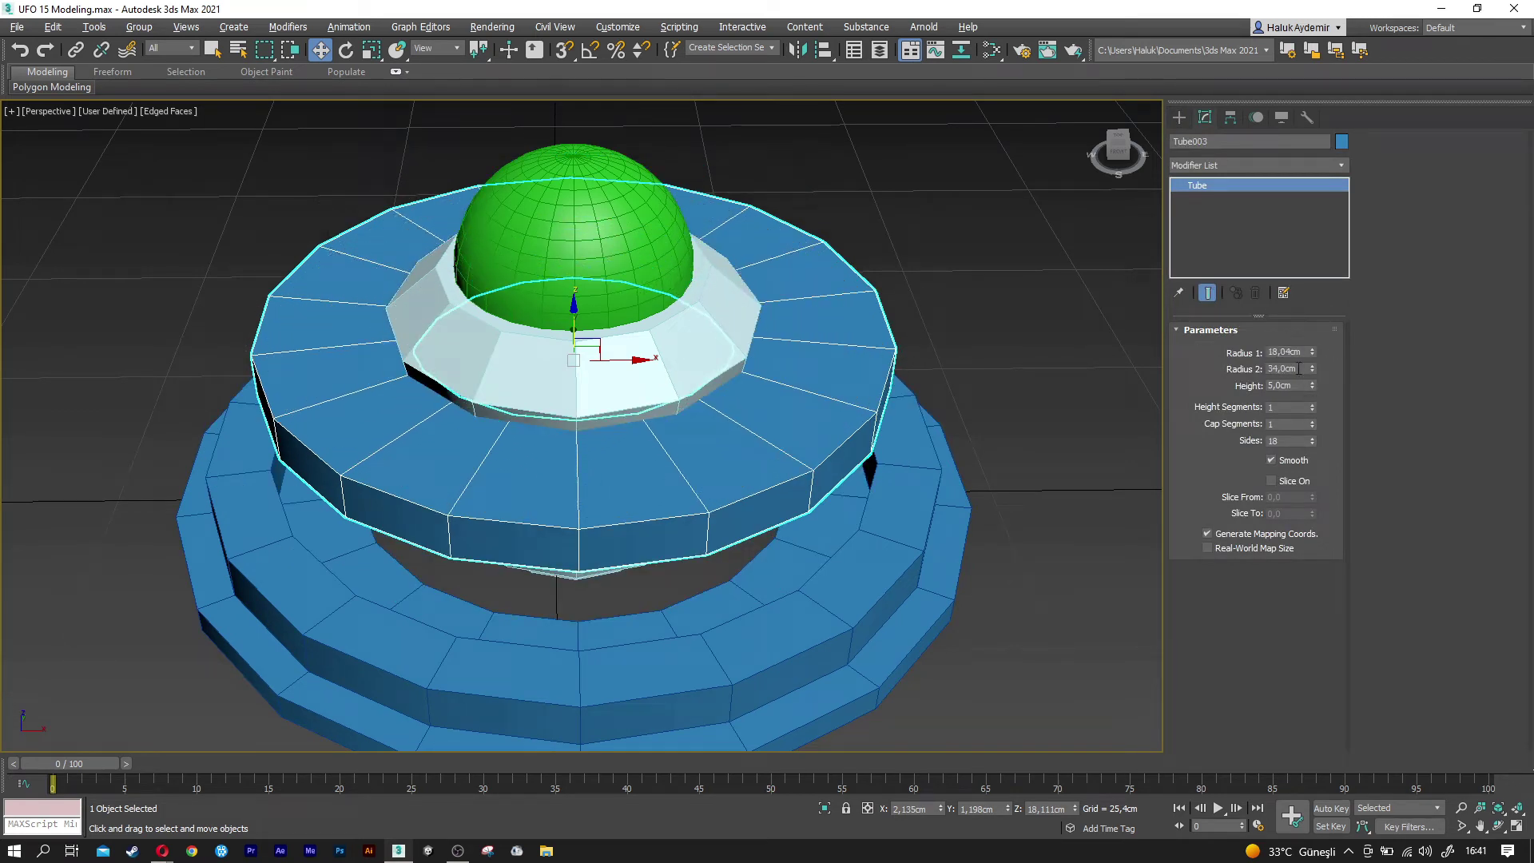
Set Tube003 to radius 1 19 cm, radius 2 24 cm and height 7,5 cm.
double_click(1294, 351)
key(Return)
text(20)
key(Return)
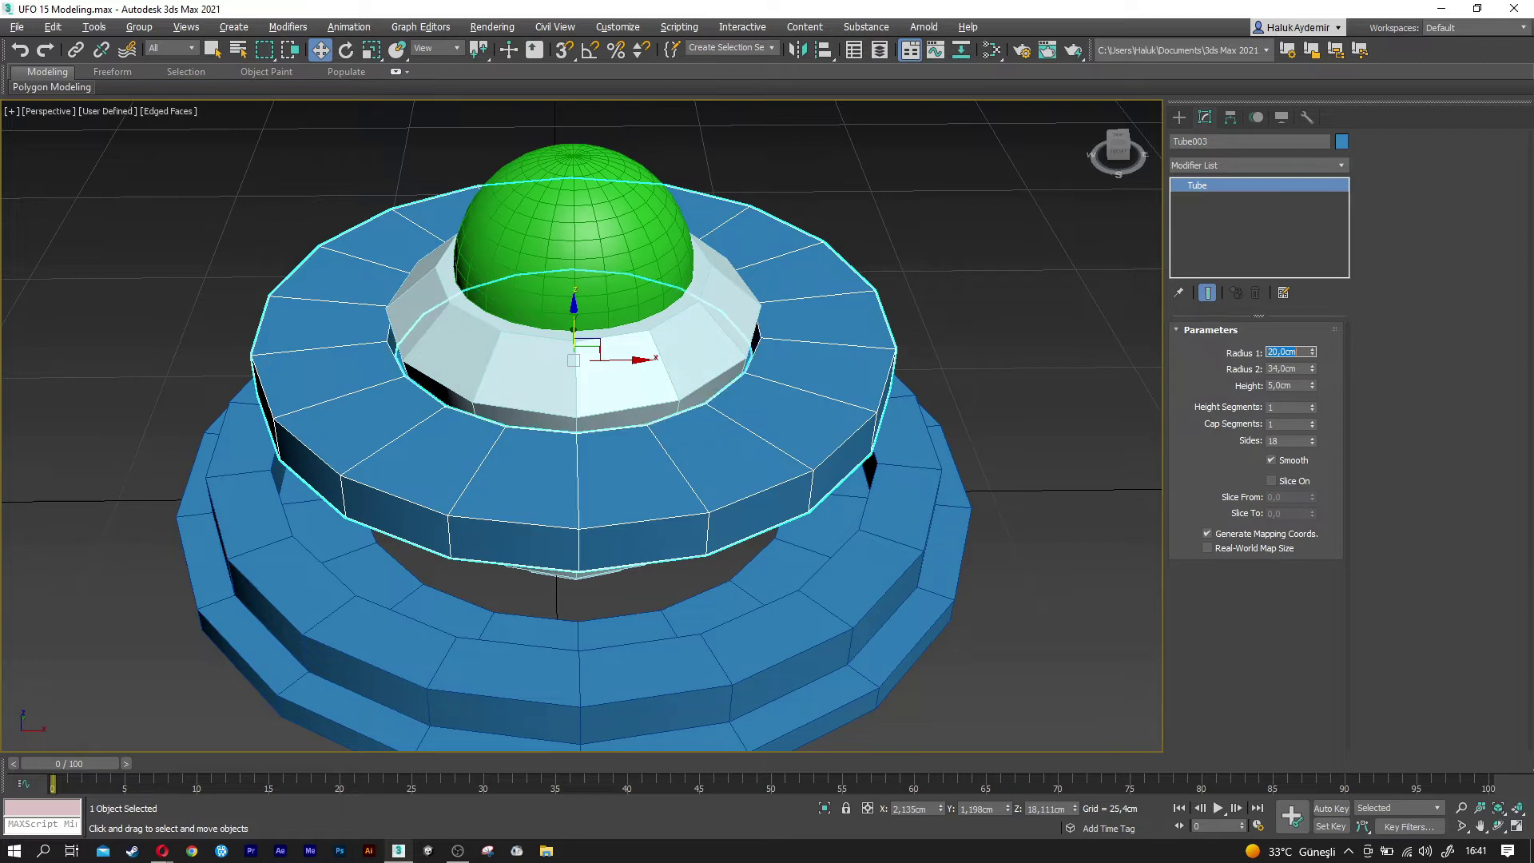
scroll(931, 409, up, 2)
scroll(815, 415, up, 2)
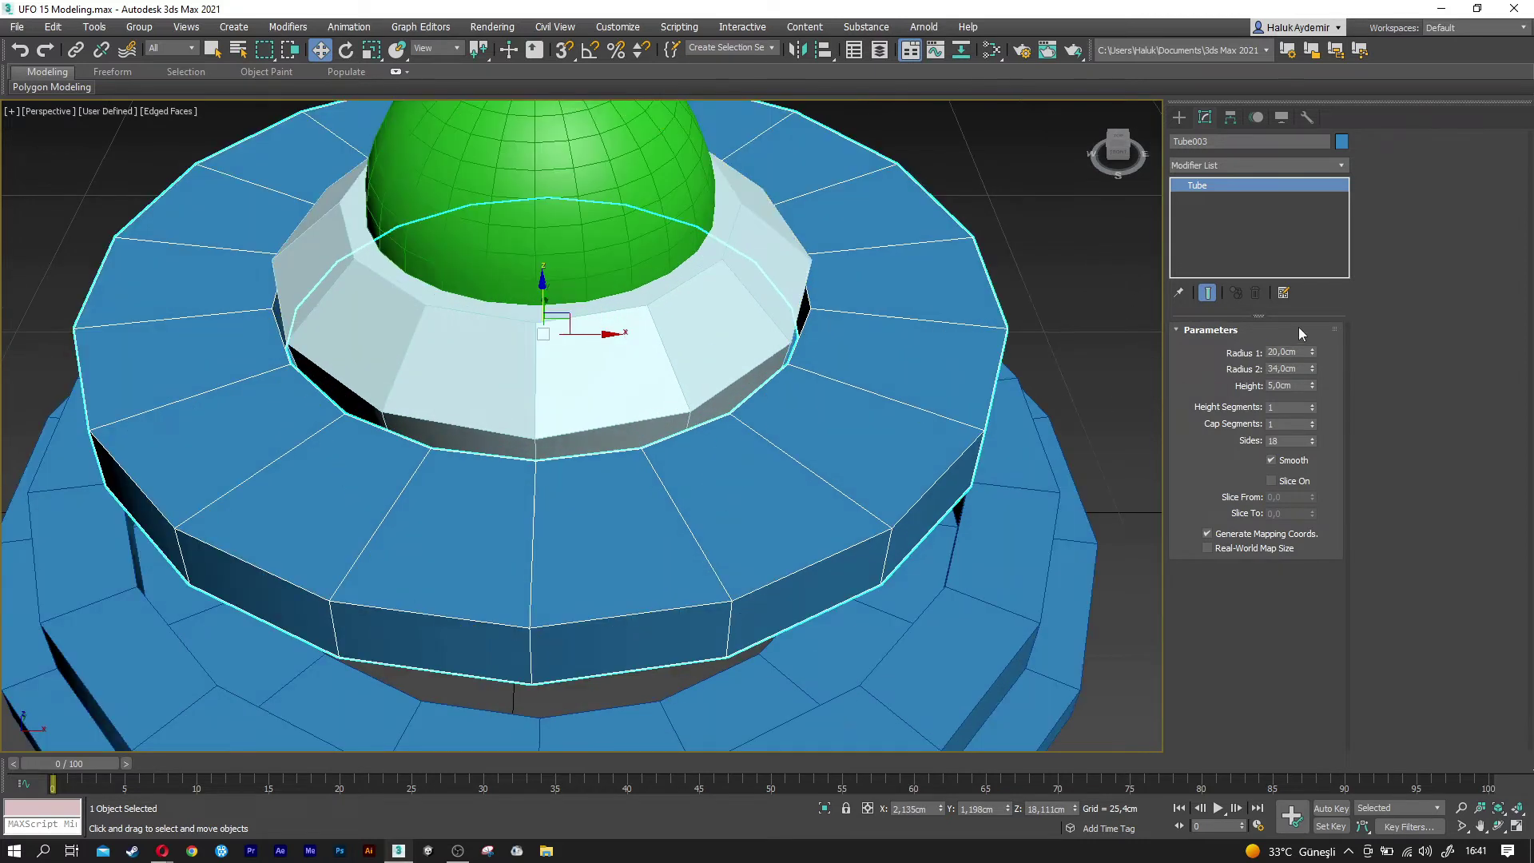
drag(1311, 352, 1312, 352)
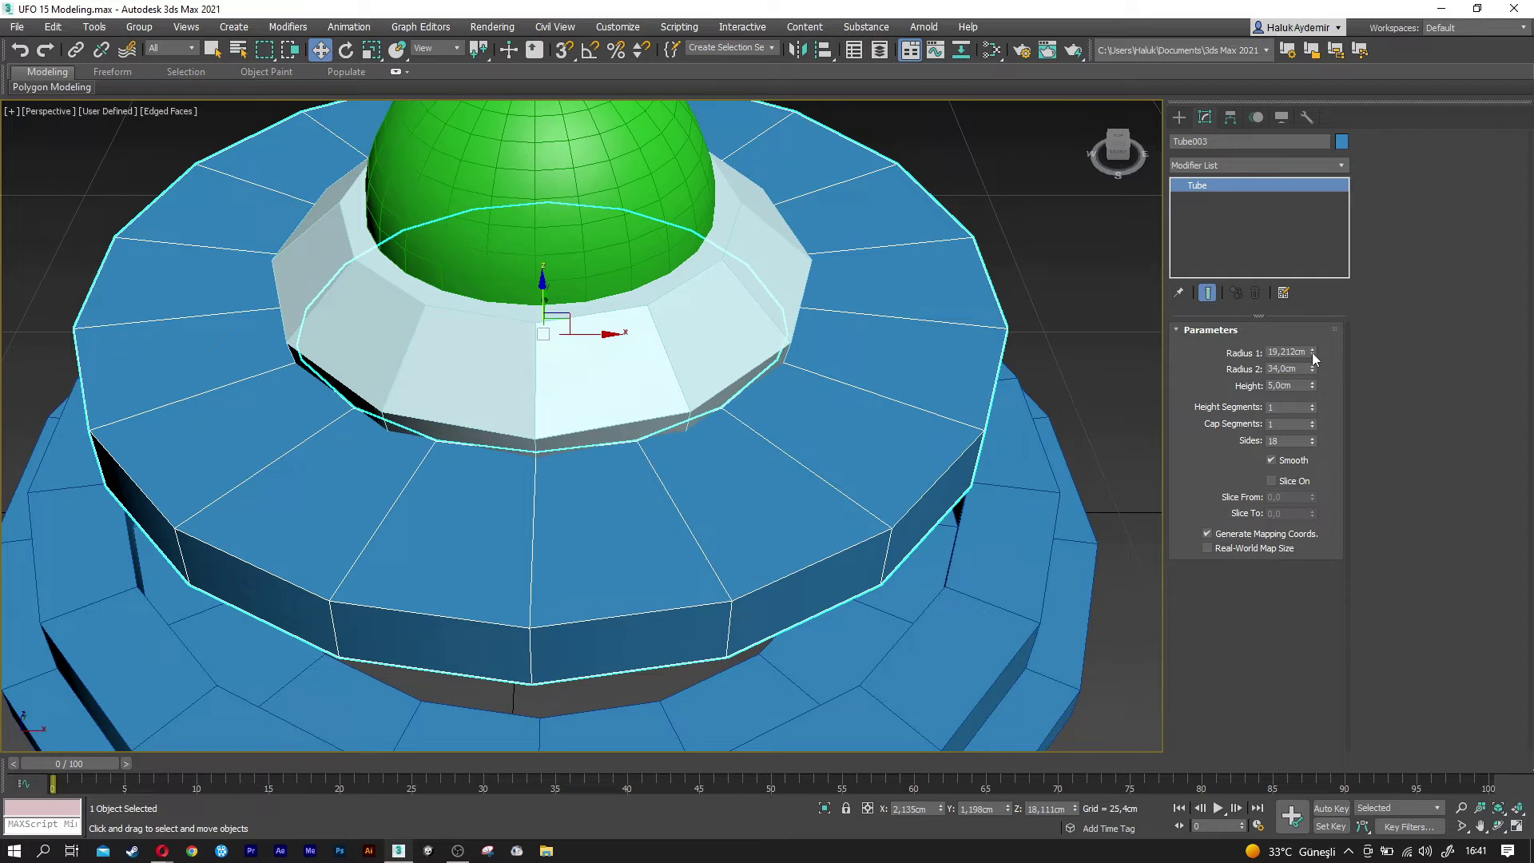
drag(1313, 367, 1317, 381)
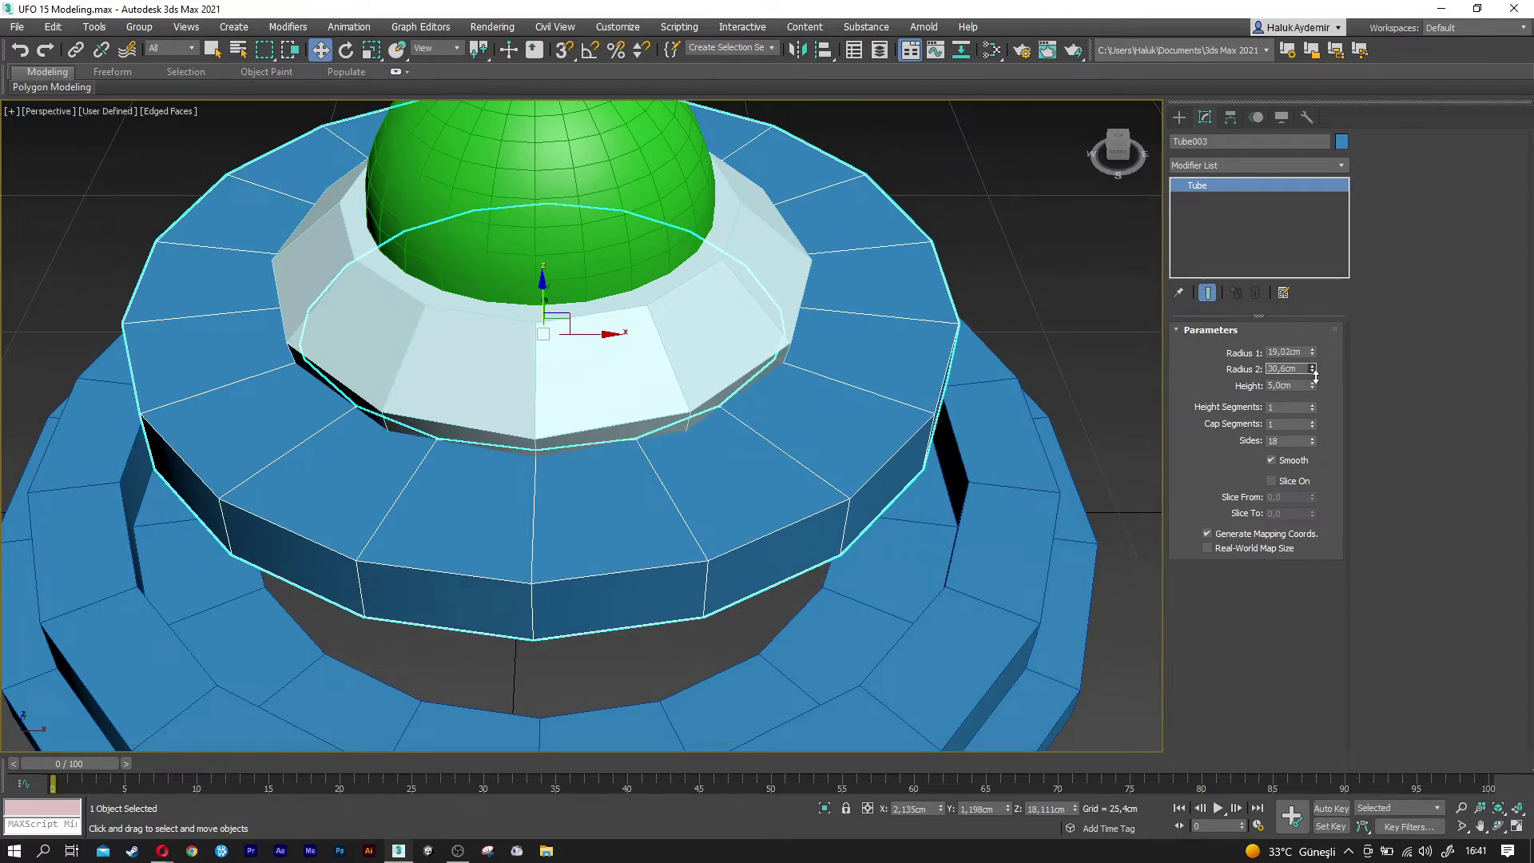
click(1303, 353)
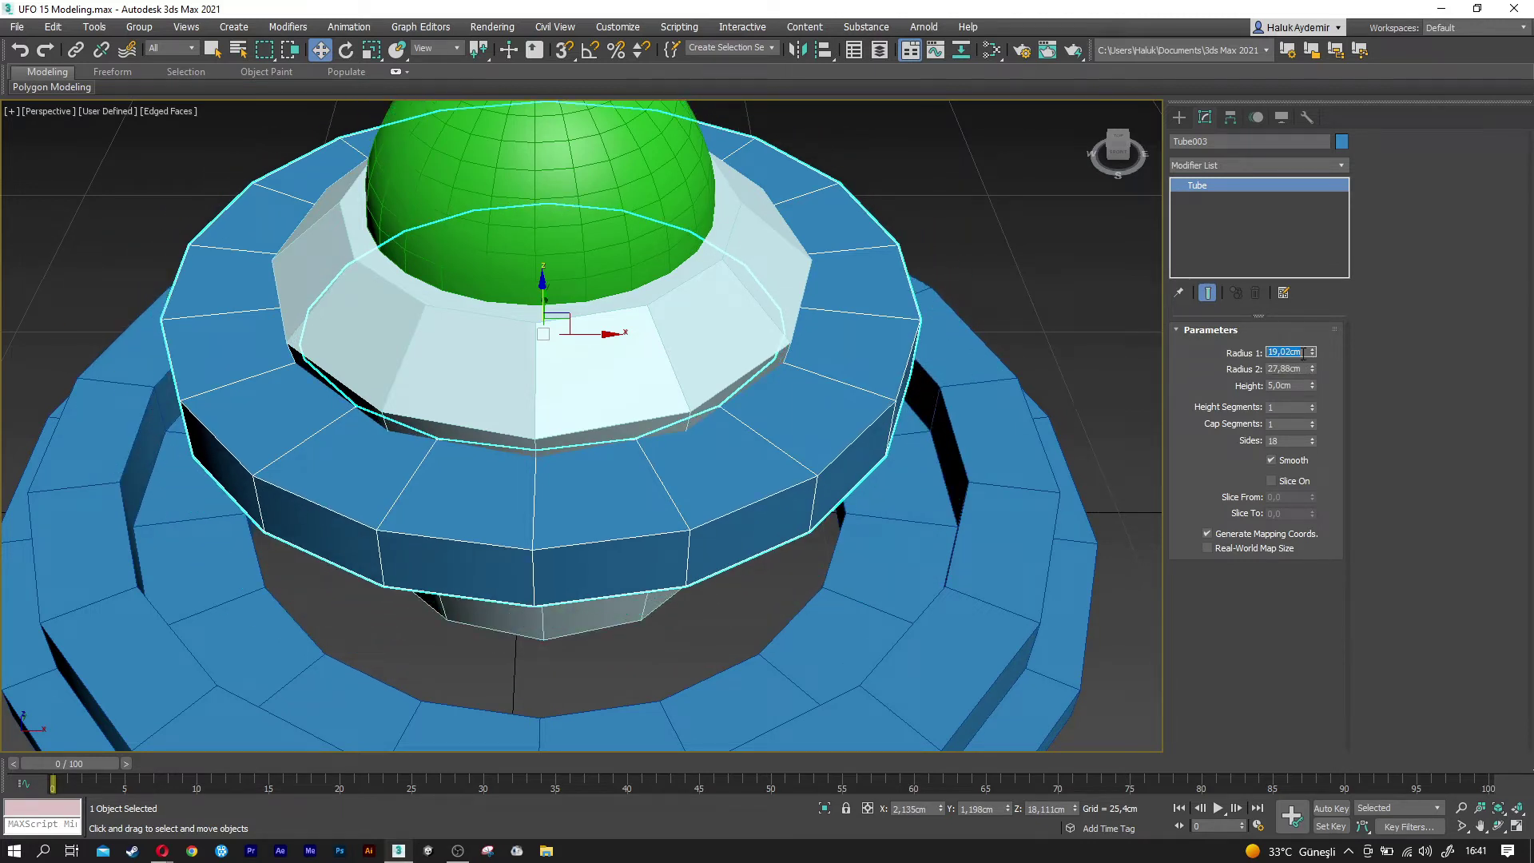
text(19)
key(Tab)
text(24)
key(Tab)
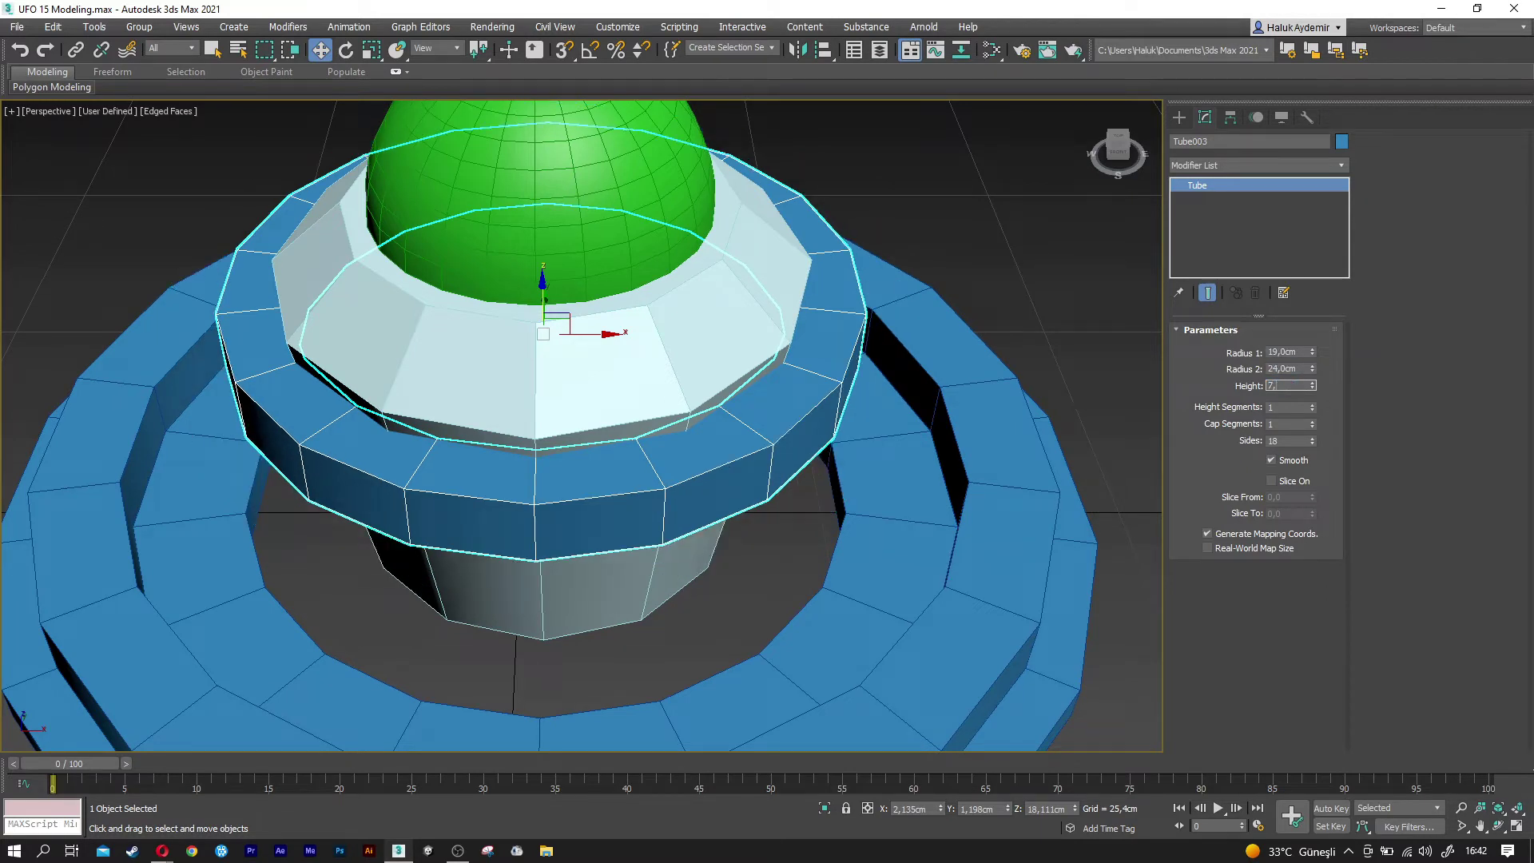
text(5)
key(Return)
Lower the ring around the white core, then raise the core and green dome slightly.
alt+middle_drag(747, 386, 751, 336)
mouse_move(553, 295)
mouse_down()
mouse_move(550, 330)
mouse_move(513, 341)
mouse_up()
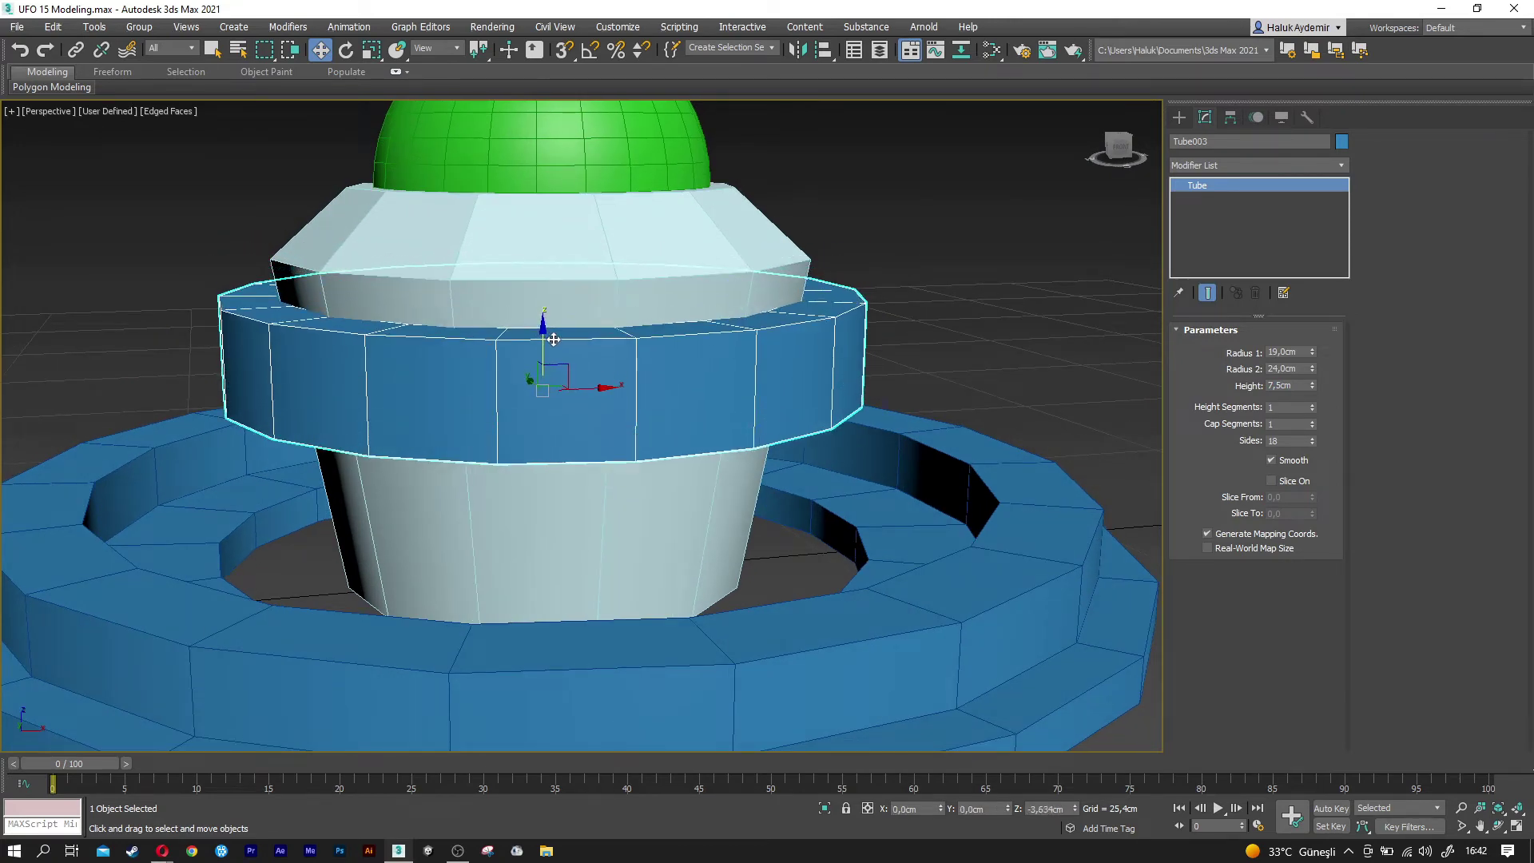
alt+middle_drag(513, 341, 516, 279)
click(516, 280)
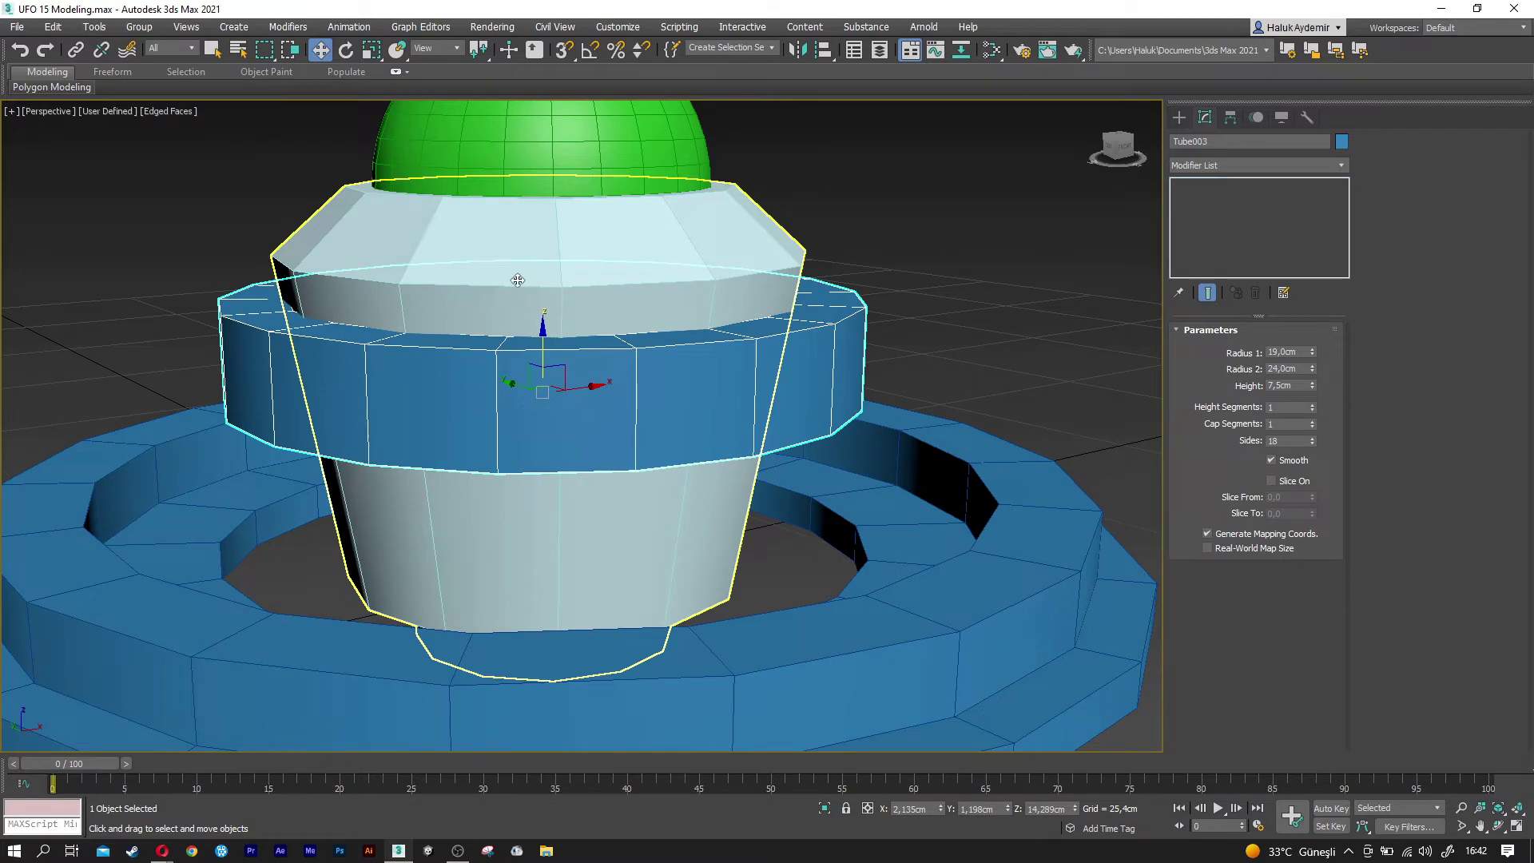
ctrl+click(513, 159)
scroll(513, 159, down, 3)
drag(536, 238, 537, 224)
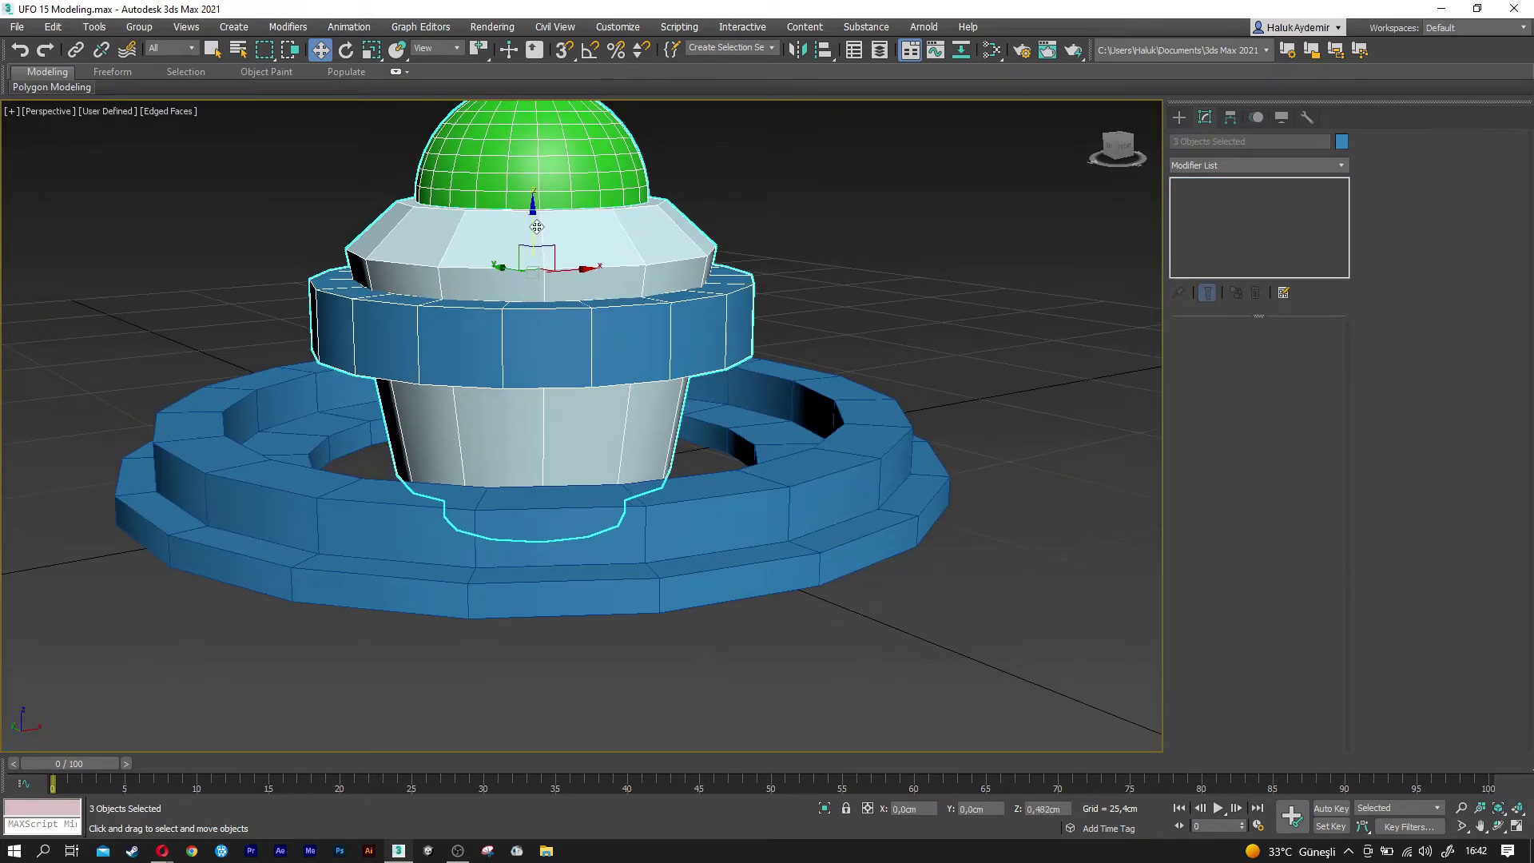
click(871, 243)
mouse_move(762, 257)
alt+middle_down()
mouse_move(712, 300)
mouse_move(685, 411)
mouse_move(960, 381)
alt+middle_up()
click(1179, 118)
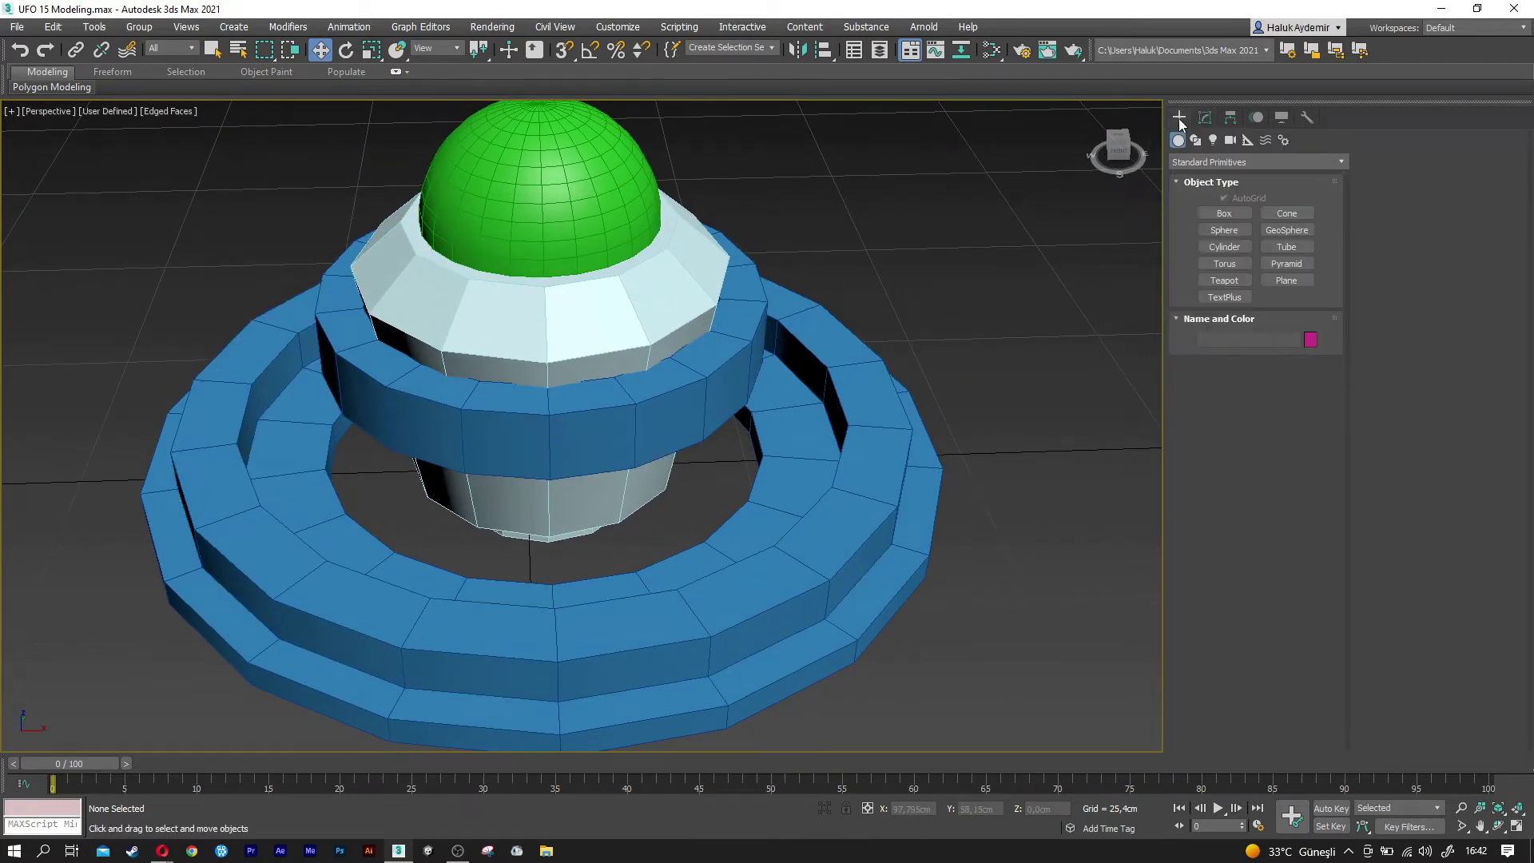
Create a 5 × 5 cm, 20 cm tall Box001 post standing on the lower ring.
click(1211, 211)
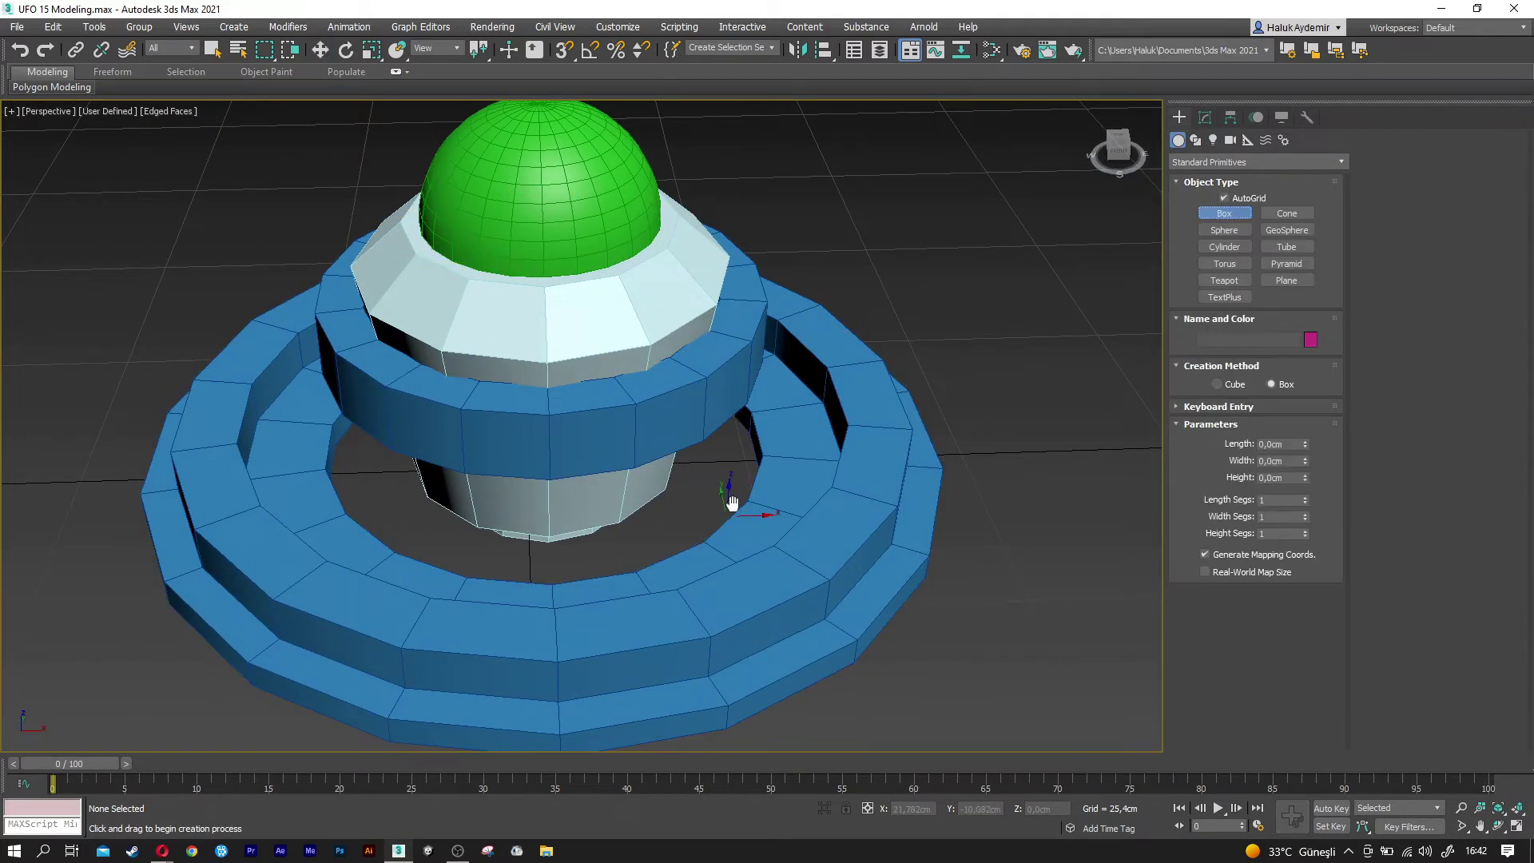
middle_drag(730, 506, 754, 466)
drag(564, 574, 609, 597)
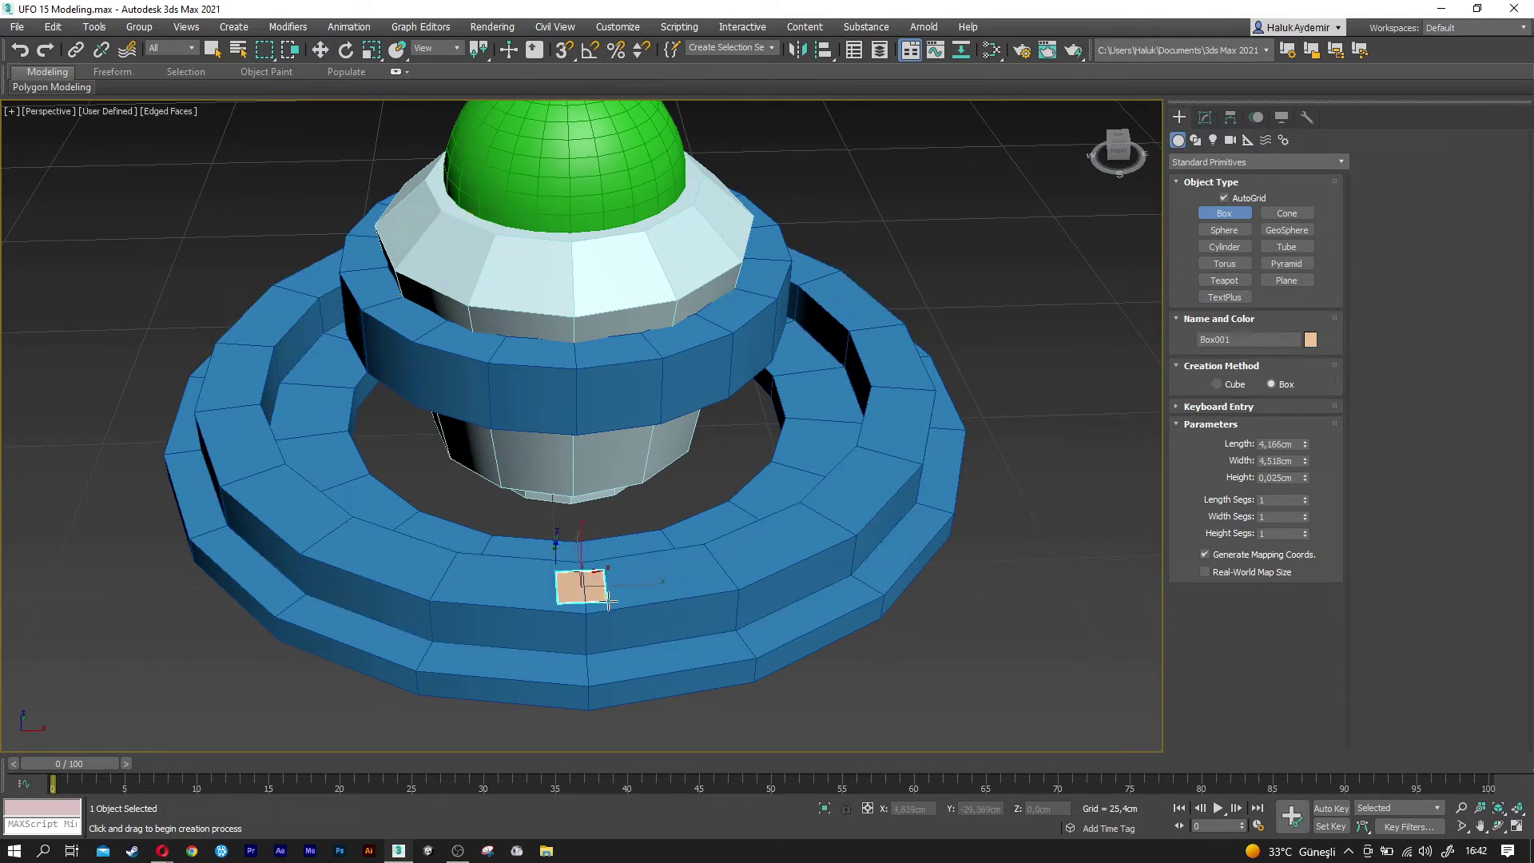
click(609, 462)
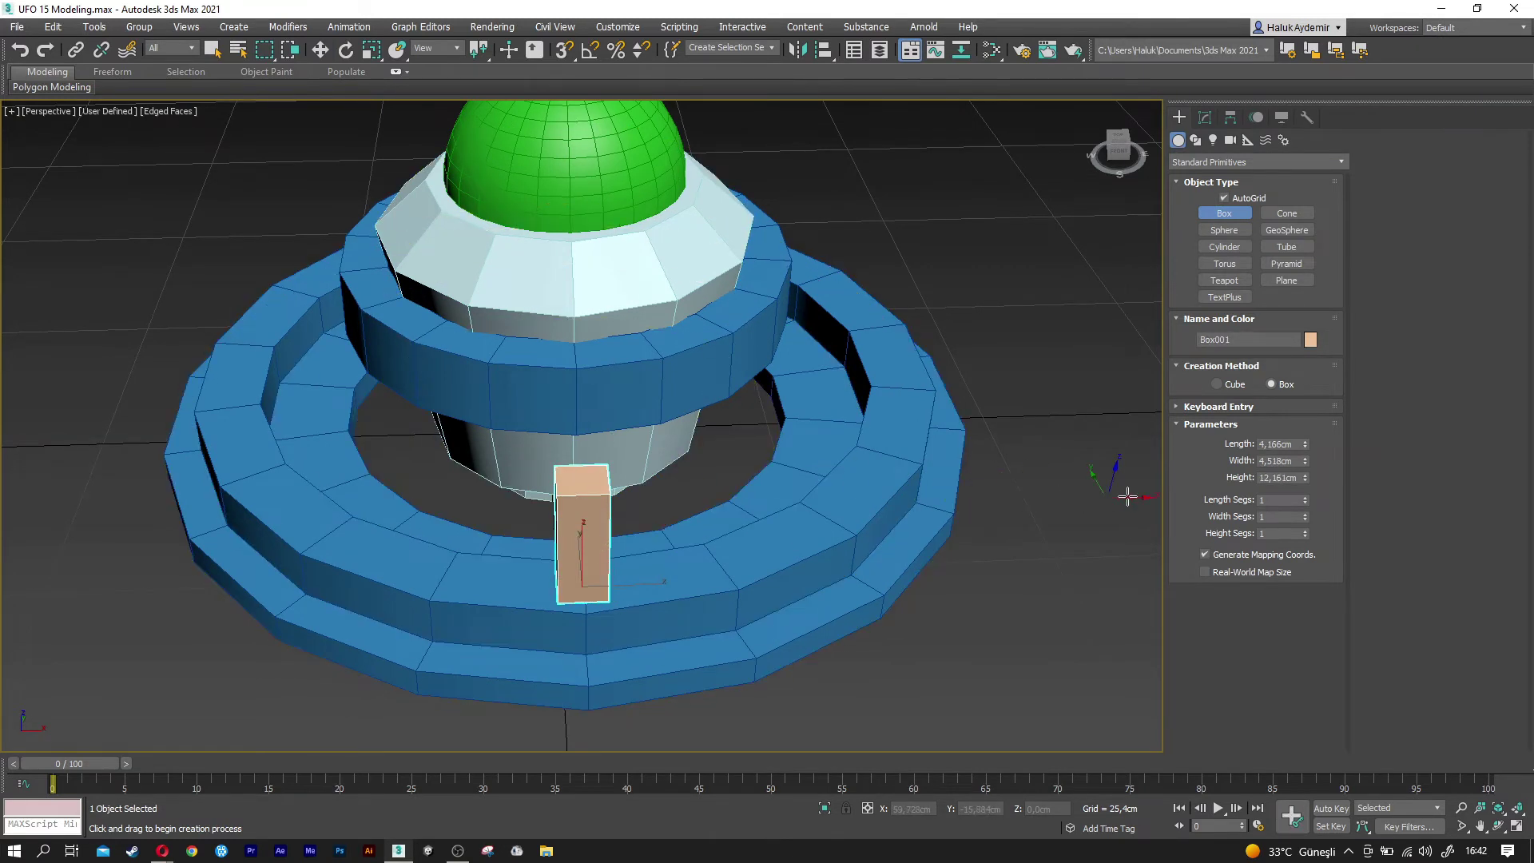
double_click(1295, 444)
key(Tab)
key(Tab)
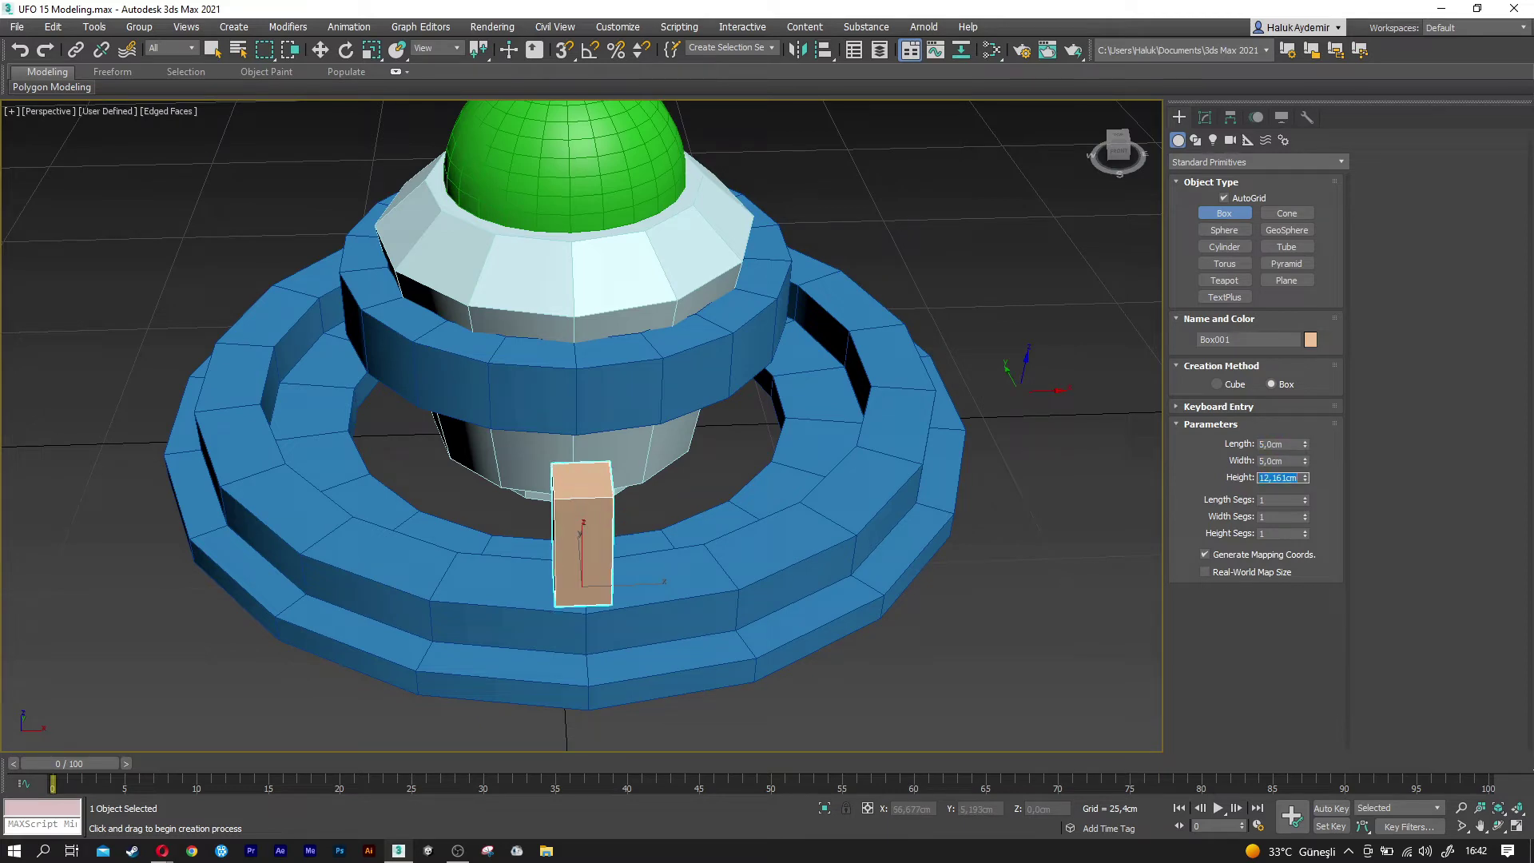
key(Return)
mouse_move(898, 406)
alt+middle_down()
mouse_move(521, 454)
mouse_move(570, 459)
alt+middle_up()
key(w)
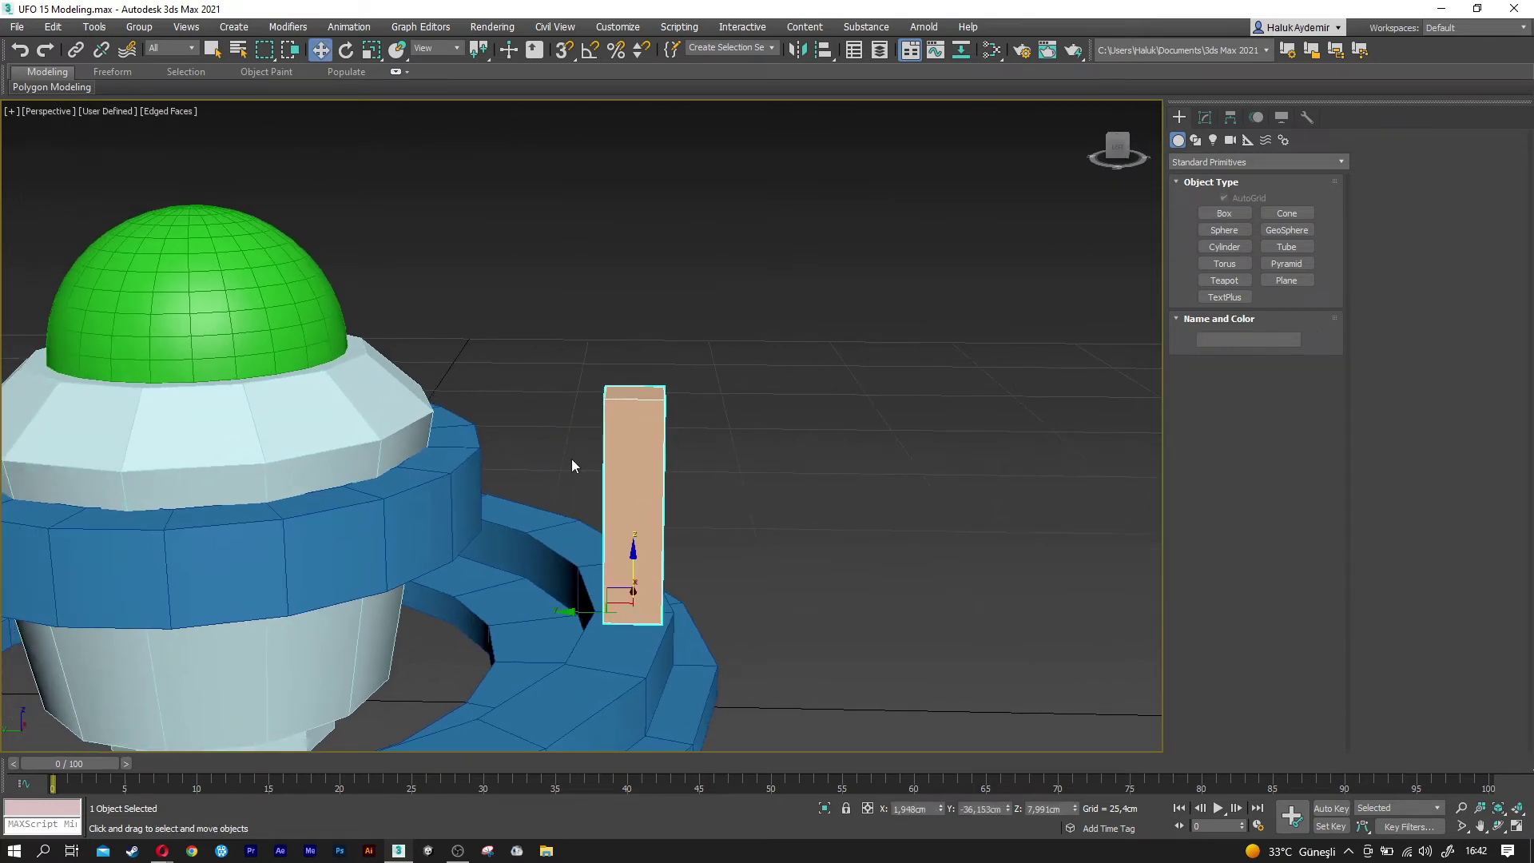
Add an Edit Poly modifier to Box001.
click(1207, 118)
click(1206, 164)
scroll(1205, 165, down, 3)
key(e)
click(1204, 222)
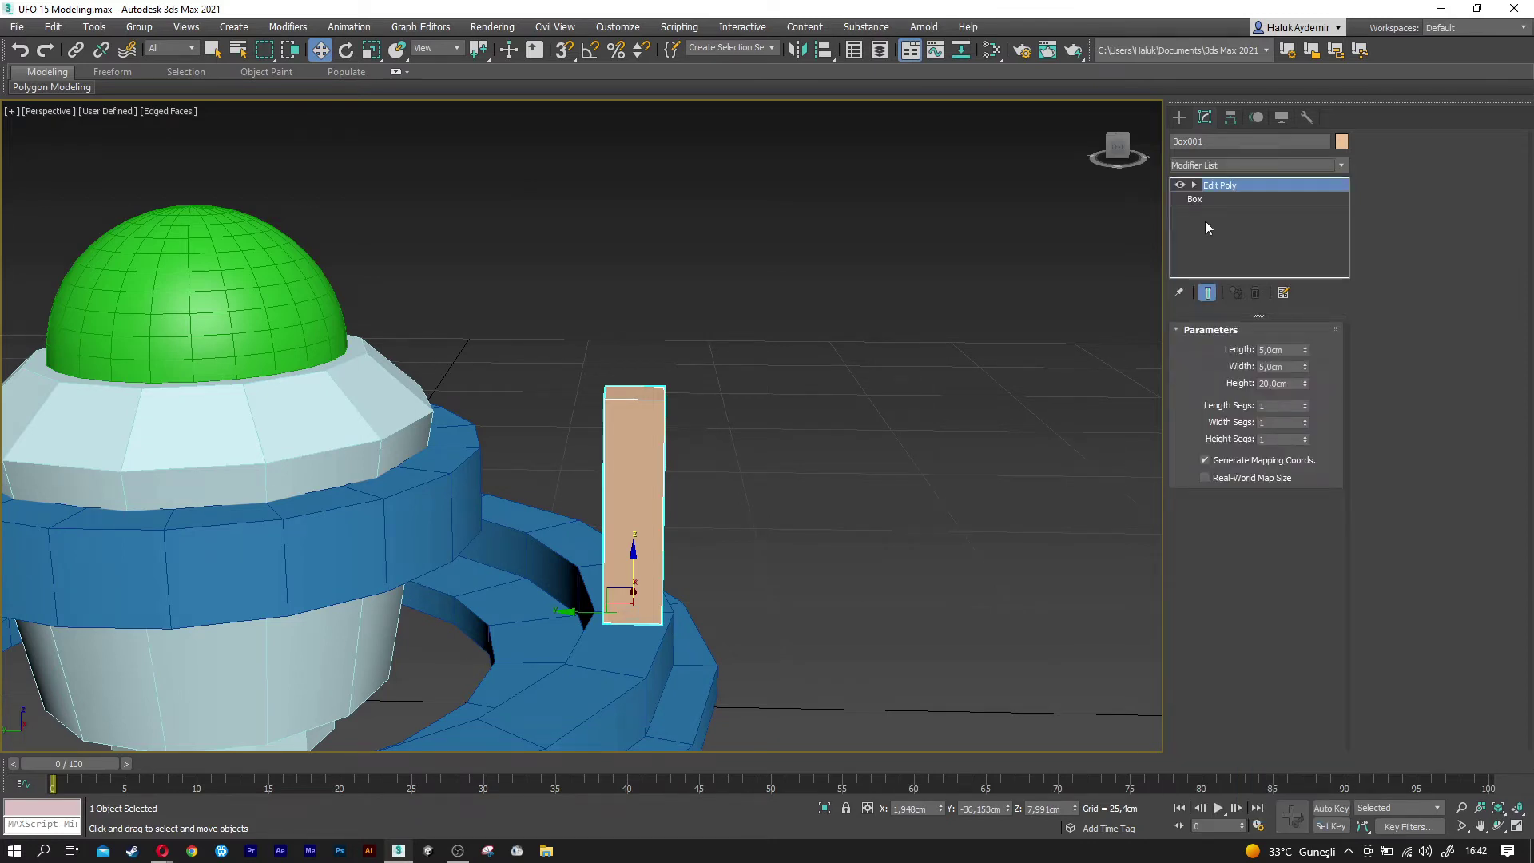
Connect the box's four vertical edges with a horizontal loop, slide 50.
click(1236, 456)
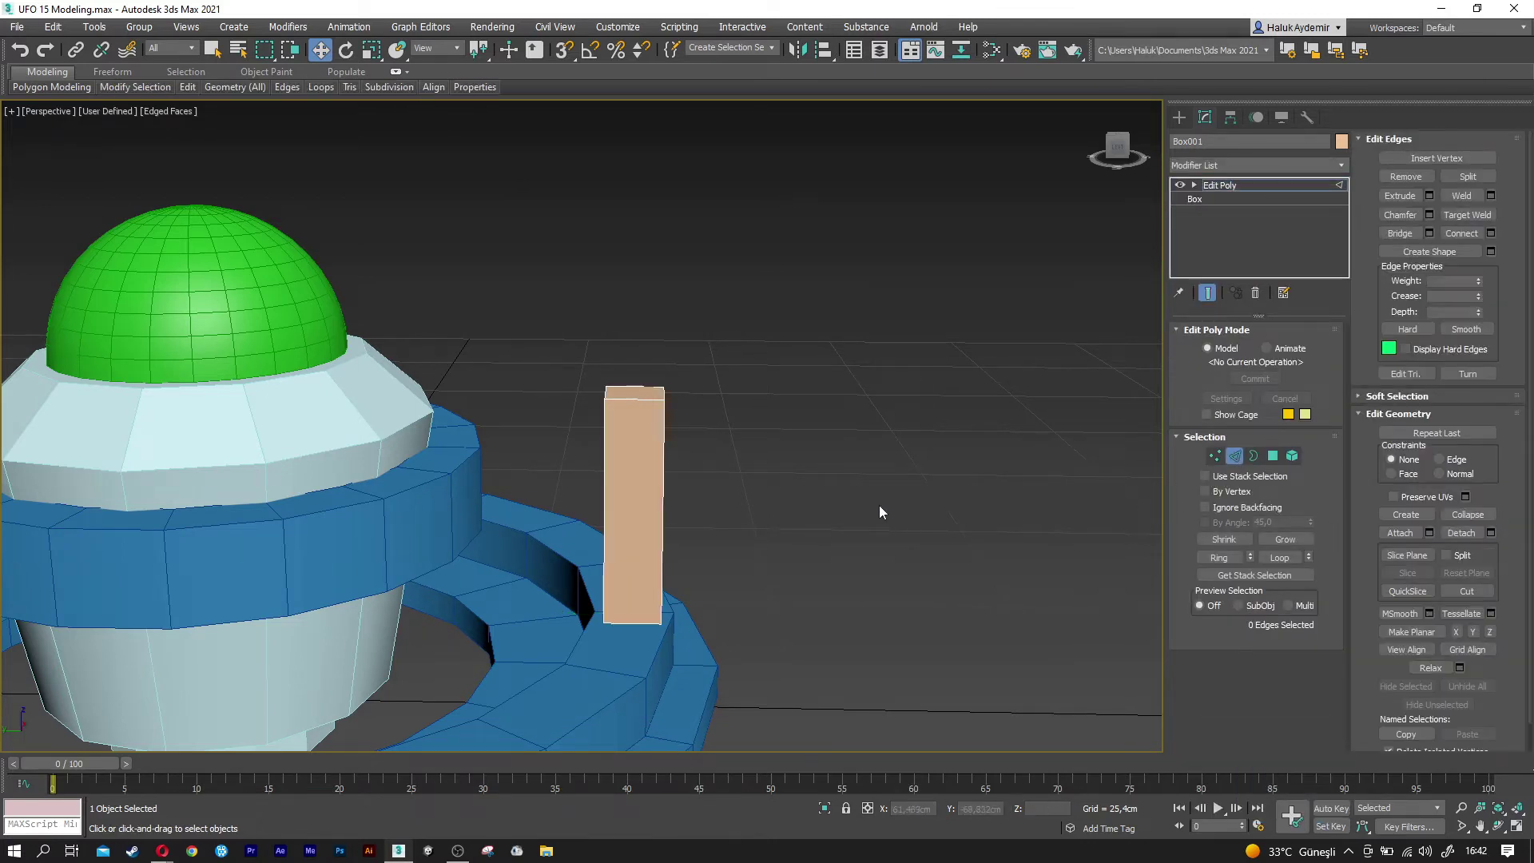
drag(595, 455, 579, 444)
alt+middle_drag(579, 445, 607, 476)
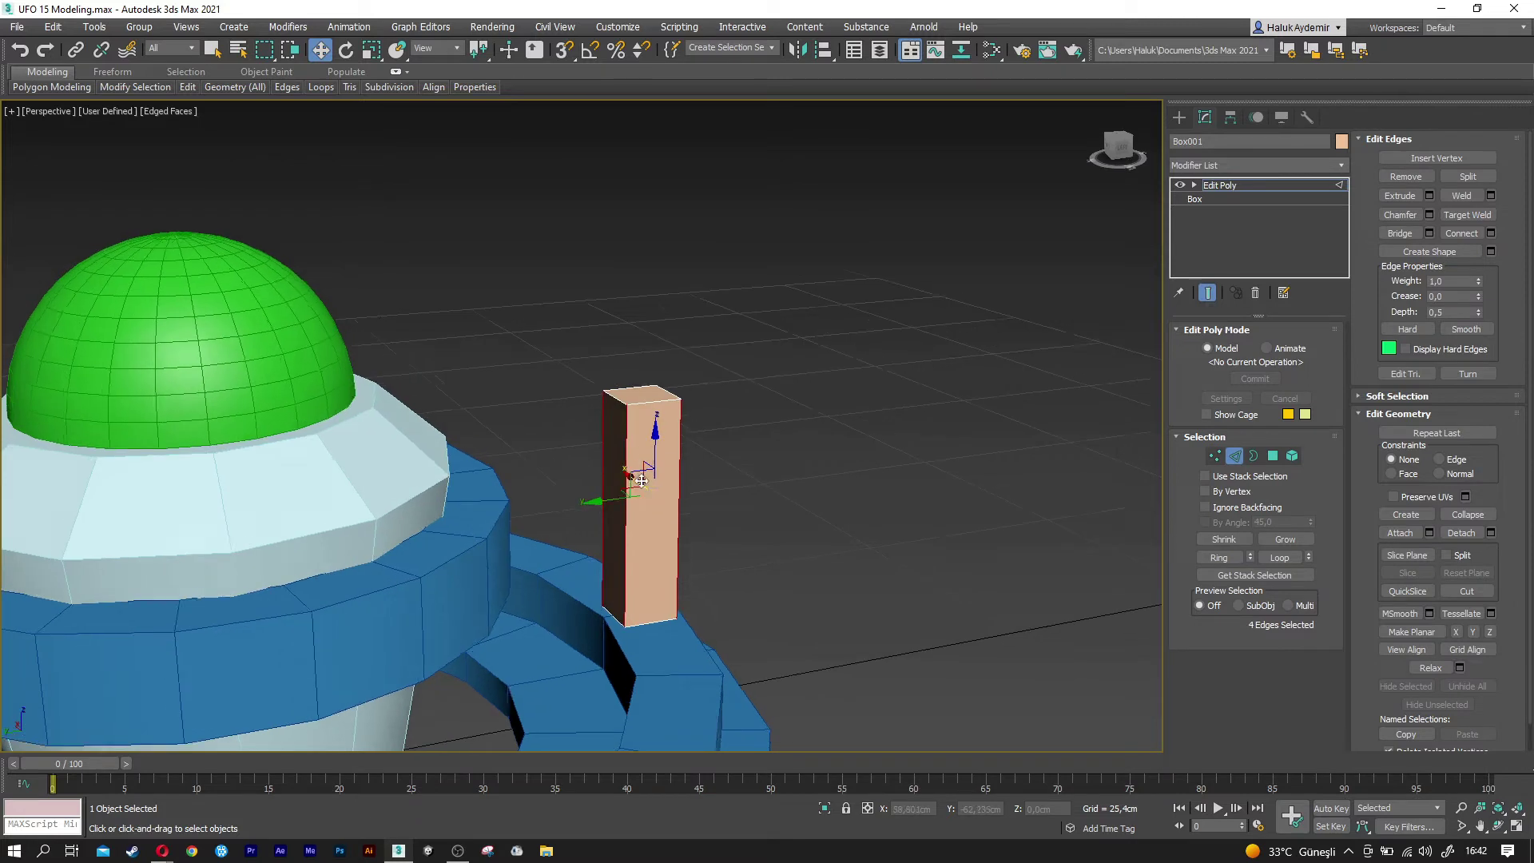
scroll(607, 476, up, 3)
scroll(608, 476, up, 2)
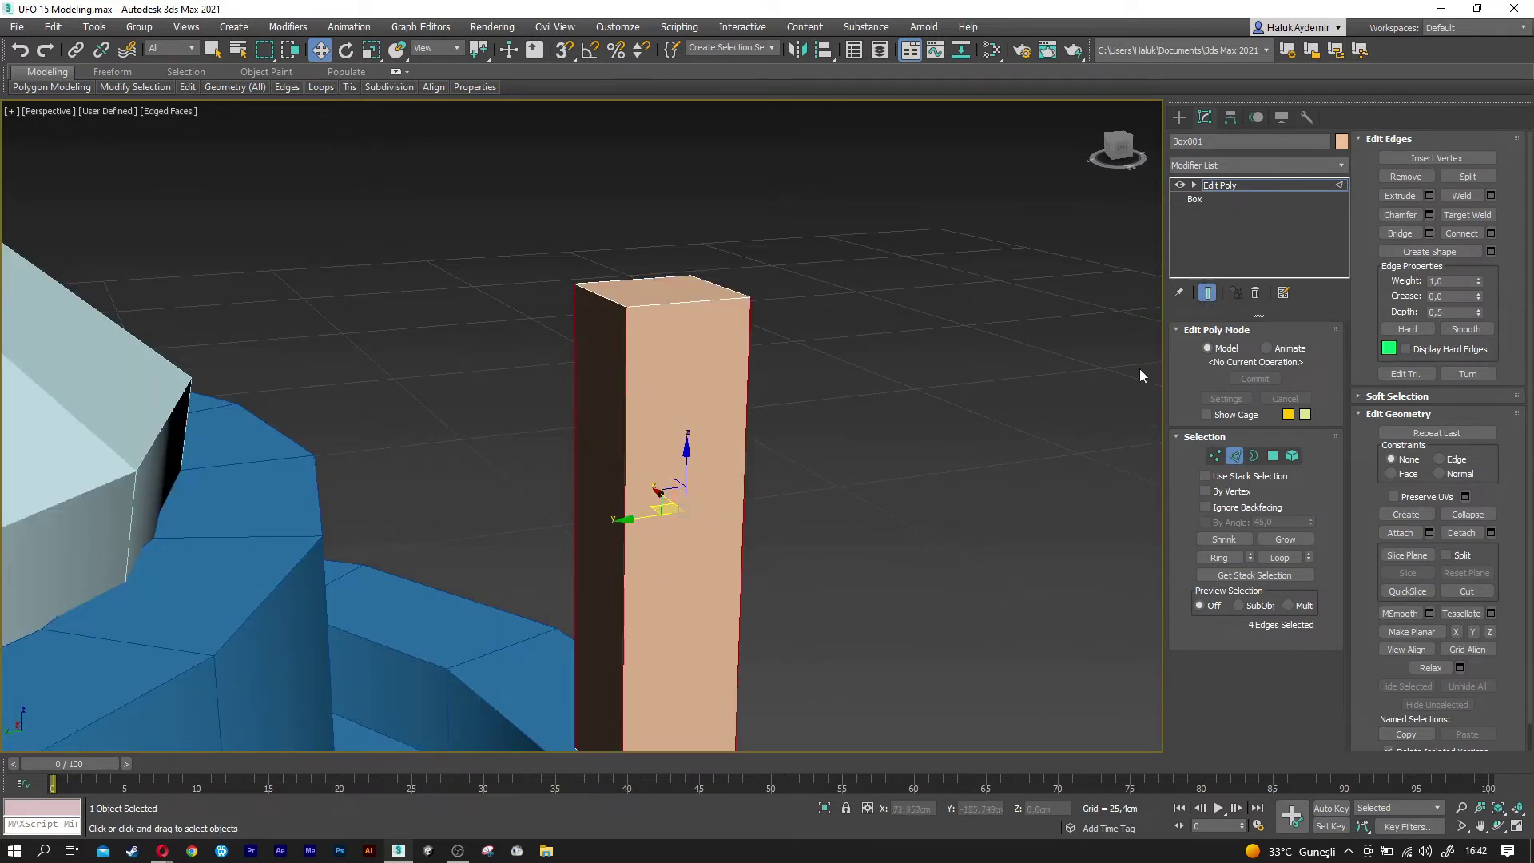
click(1490, 233)
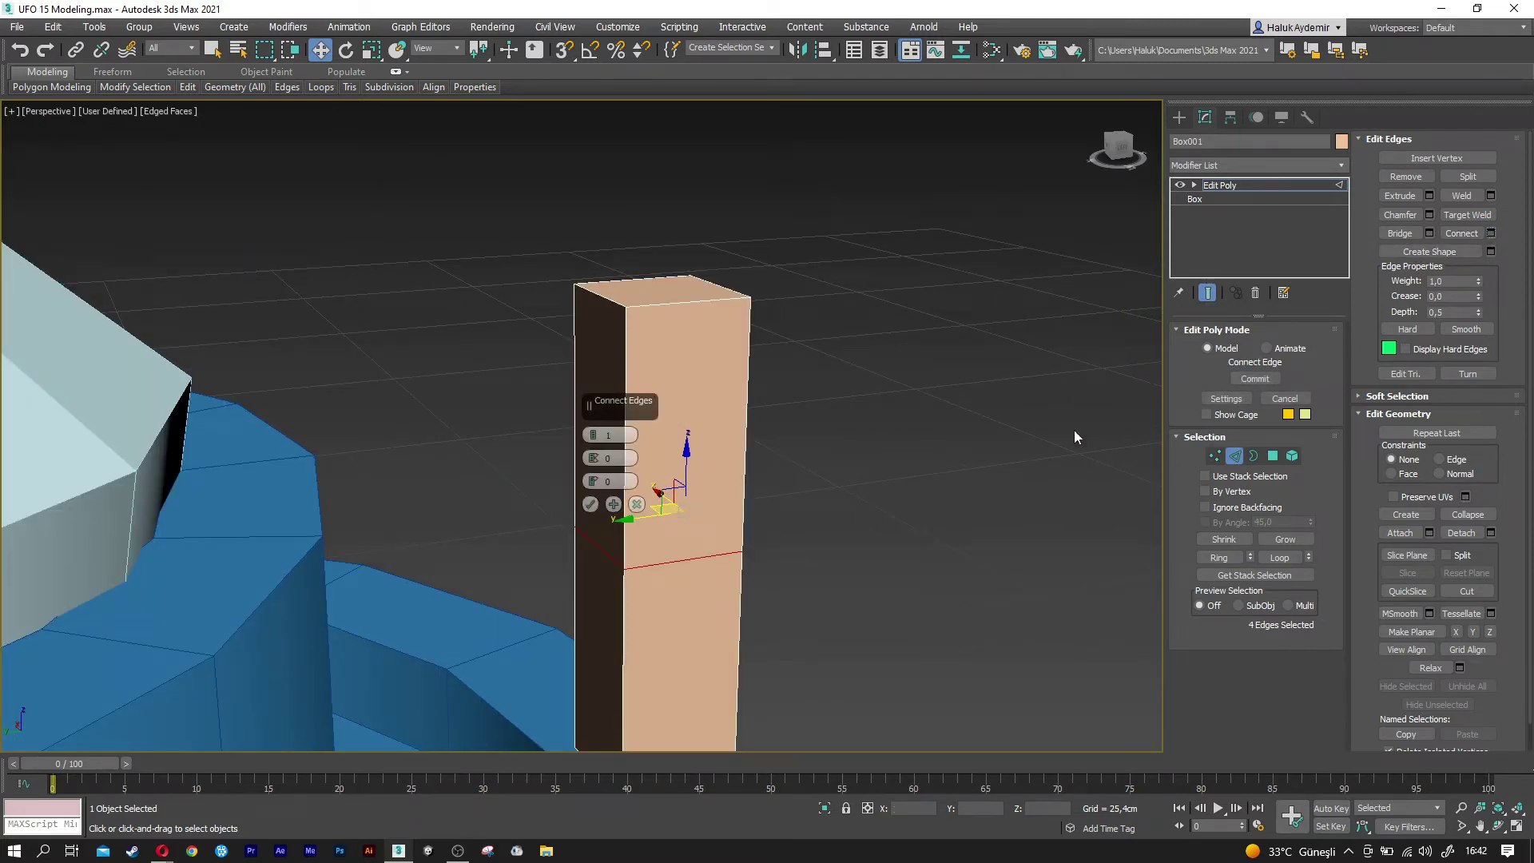
drag(593, 481, 610, 313)
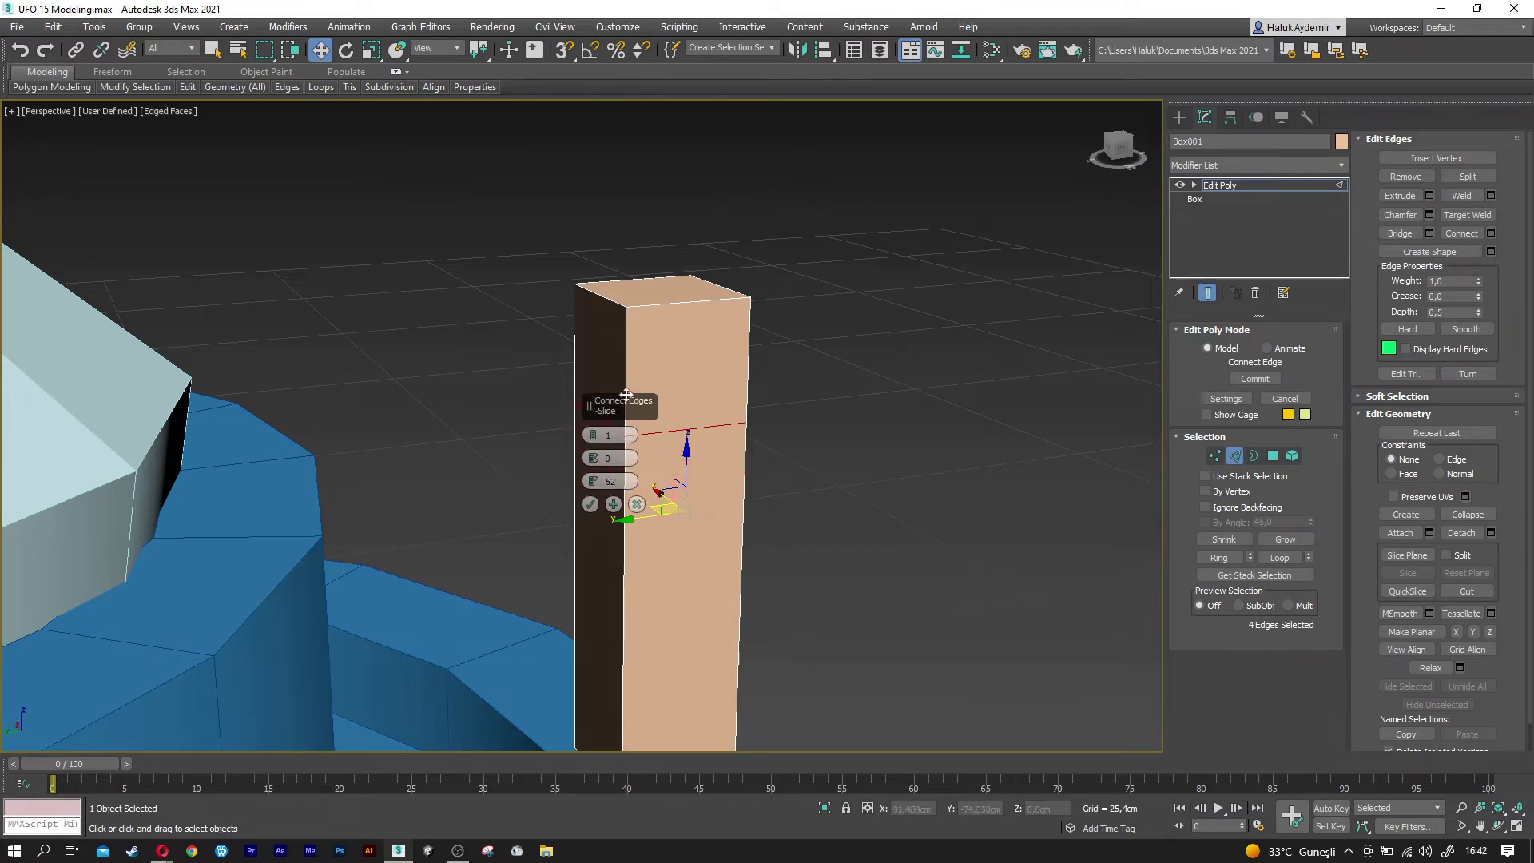
text(50)
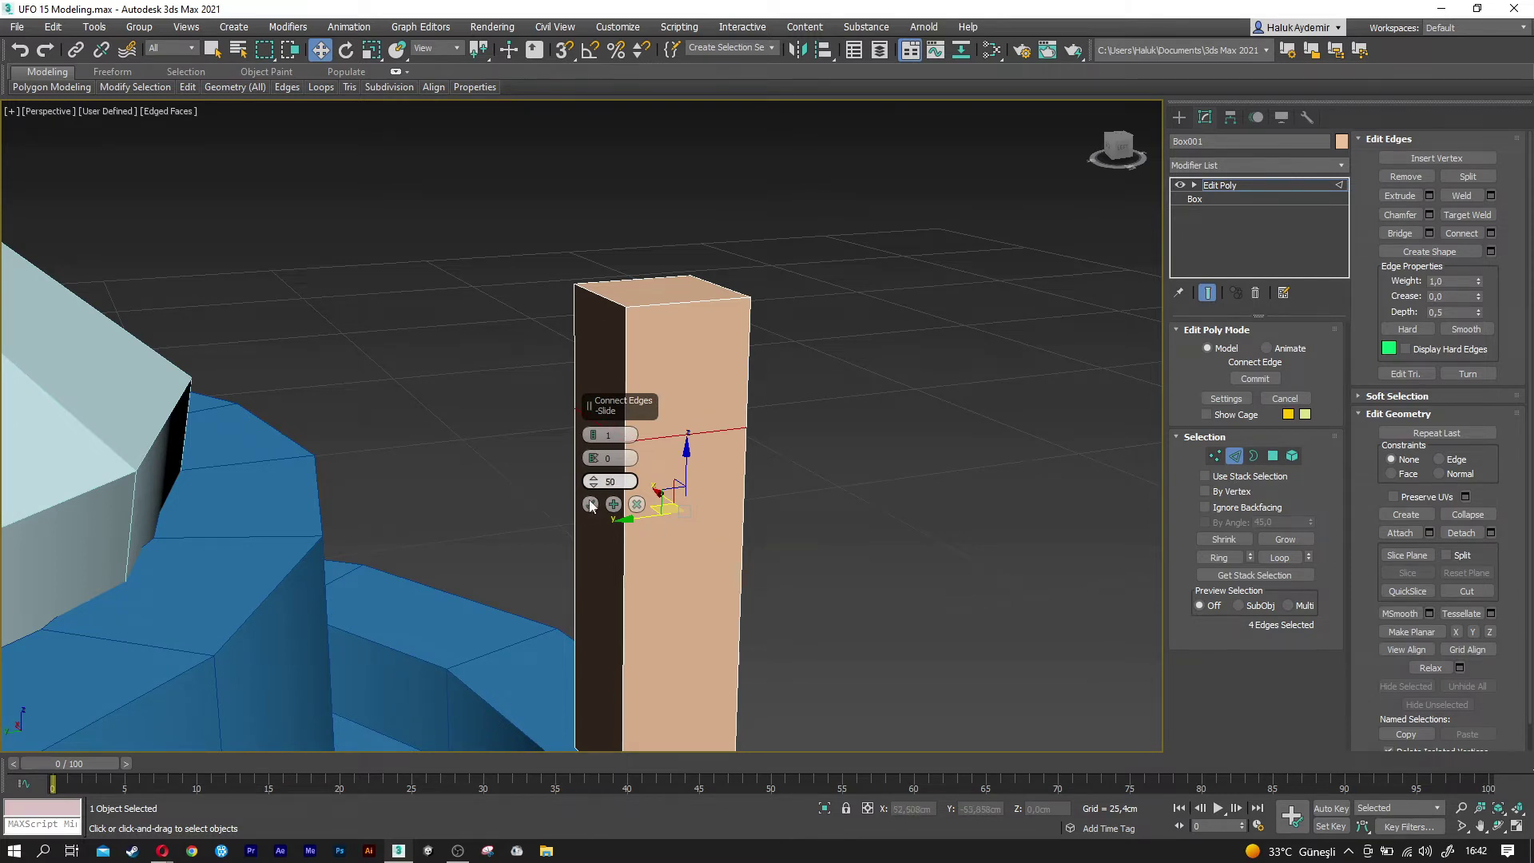
click(590, 504)
click(1272, 455)
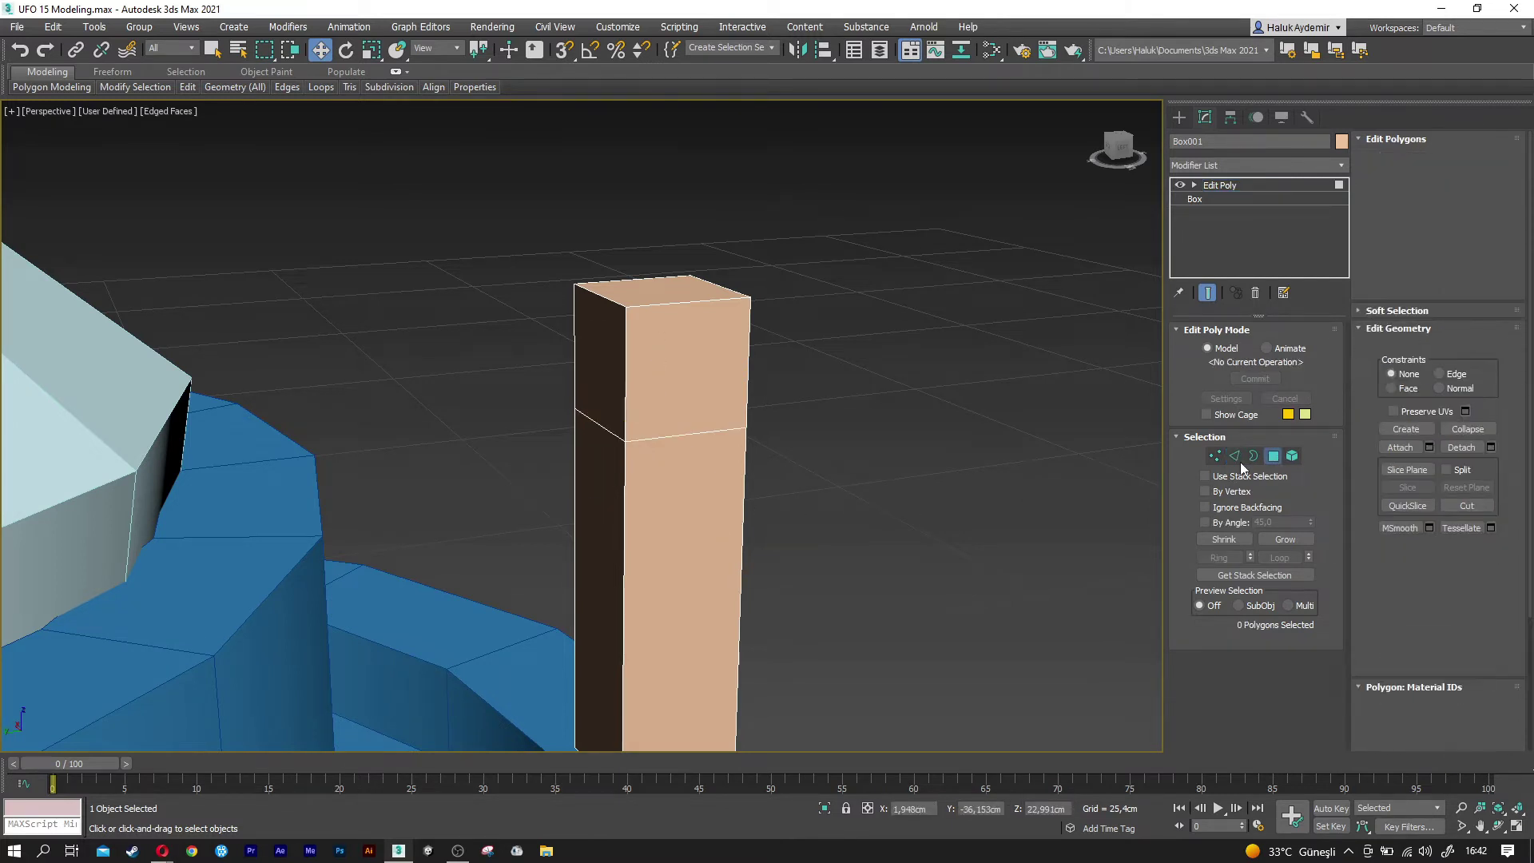
Extrude the box's upper side face 14 cm outward into an arm.
click(611, 360)
scroll(605, 371, down, 2)
alt+middle_drag(606, 371, 566, 382)
click(1429, 177)
drag(604, 462, 500, 414)
alt+middle_drag(500, 414, 519, 386)
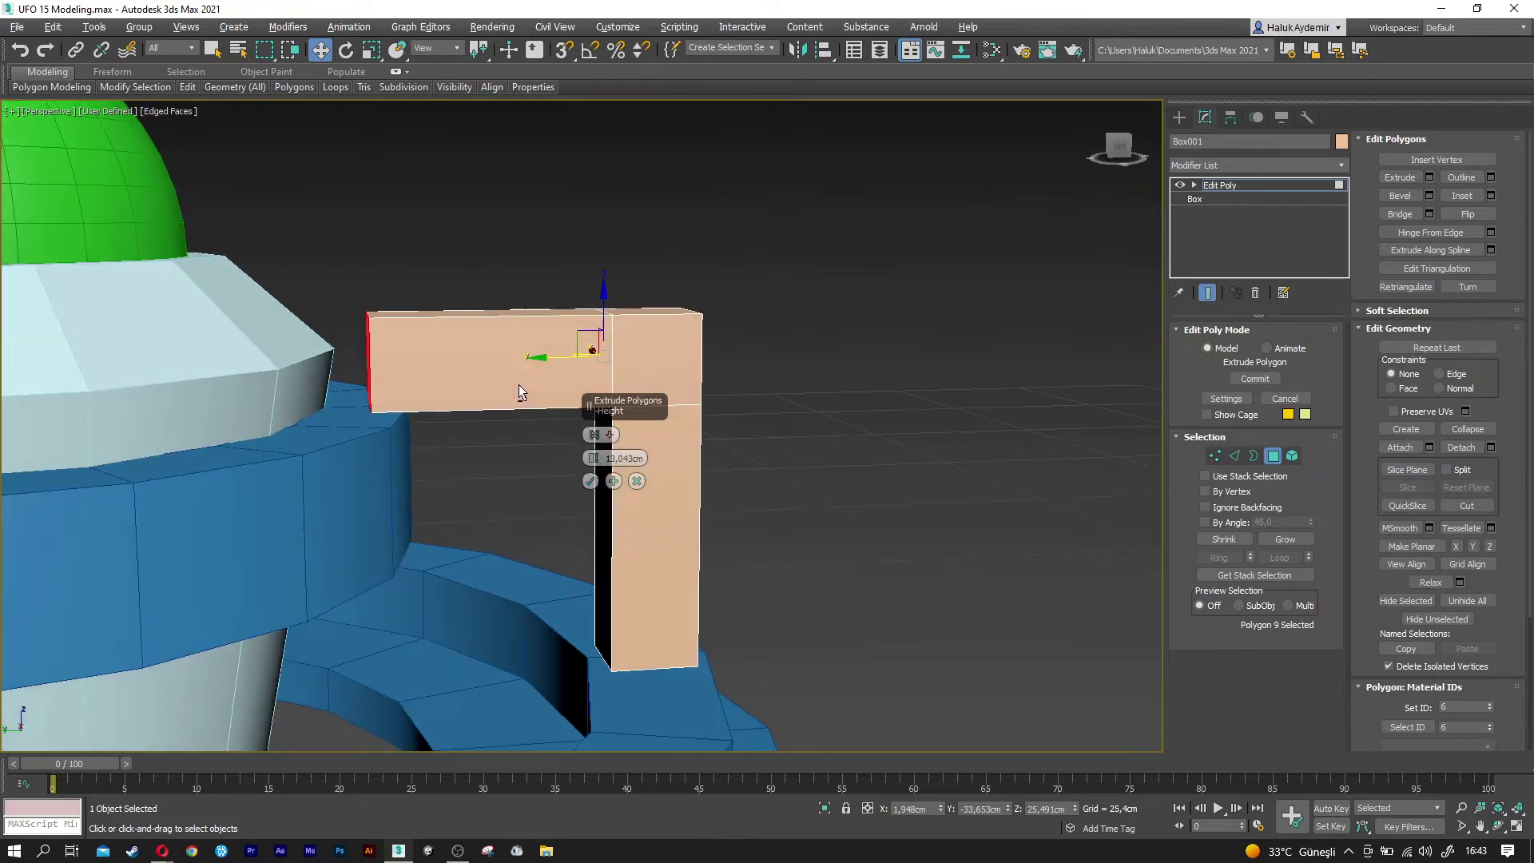
text(14)
key(Return)
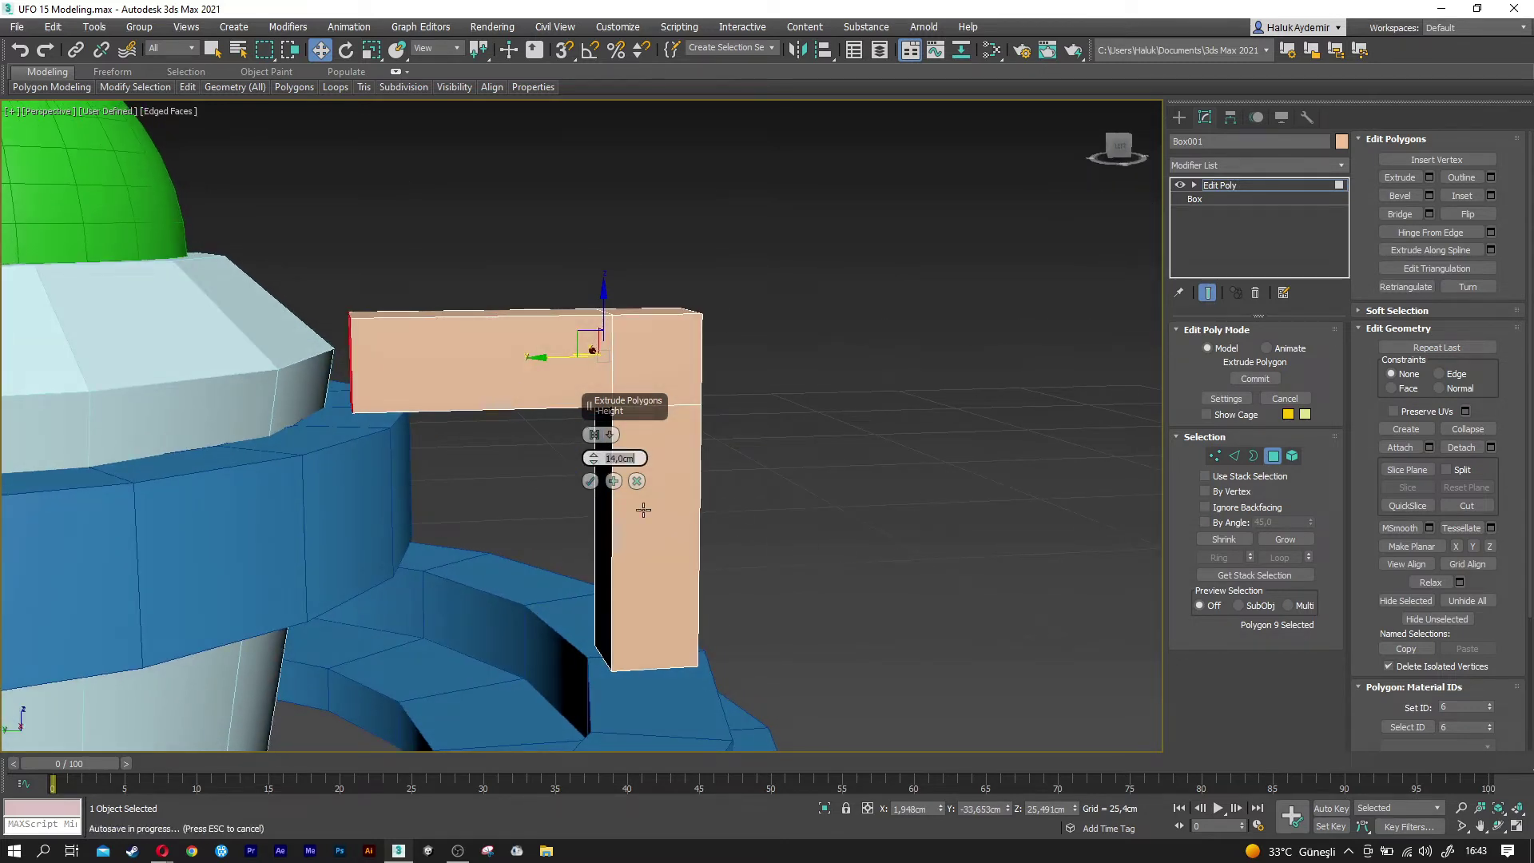
click(590, 480)
Chamfer the top edge at the bend 2.5 cm with 0 segments, then leave edge mode.
alt+middle_drag(832, 448, 751, 463)
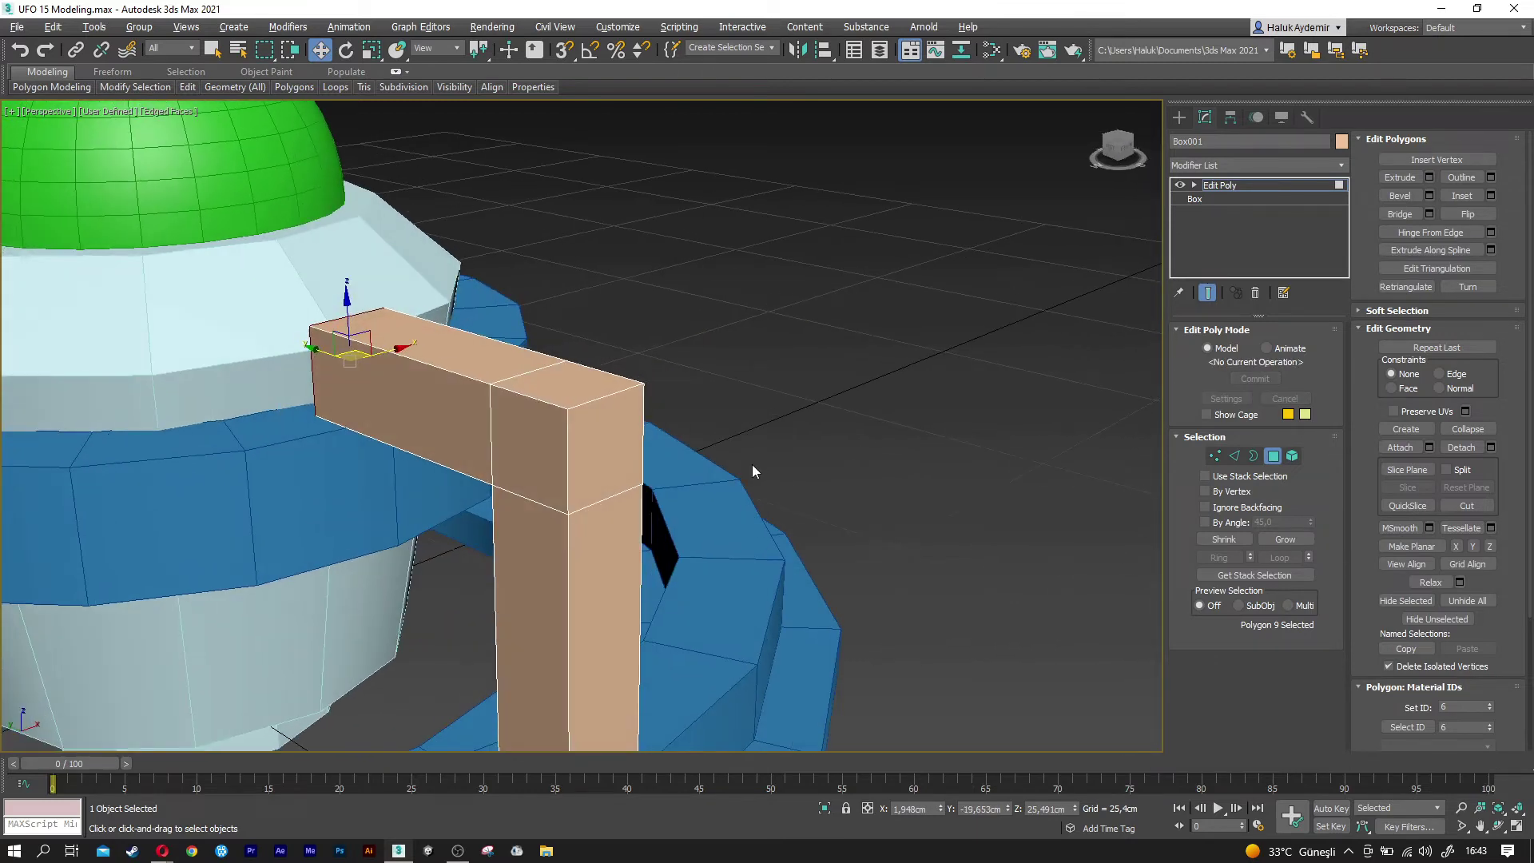
click(1234, 457)
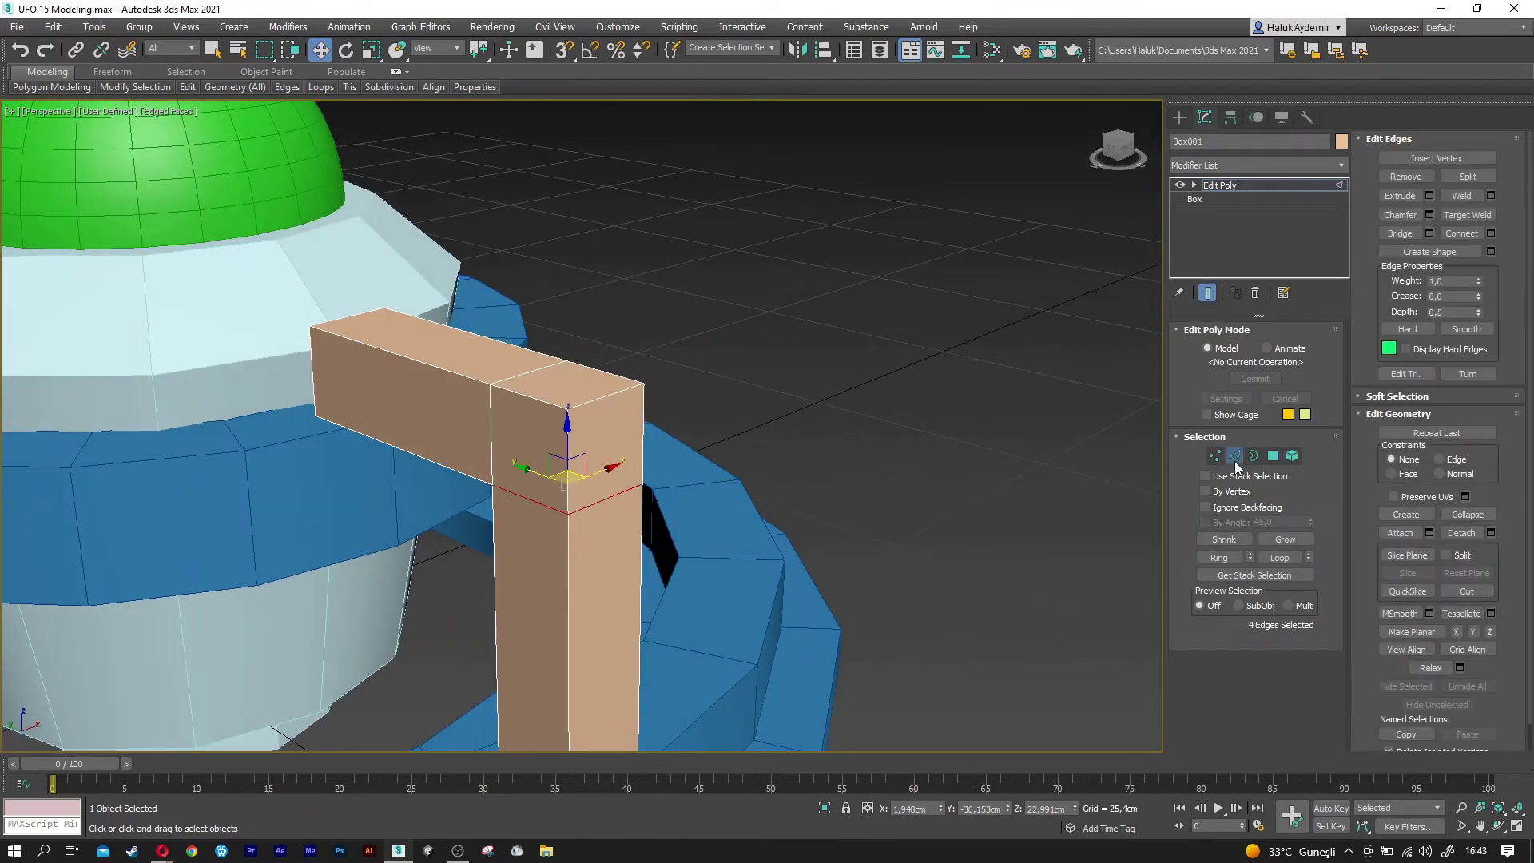
click(611, 392)
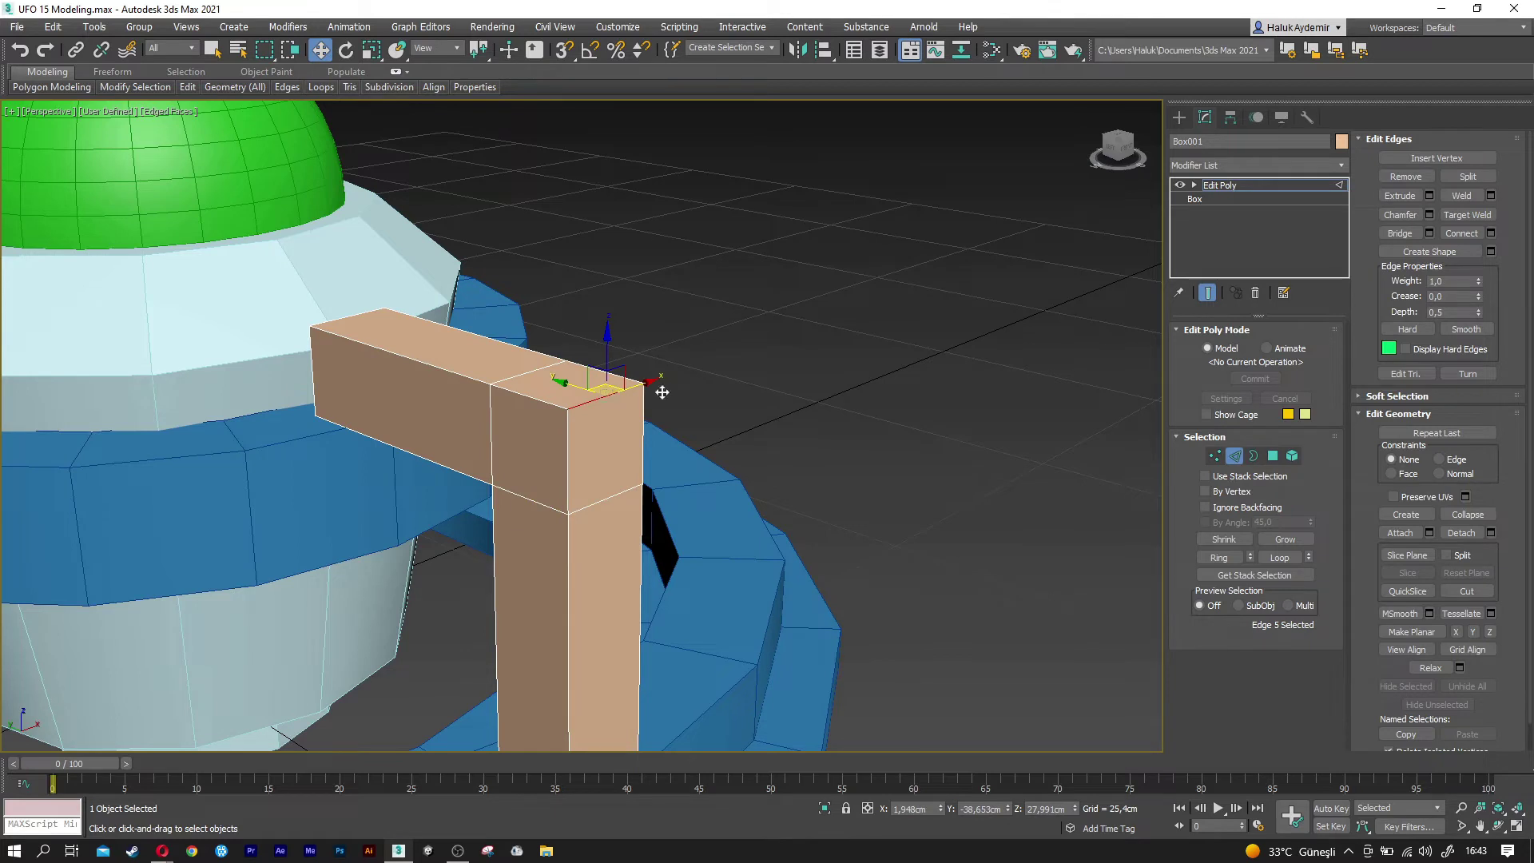
click(1429, 215)
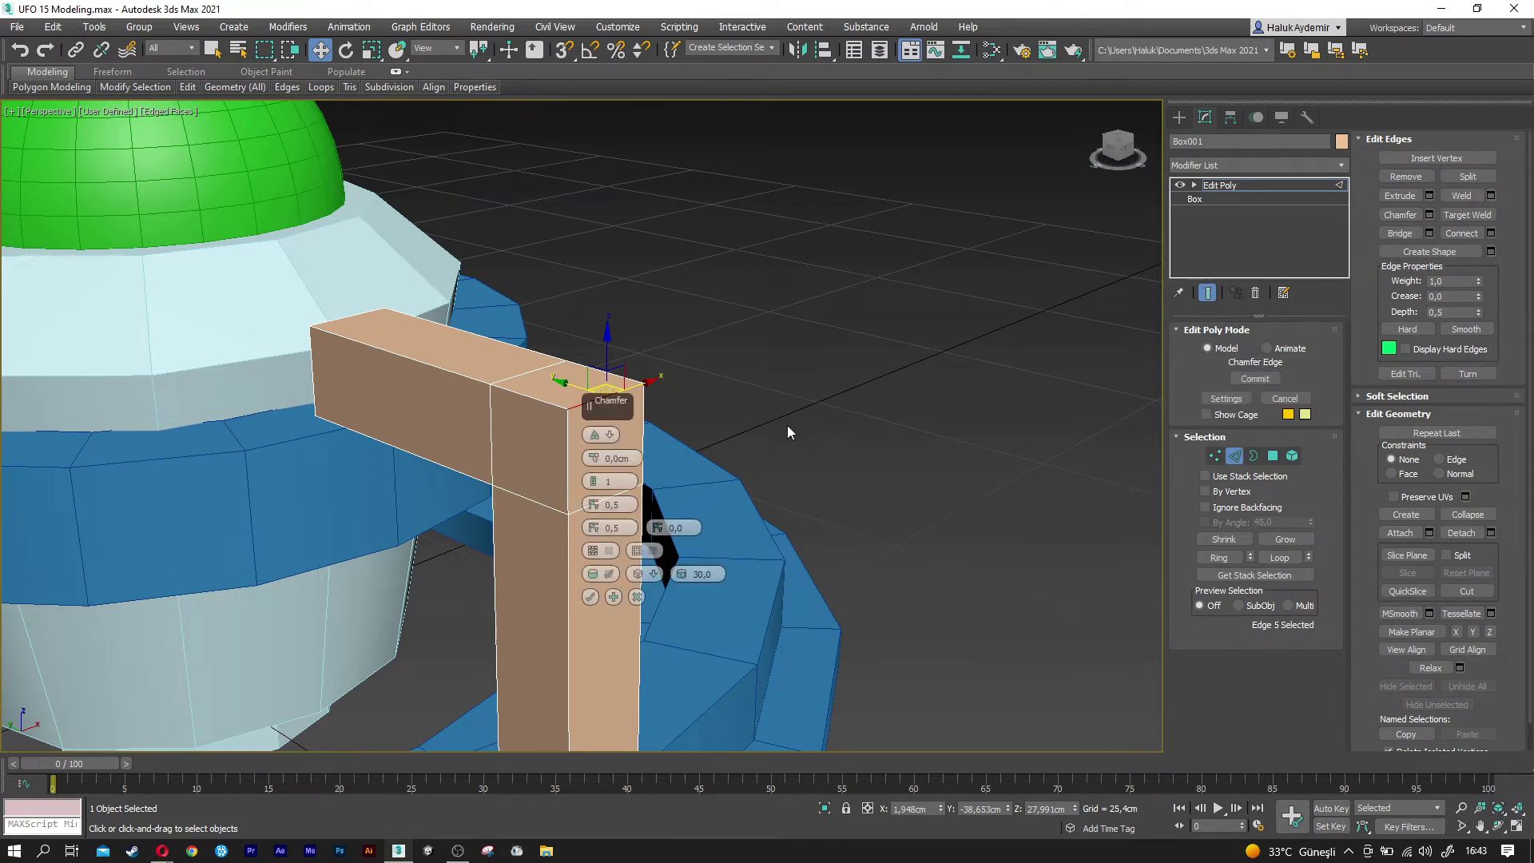
click(632, 458)
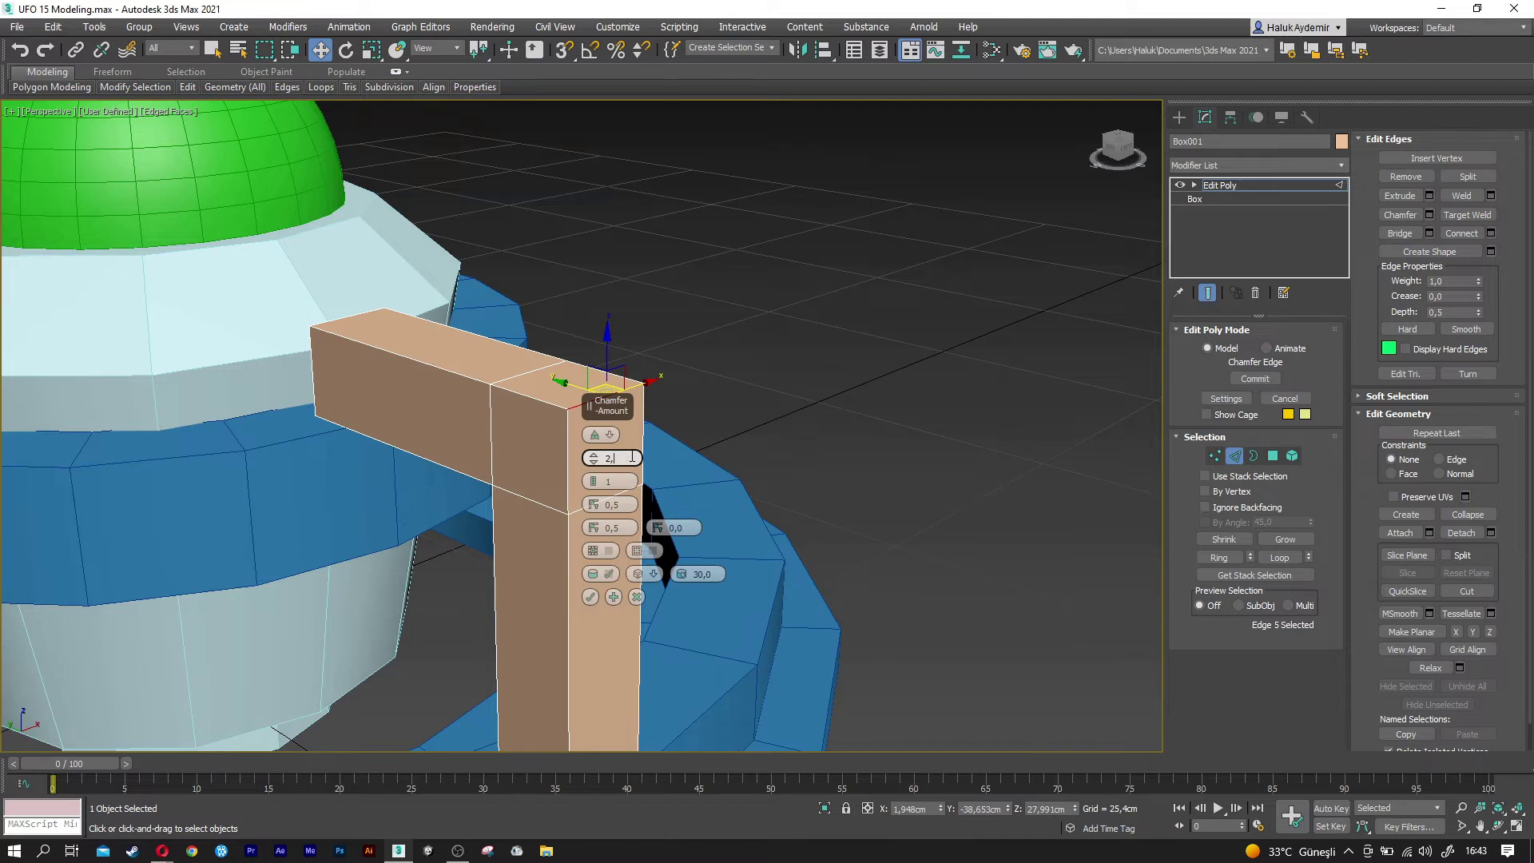
text(5)
key(Return)
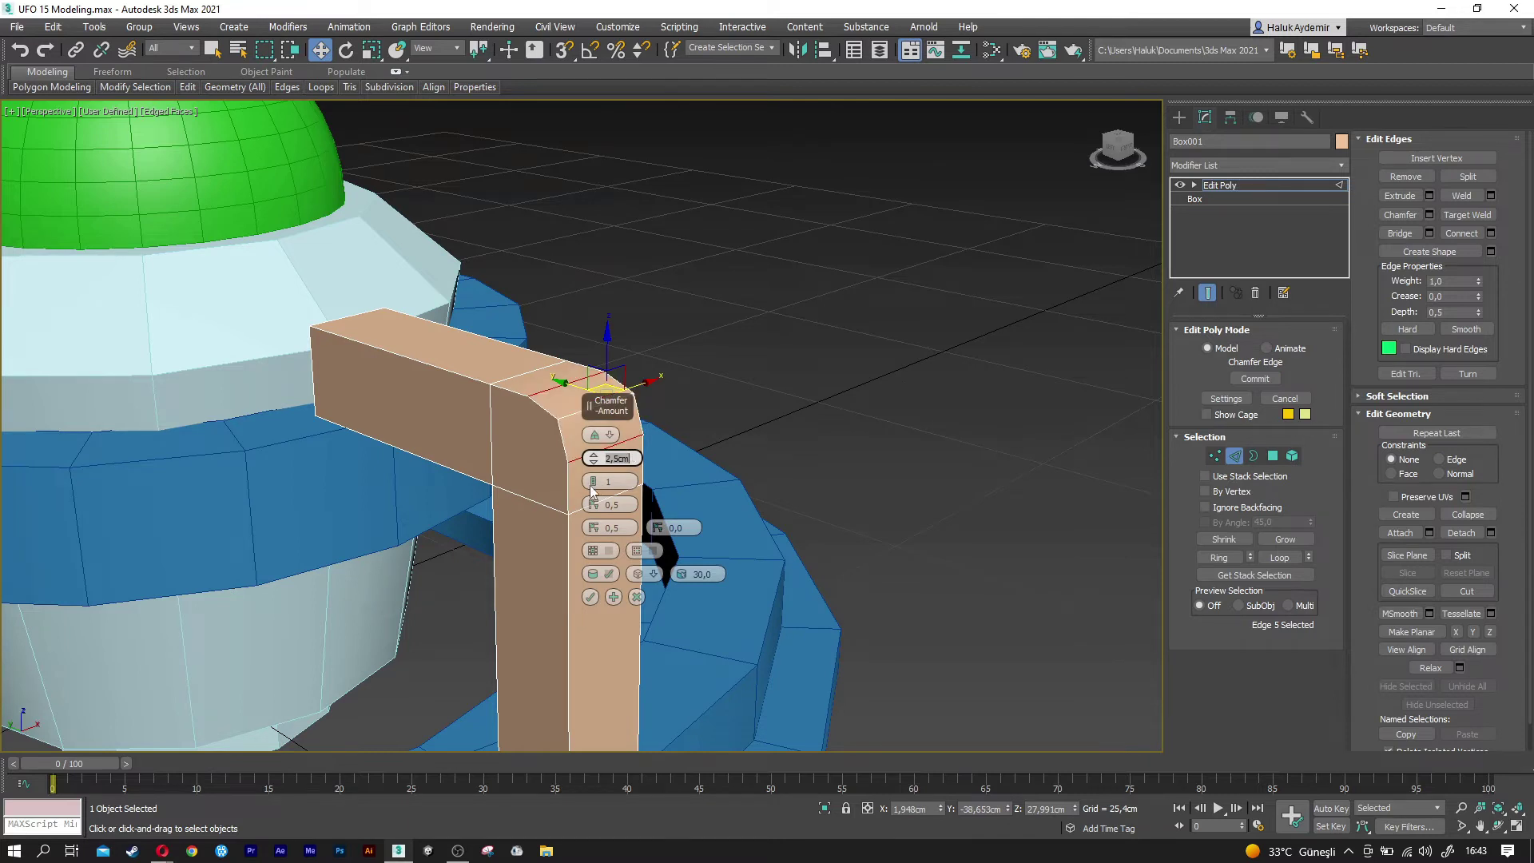
key(Tab)
text(0)
key(Tab)
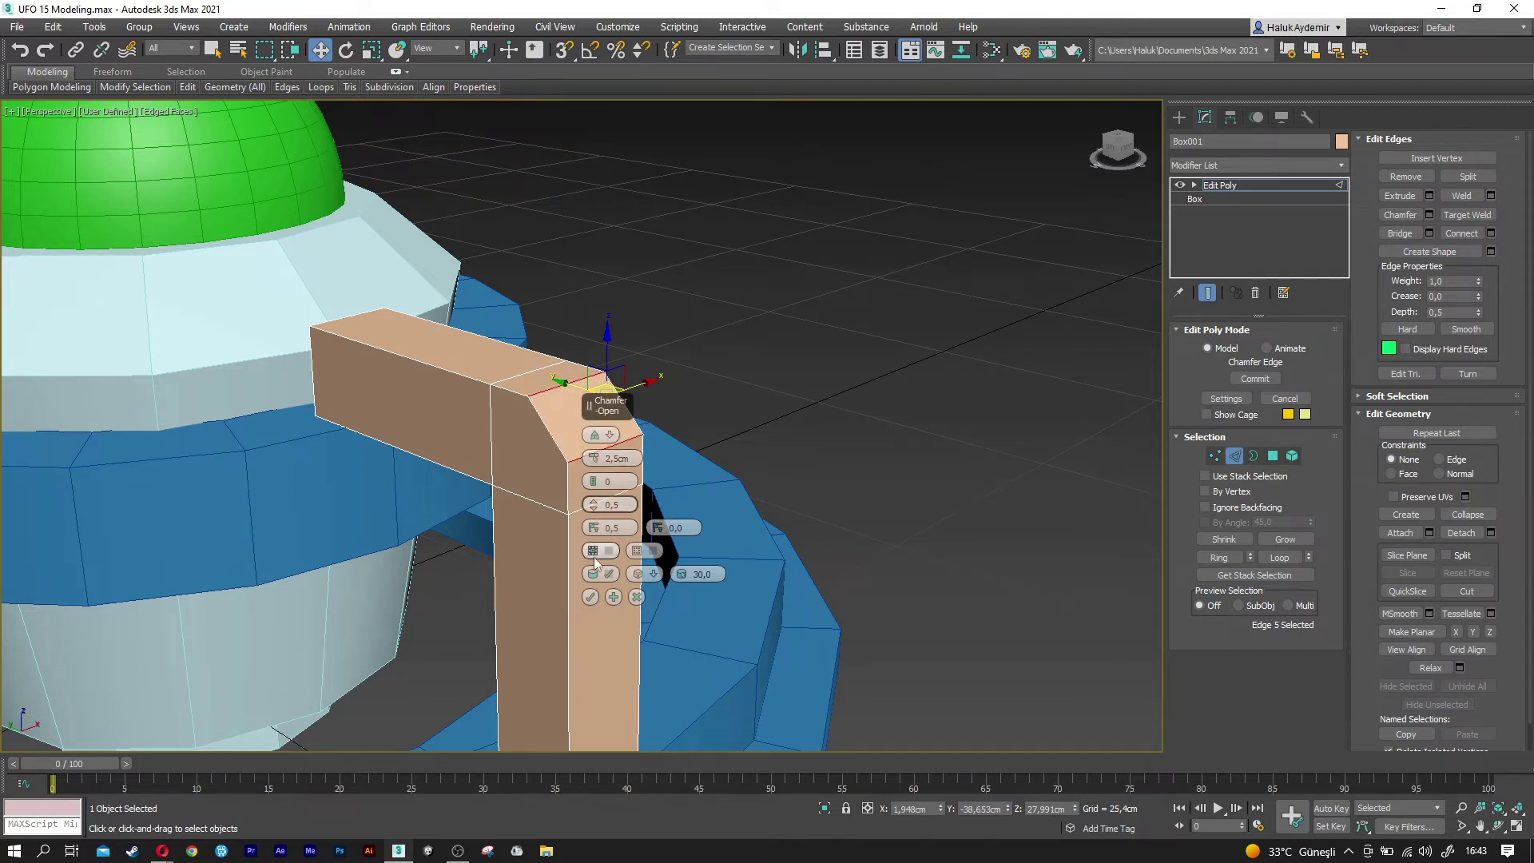
click(590, 596)
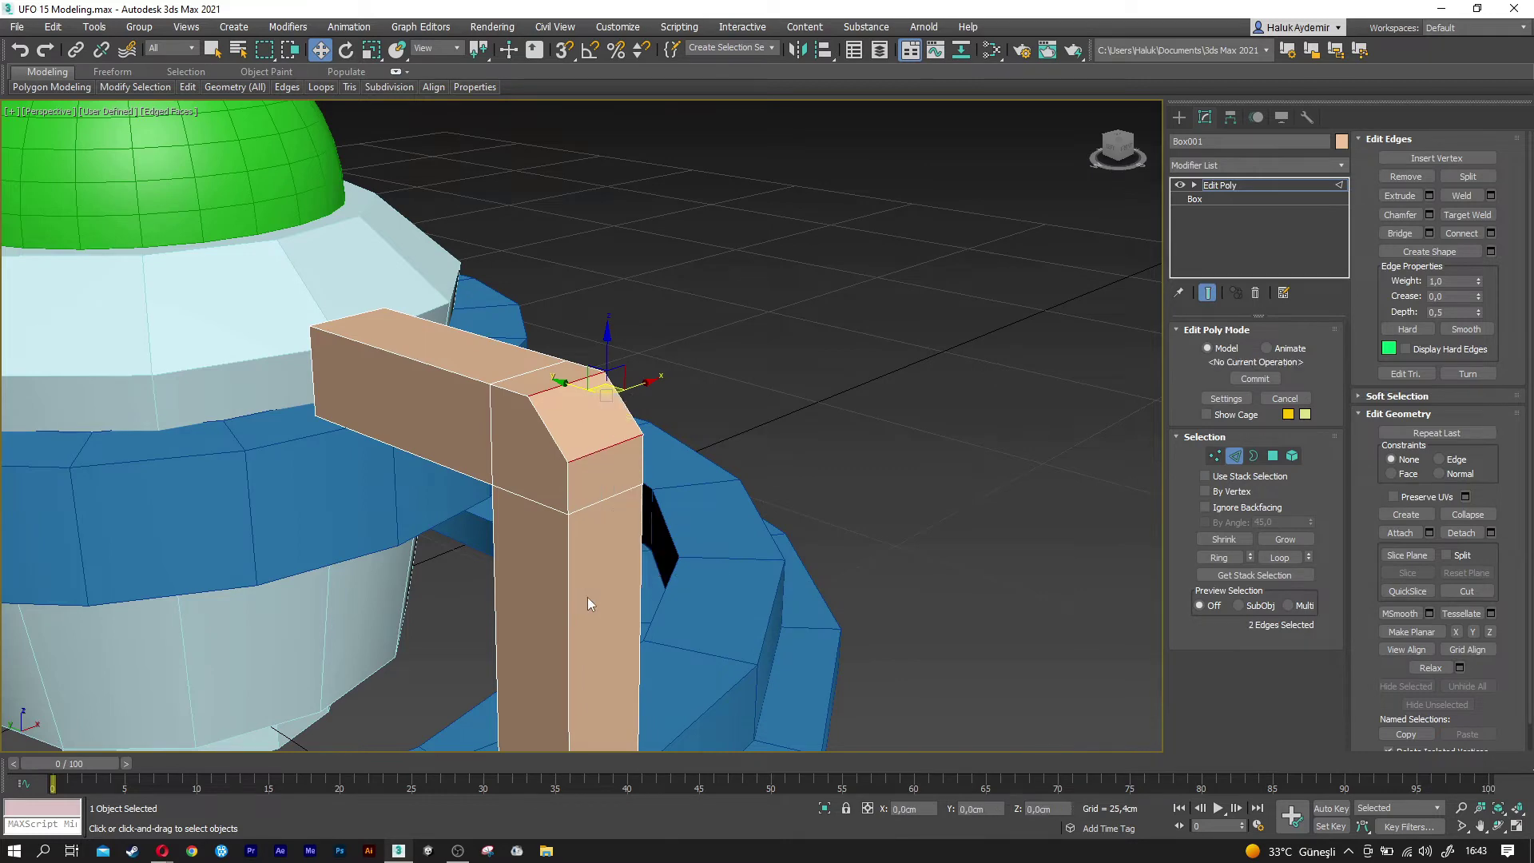
click(1235, 455)
scroll(822, 462, down, 5)
mouse_move(766, 463)
alt+middle_down()
mouse_move(870, 458)
mouse_move(425, 513)
alt+middle_up()
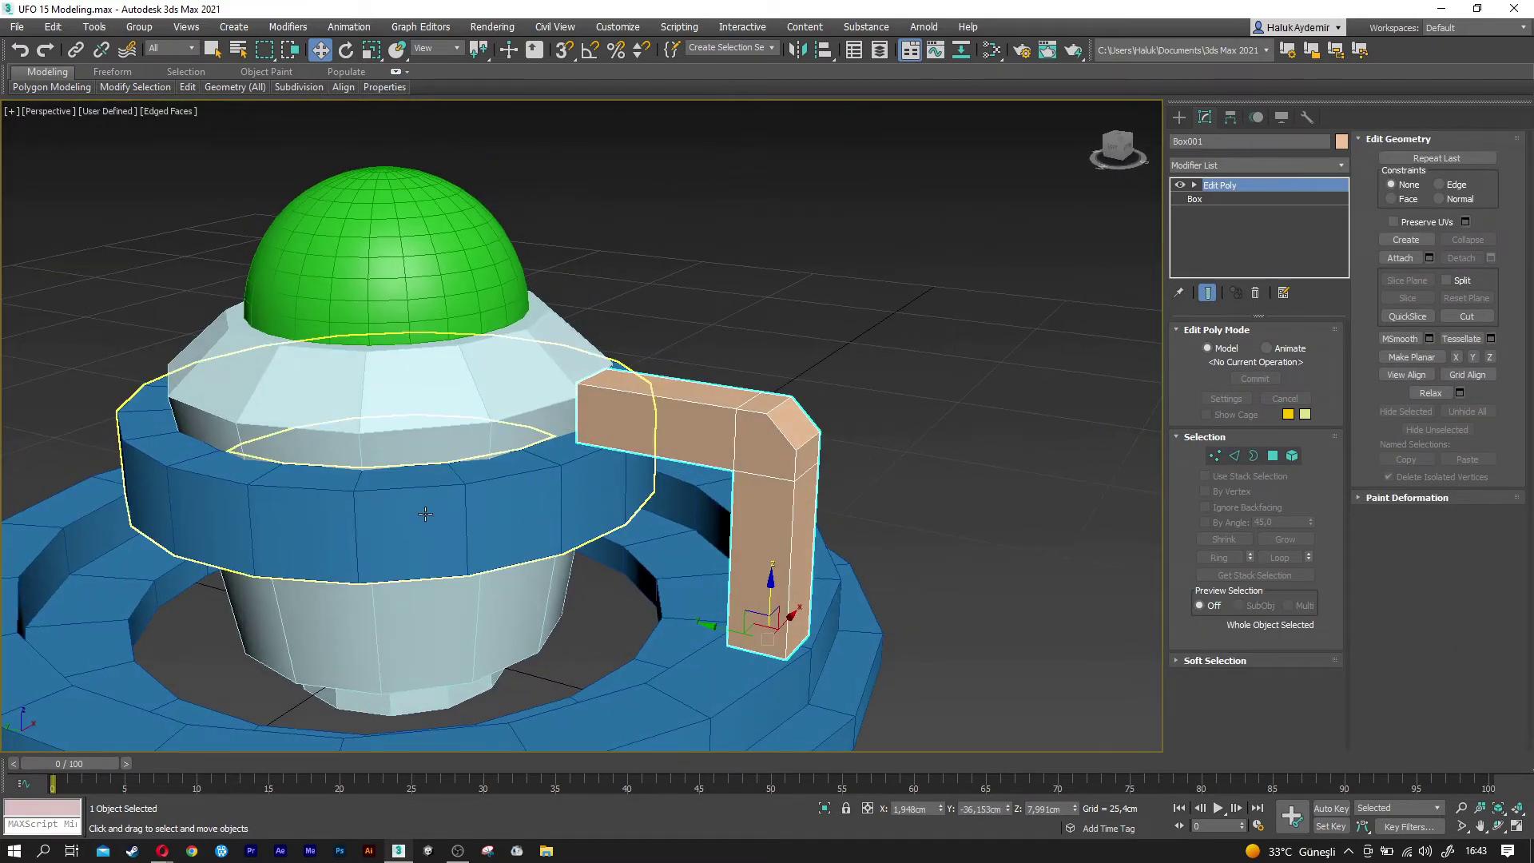
Select the blue band, white body and green dome and raise them along Y in Front view.
click(425, 513)
ctrl+click(411, 451)
ctrl+click(389, 302)
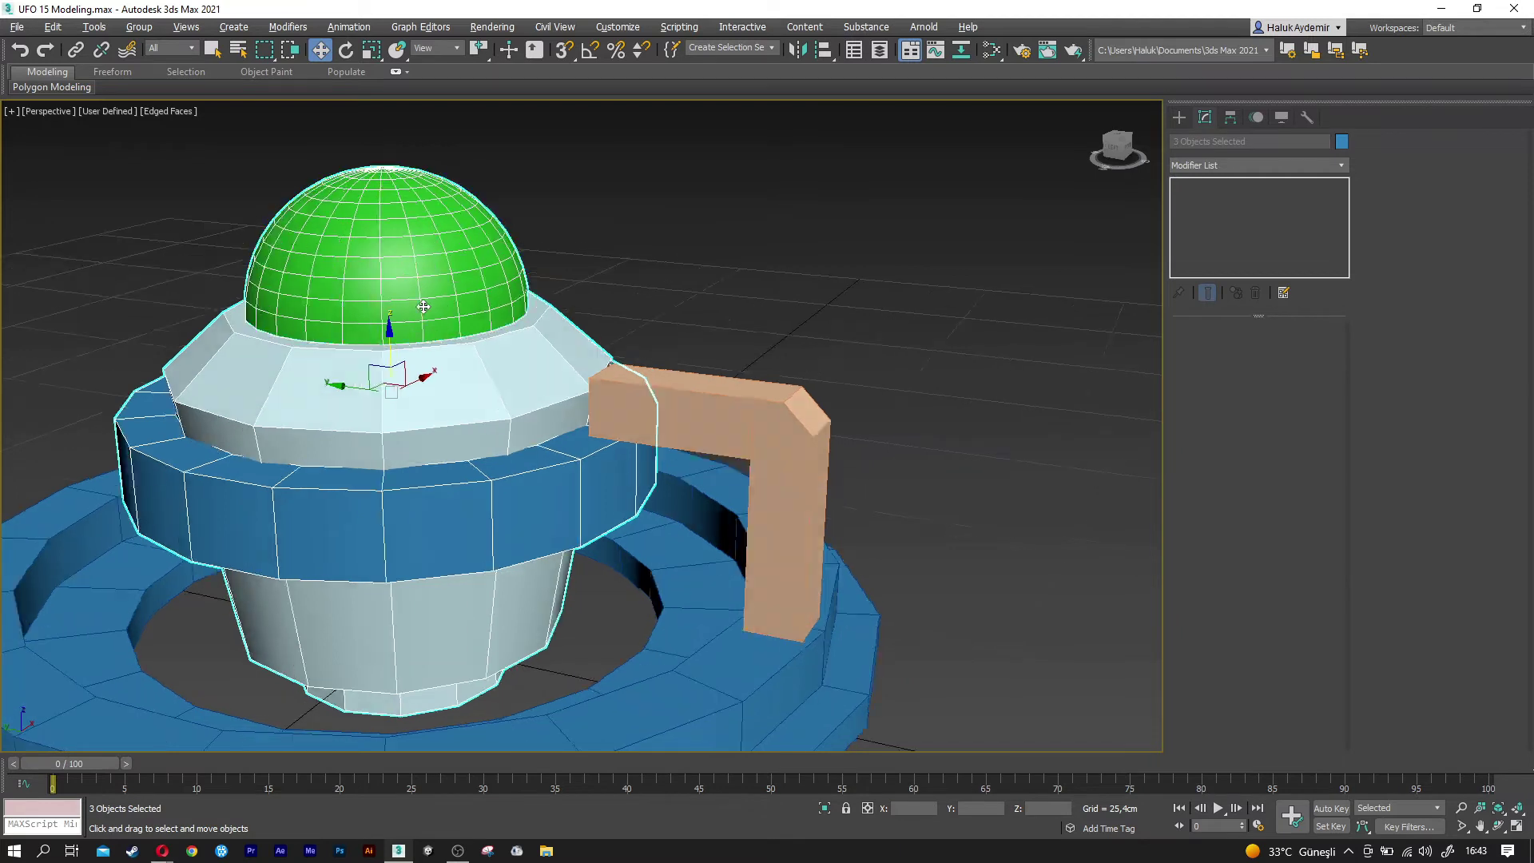
key(f)
key(F3)
key(z)
scroll(575, 367, up, 4)
scroll(583, 370, up, 2)
drag(591, 386, 610, 181)
Return to the shaded Perspective view and select the bent orange arm.
key(F3)
key(shift+z)
key(shift+z)
key(shift+z)
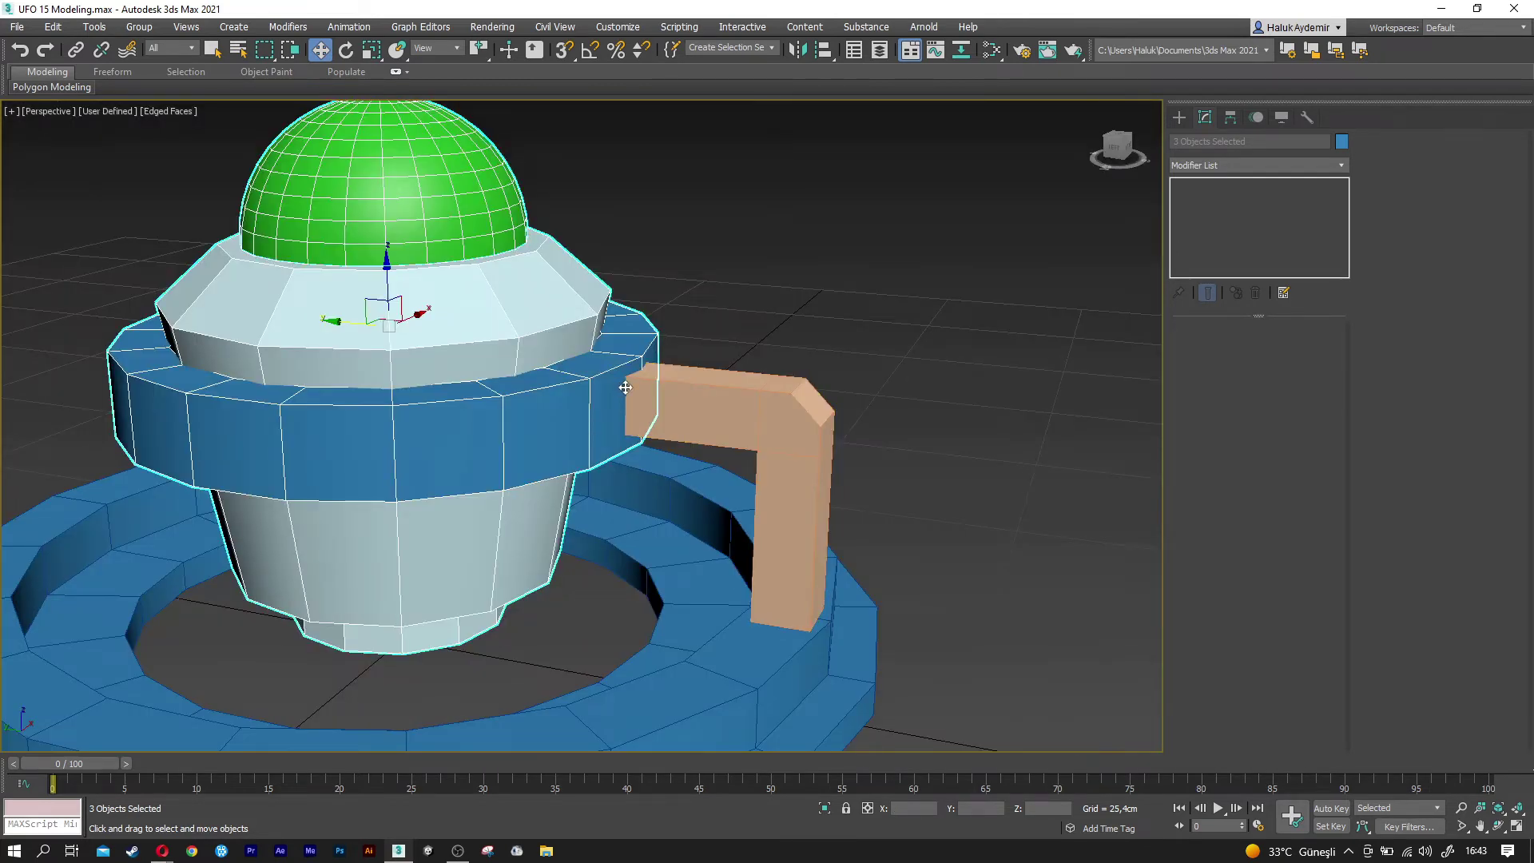
key(shift+z)
key(shift+z)
key(shift+z)
key(shift+y)
key(shift+y)
key(shift+y)
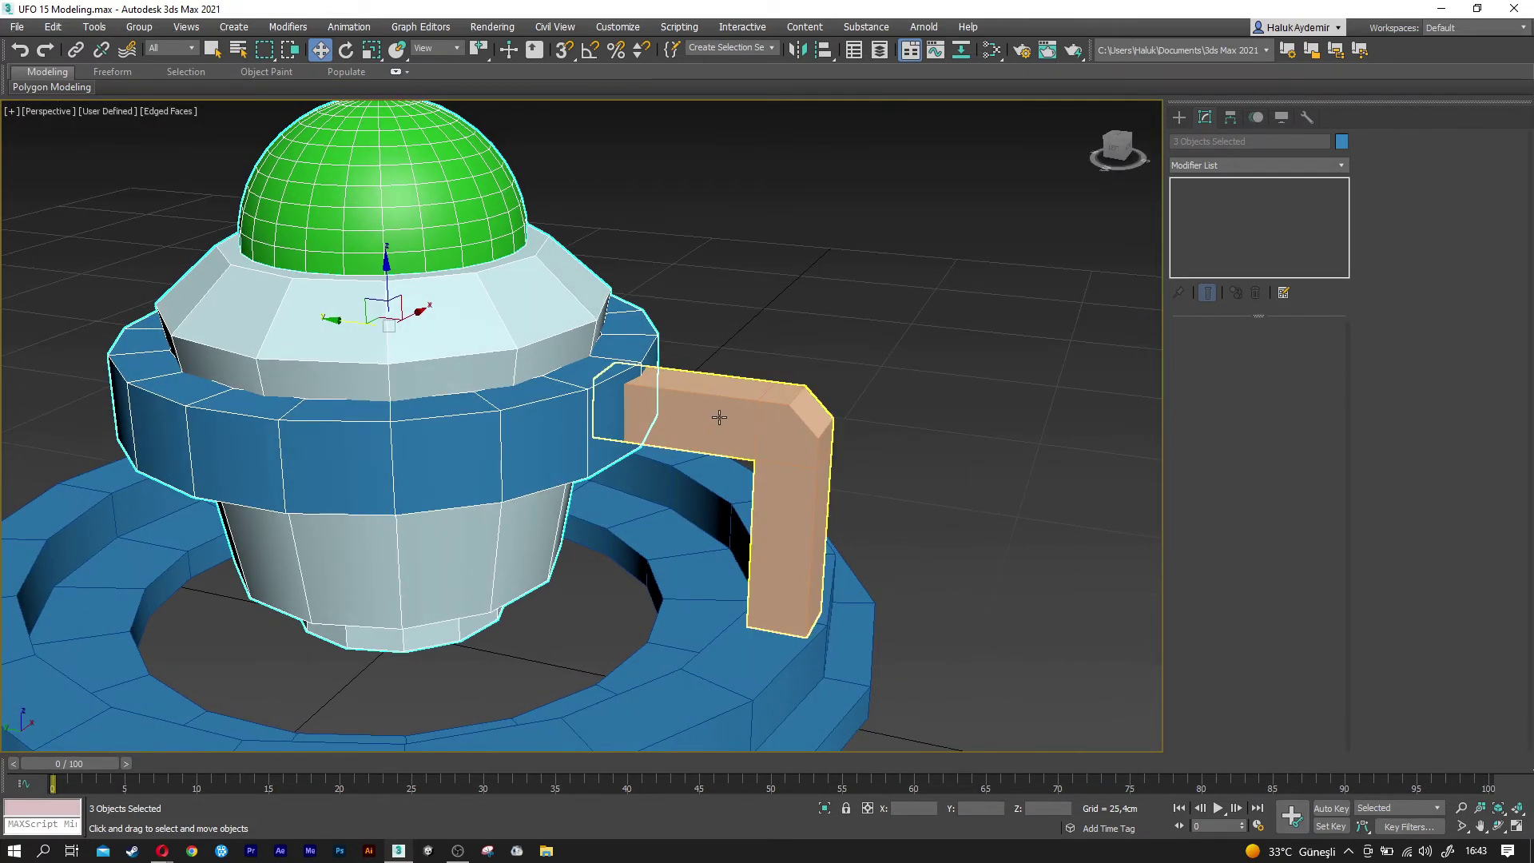
click(705, 416)
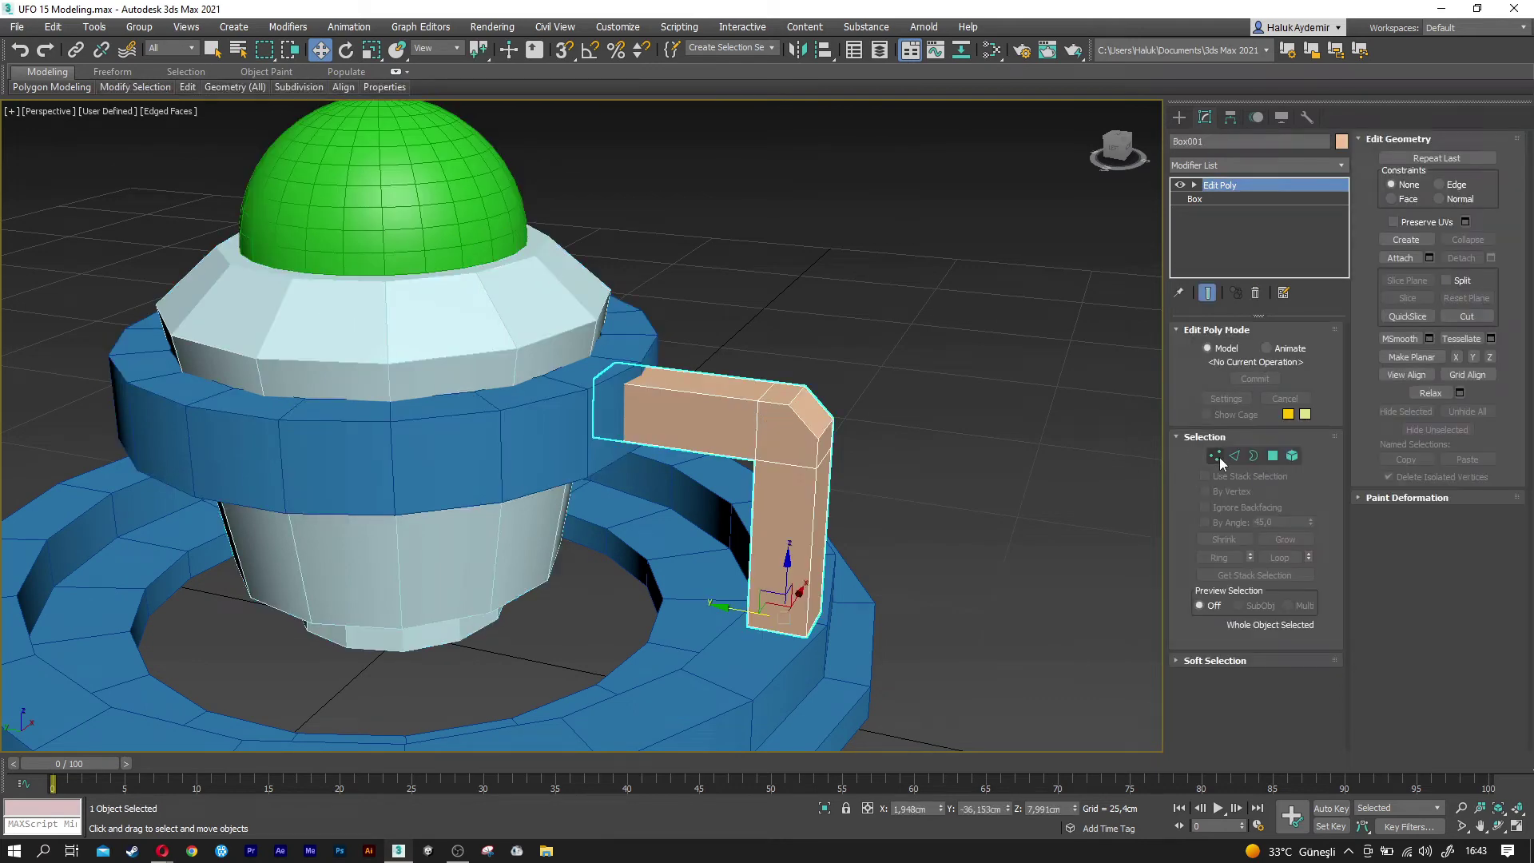
click(1215, 457)
drag(582, 463, 653, 344)
key(z)
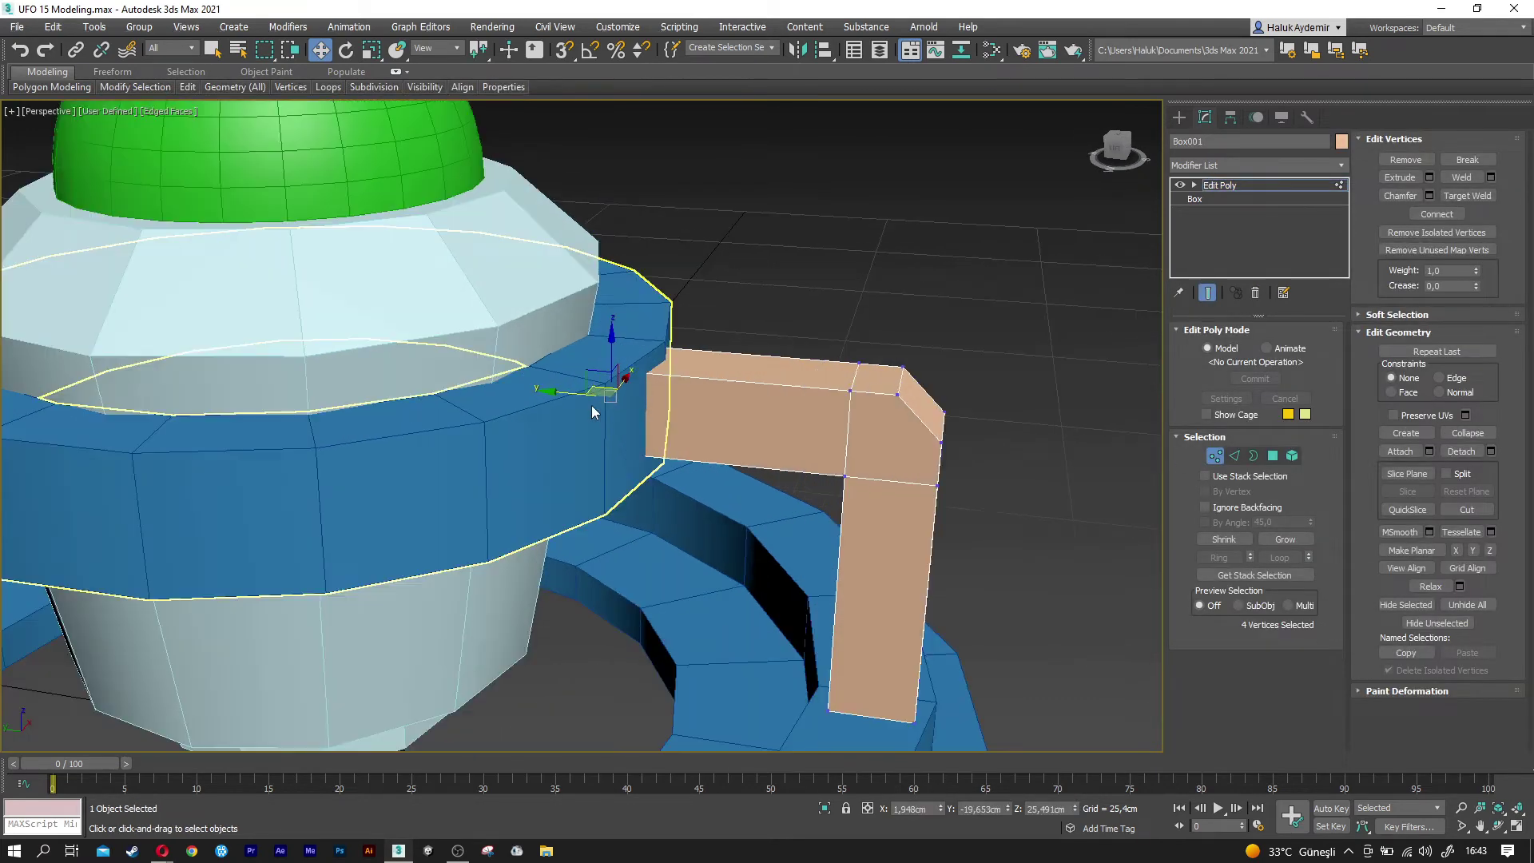
key(F3)
drag(583, 394, 592, 403)
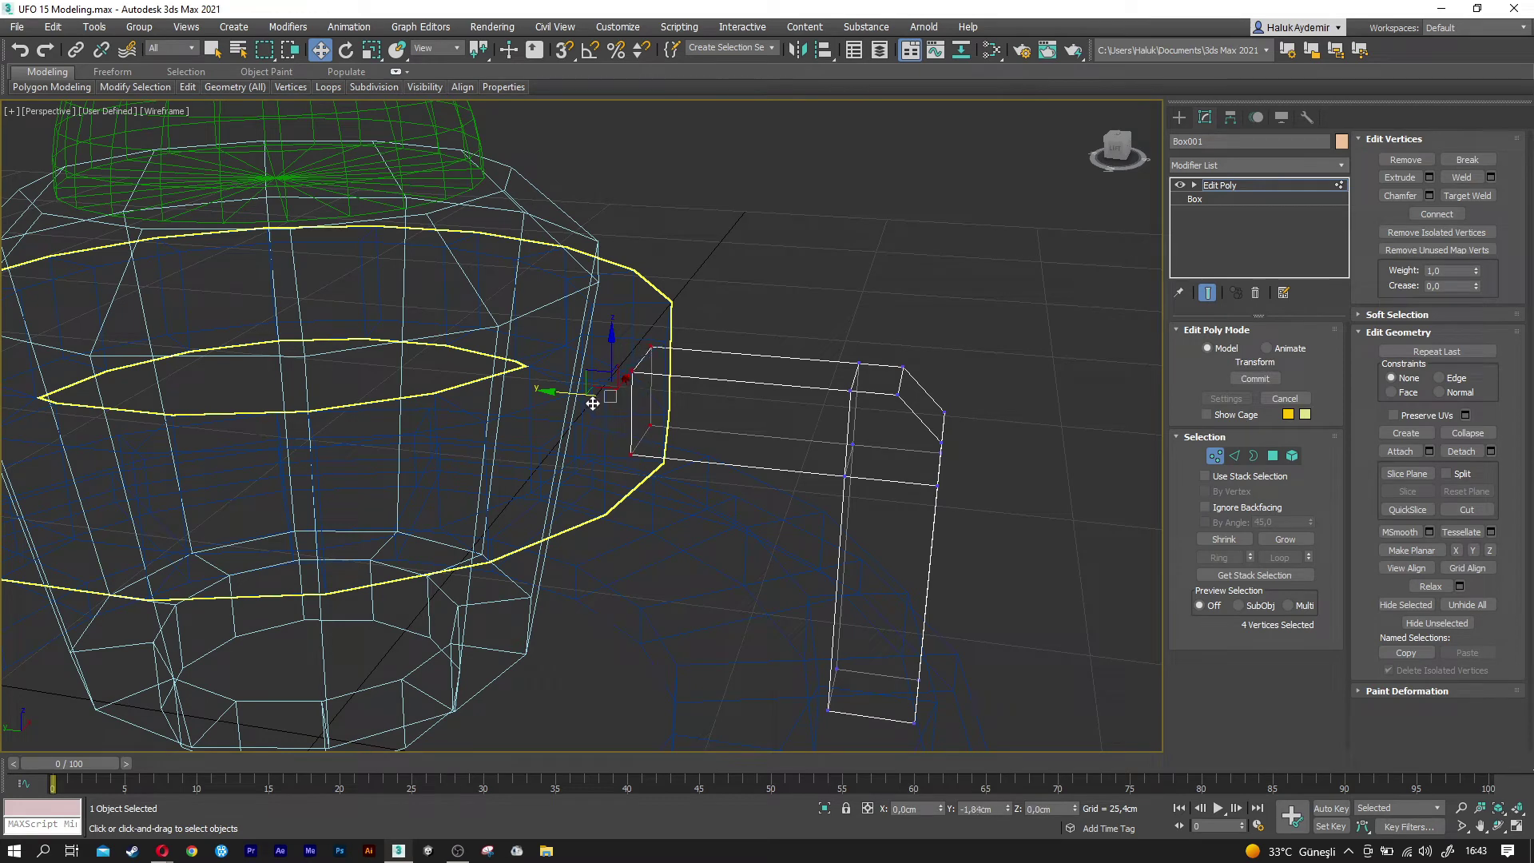
right_click(592, 404)
key(F3)
click(1214, 457)
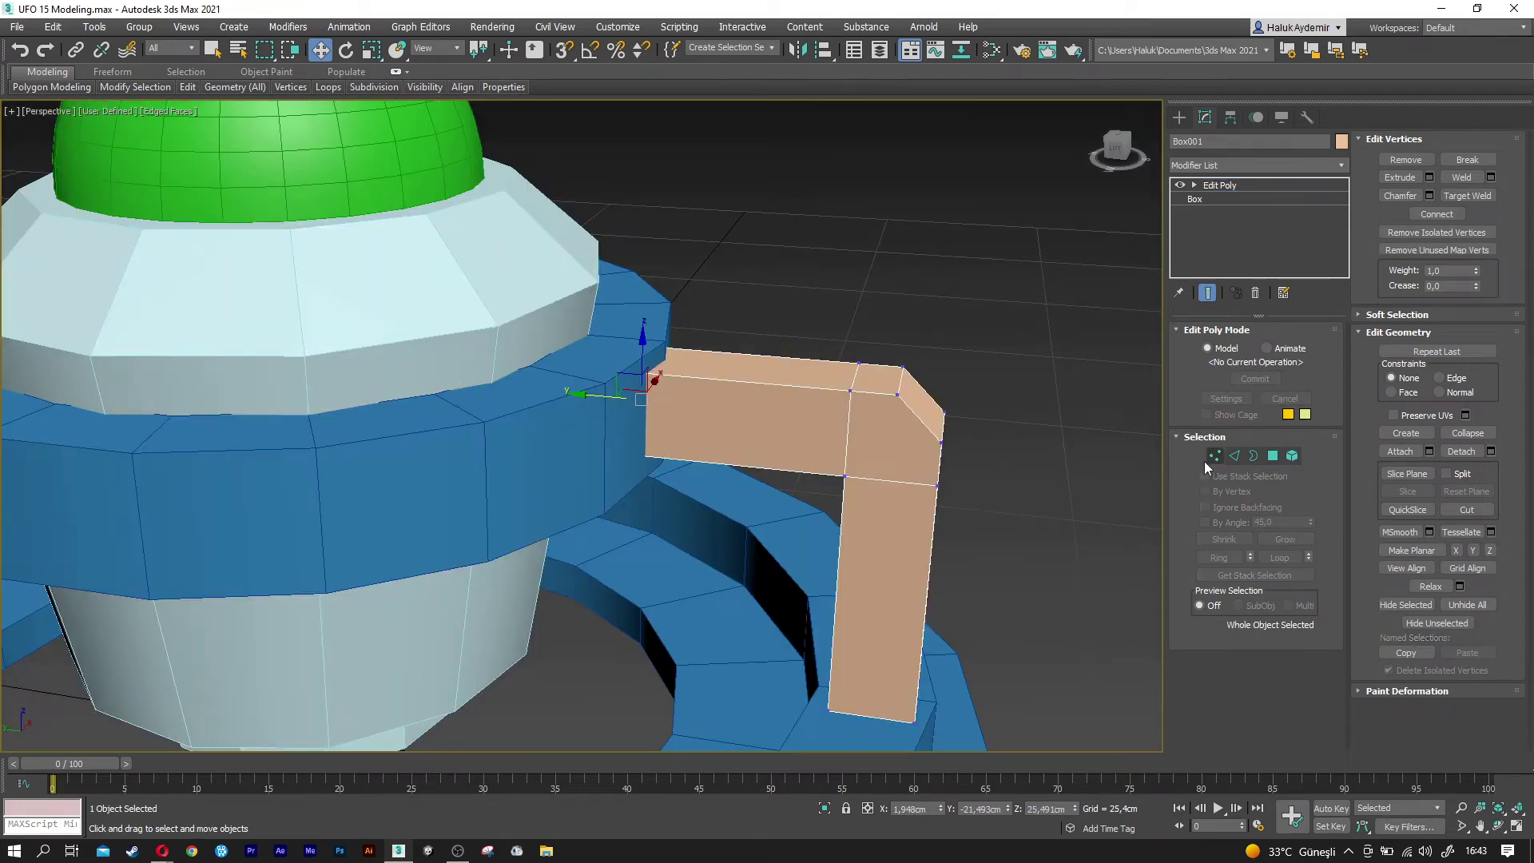
scroll(742, 491, down, 2)
scroll(743, 492, down, 5)
alt+middle_drag(742, 491, 453, 534)
key(t)
key(F3)
key(z)
scroll(613, 610, down, 2)
middle_drag(609, 609, 599, 578)
key(p)
key(F3)
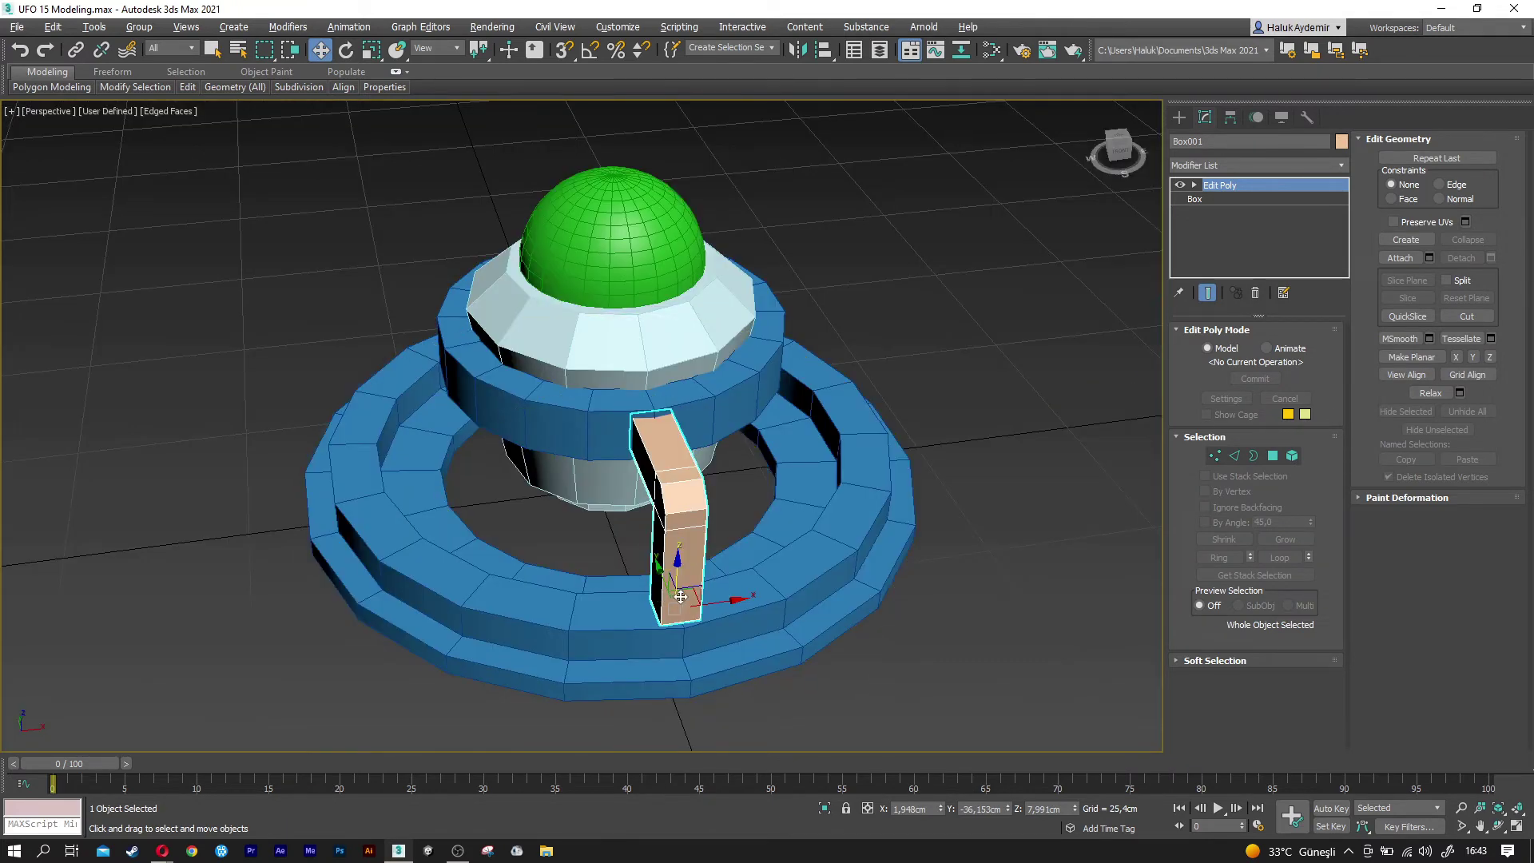
Align the arm to Tube002, centre-to-centre on X Position only.
alt+middle_drag(687, 595, 726, 593)
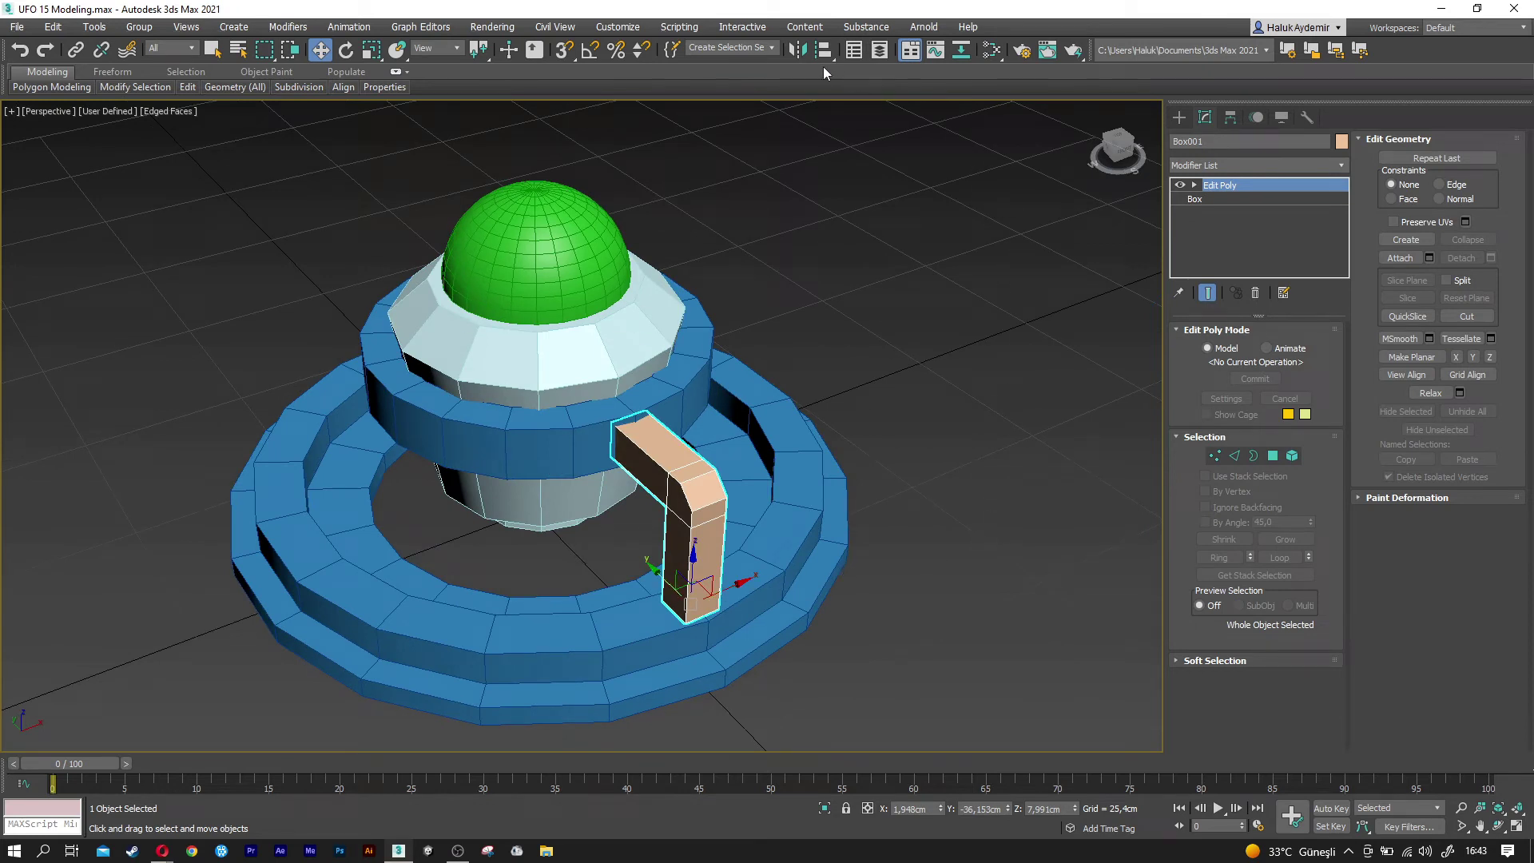
click(823, 50)
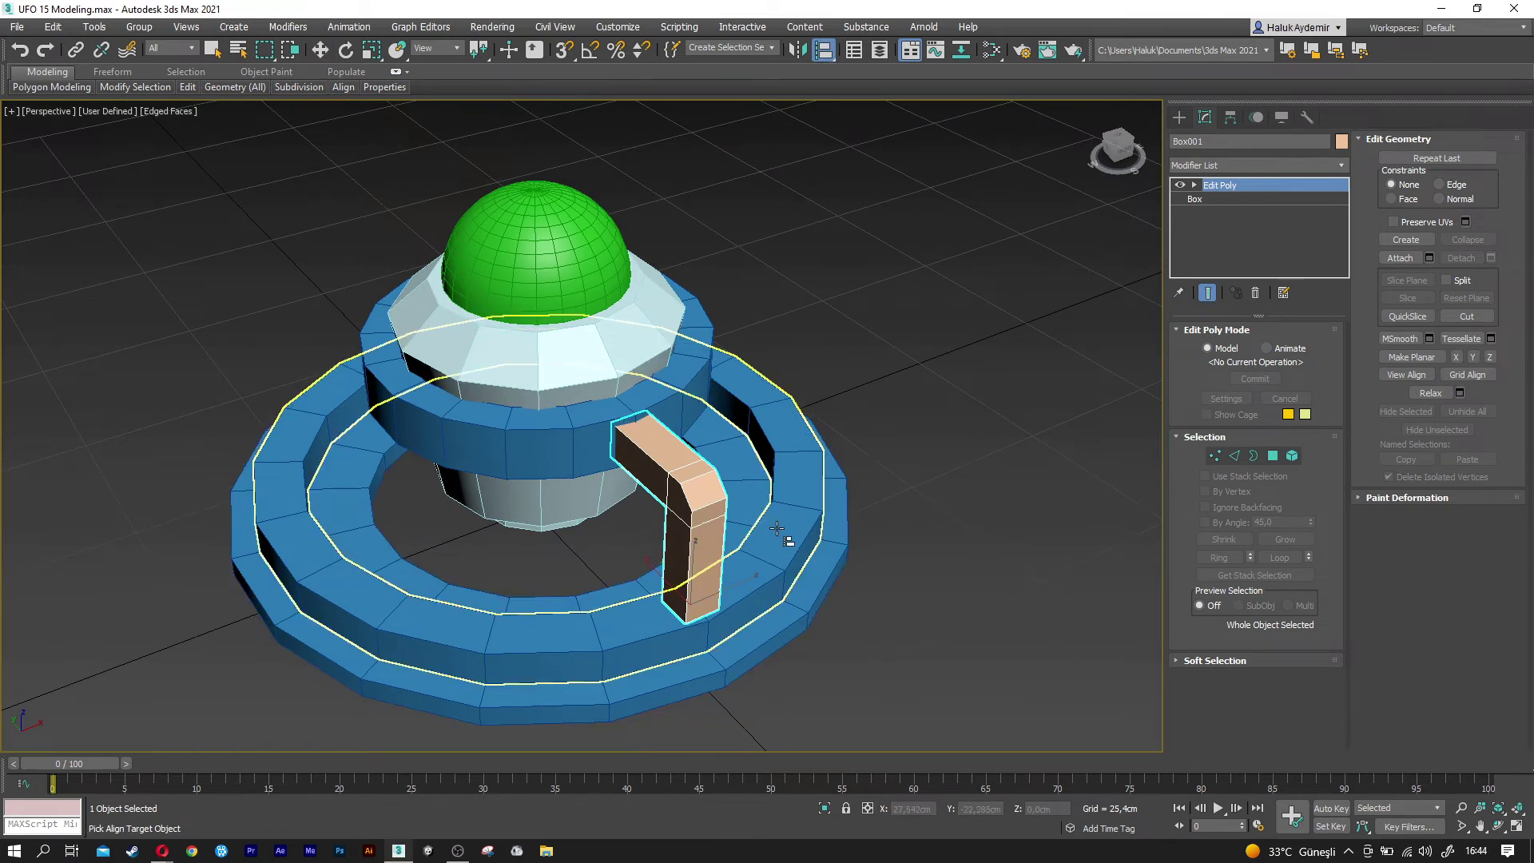
click(777, 529)
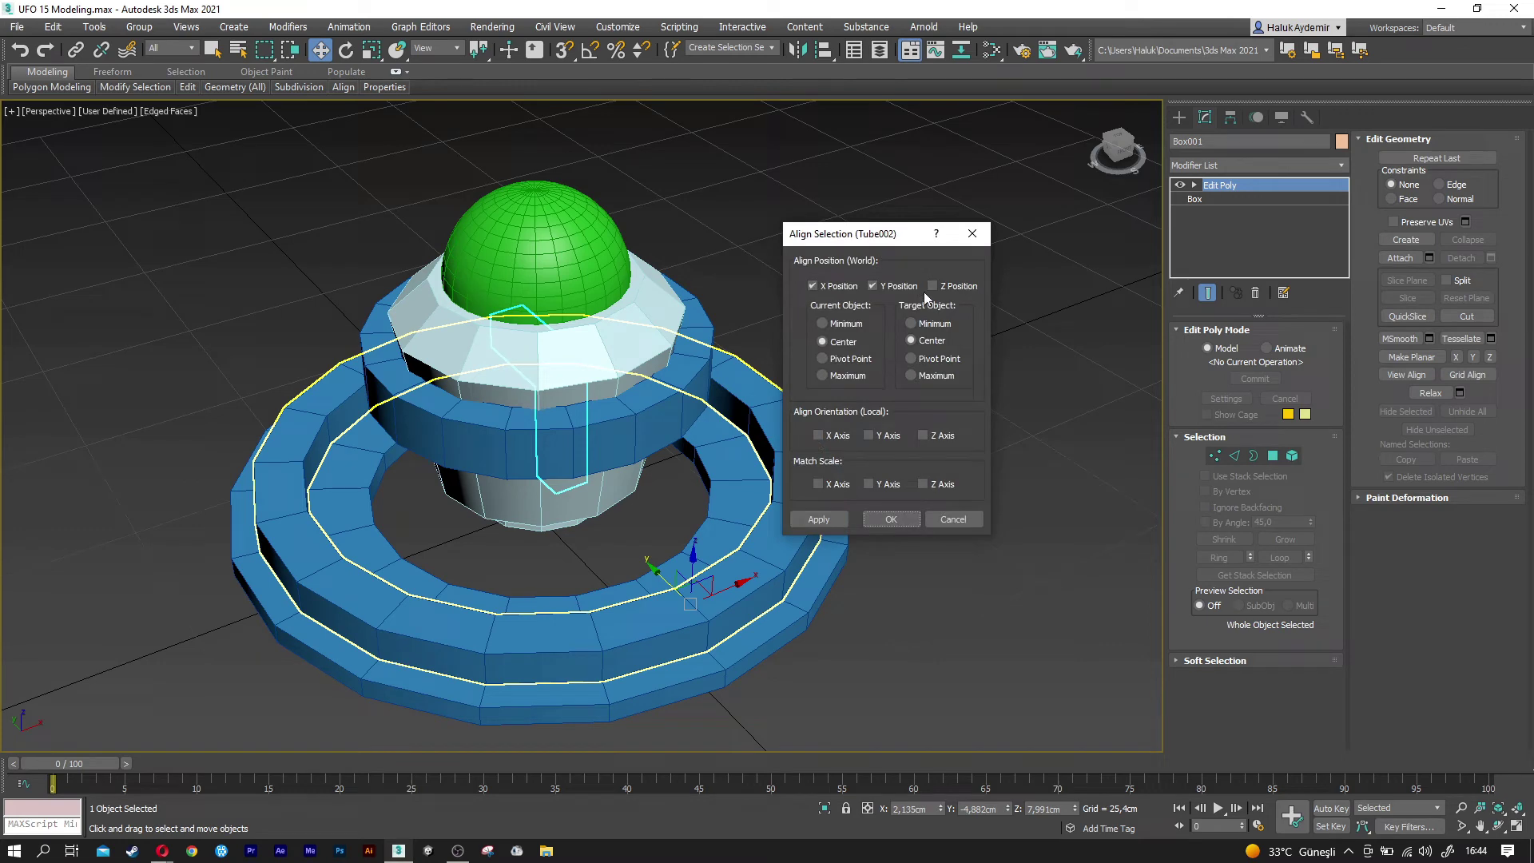
click(896, 289)
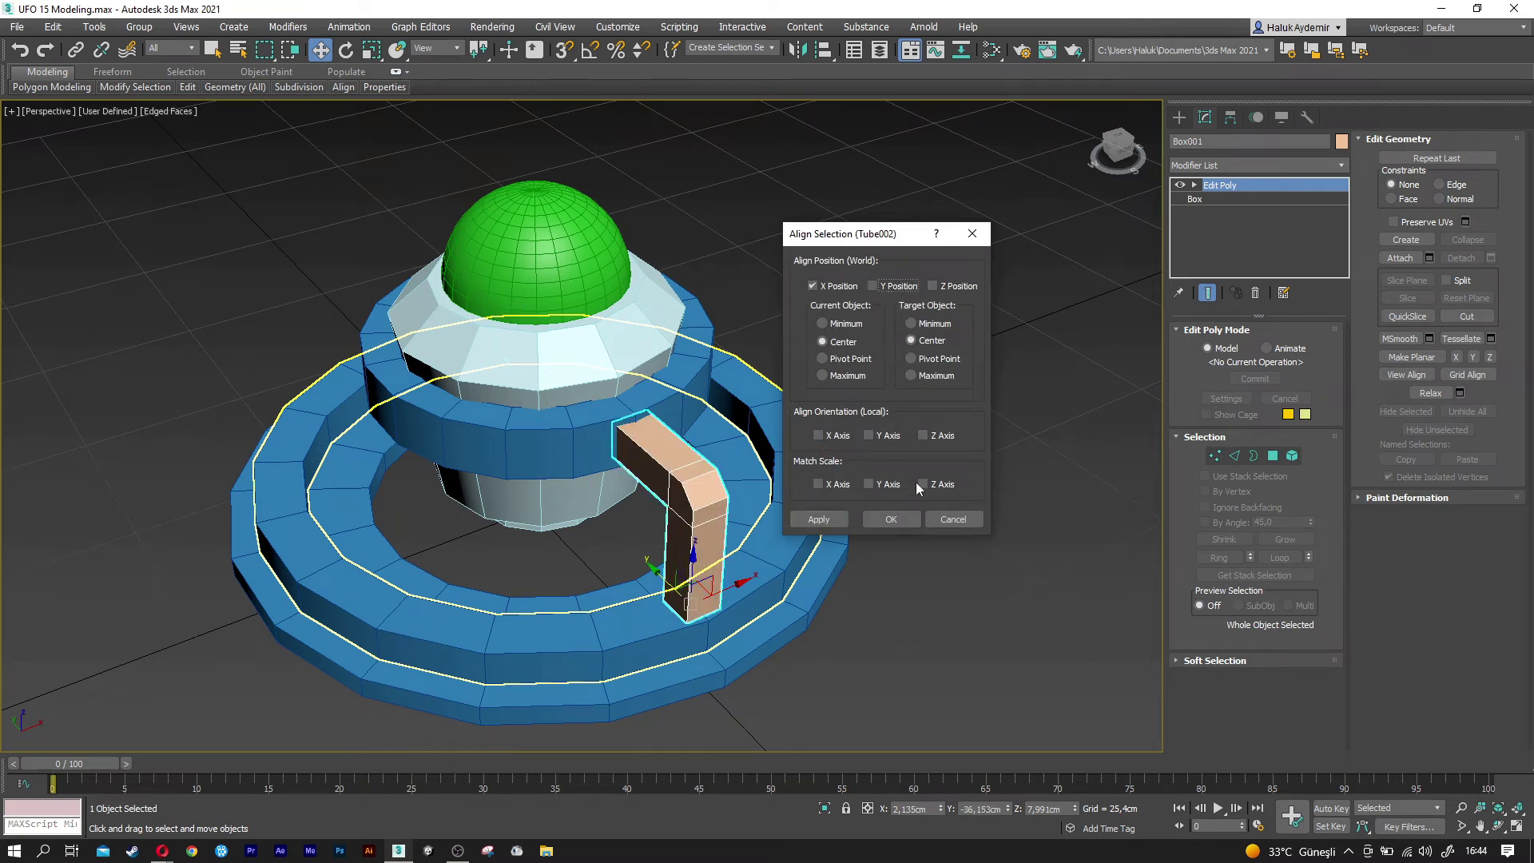
click(906, 521)
Switch to a wireframe Top view showing the whole ring.
alt+middle_drag(878, 524, 832, 552)
key(t)
key(z)
key(F3)
scroll(636, 552, down, 2)
scroll(637, 548, down, 3)
middle_drag(662, 452, 668, 487)
scroll(633, 599, down, 2)
Clone the arm as Box002 and rotate it 180° about Z to face outward.
shift+drag(611, 612, 621, 257)
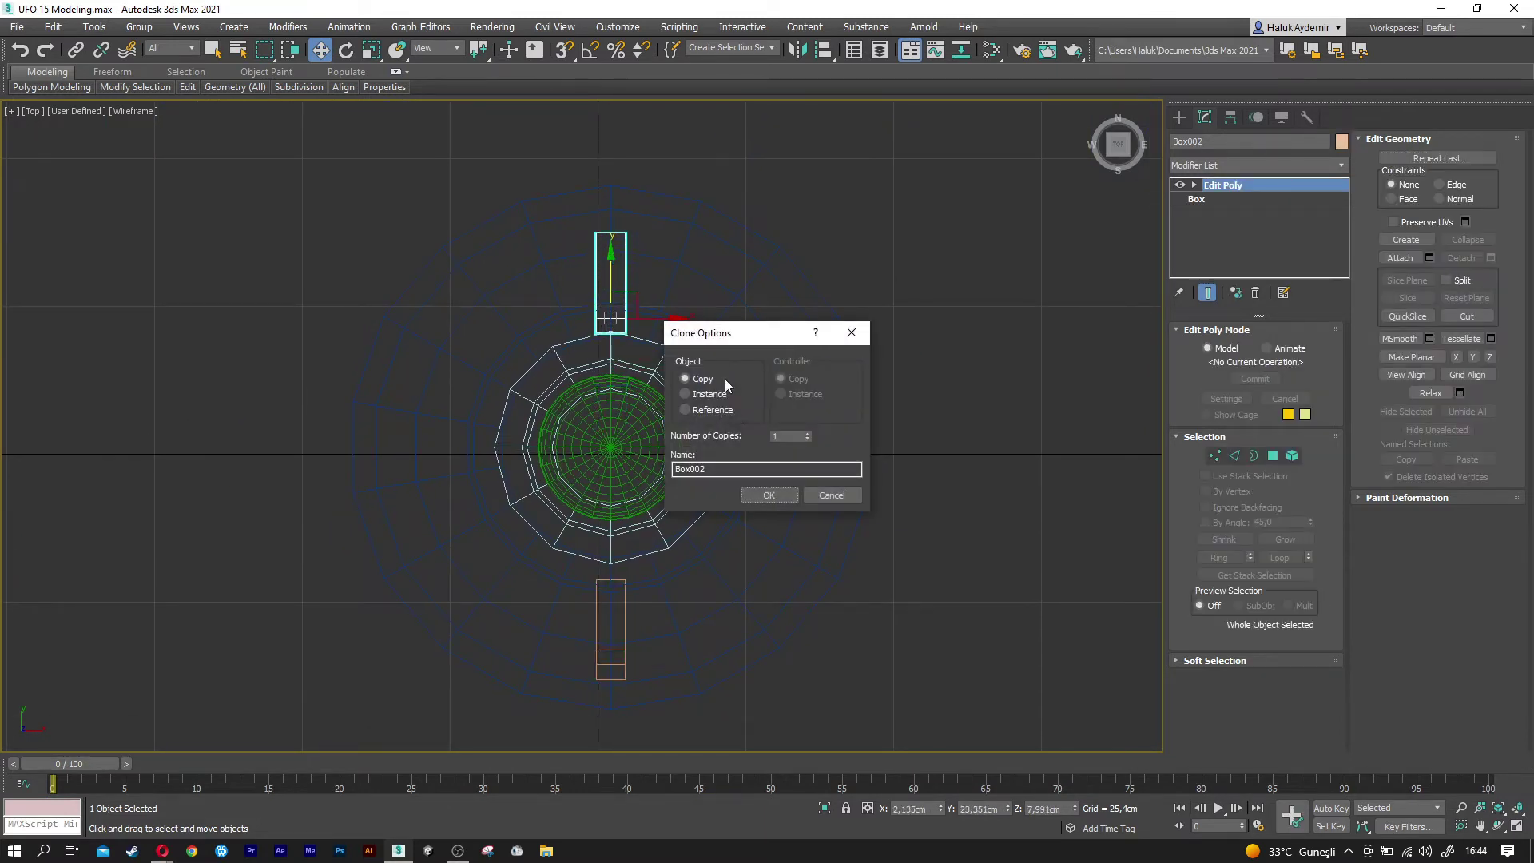
click(757, 491)
scroll(606, 240, up, 3)
key(e)
drag(645, 415, 681, 466)
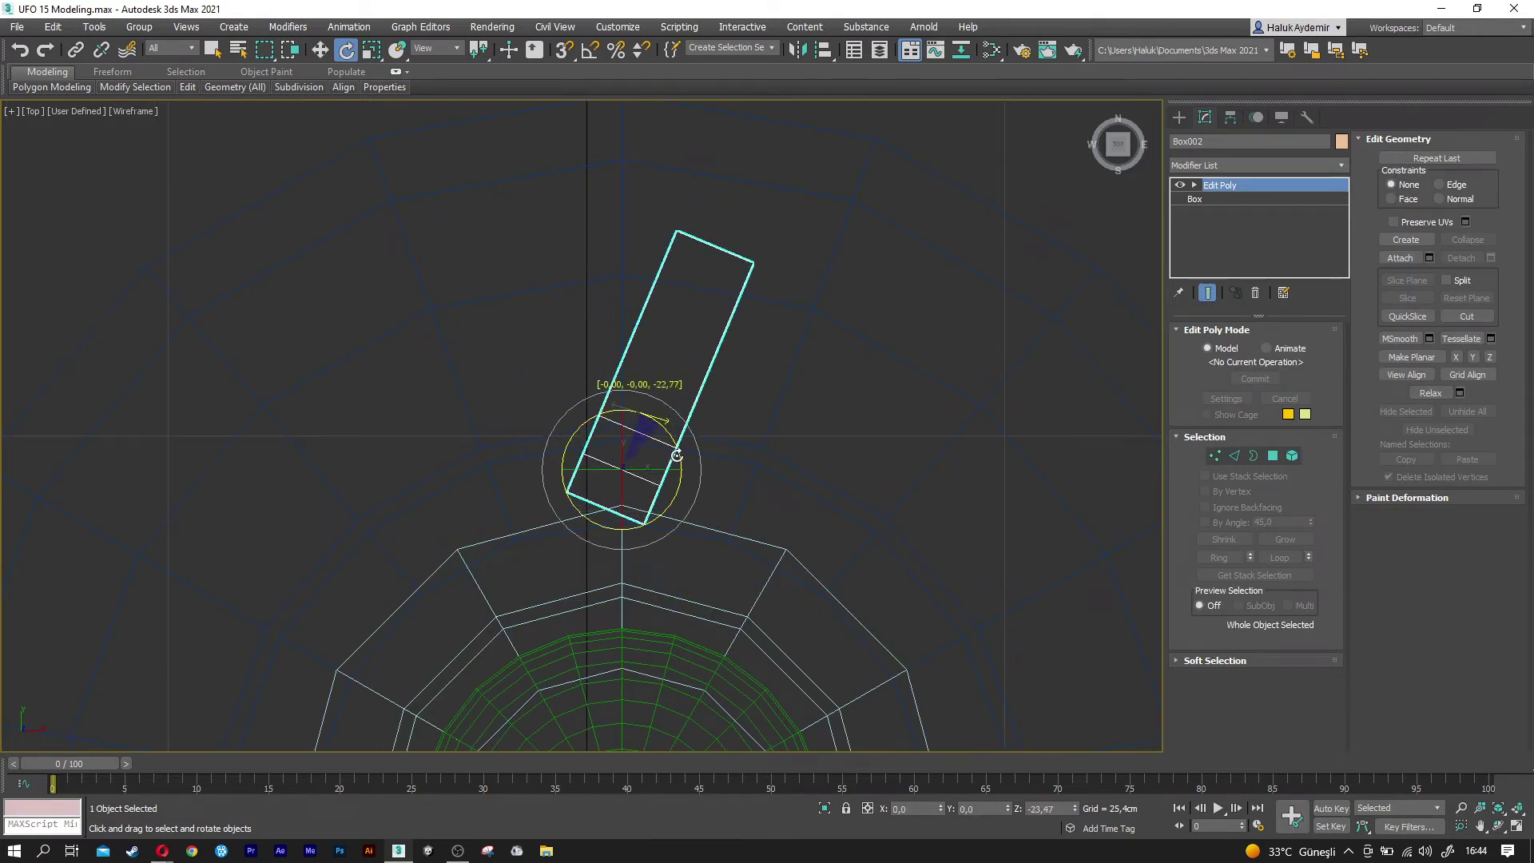
right_click(680, 466)
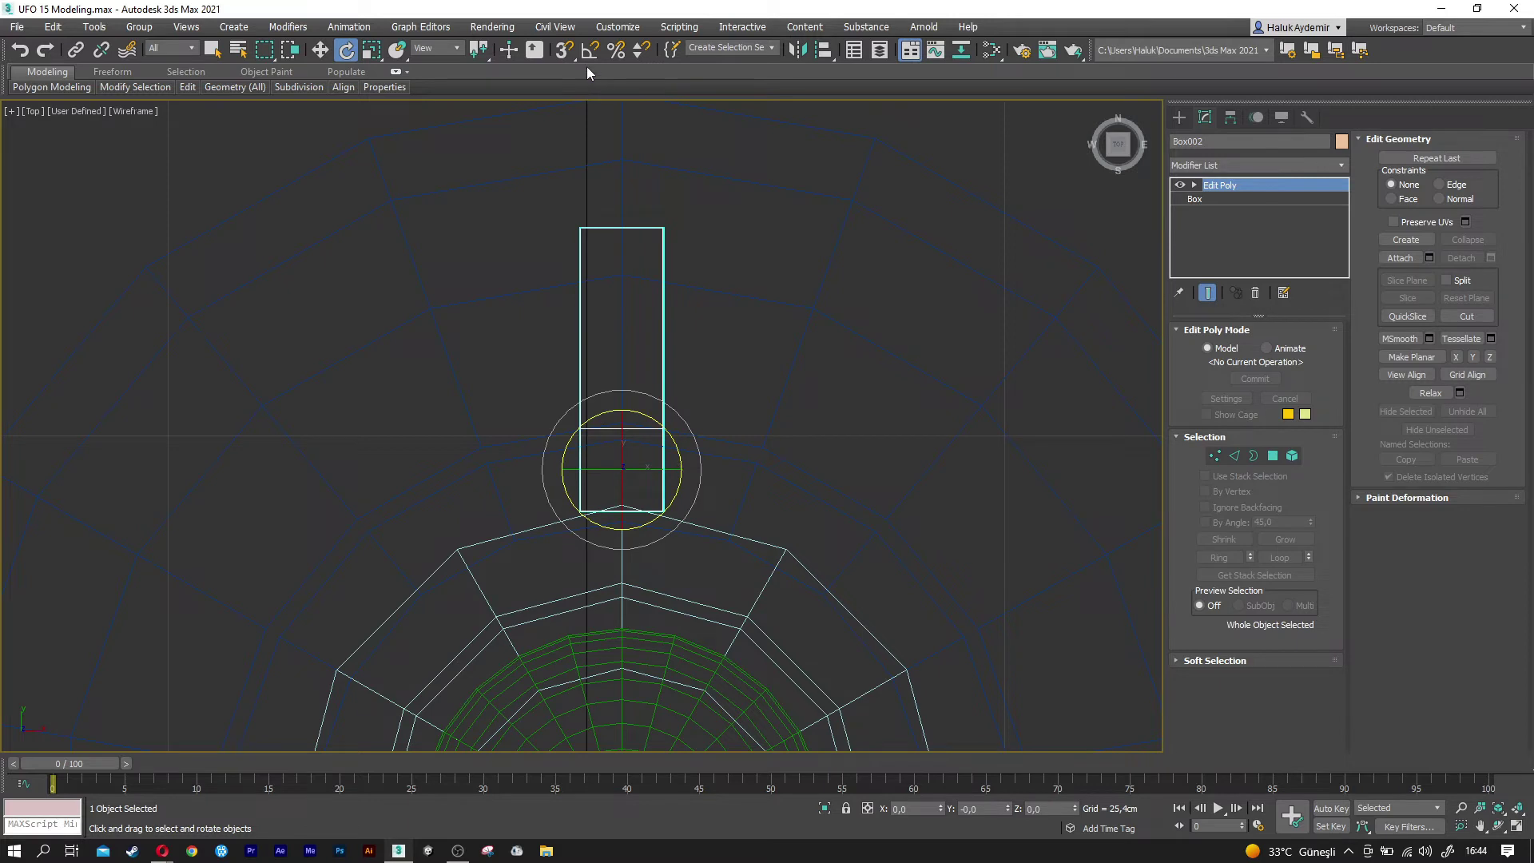
drag(649, 416, 718, 614)
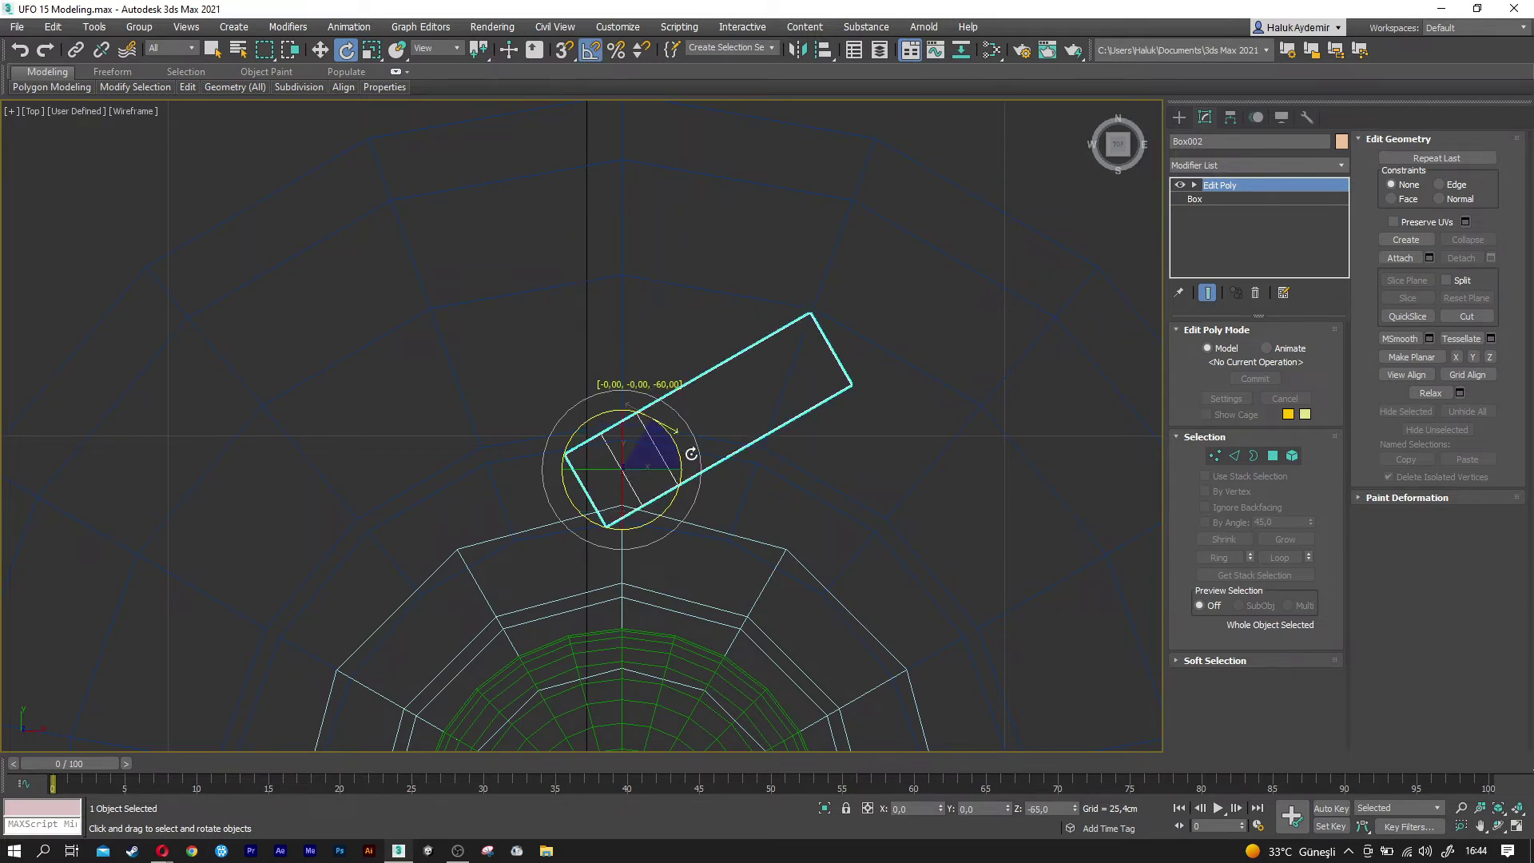
Move Box002 up along Y opposite the original arm, then return to Perspective.
key(w)
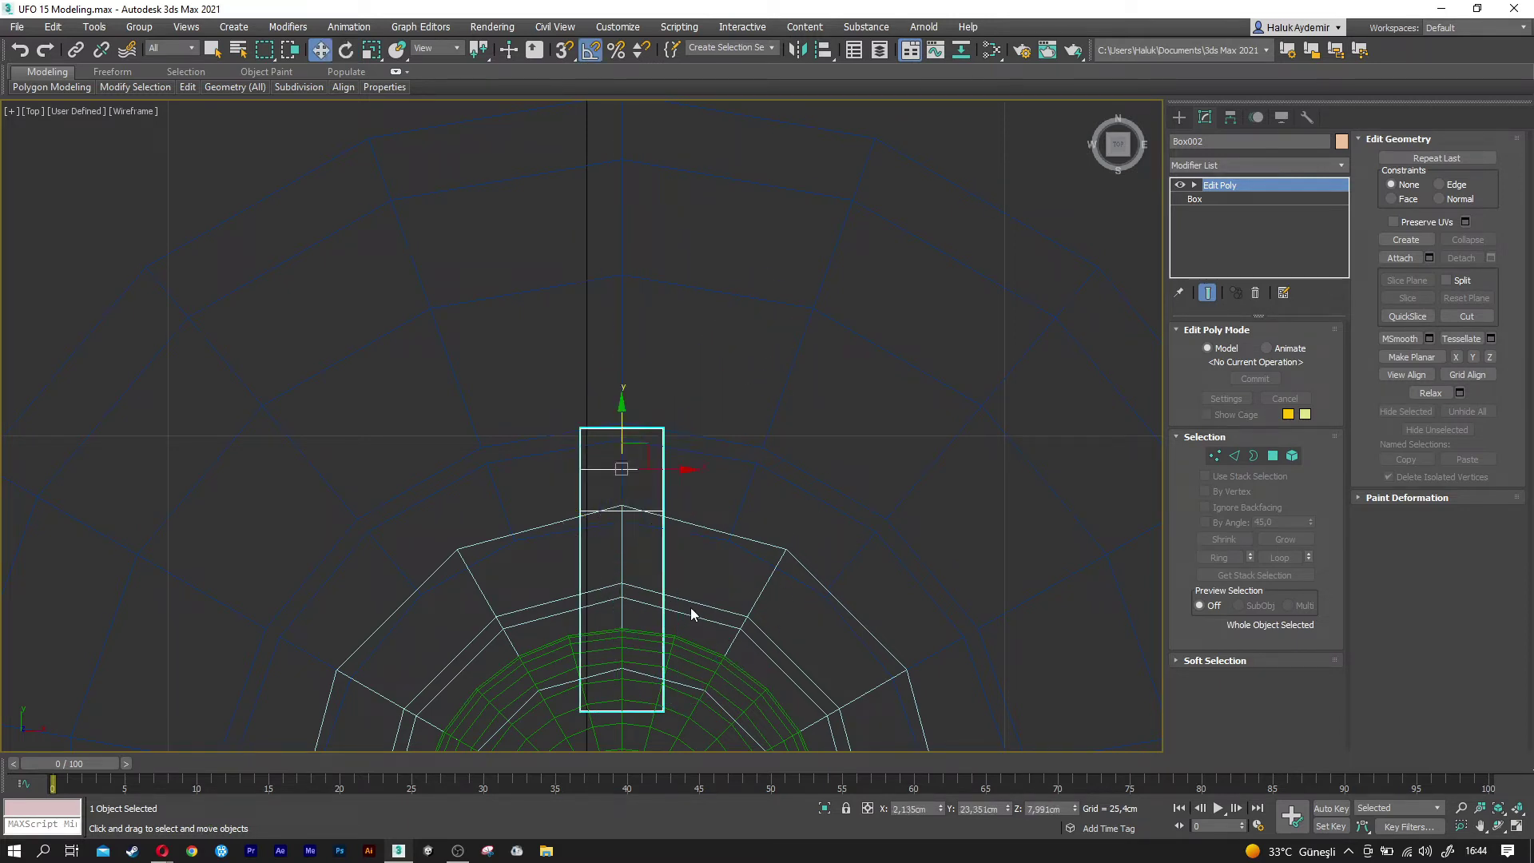
drag(623, 421, 624, 192)
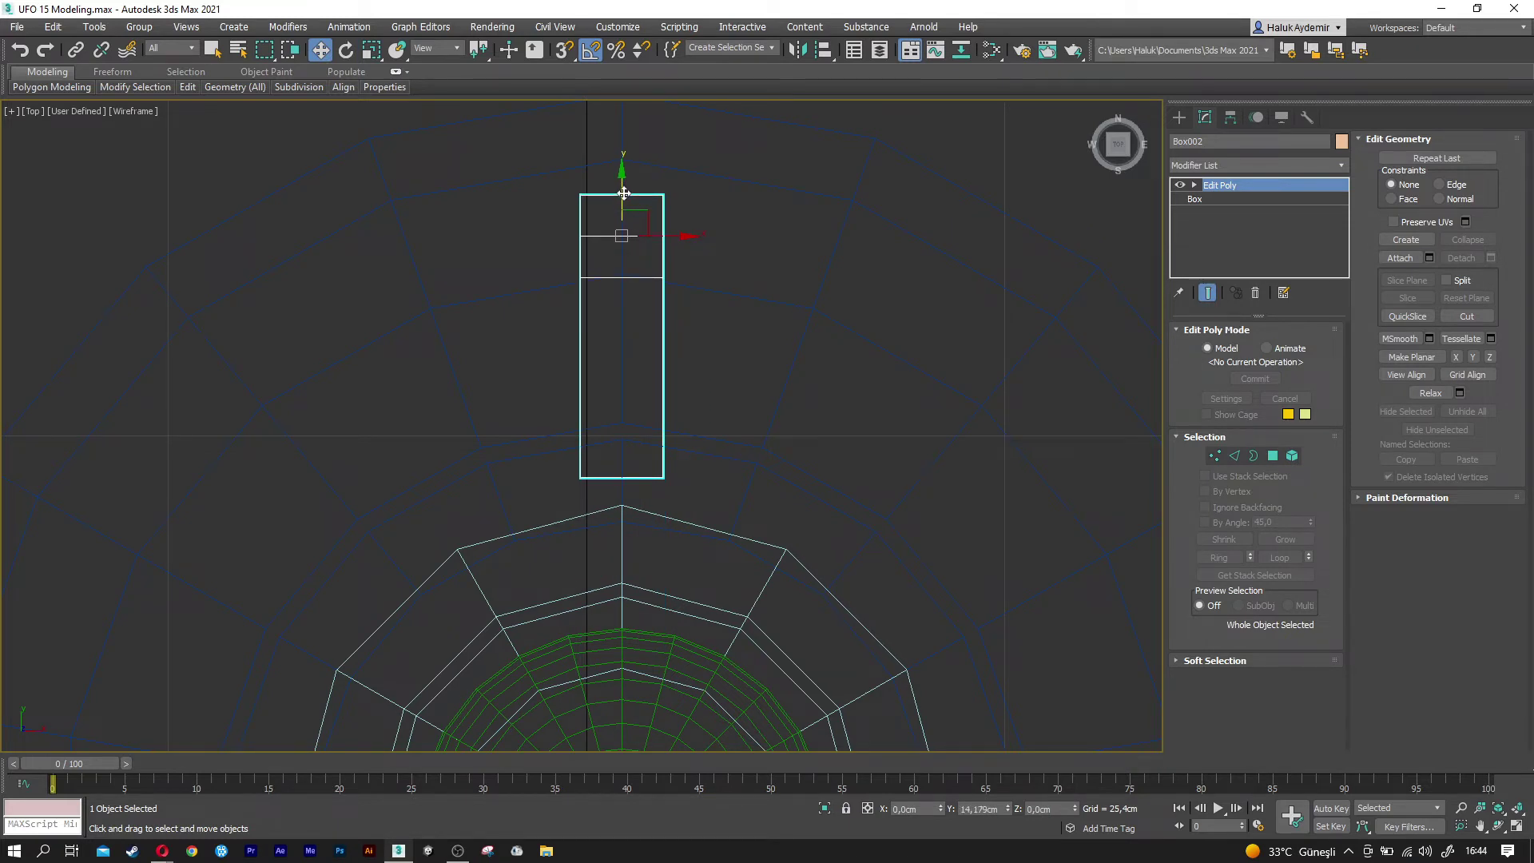
middle_drag(624, 193, 624, 250)
drag(624, 250, 632, 230)
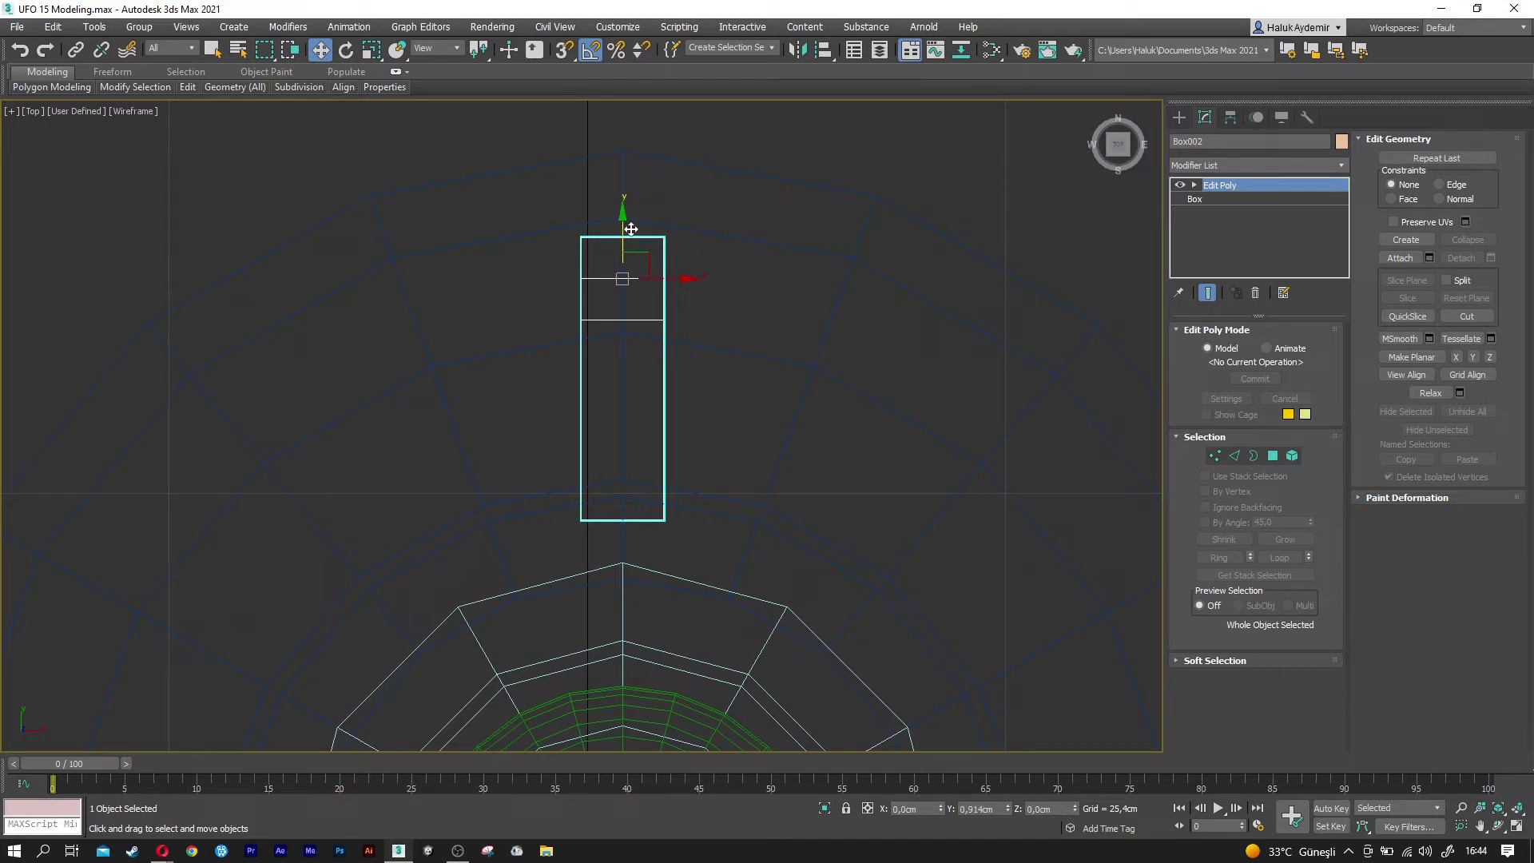
drag(632, 231, 632, 231)
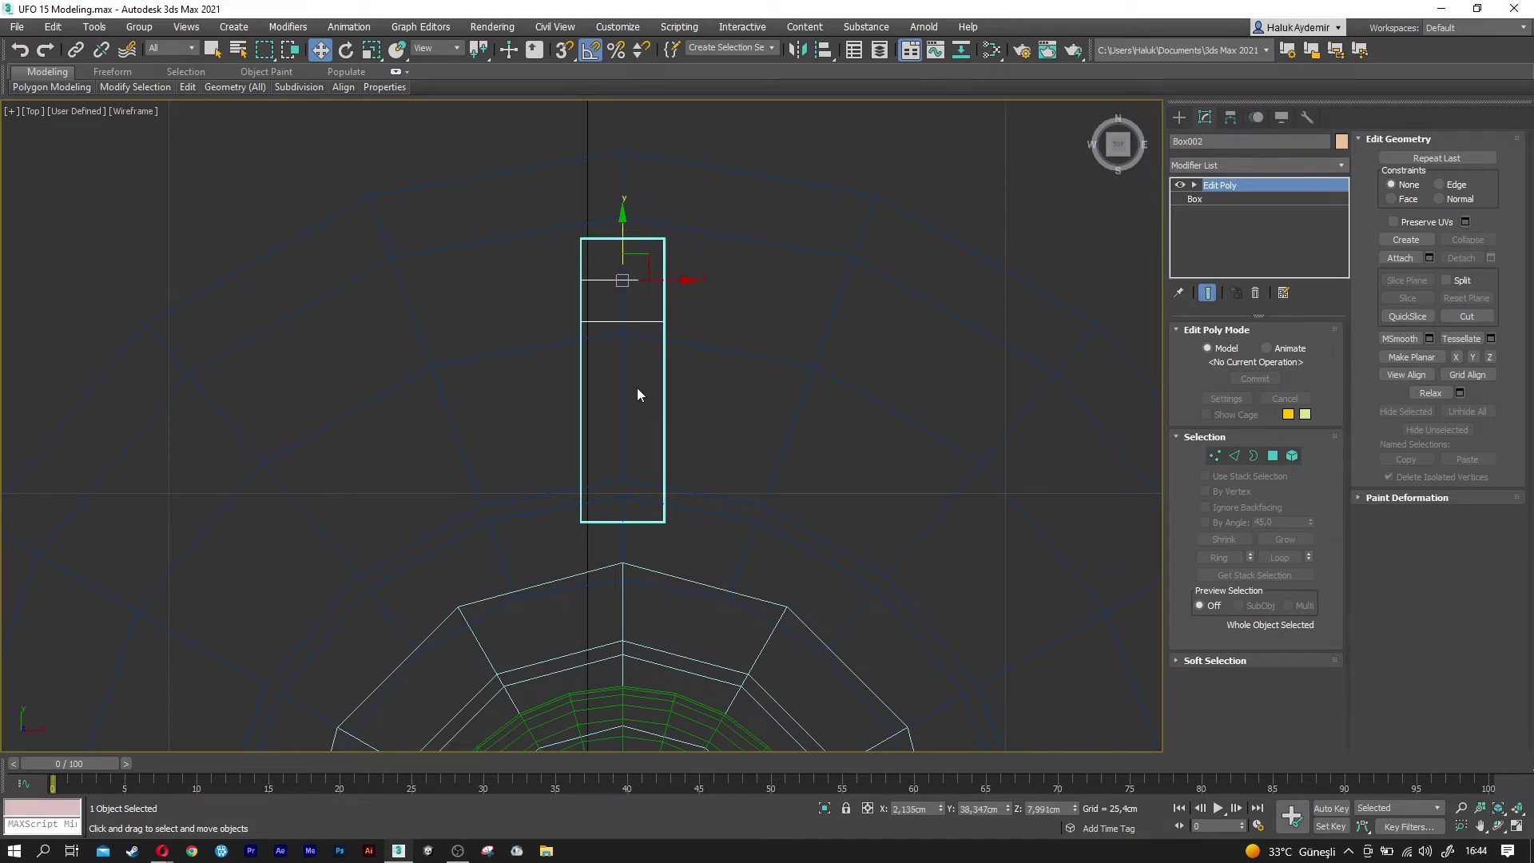
key(p)
scroll(775, 385, up, 5)
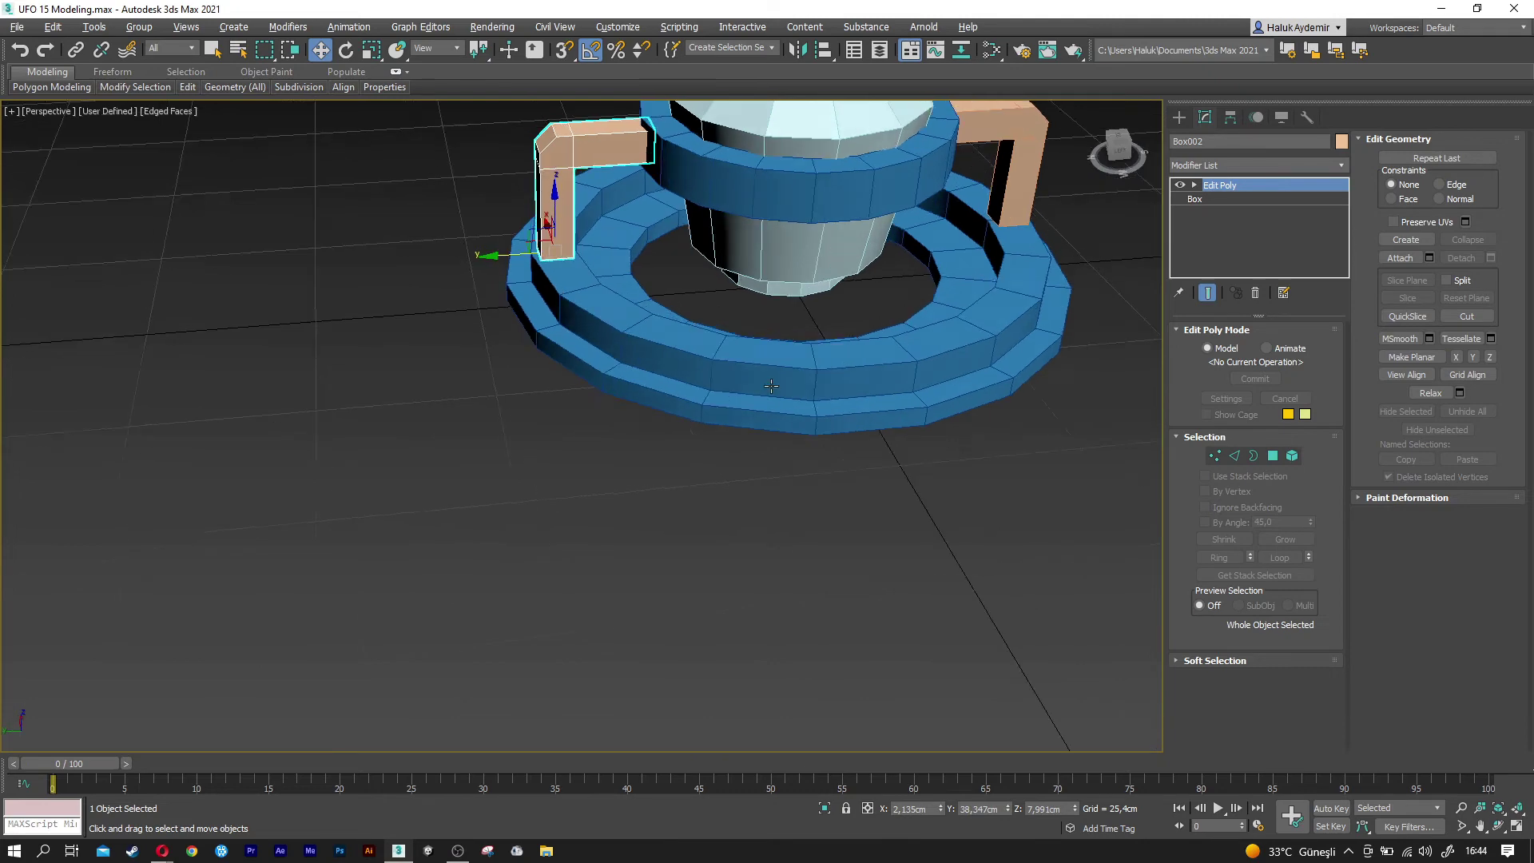
Select both arms and Shift-rotate copies 60° about Z around the core.
scroll(880, 380, down, 5)
mouse_move(880, 381)
alt+middle_down()
mouse_move(736, 455)
mouse_move(877, 374)
alt+middle_up()
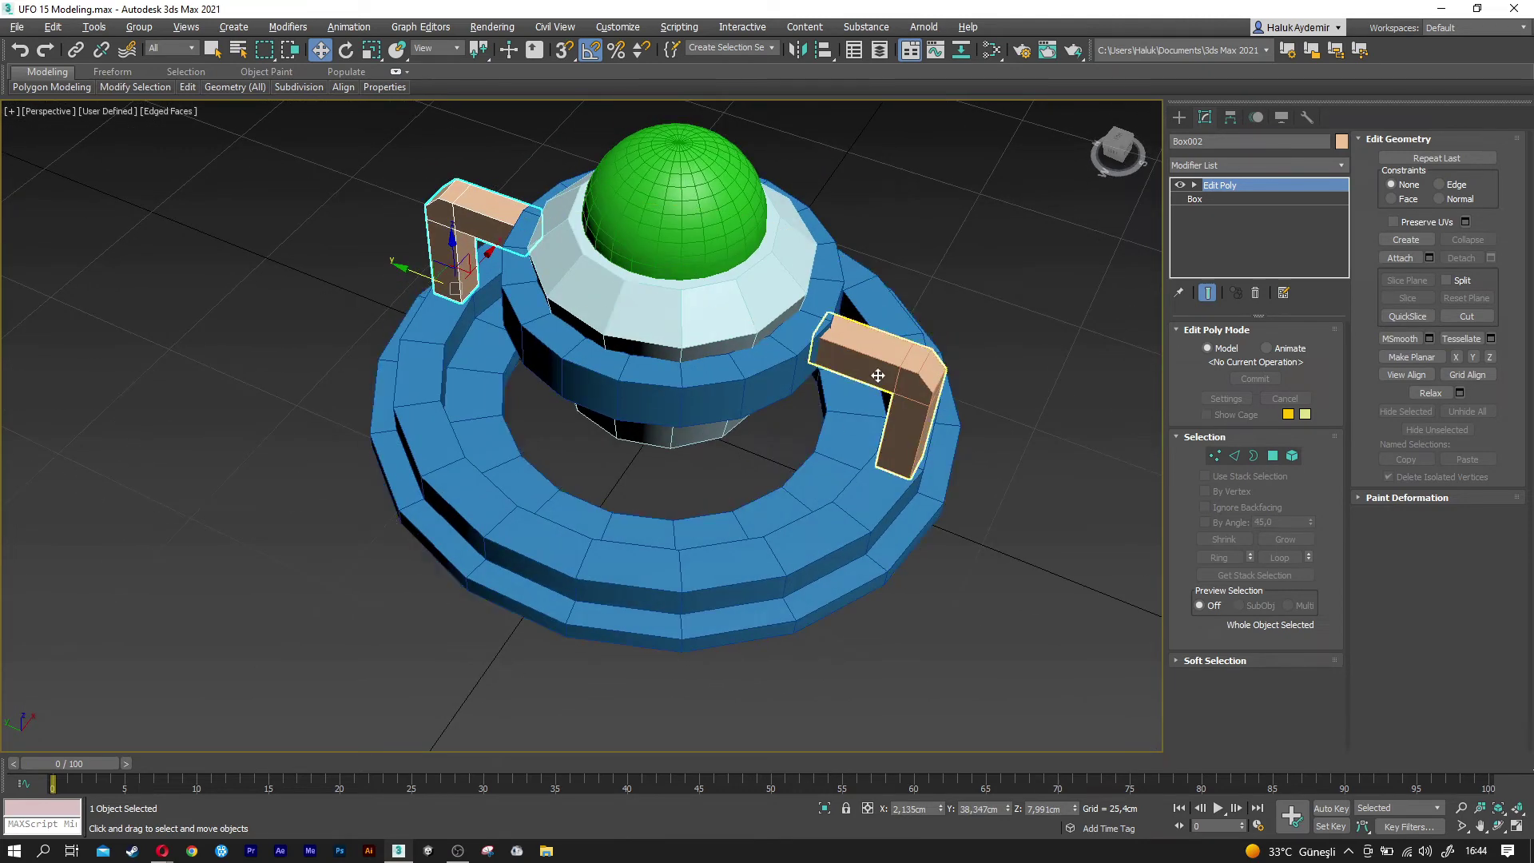
ctrl+click(878, 374)
key(e)
shift+drag(678, 364, 704, 359)
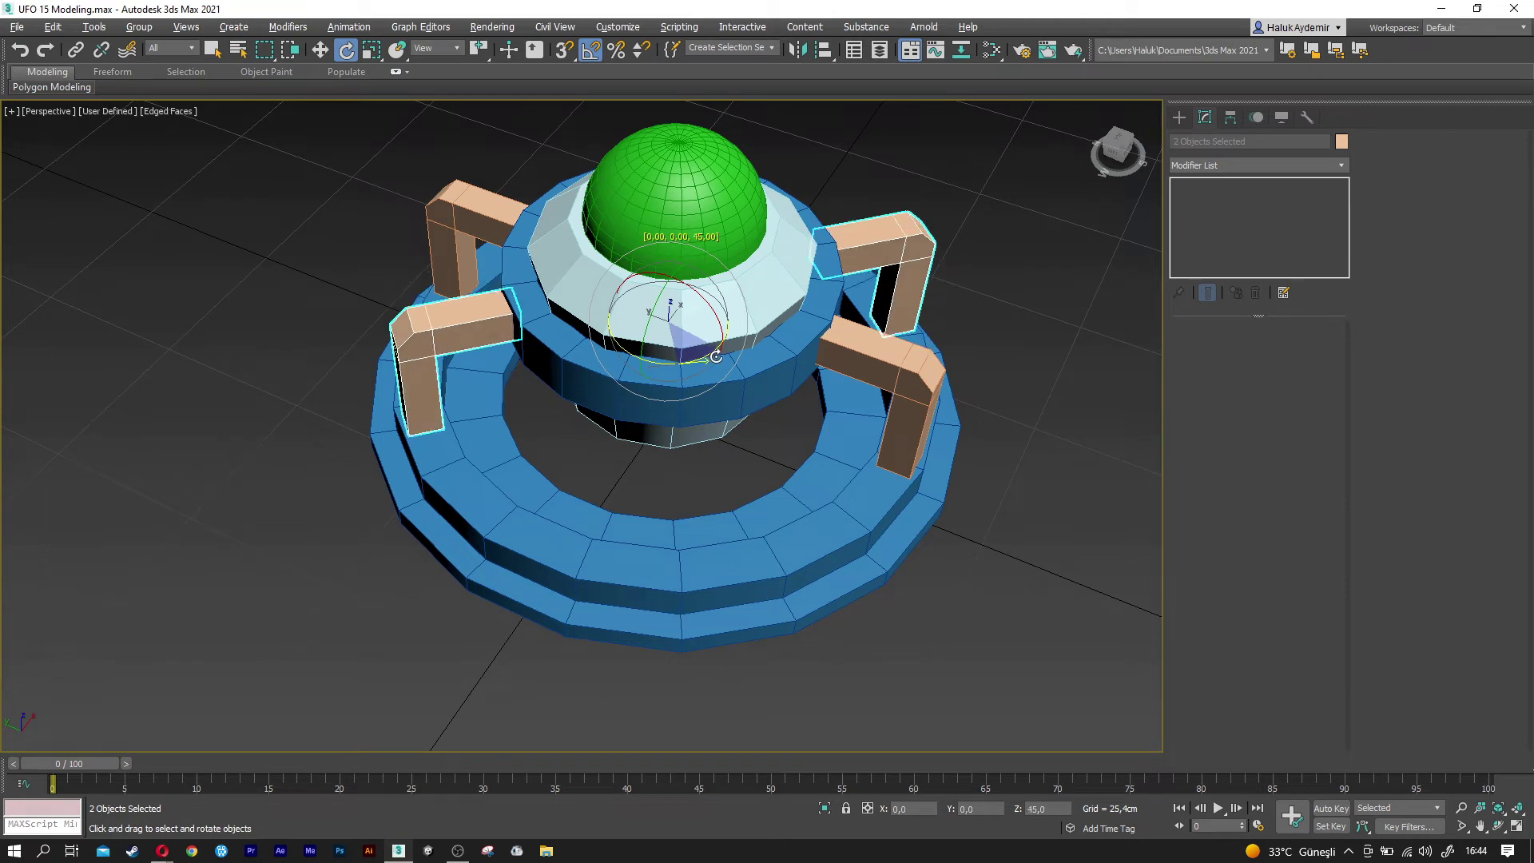
shift+drag(703, 360, 734, 364)
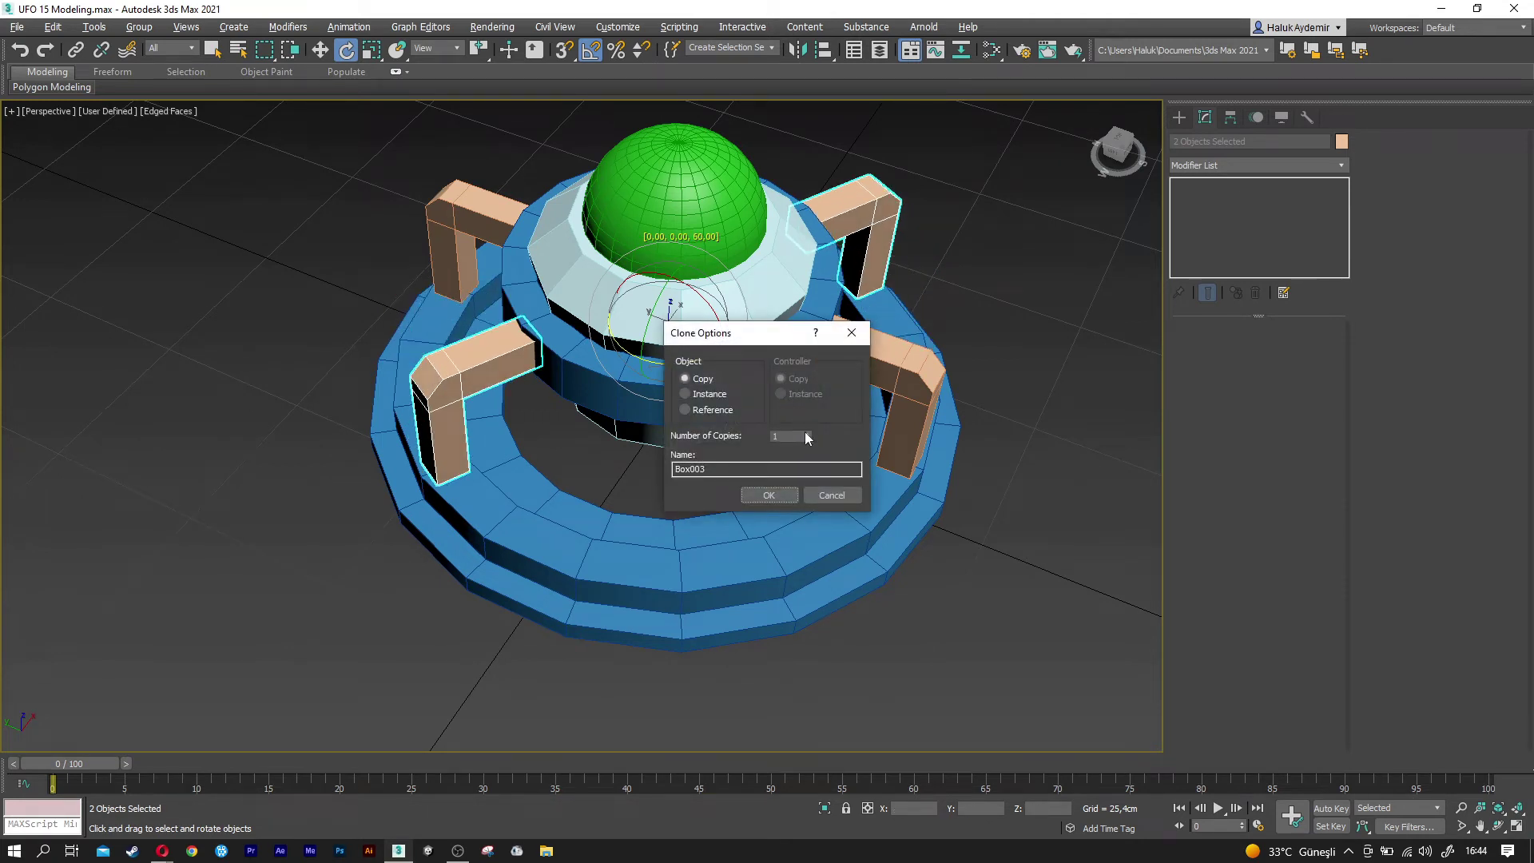
click(771, 495)
Clear the selection and orbit to inspect the six legs around the core.
mouse_move(894, 436)
middle_down()
mouse_move(776, 461)
mouse_move(678, 455)
middle_up()
key(w)
click(951, 420)
mouse_move(870, 431)
alt+middle_down()
mouse_move(877, 386)
mouse_move(912, 353)
mouse_move(831, 410)
mouse_move(855, 447)
mouse_move(733, 472)
mouse_move(960, 396)
alt+middle_up()
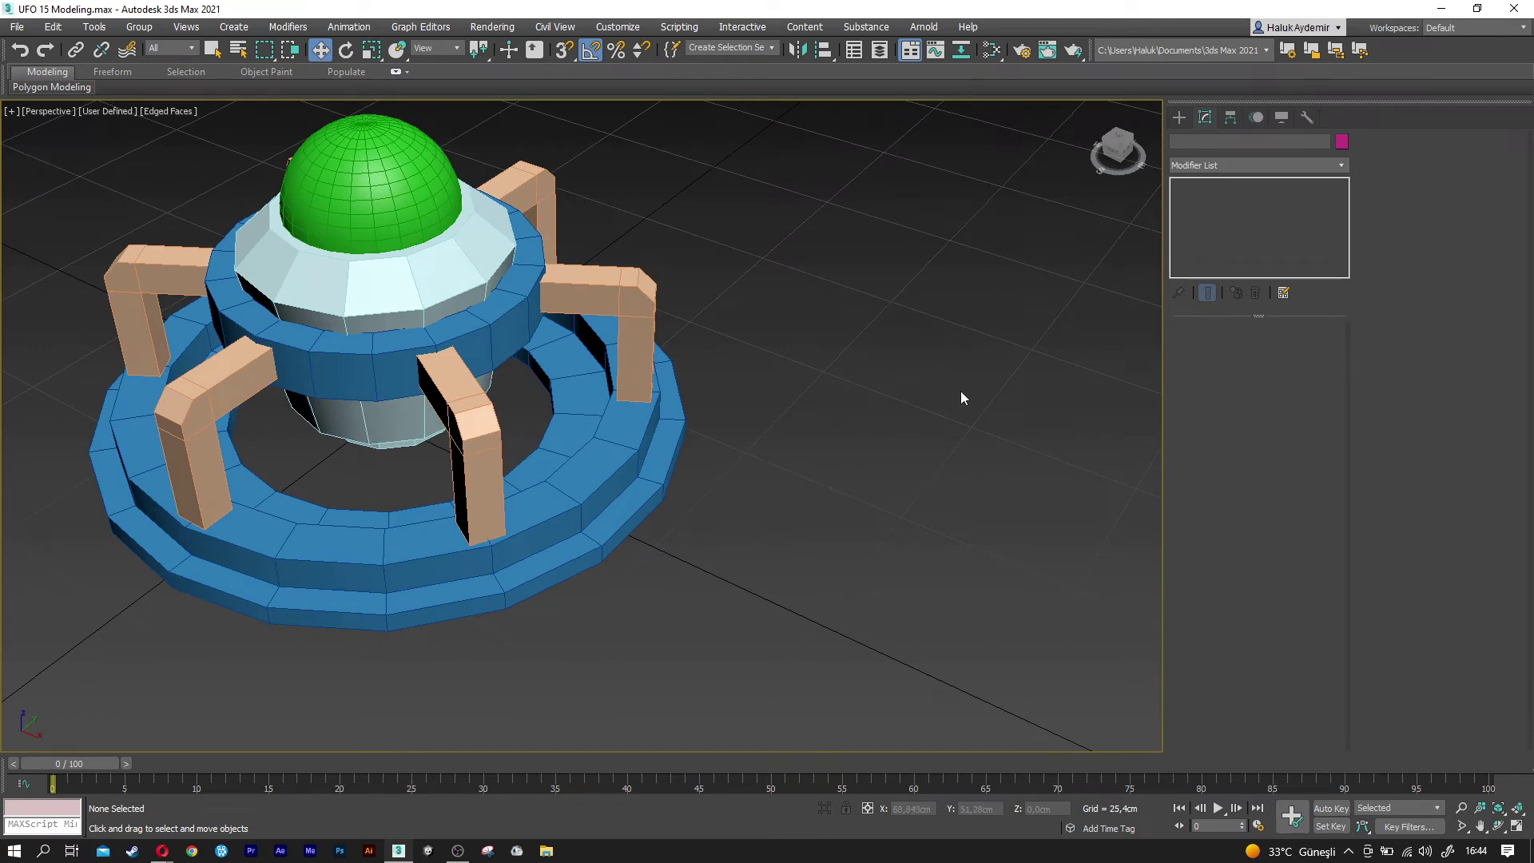
click(1180, 118)
mouse_move(847, 423)
alt+middle_down()
mouse_move(838, 438)
mouse_move(884, 444)
alt+middle_up()
middle_drag(870, 510, 788, 505)
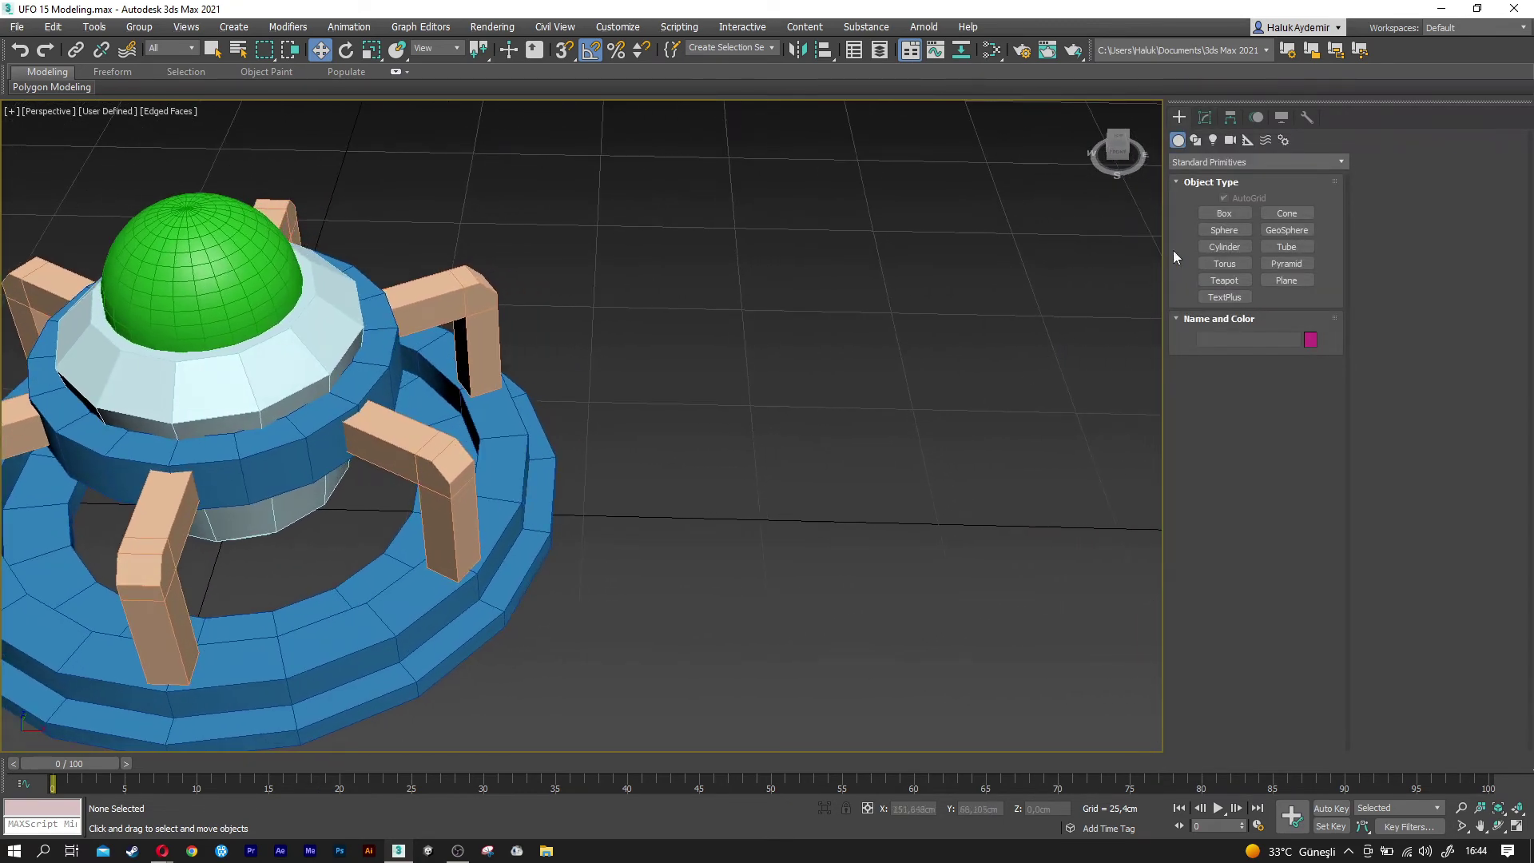
Create pink Box007 beside the UFO: Length 5, Width 30, Height 5 cm.
click(1224, 213)
mouse_move(619, 503)
mouse_down()
mouse_move(653, 528)
mouse_move(777, 529)
mouse_up()
click(787, 511)
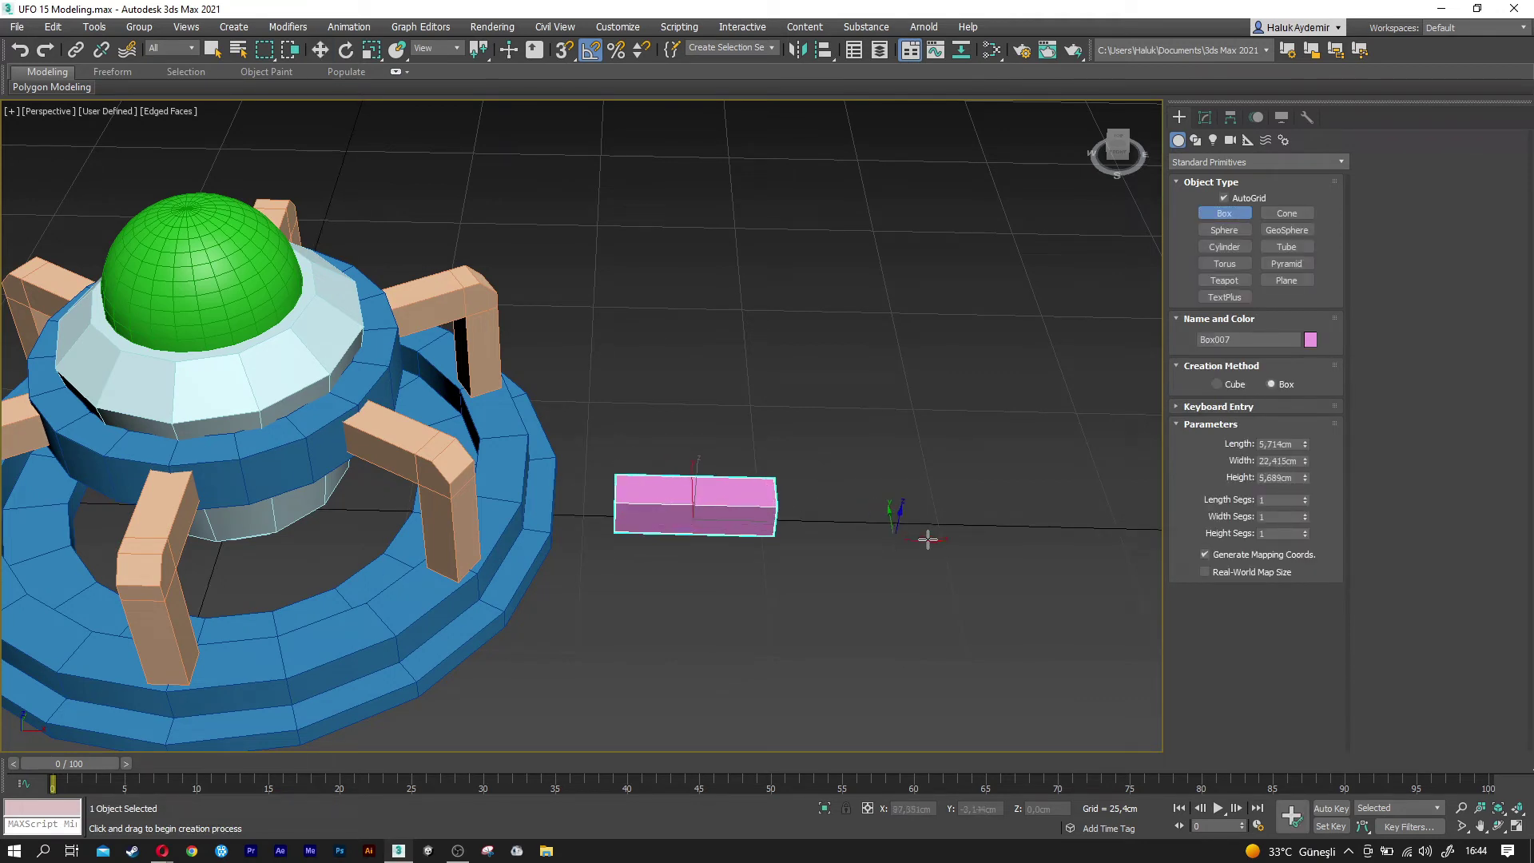
text(5)
key(Tab)
key(Tab)
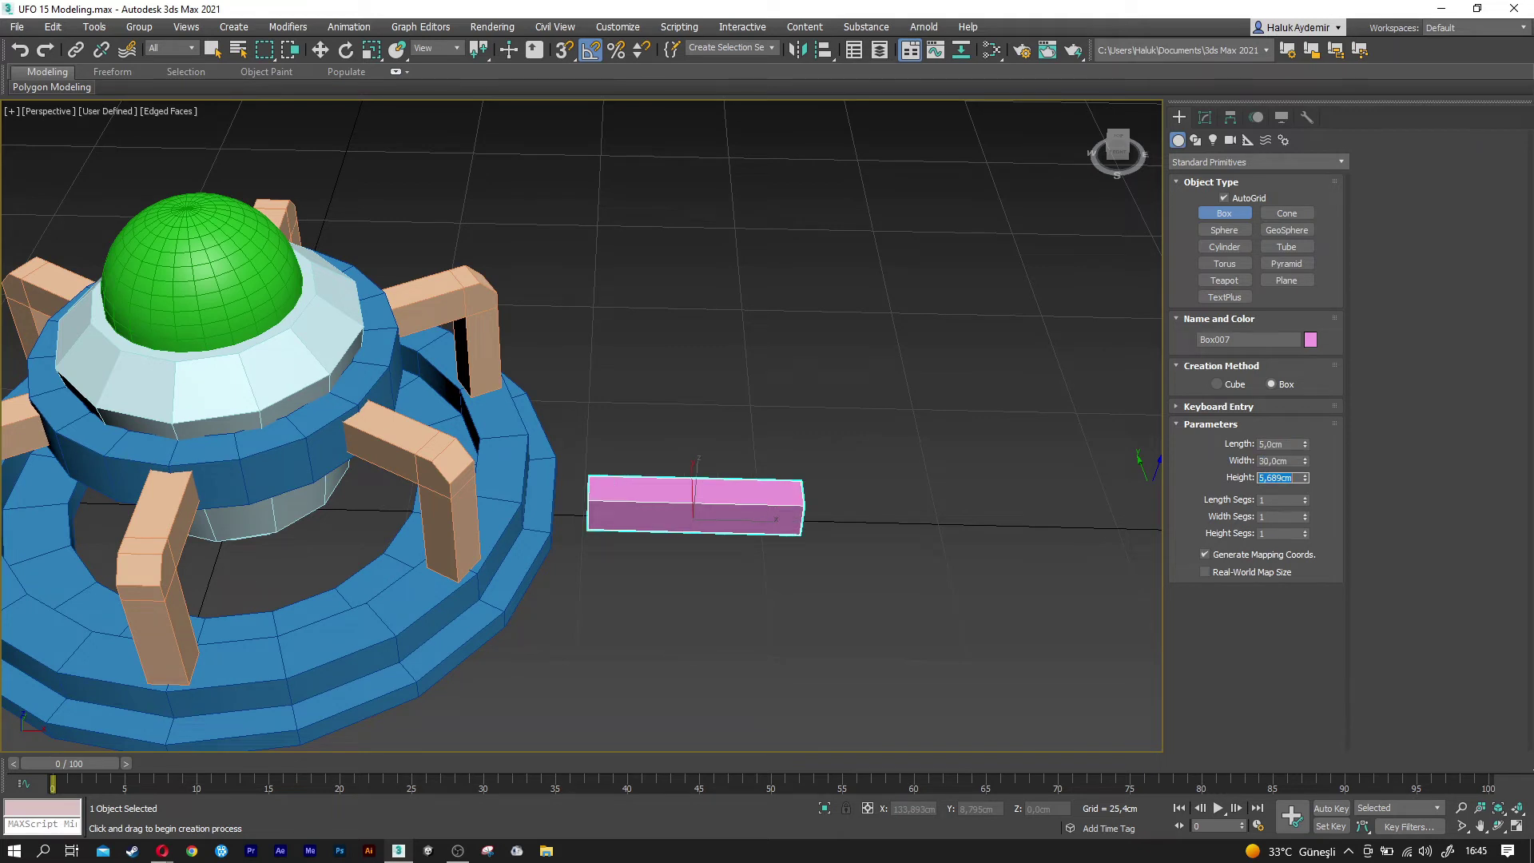
text(5)
key(Return)
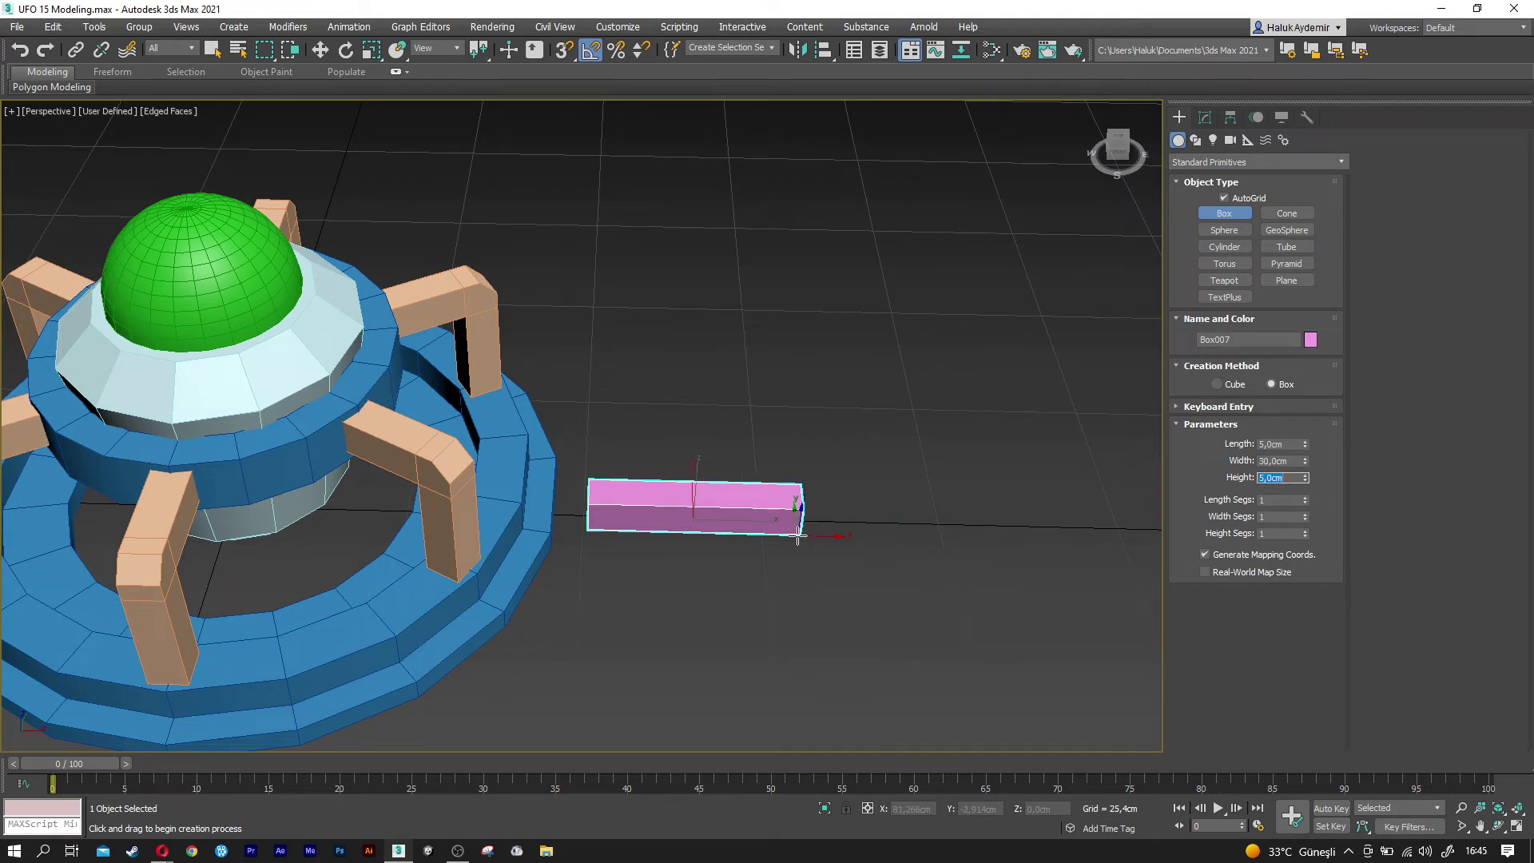
middle_drag(799, 524, 811, 527)
key(w)
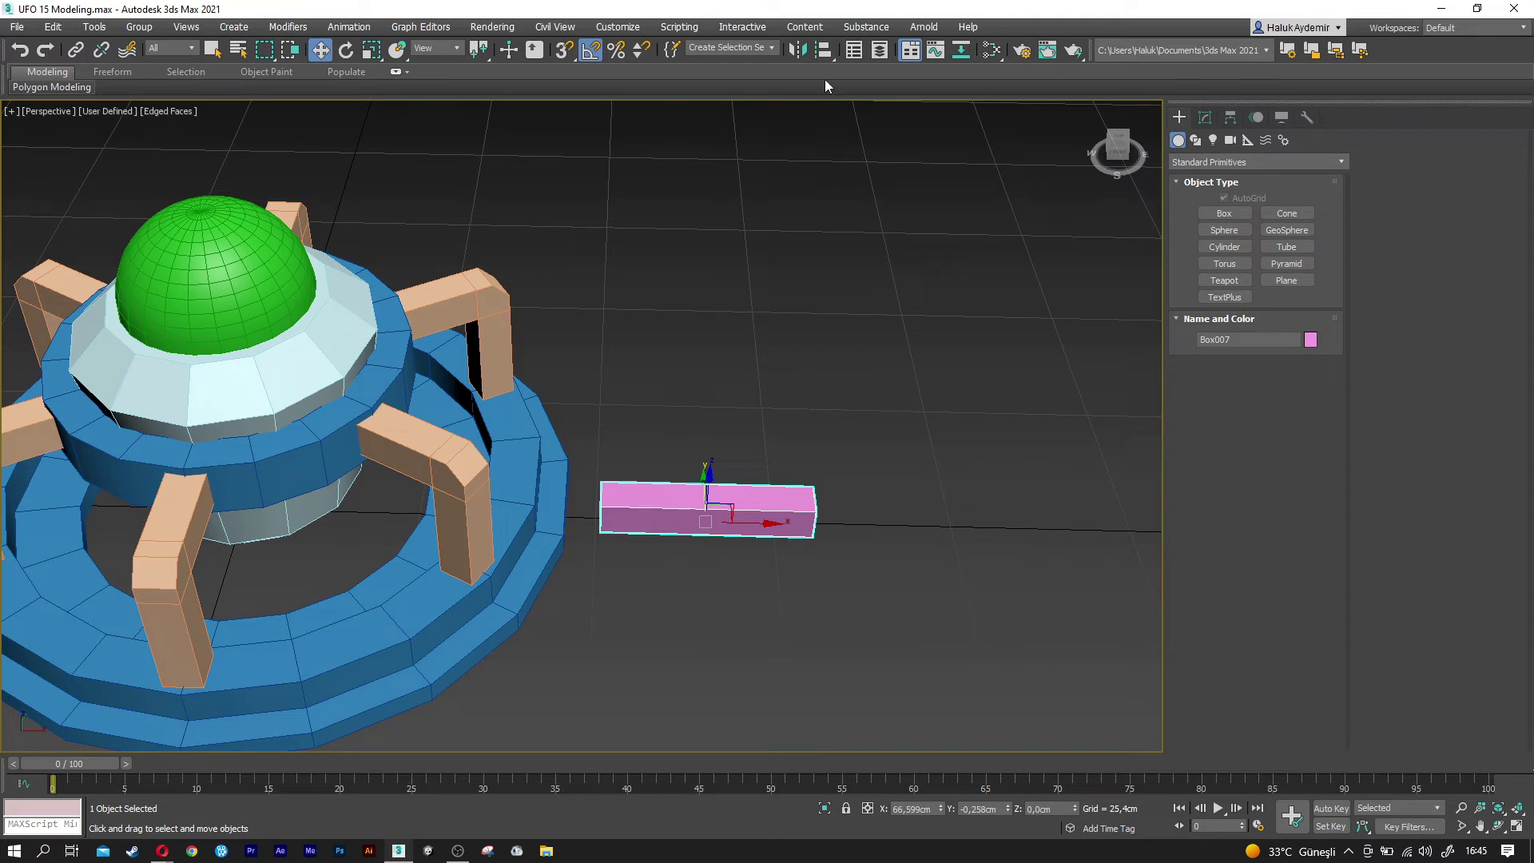
click(824, 49)
Centre the pink box on the core ring in X, Y and Z, then move it outward.
click(394, 361)
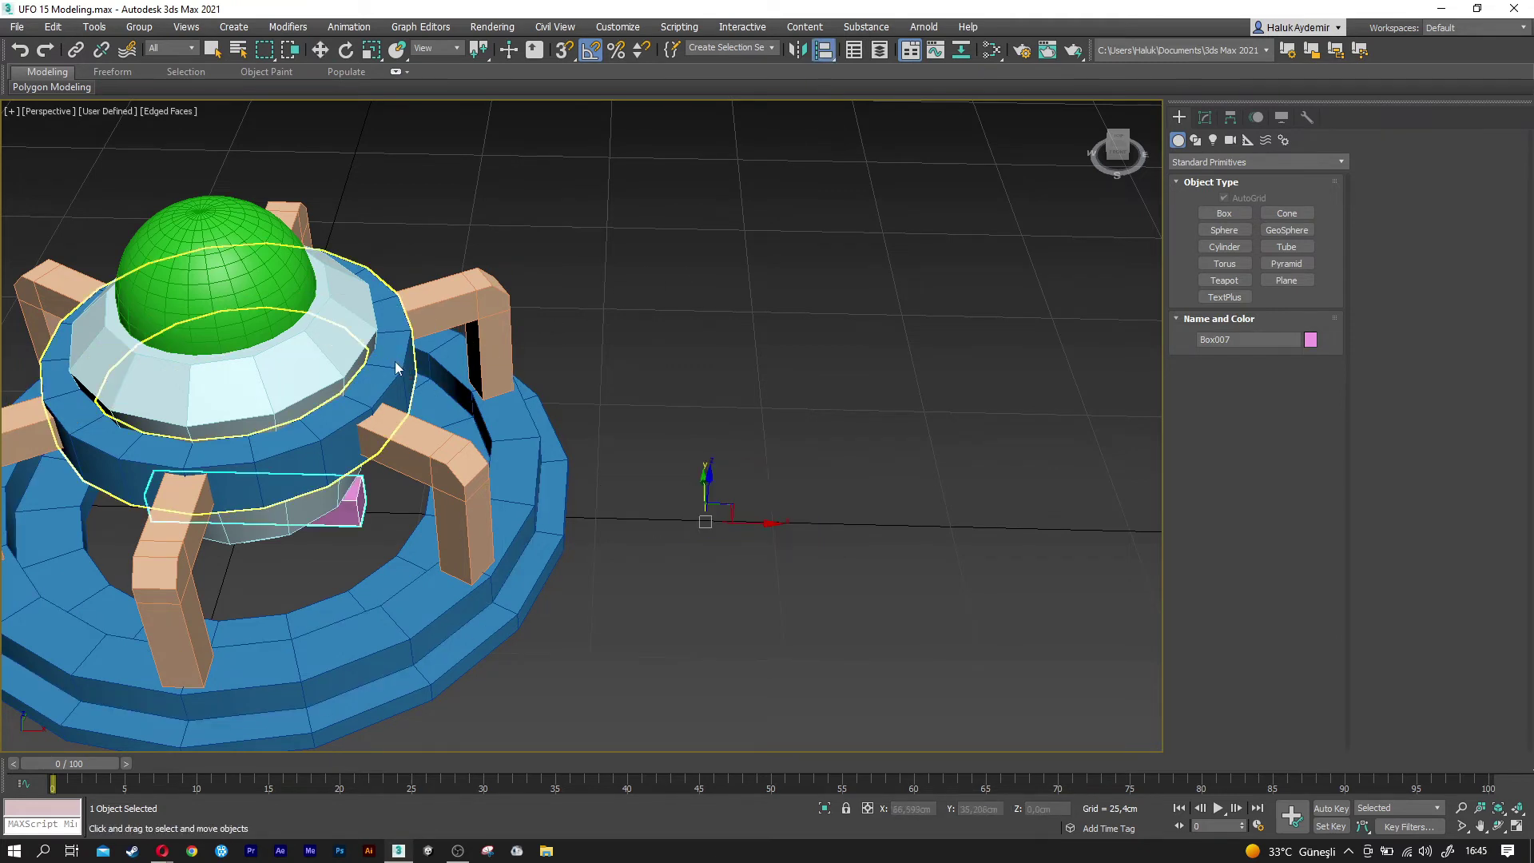
click(873, 286)
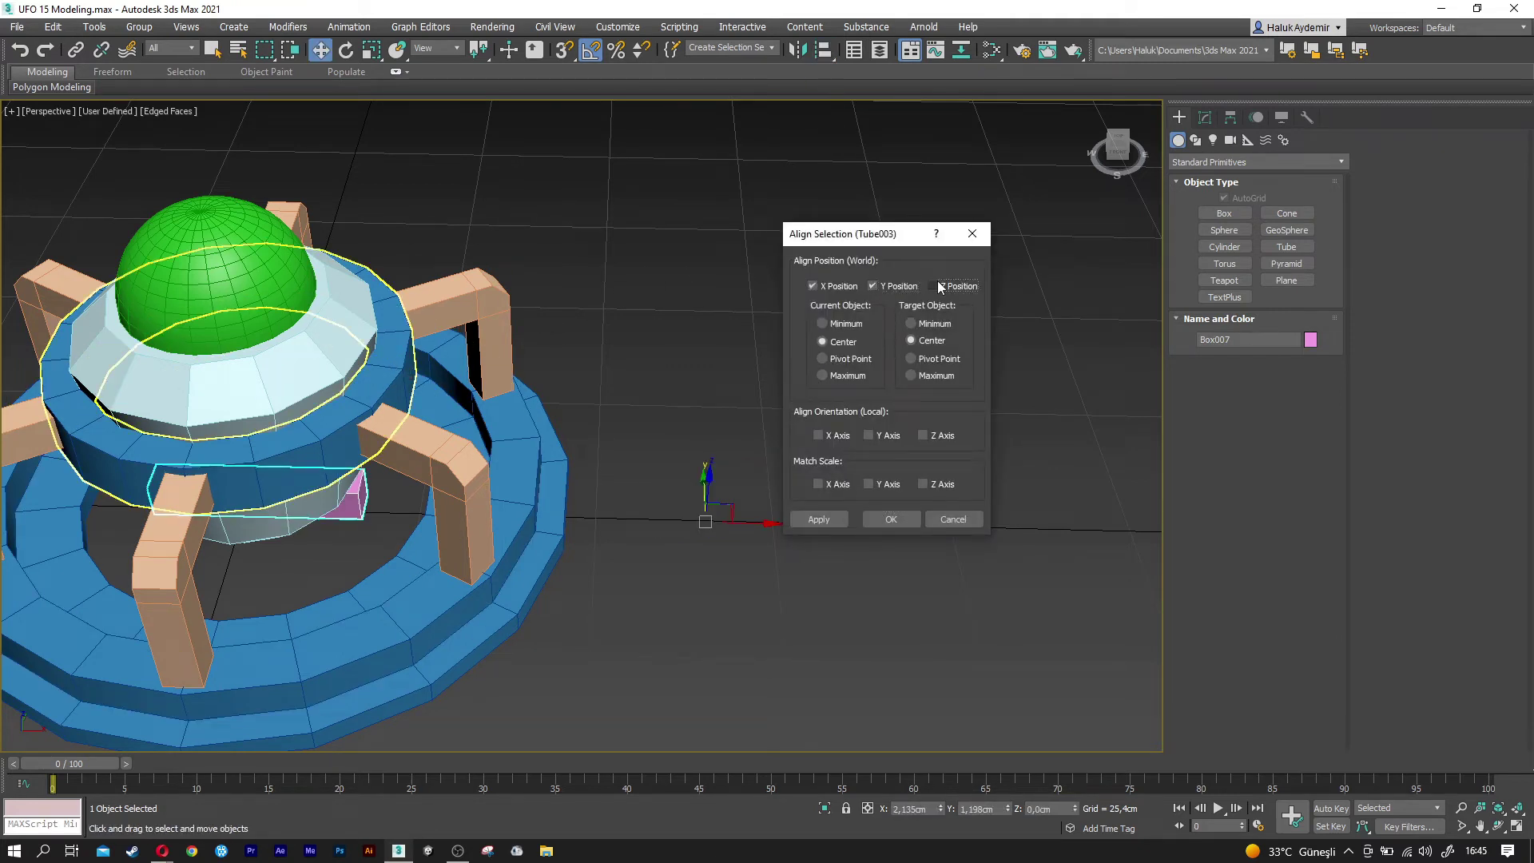
click(940, 286)
click(891, 517)
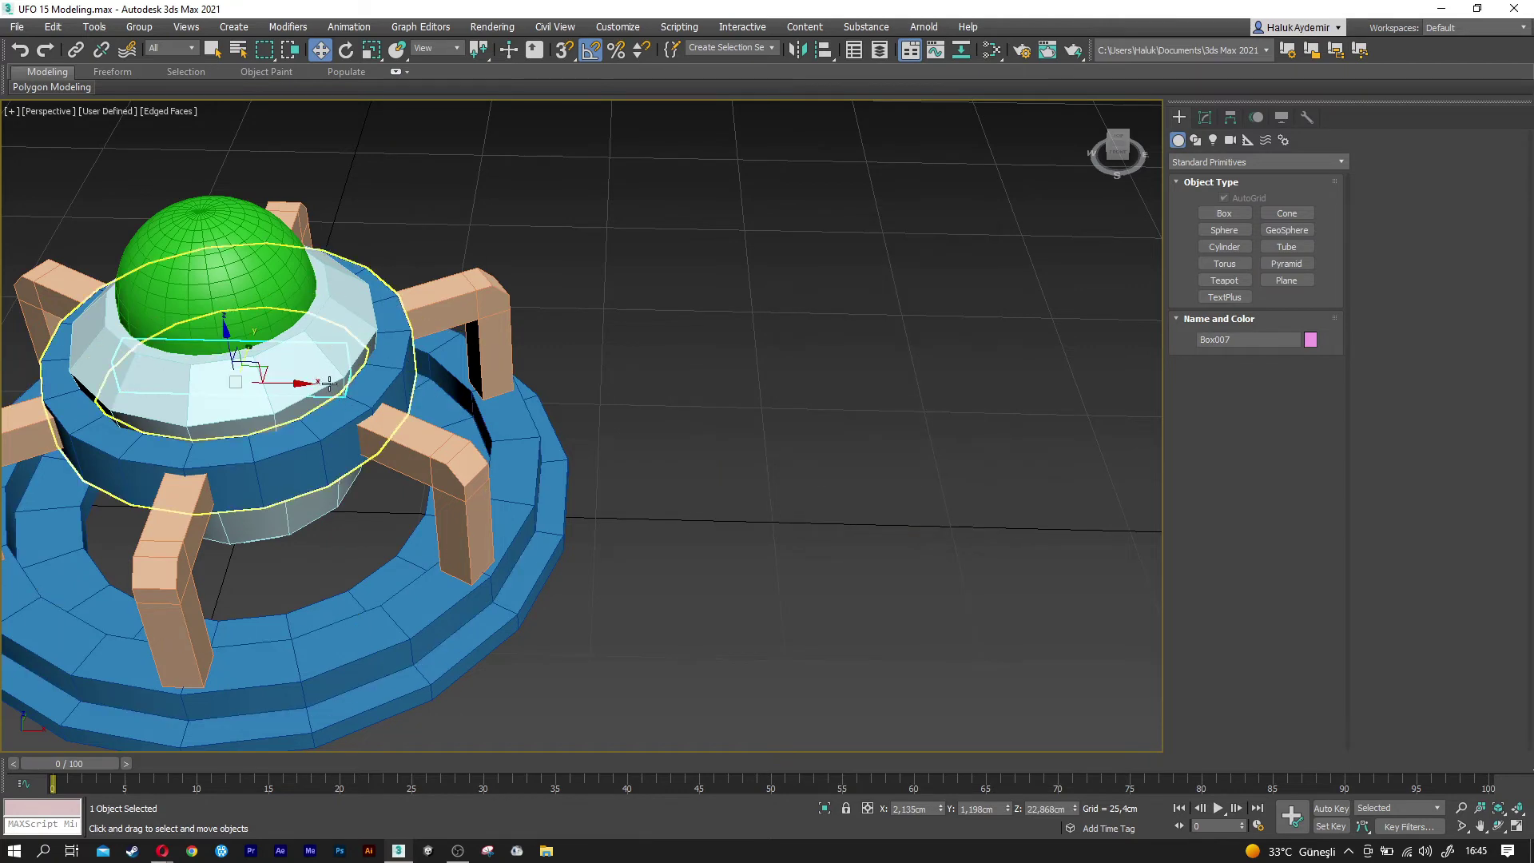
drag(338, 387, 562, 414)
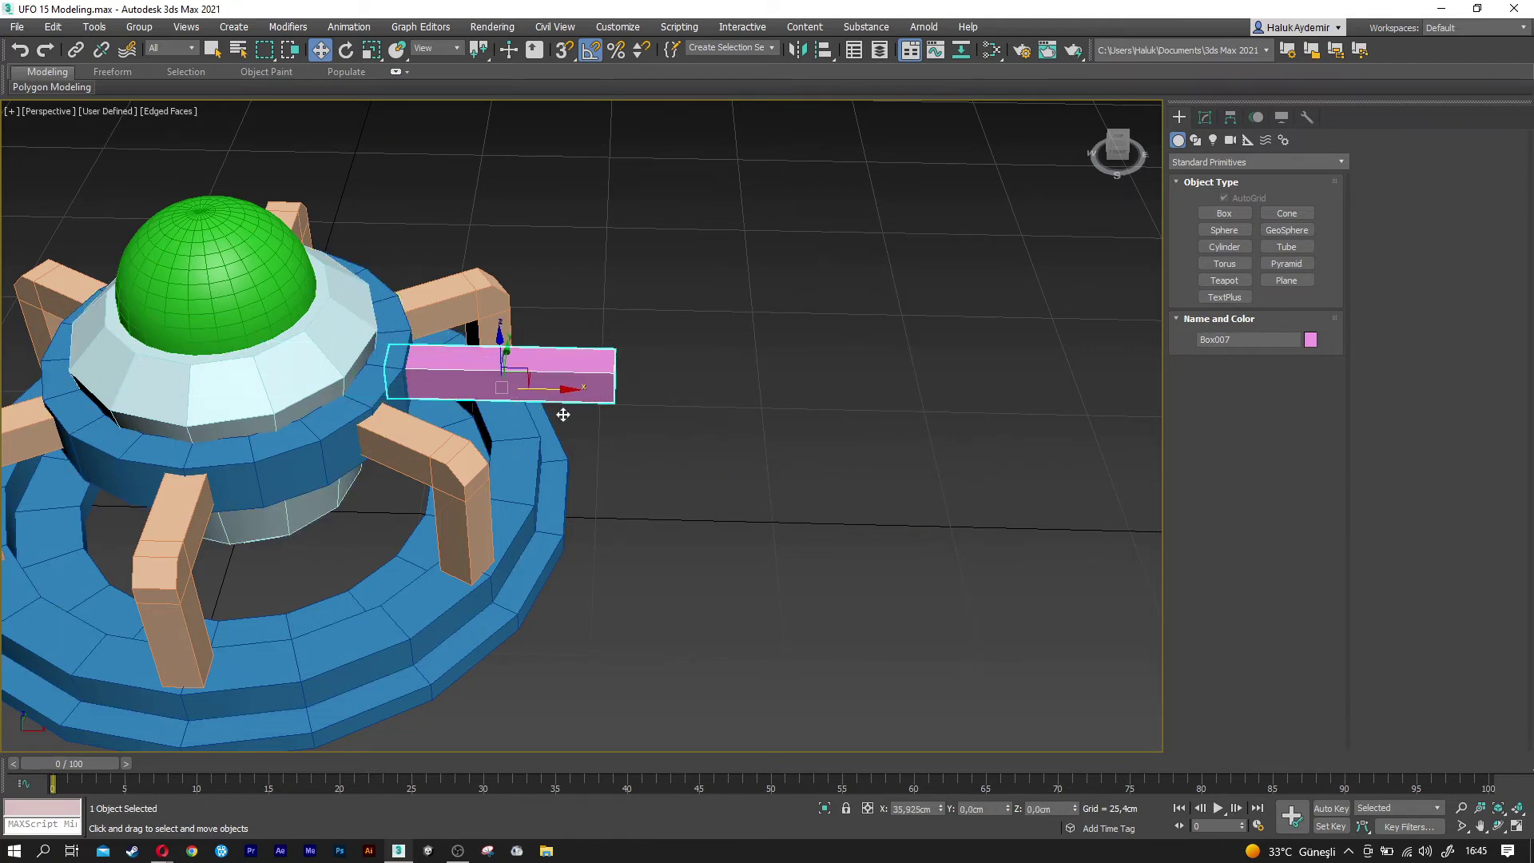
alt+middle_drag(563, 415, 621, 365)
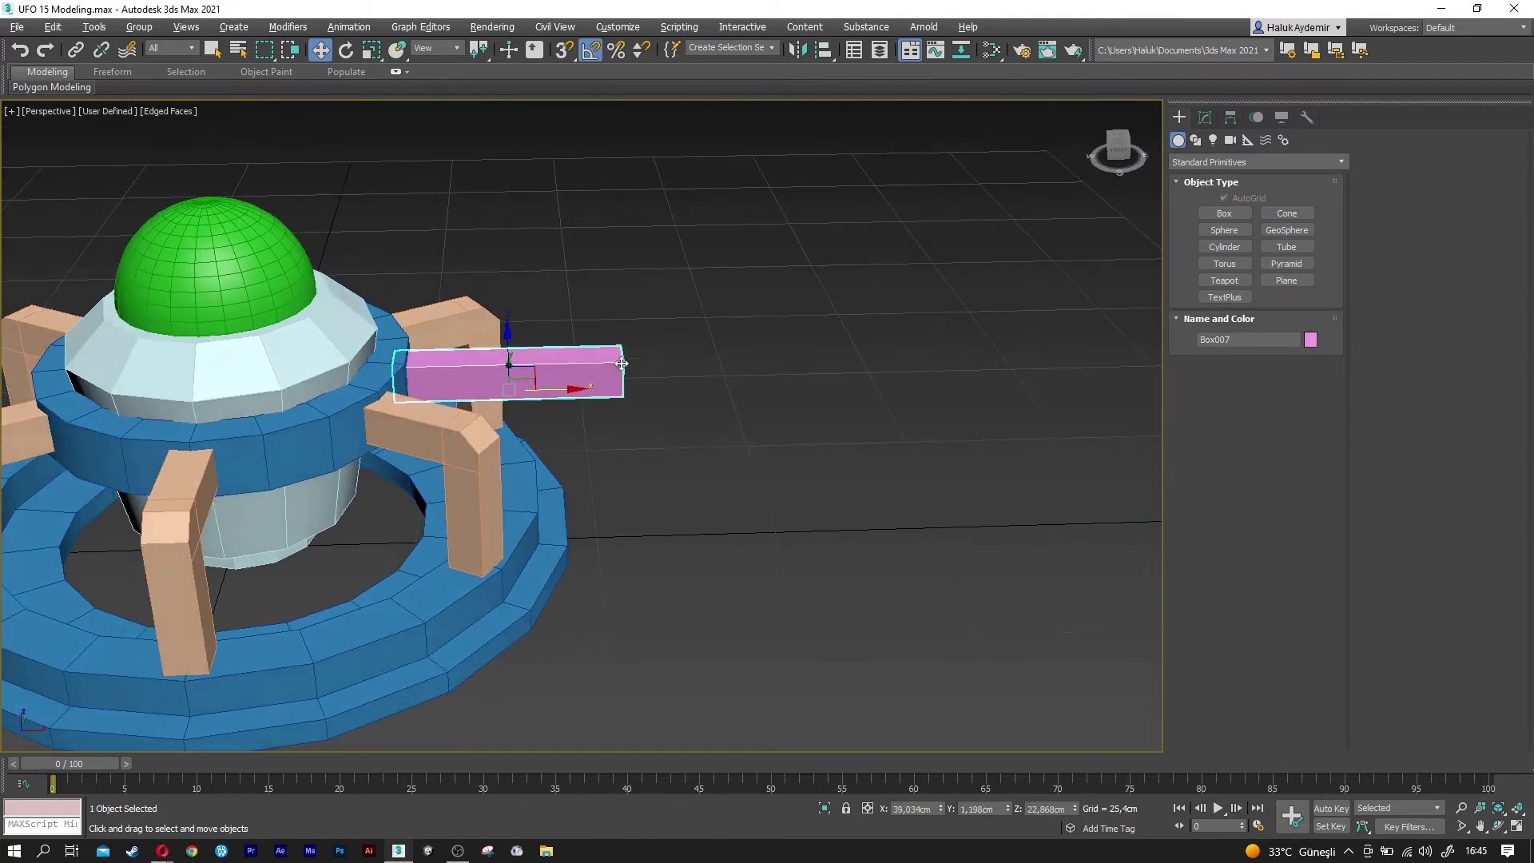
scroll(540, 389, up, 3)
drag(540, 392, 554, 393)
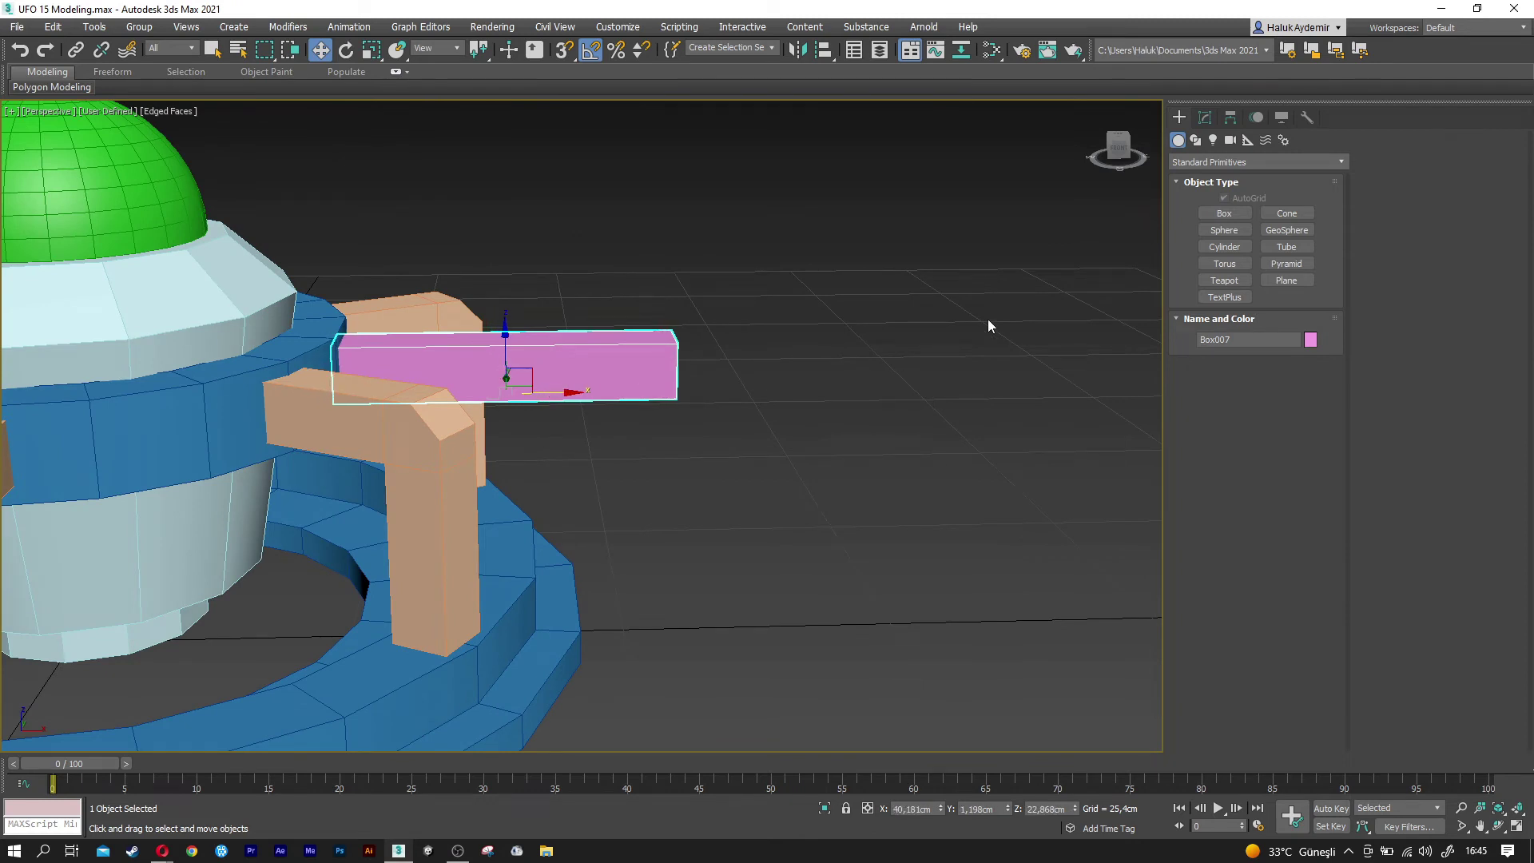
Set the box width to 27.5 cm and slide it back toward the core.
click(1205, 117)
double_click(1291, 365)
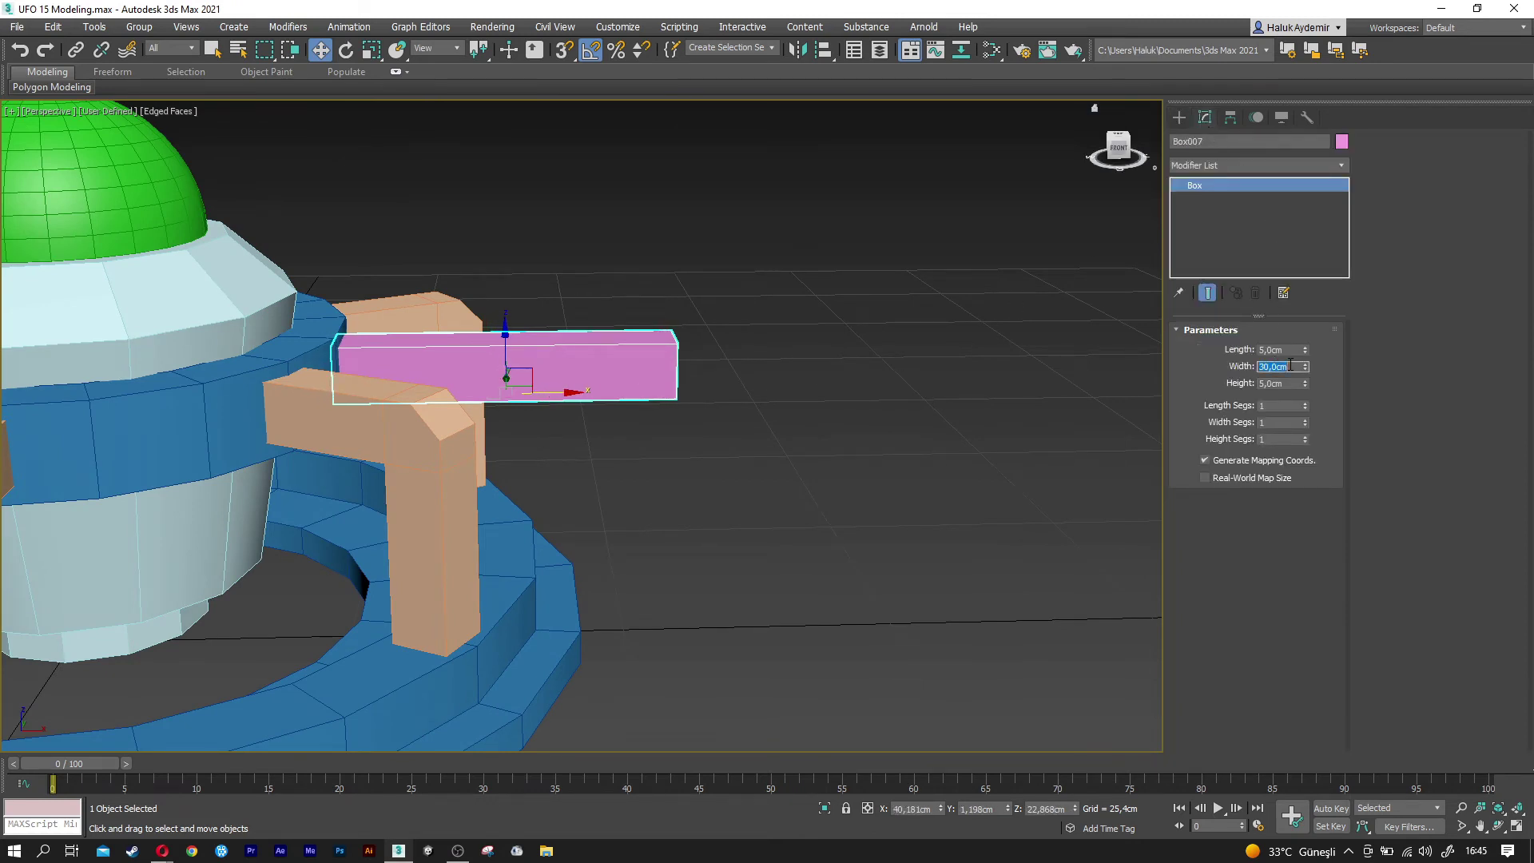
text(5)
key(Return)
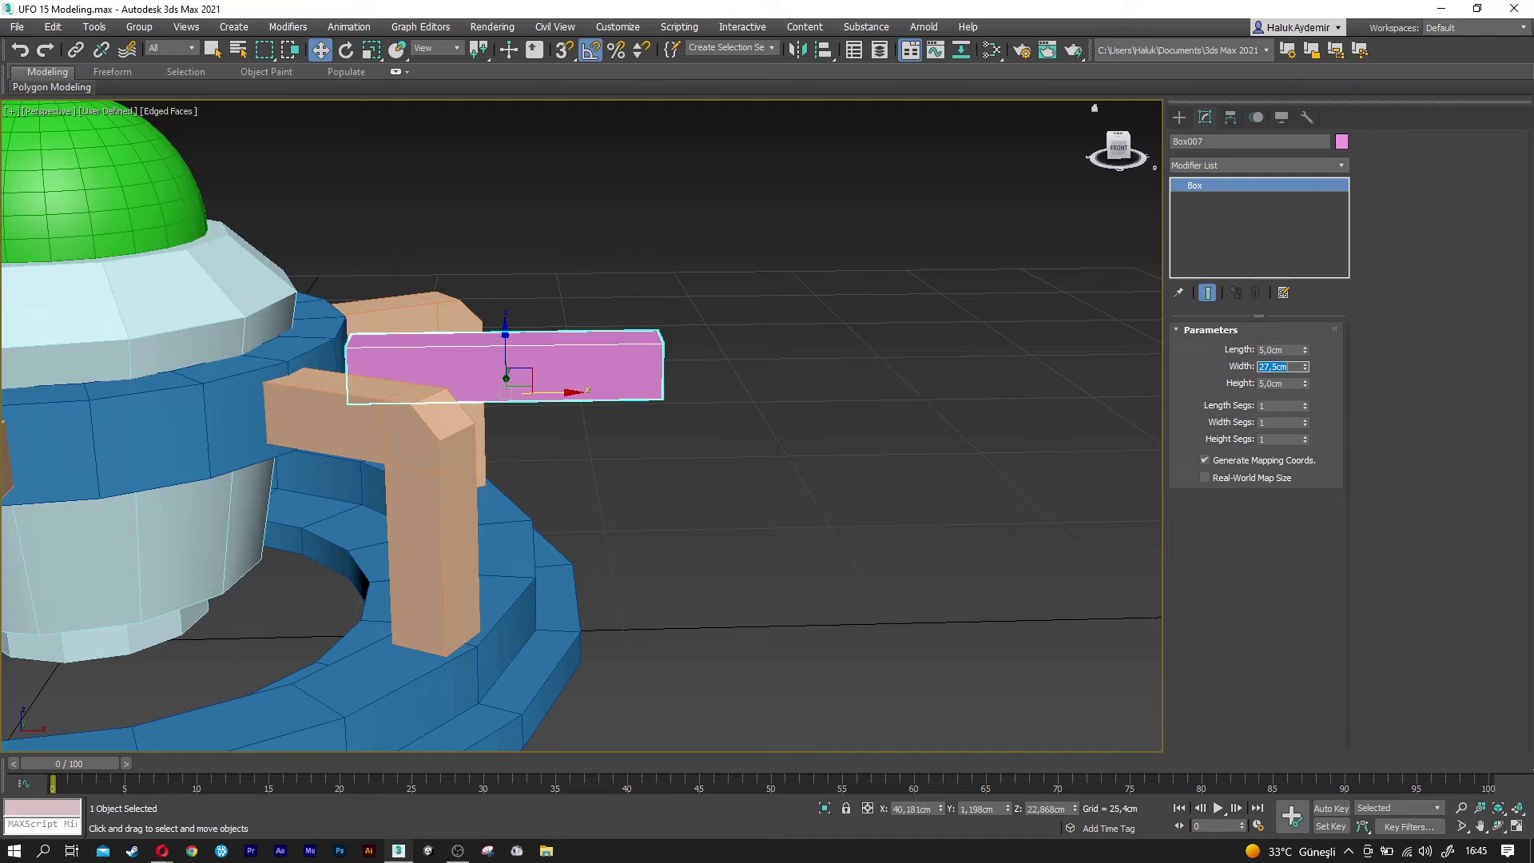
drag(570, 393, 556, 393)
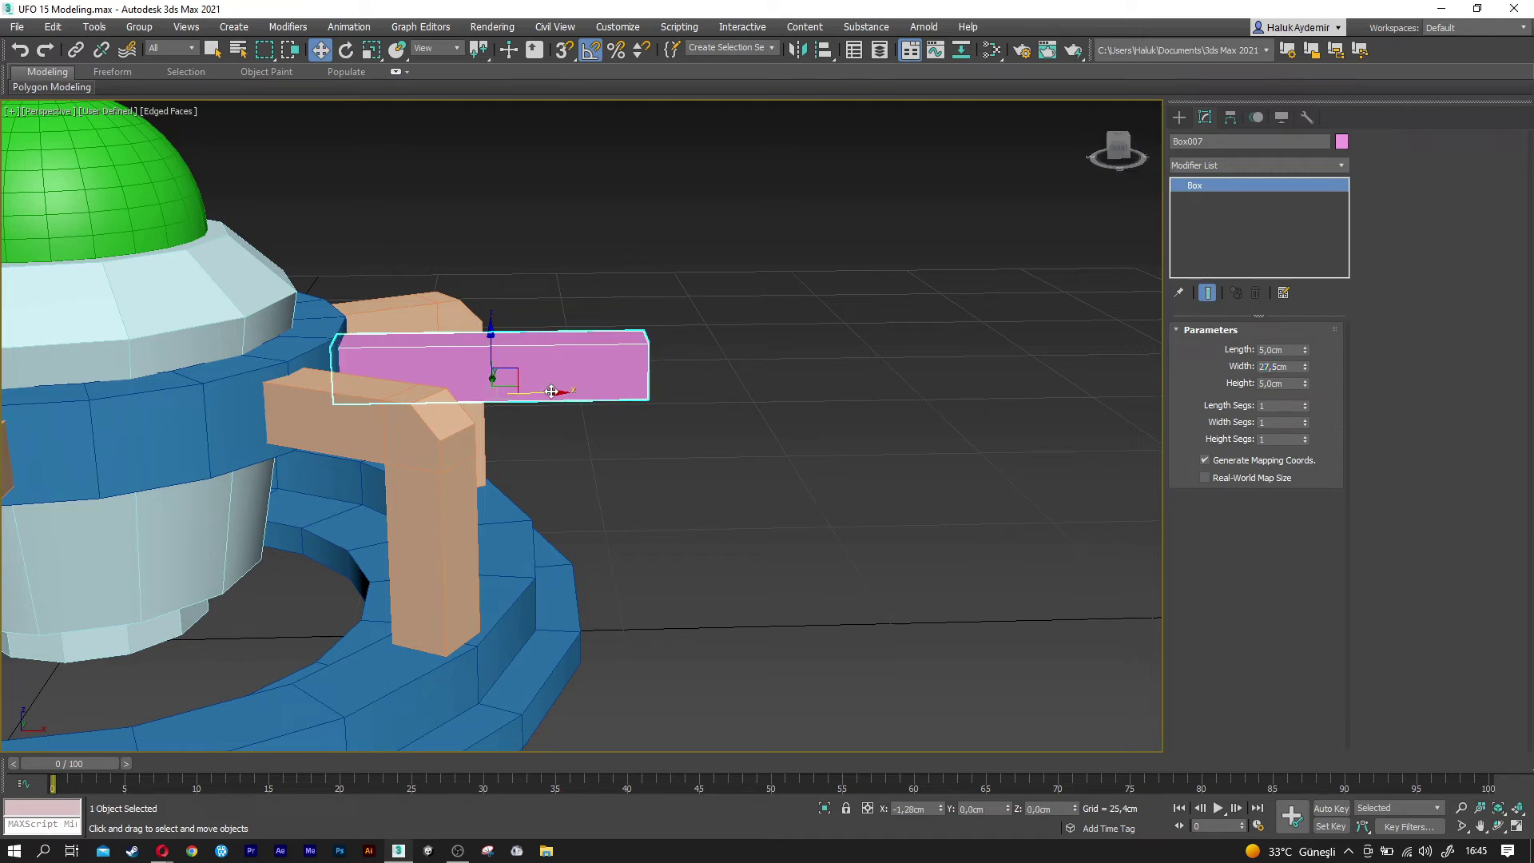
click(1210, 168)
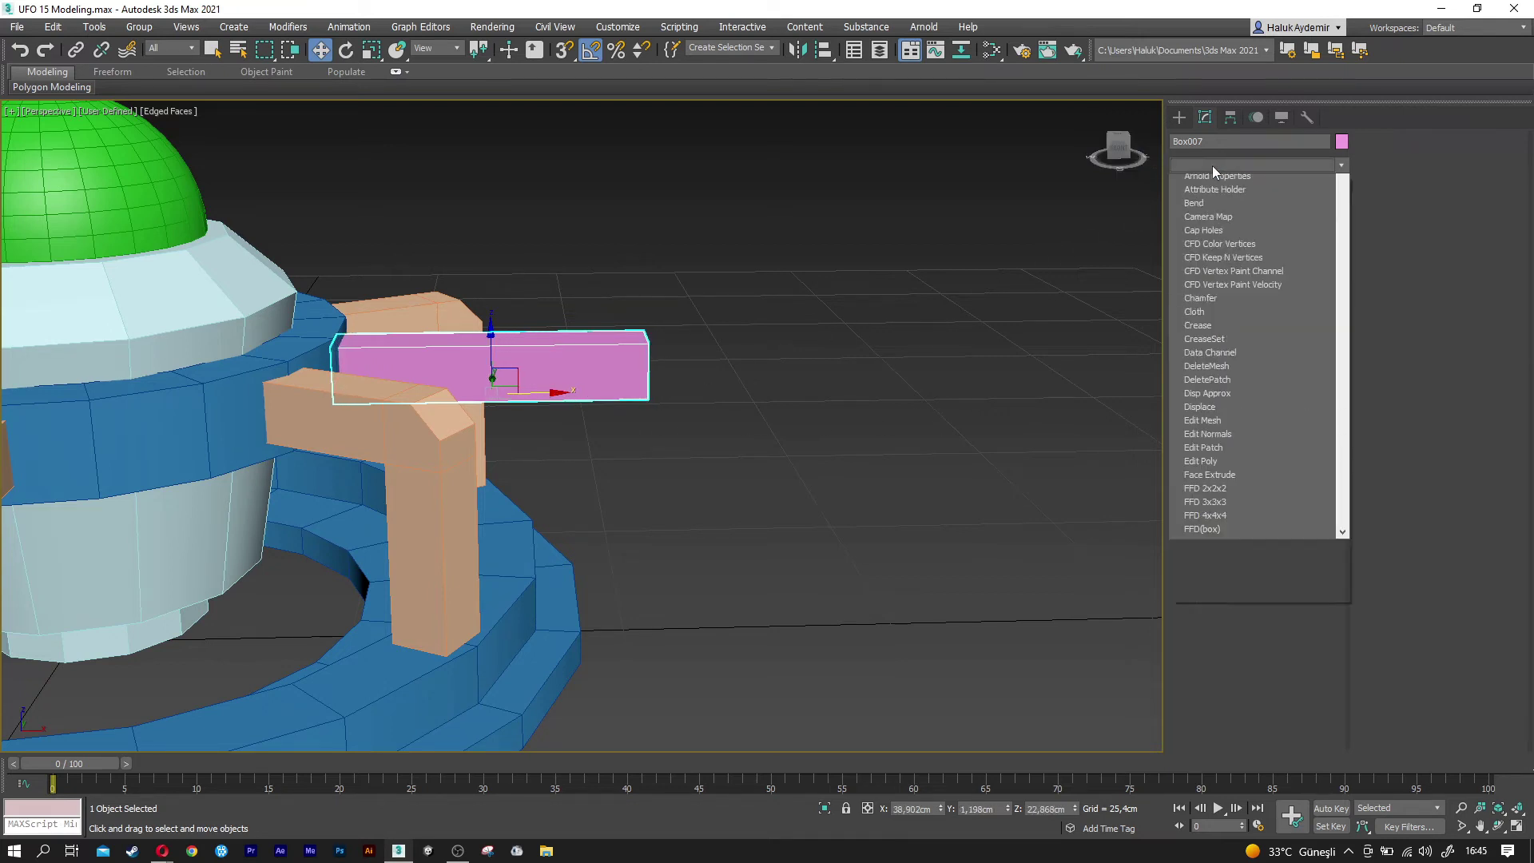
key(e)
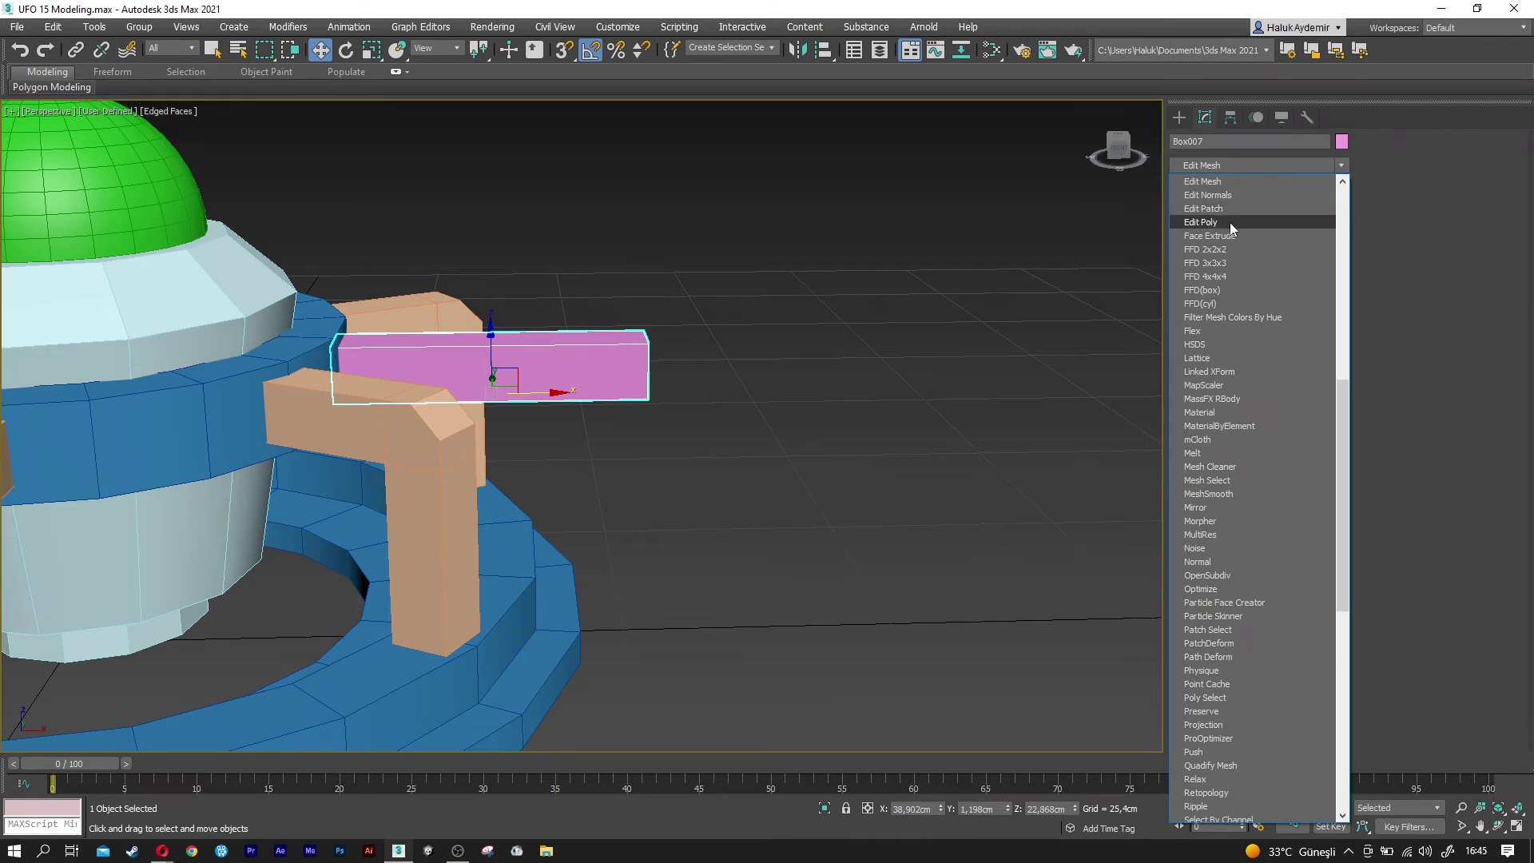
Add Edit Poly to the pink box and connect its long edges with a loop at slide 55.
click(1230, 222)
click(1237, 464)
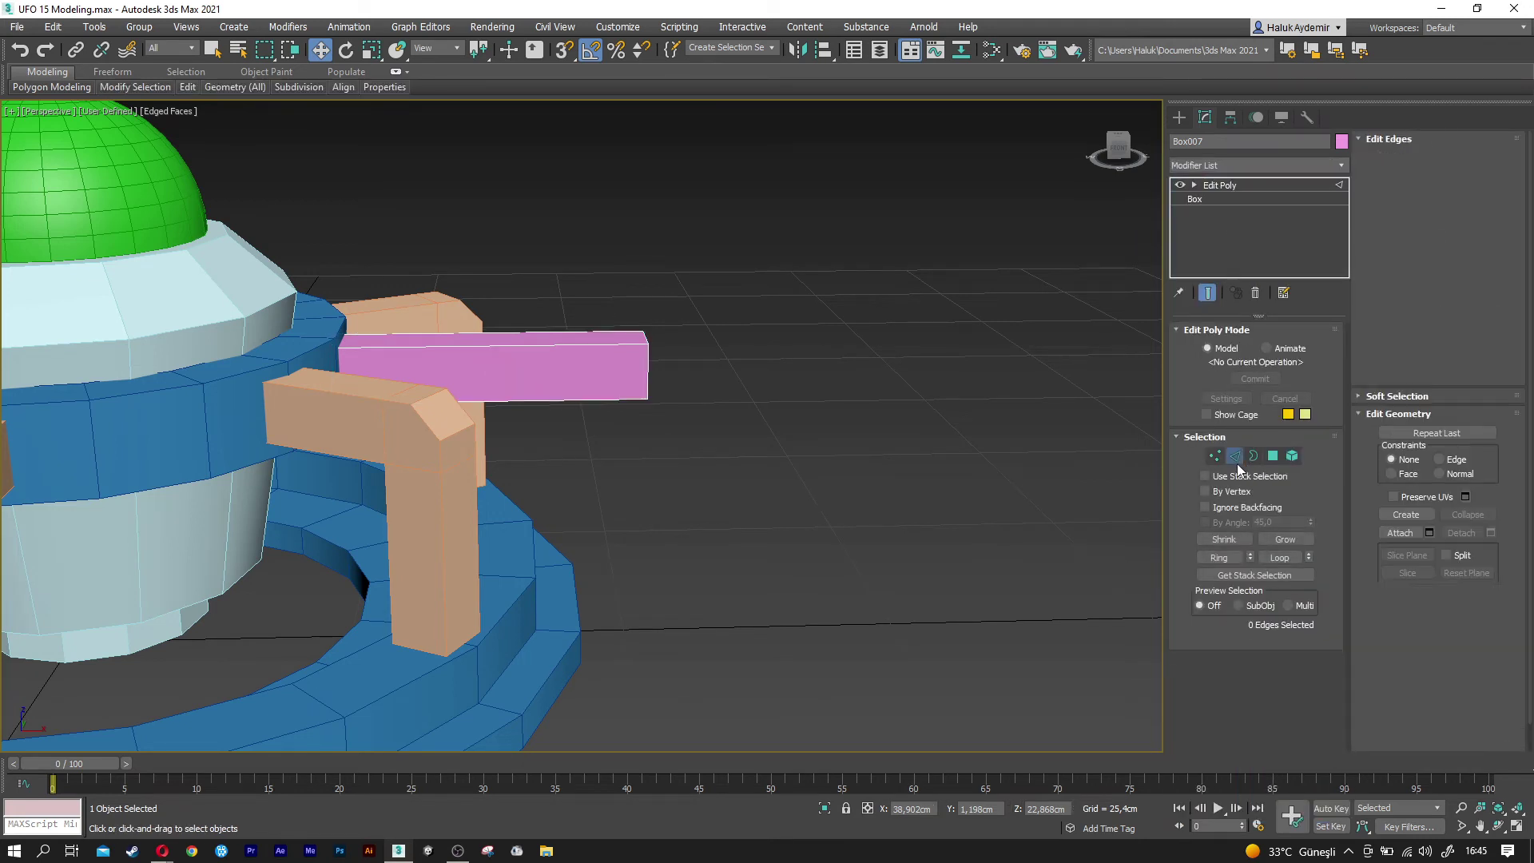
drag(572, 472, 569, 313)
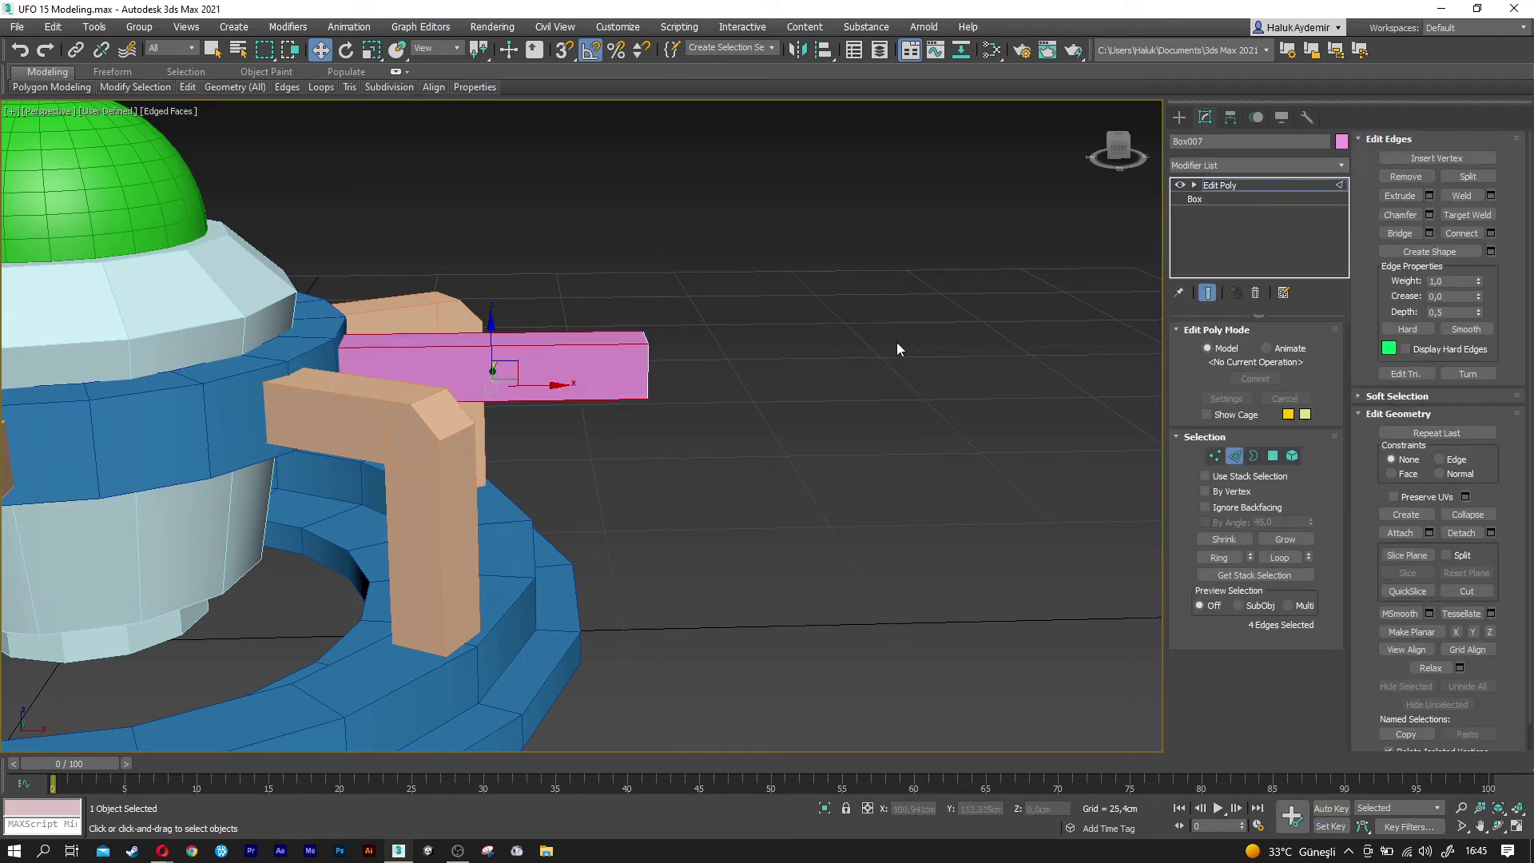
click(1491, 233)
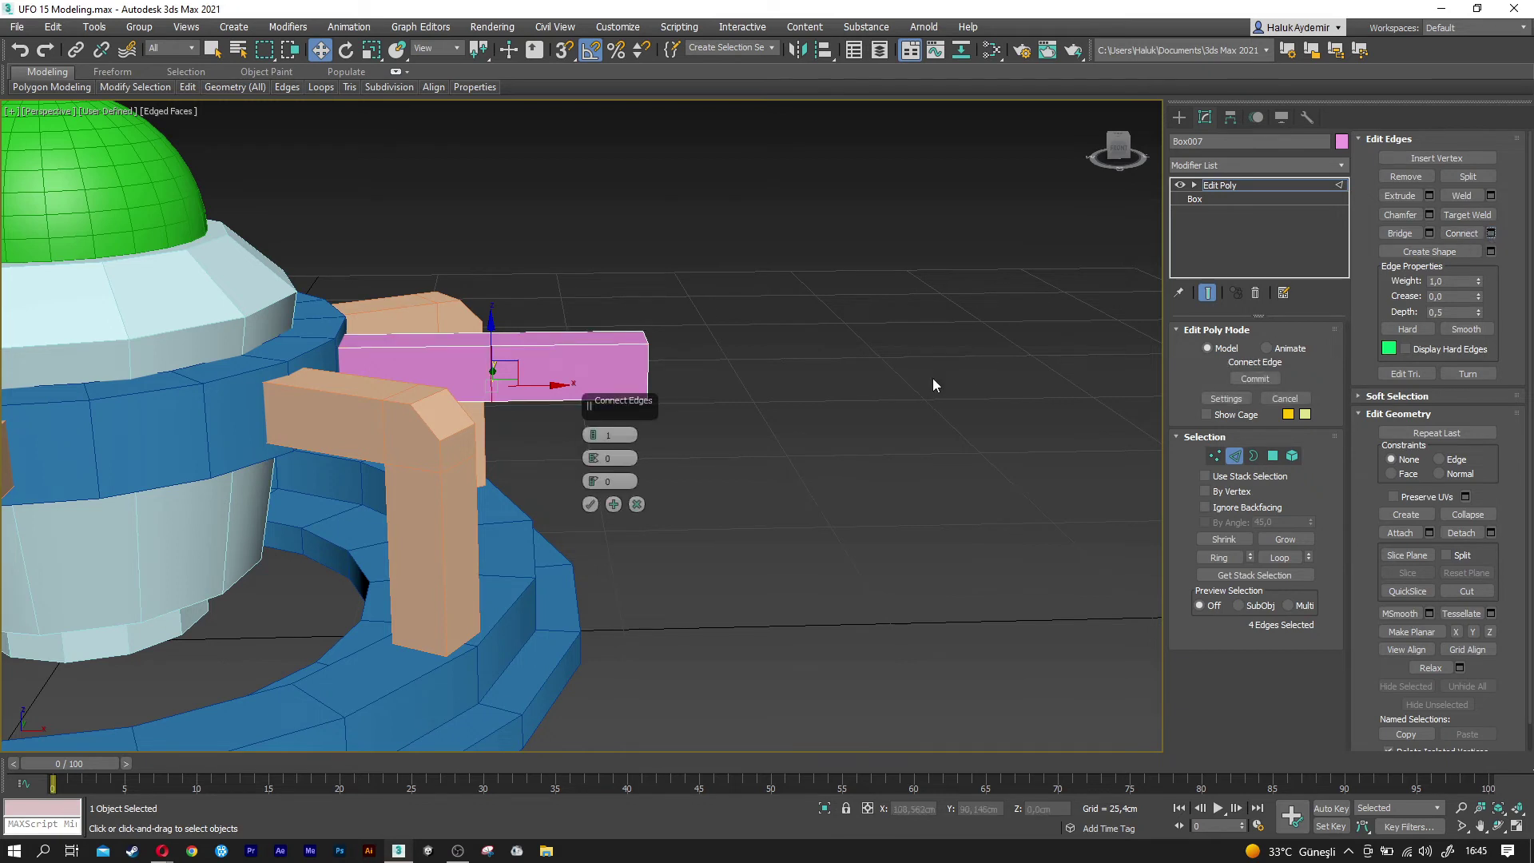
drag(594, 489, 622, 298)
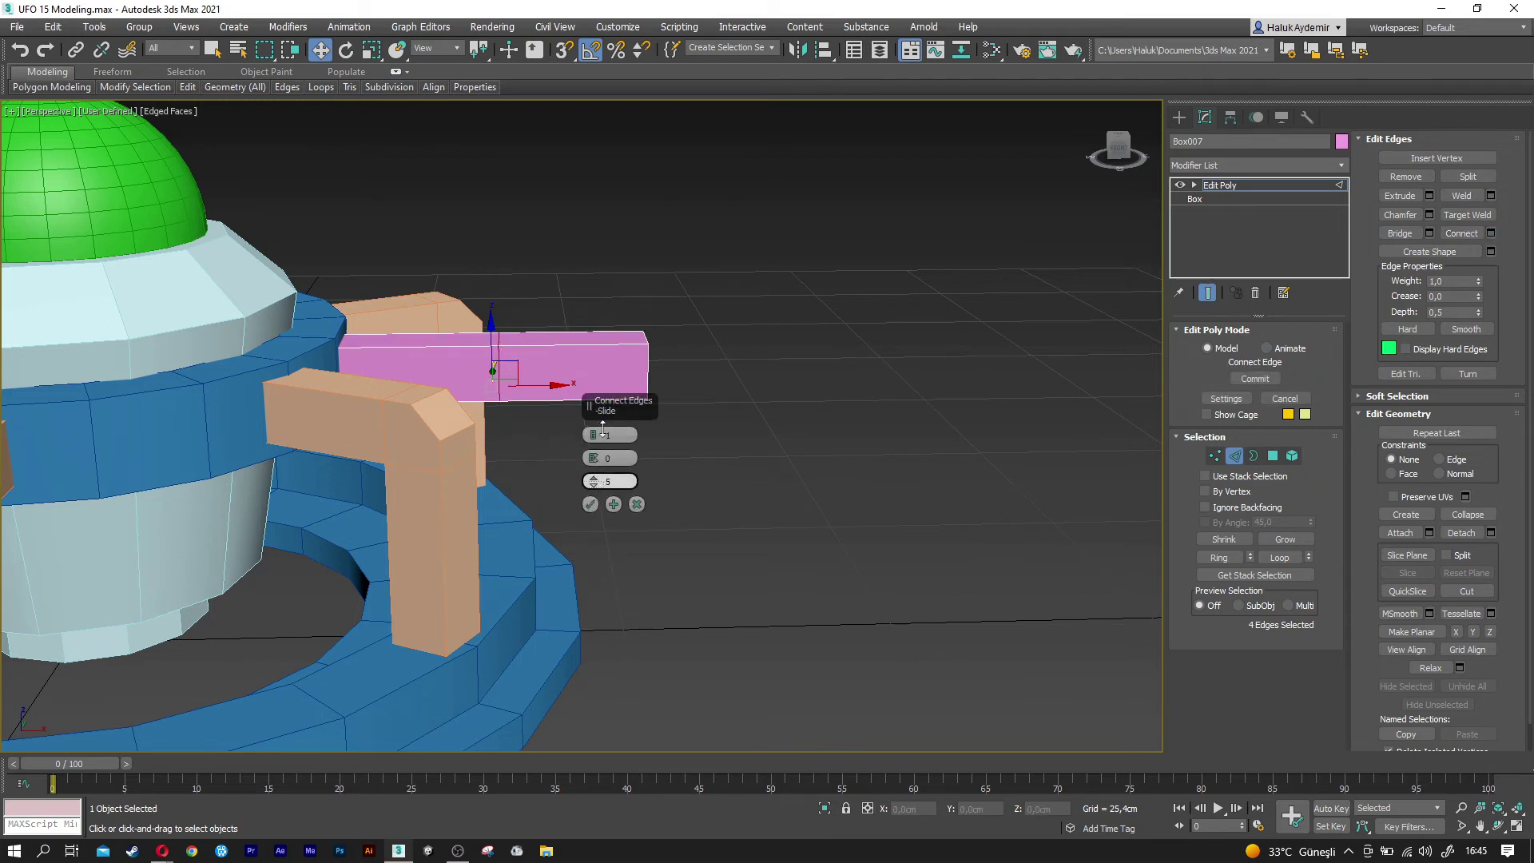
drag(623, 296, 623, 301)
key(BackSpace)
key(BackSpace)
text(55)
click(591, 504)
Extrude the underside polygon at the box's end downward by 7.5 cm.
click(1273, 455)
alt+middle_drag(626, 344, 628, 300)
click(616, 378)
alt+middle_drag(615, 404, 620, 432)
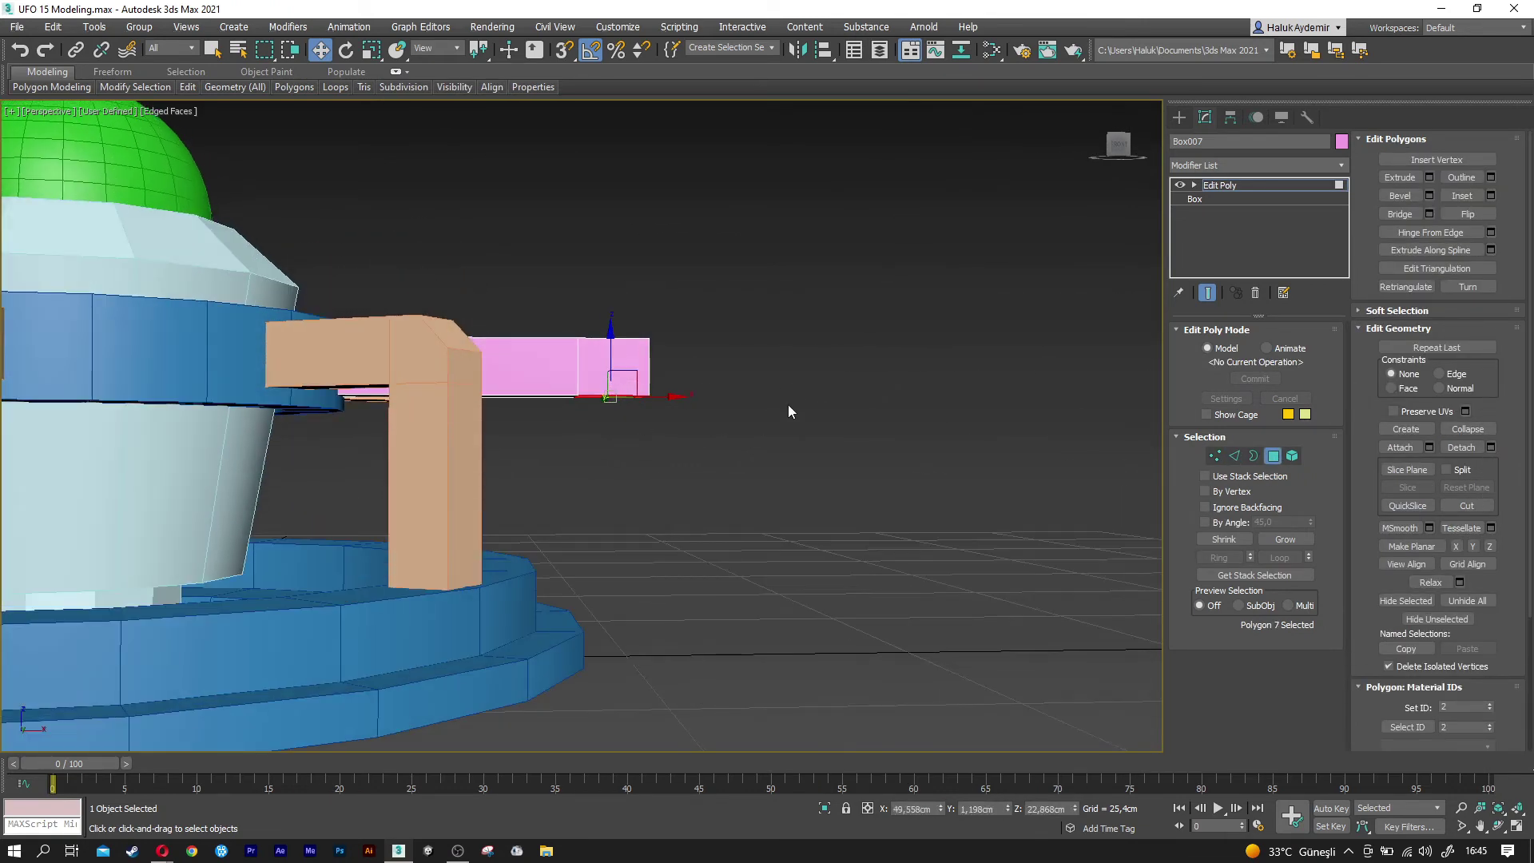
click(1429, 176)
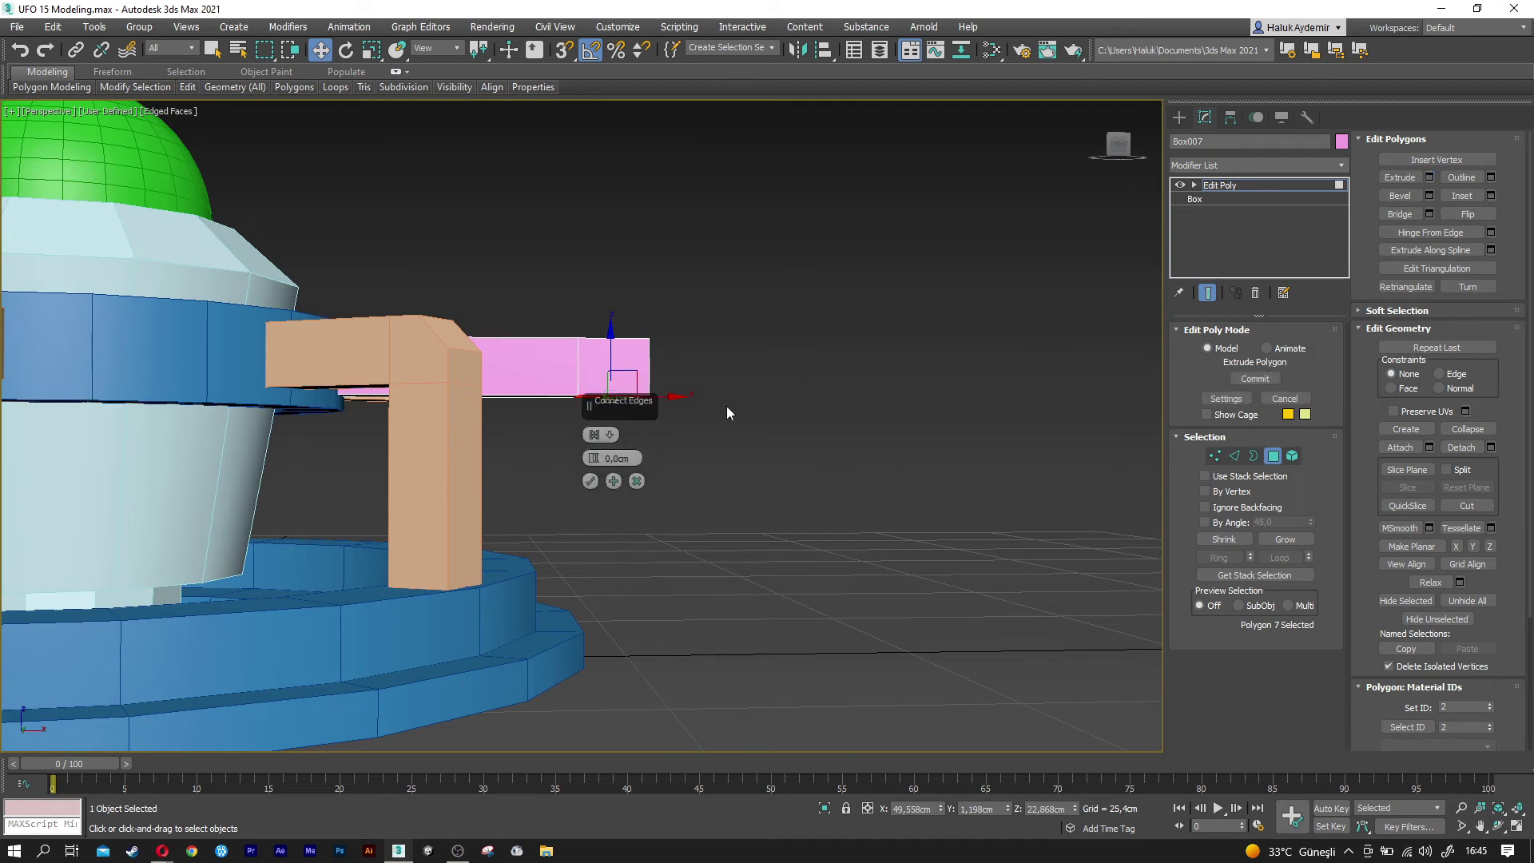
double_click(631, 457)
text(7)
key(Return)
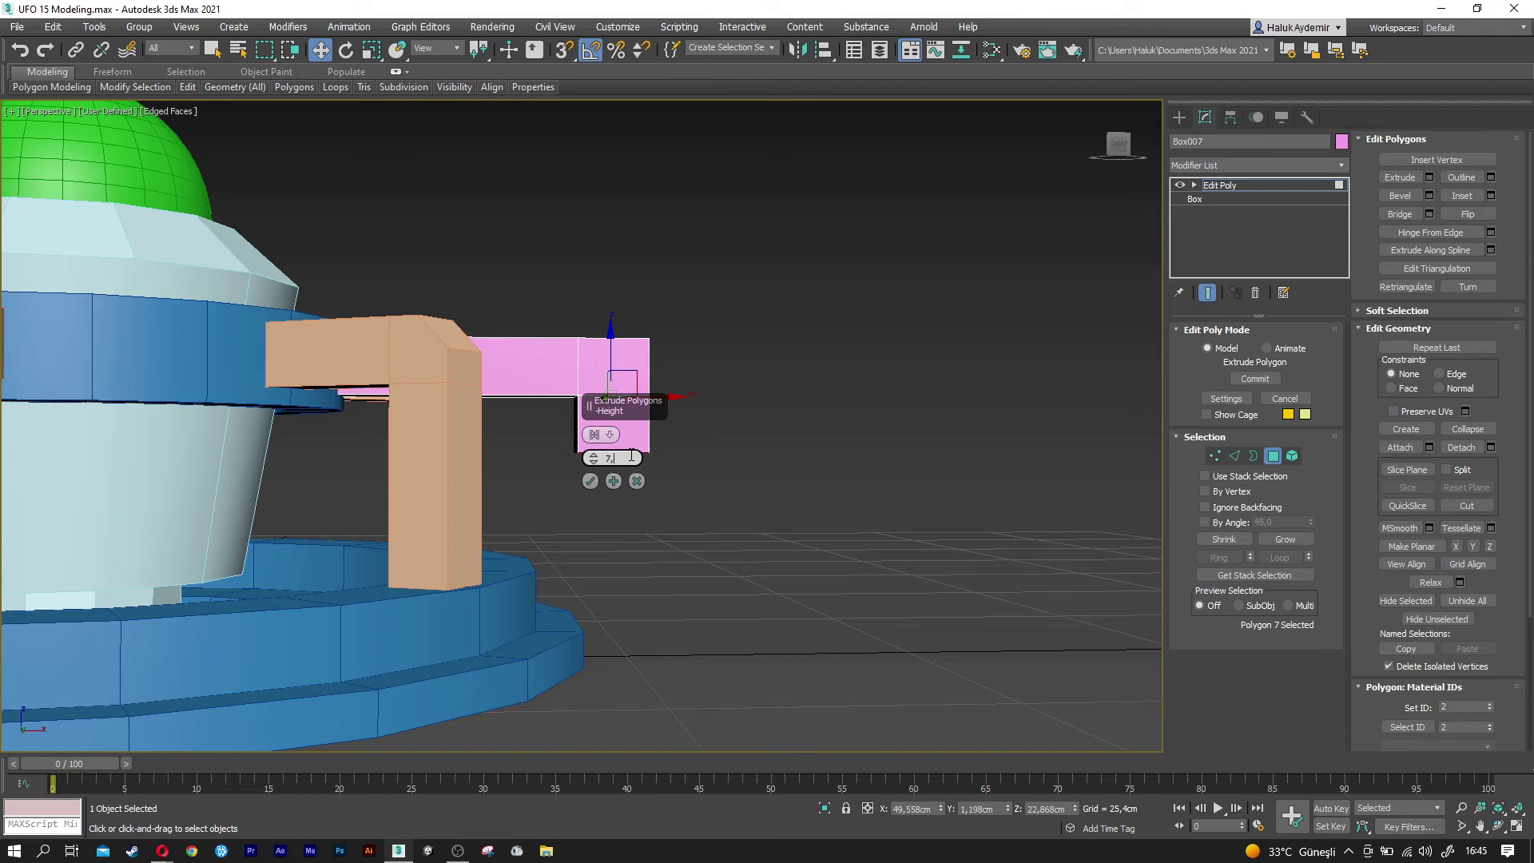
text(,5)
key(Return)
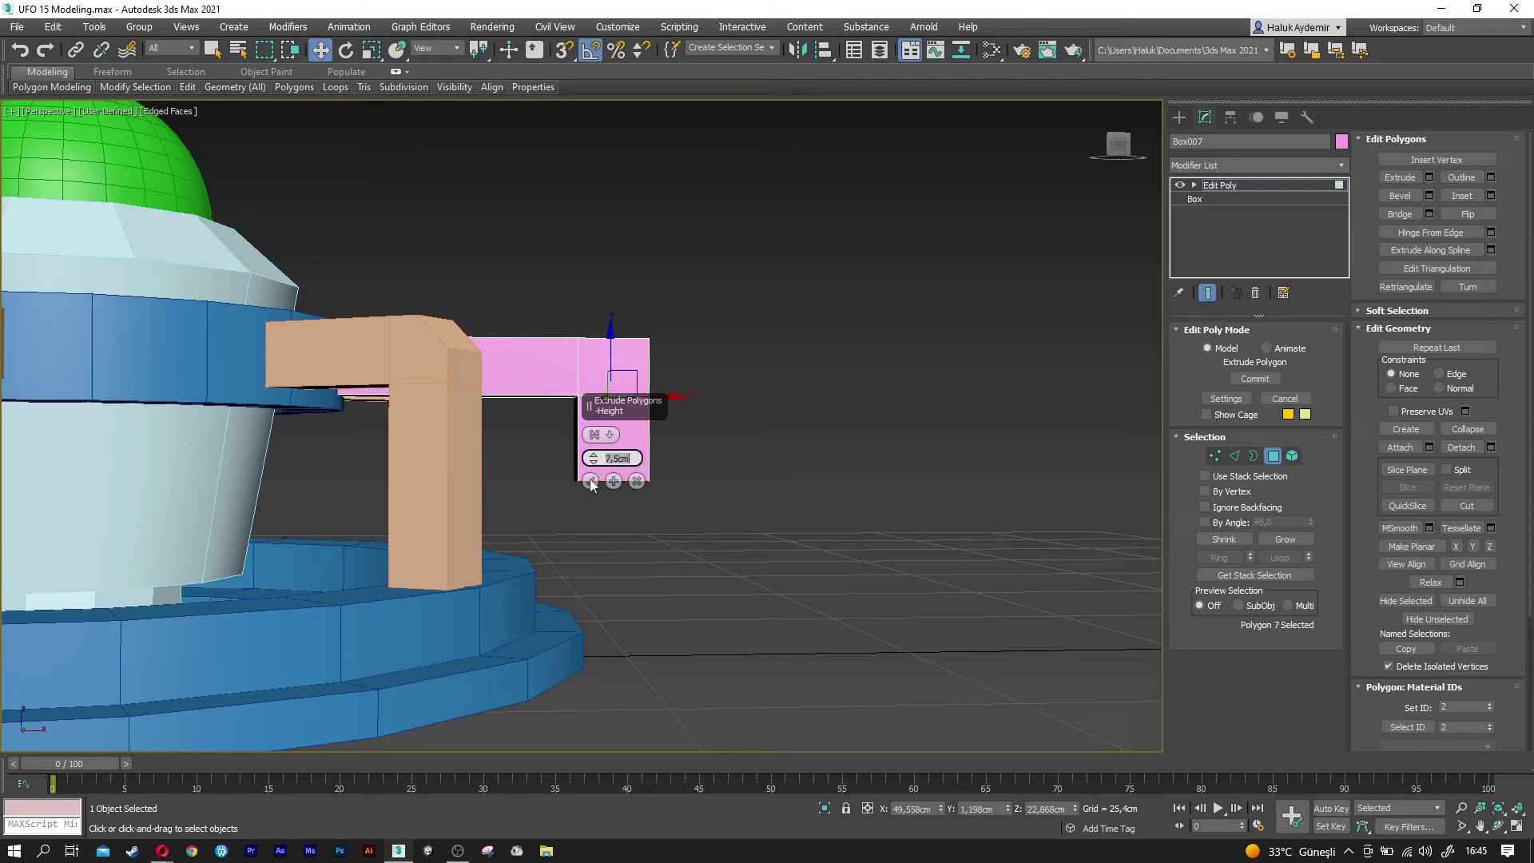
click(590, 480)
Chamfer the arm's outer corner edge by 2.5 cm and leave edge editing.
alt+middle_drag(602, 467, 569, 477)
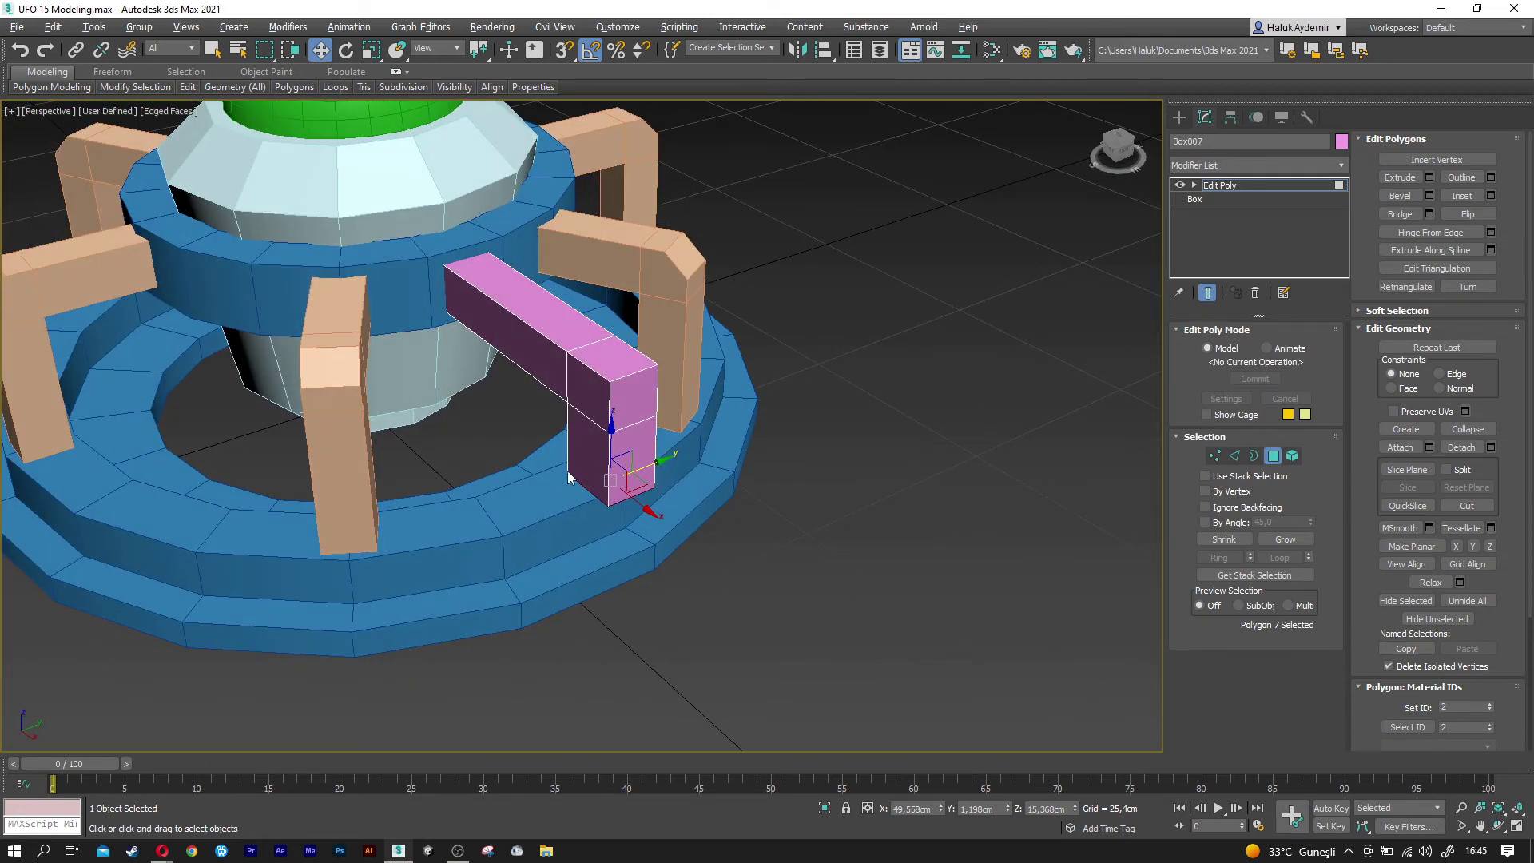
click(1235, 456)
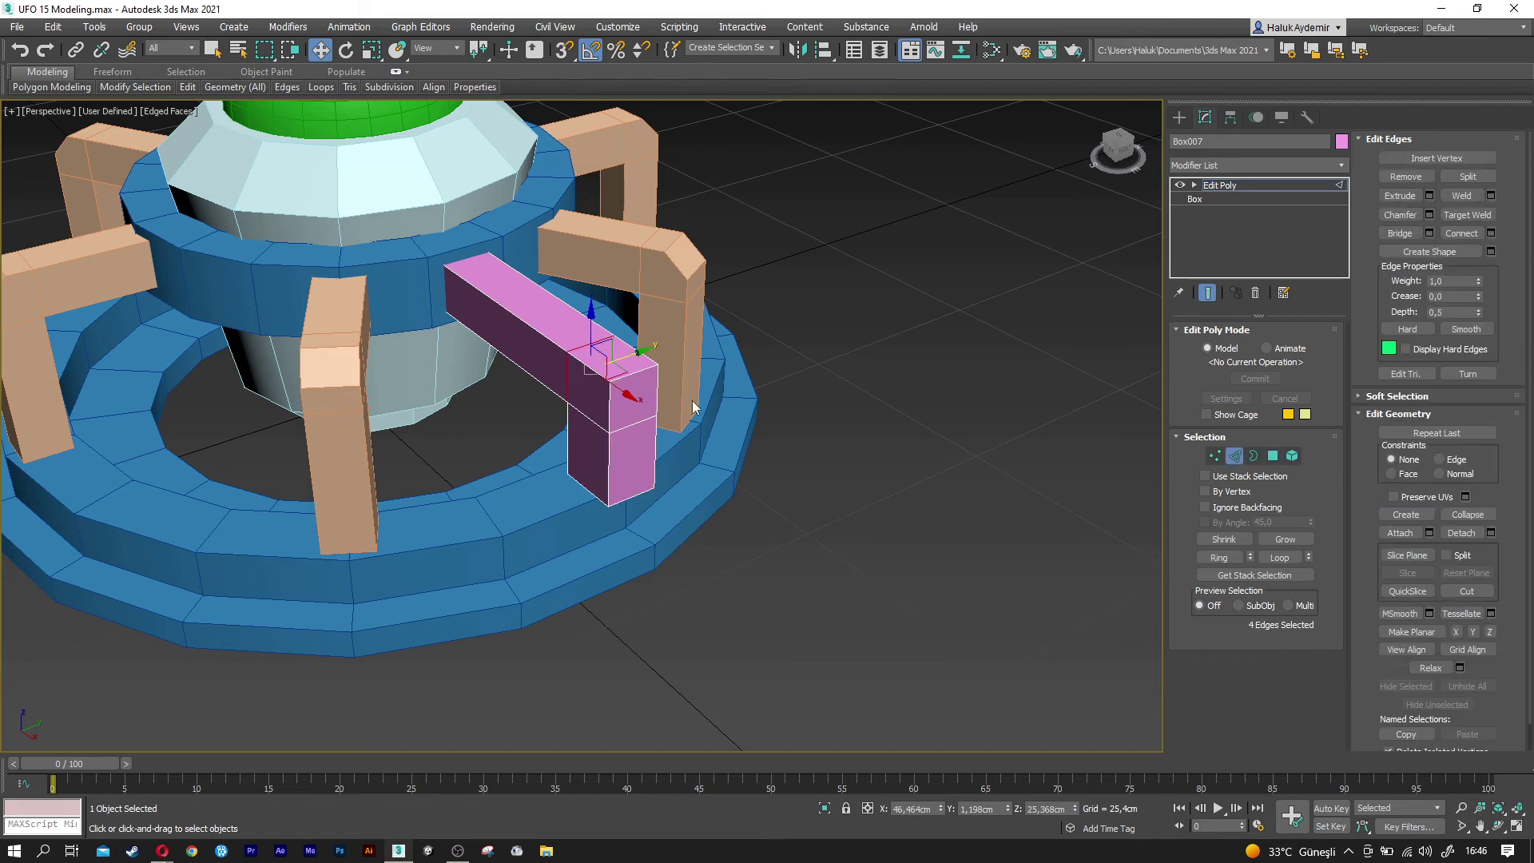
click(639, 373)
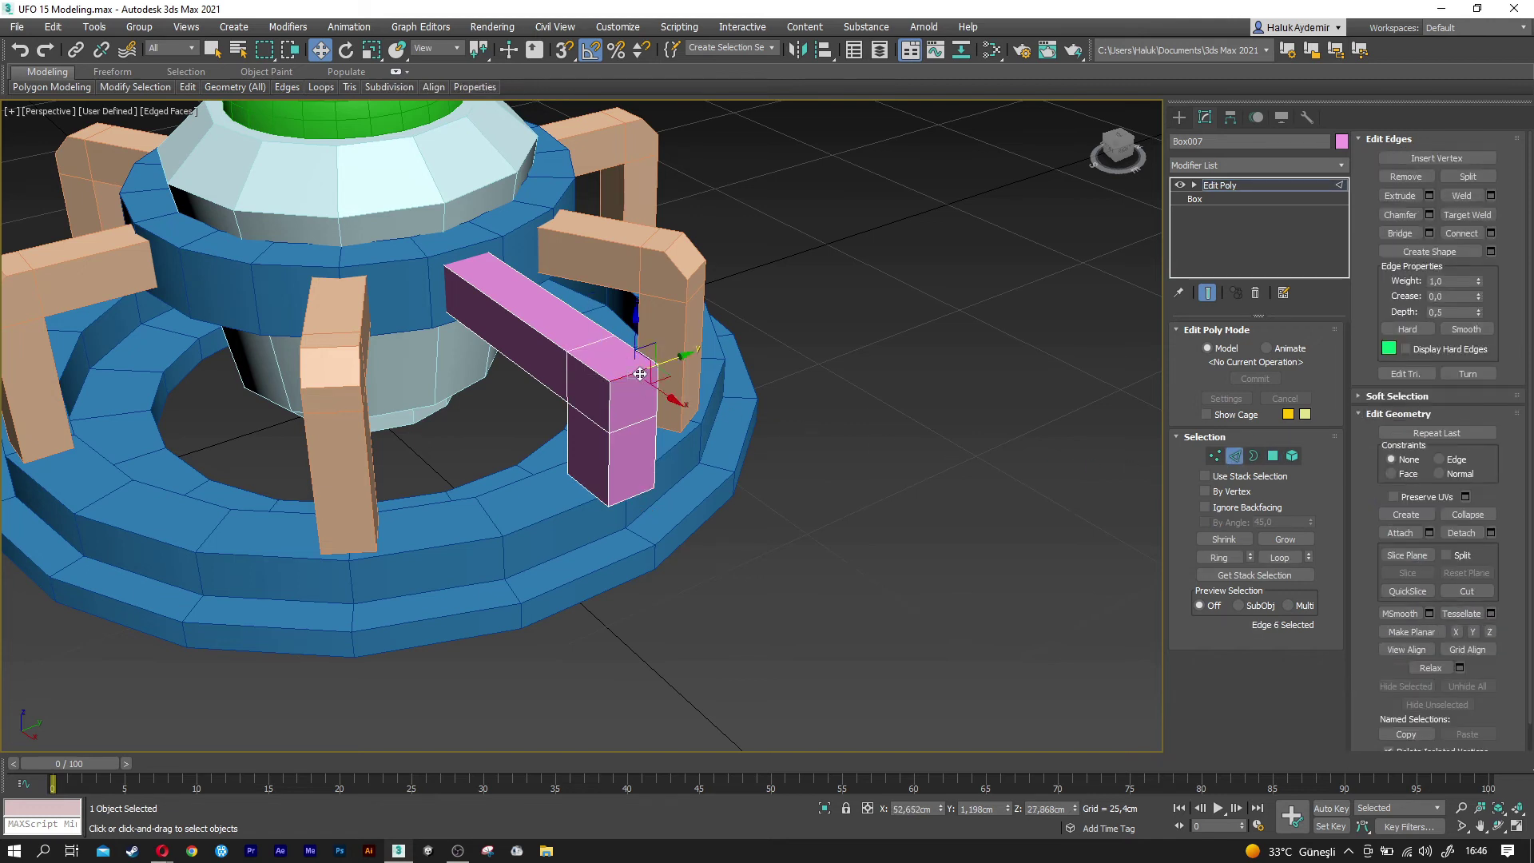
click(1429, 214)
double_click(638, 458)
text(5)
key(Return)
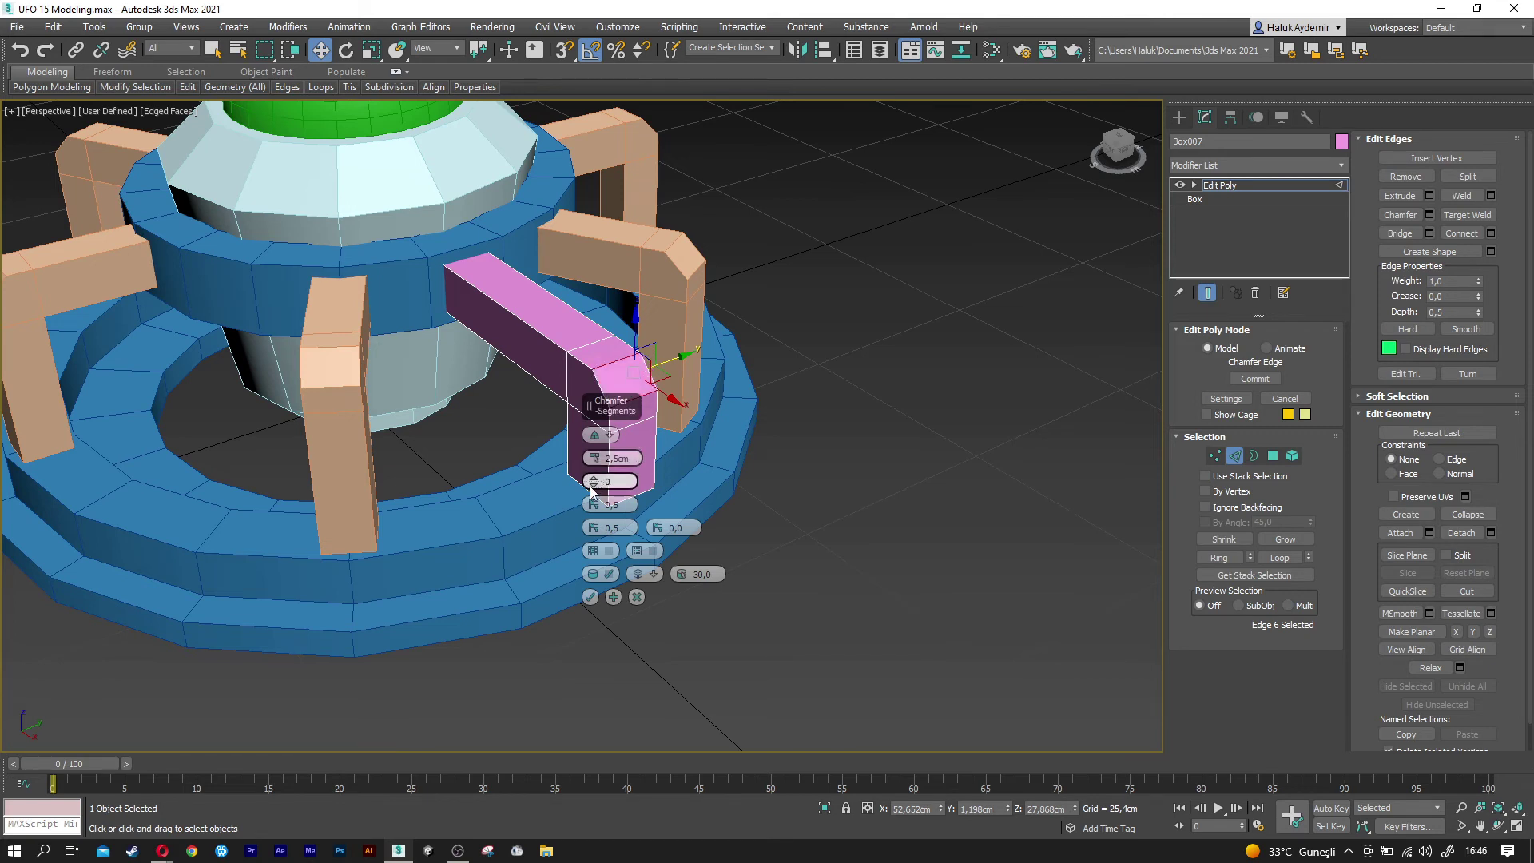
click(590, 597)
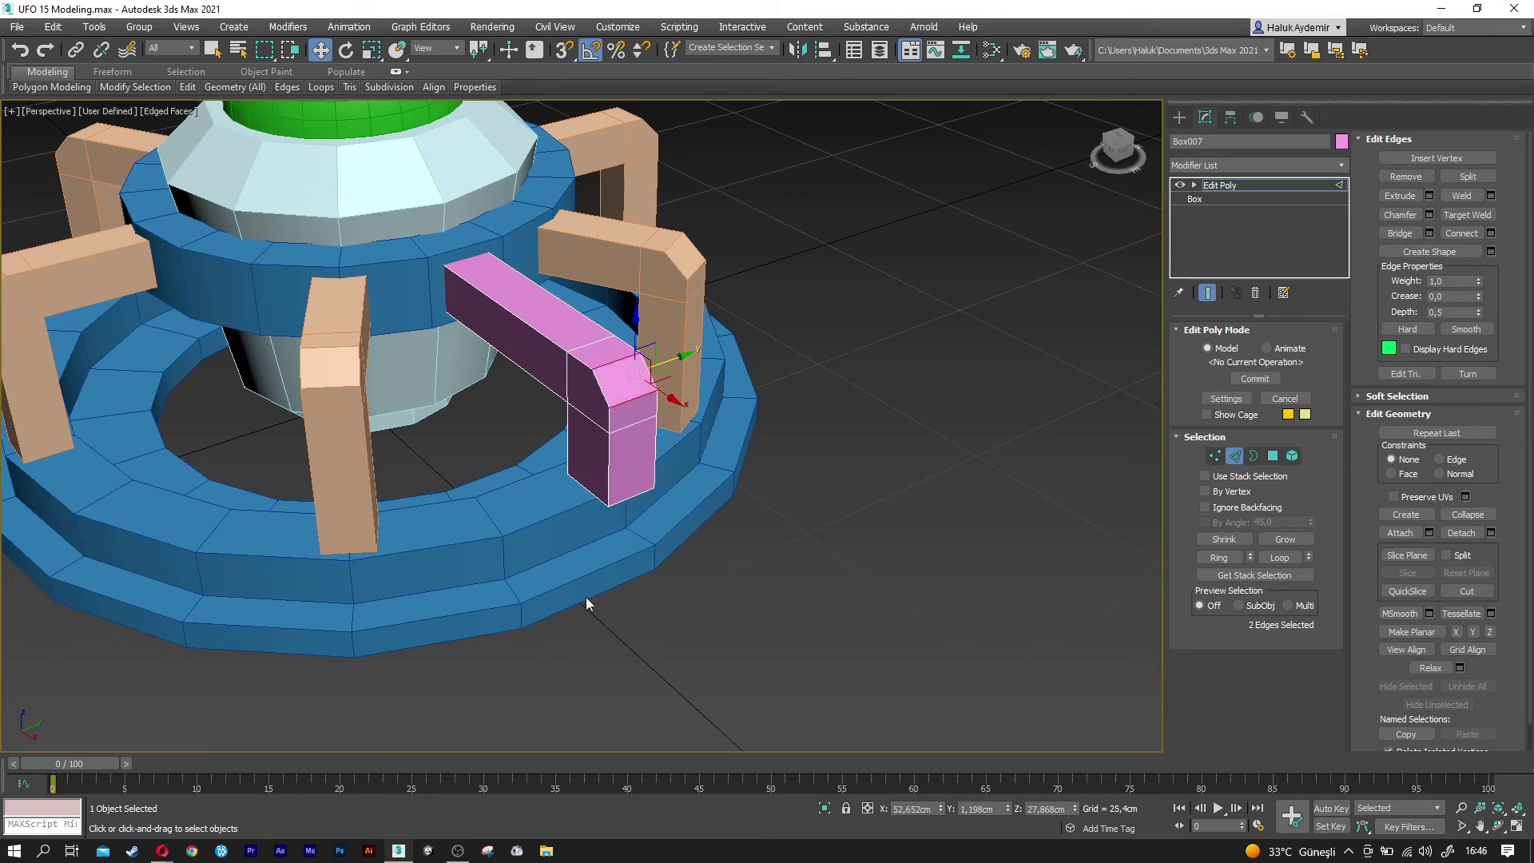
click(1235, 457)
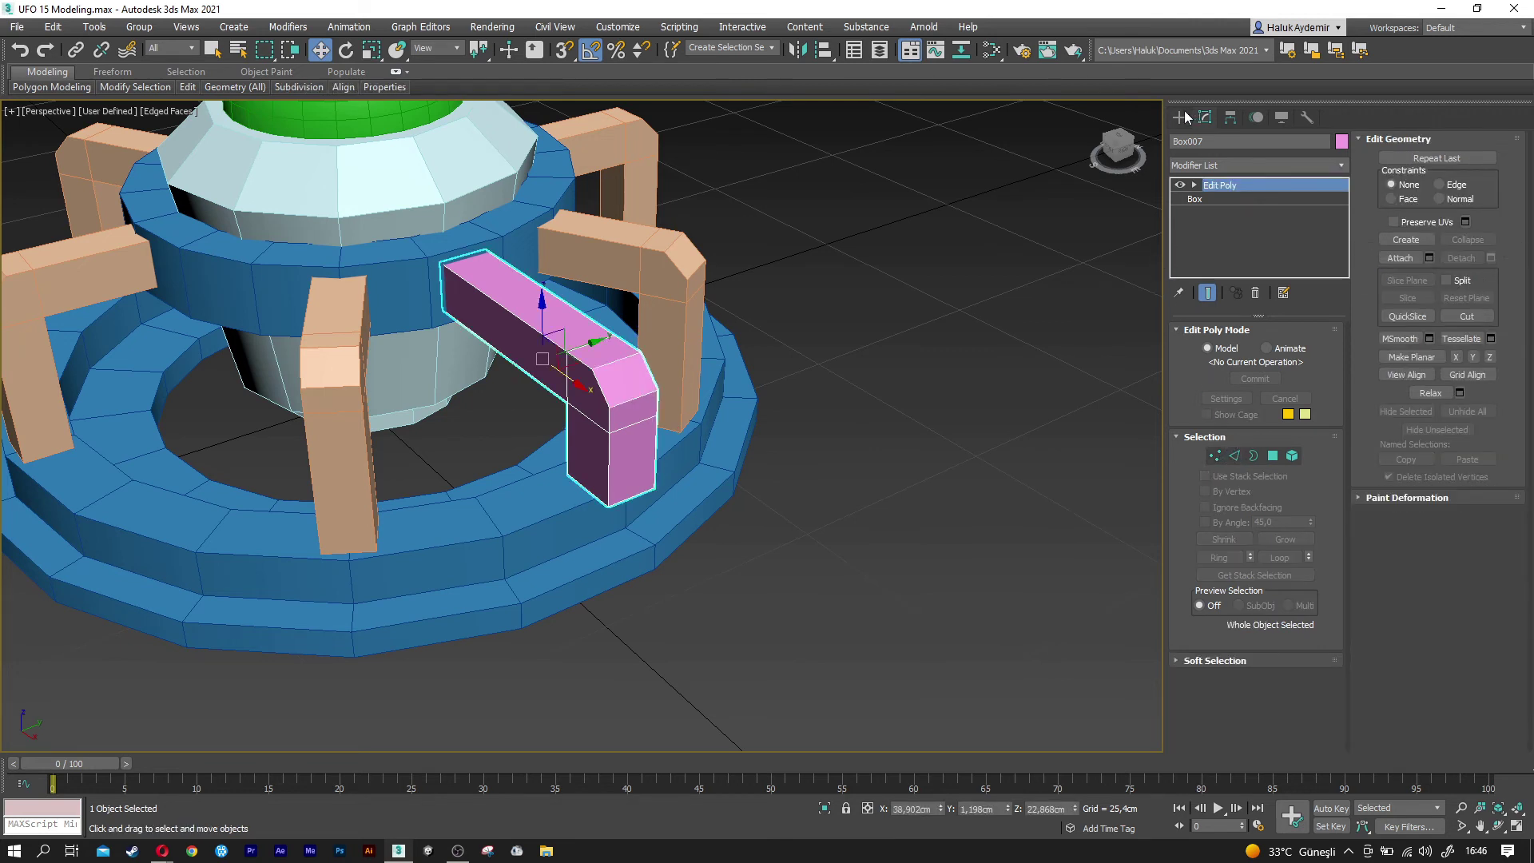
click(1182, 117)
click(1223, 247)
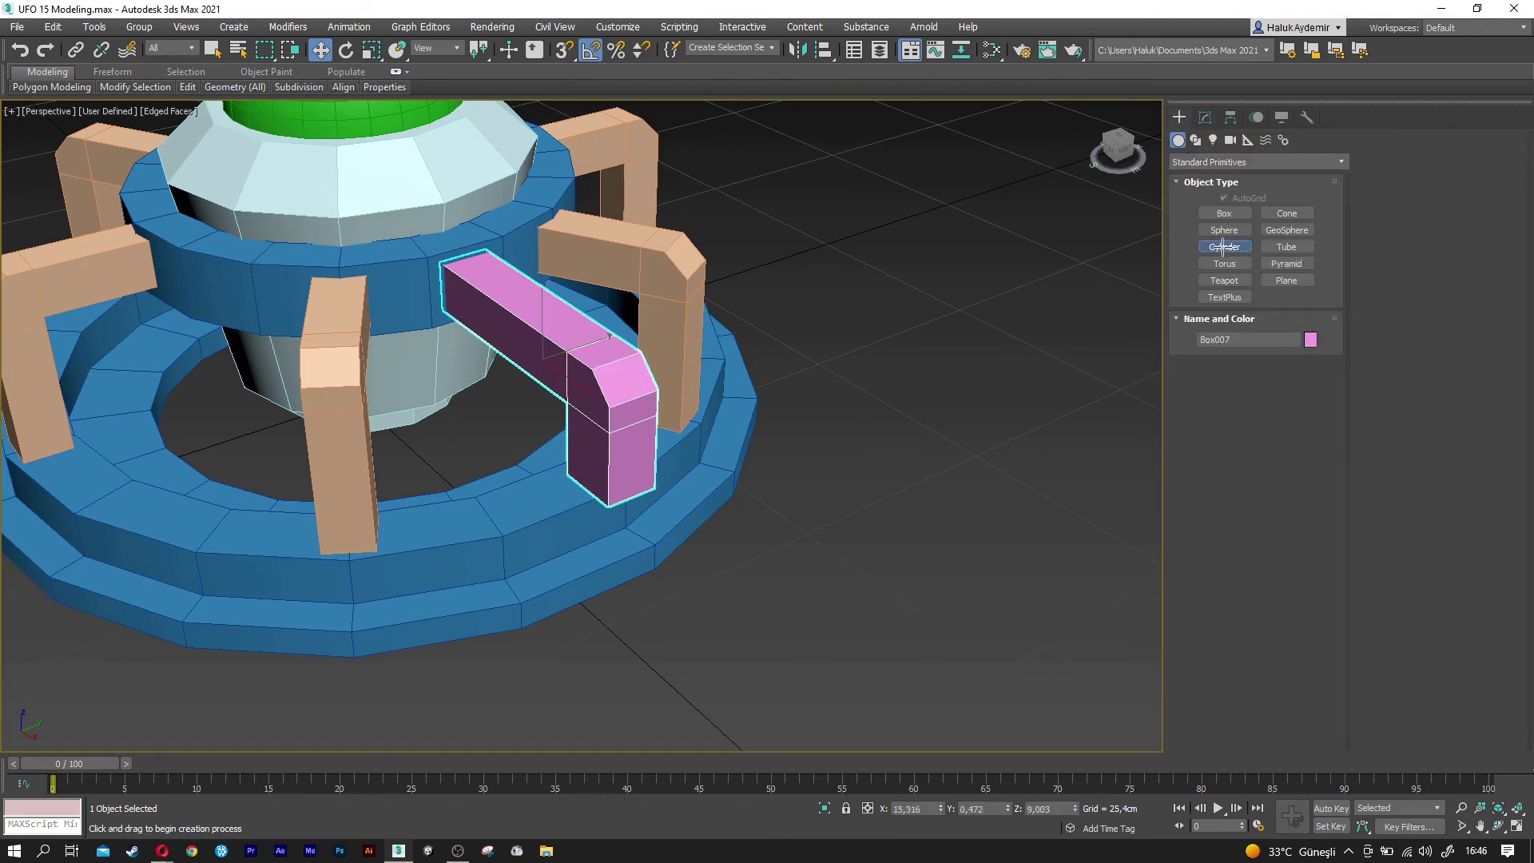
Create a cylinder beside the arm with a 5 cm radius and 30 cm height.
drag(658, 658, 695, 648)
click(679, 624)
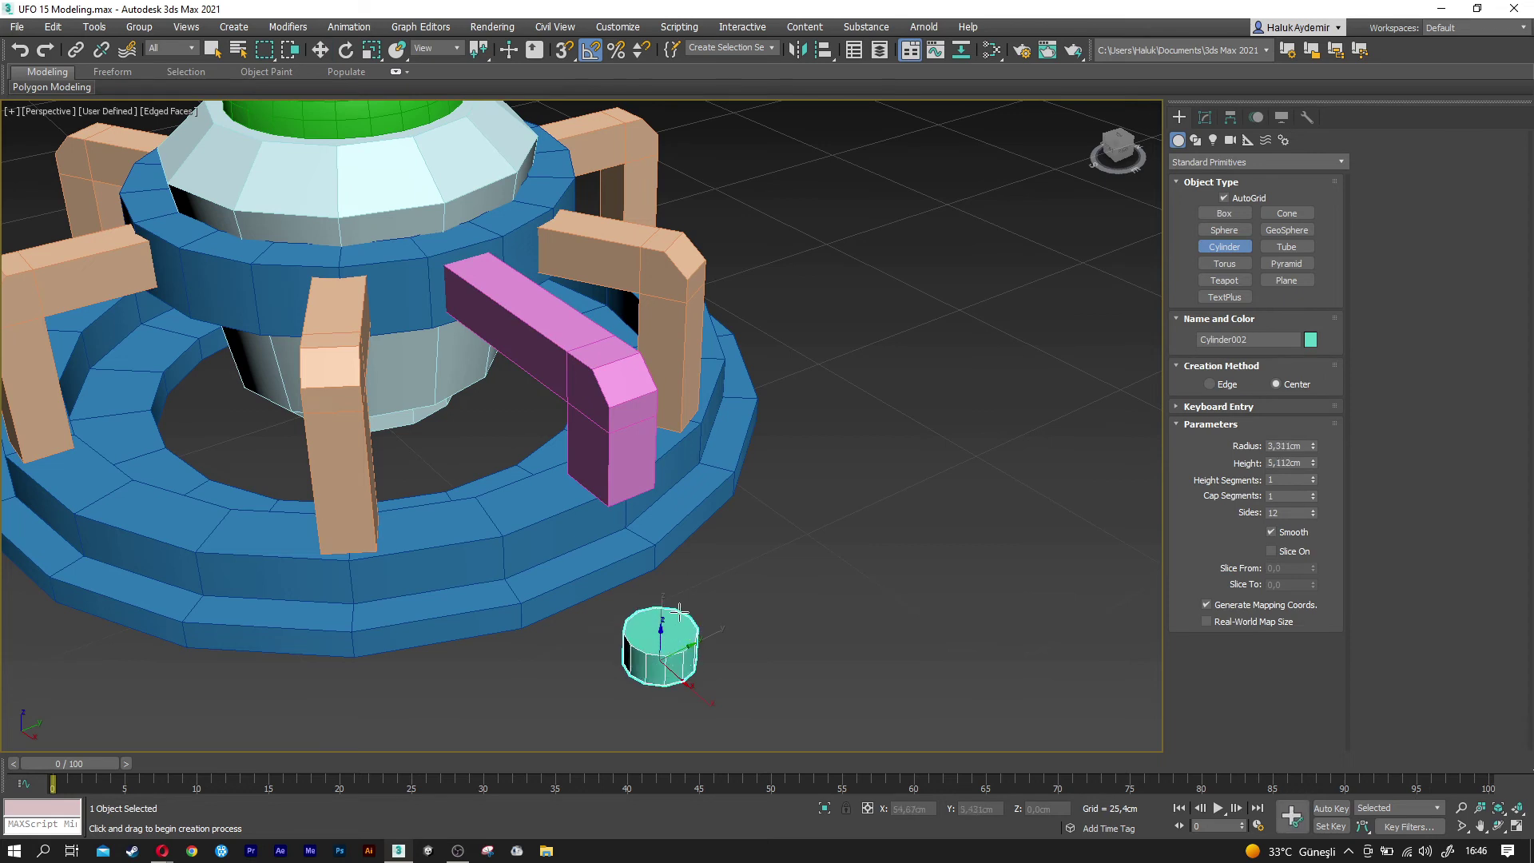
click(702, 463)
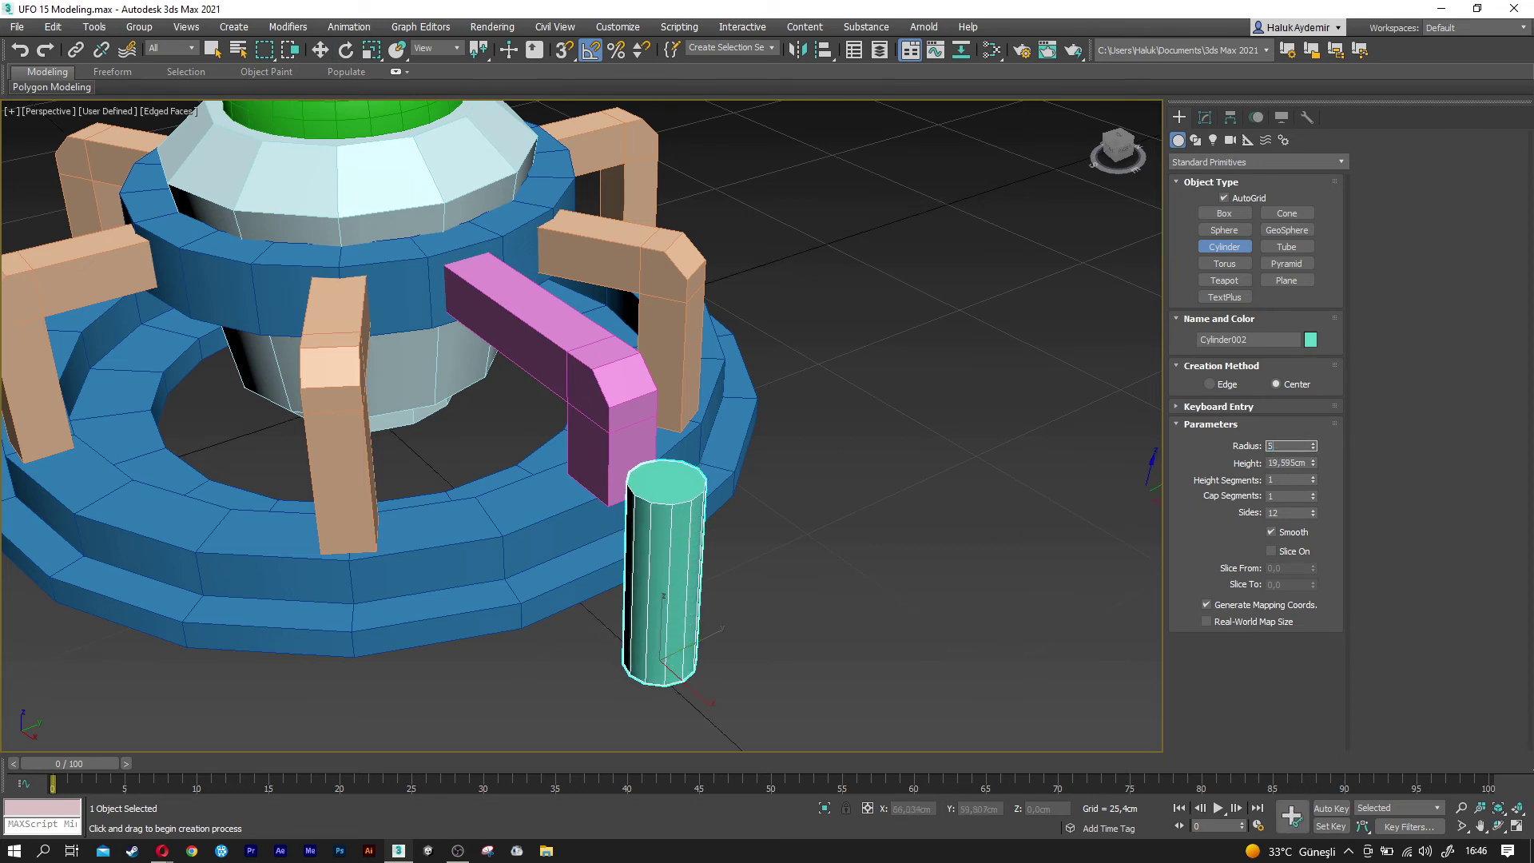
key(Tab)
key(Return)
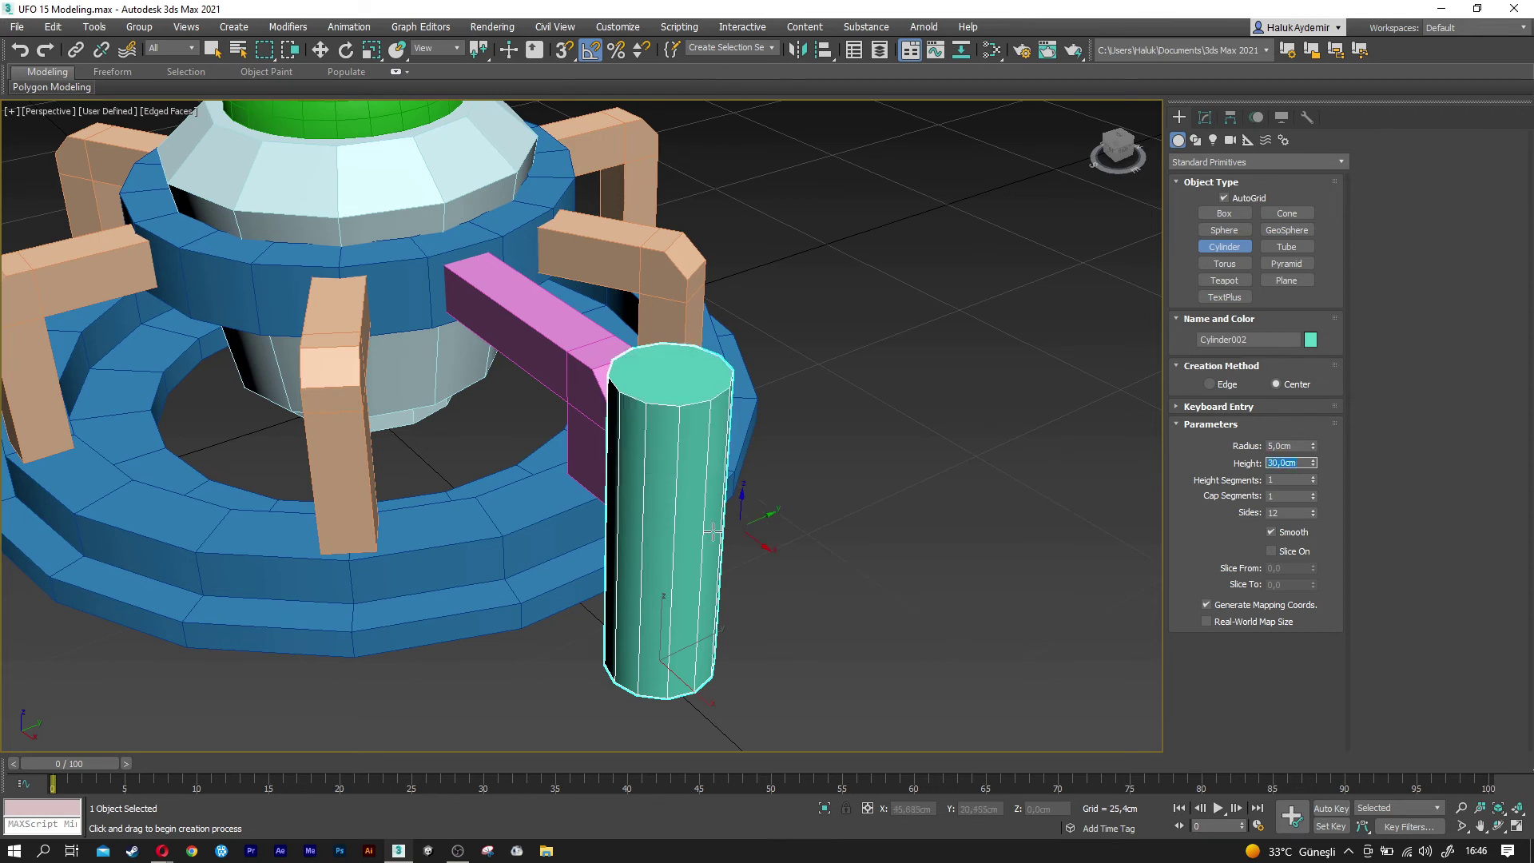
Shift-copy the cylinder upward and resize the copy to a 6 cm radius, 3 cm high cap.
key(e)
middle_drag(683, 580, 640, 557)
key(w)
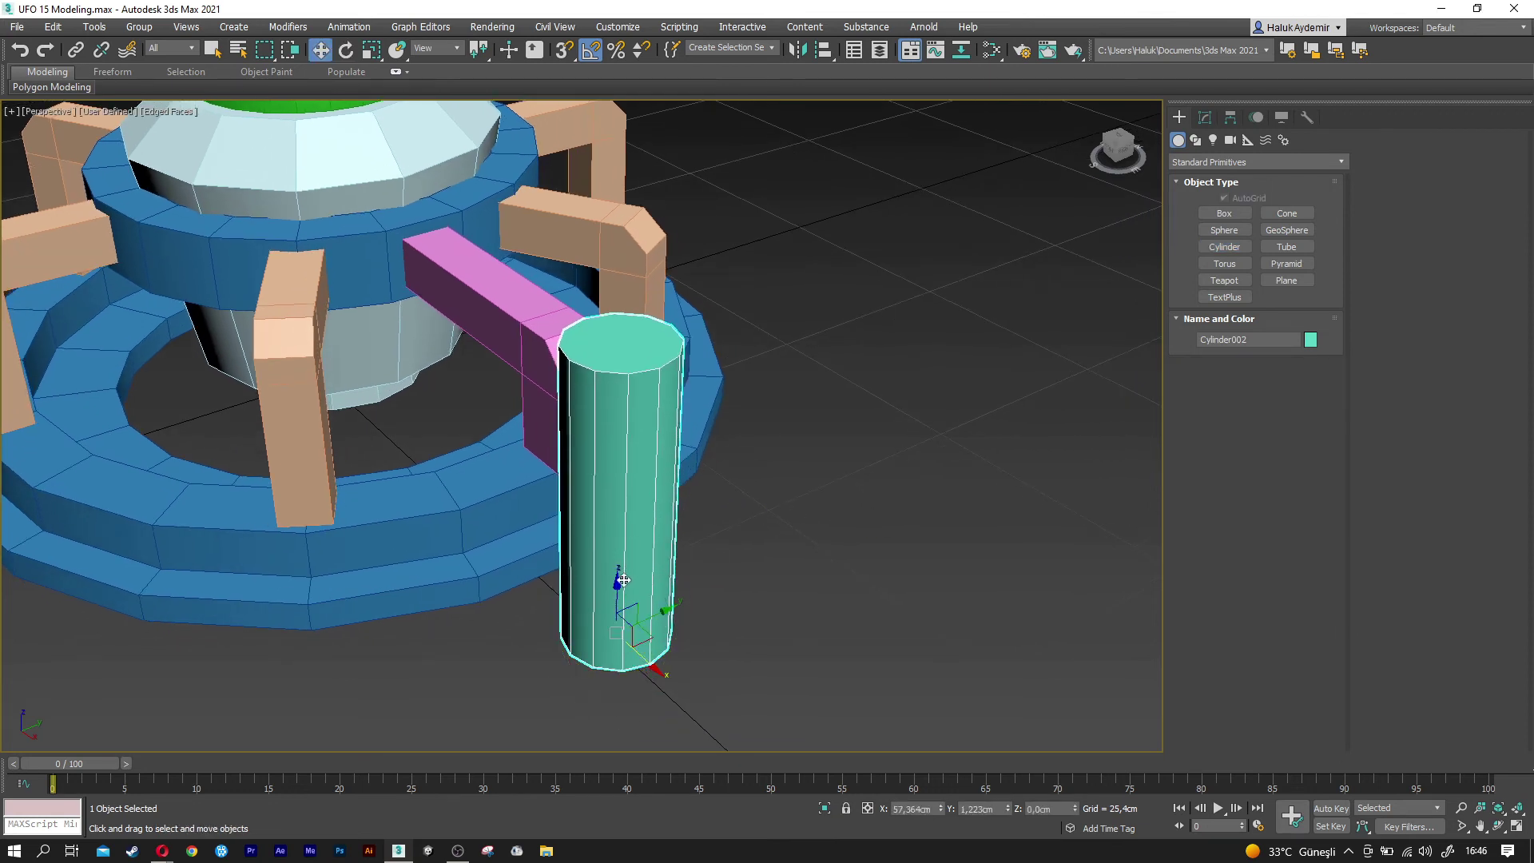
shift+drag(617, 583, 622, 240)
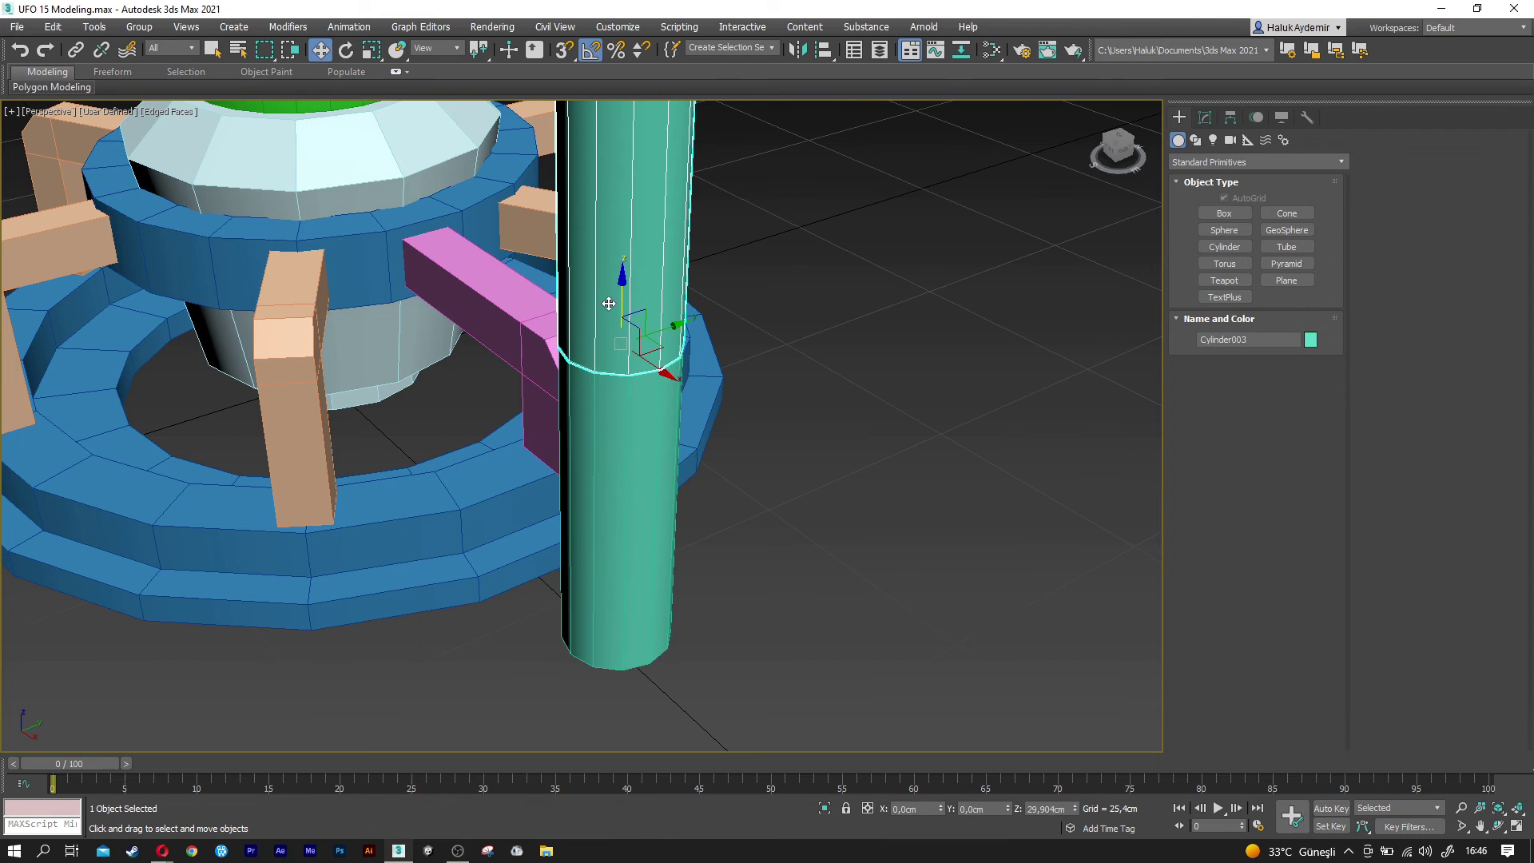
click(775, 494)
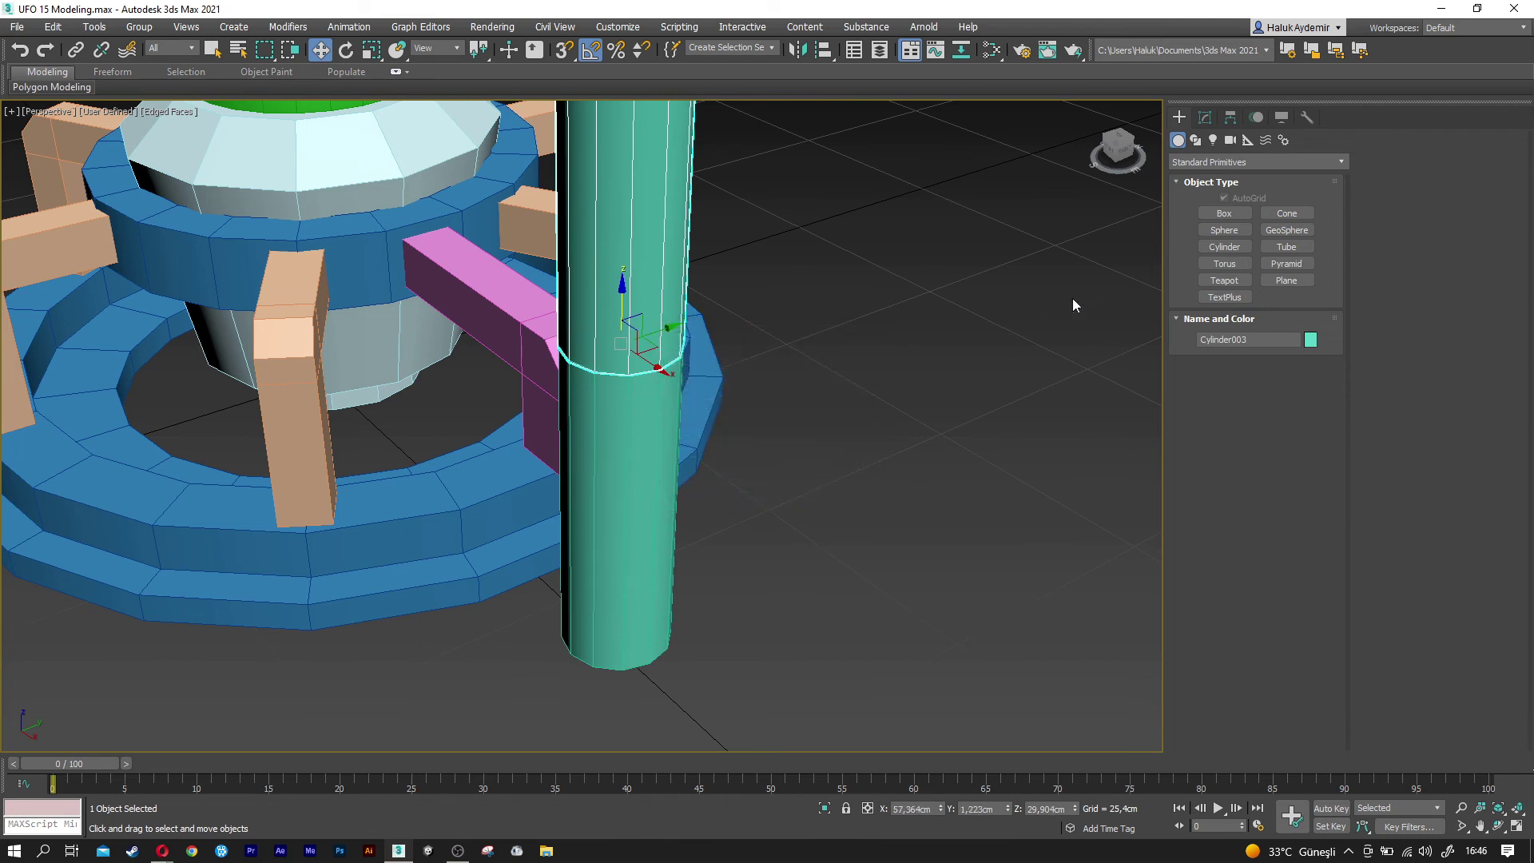
click(1206, 119)
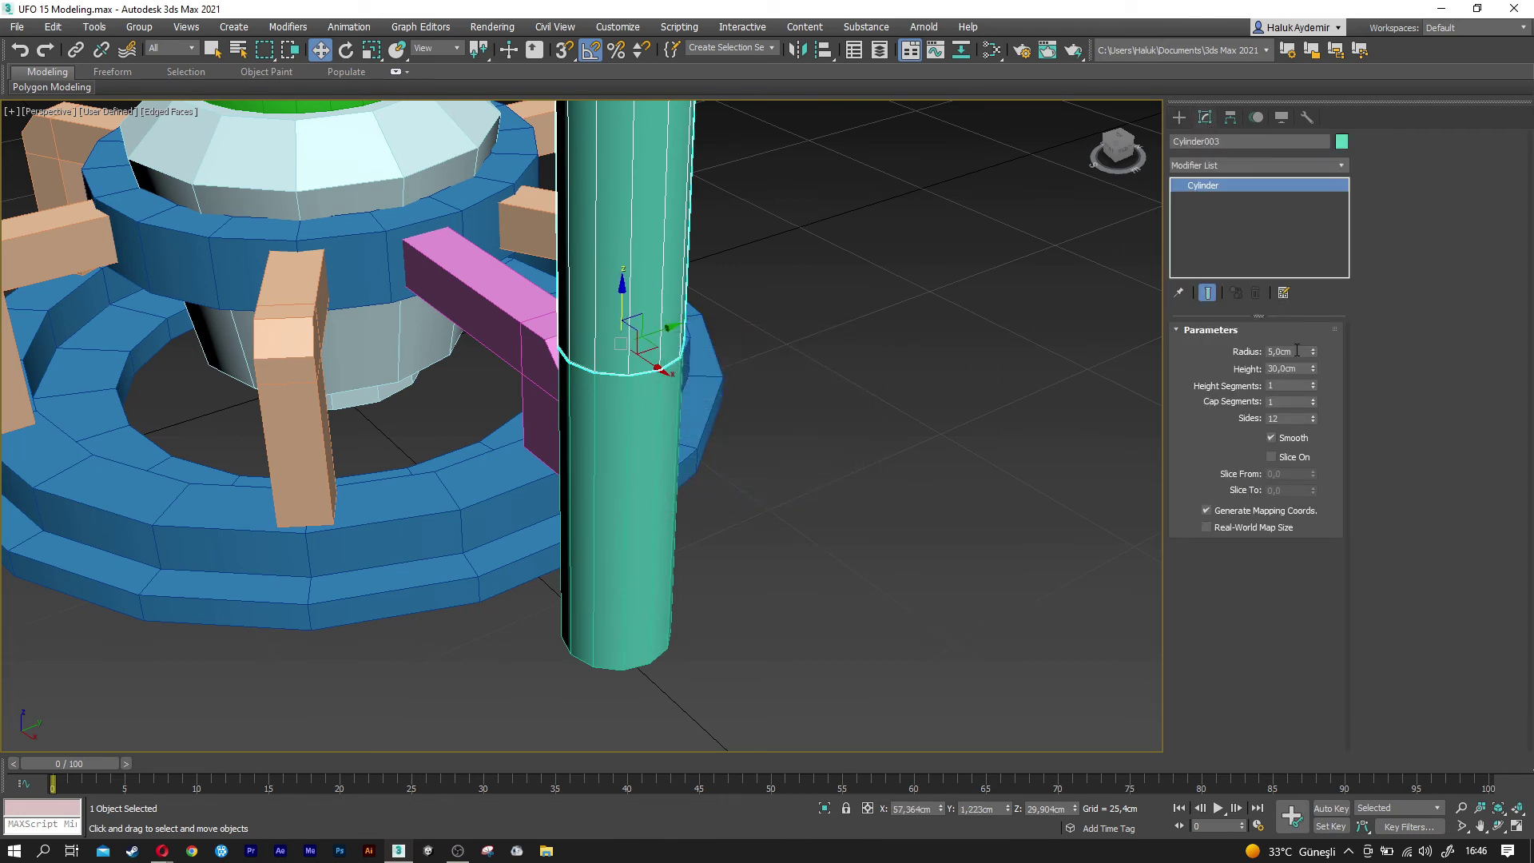
key(Tab)
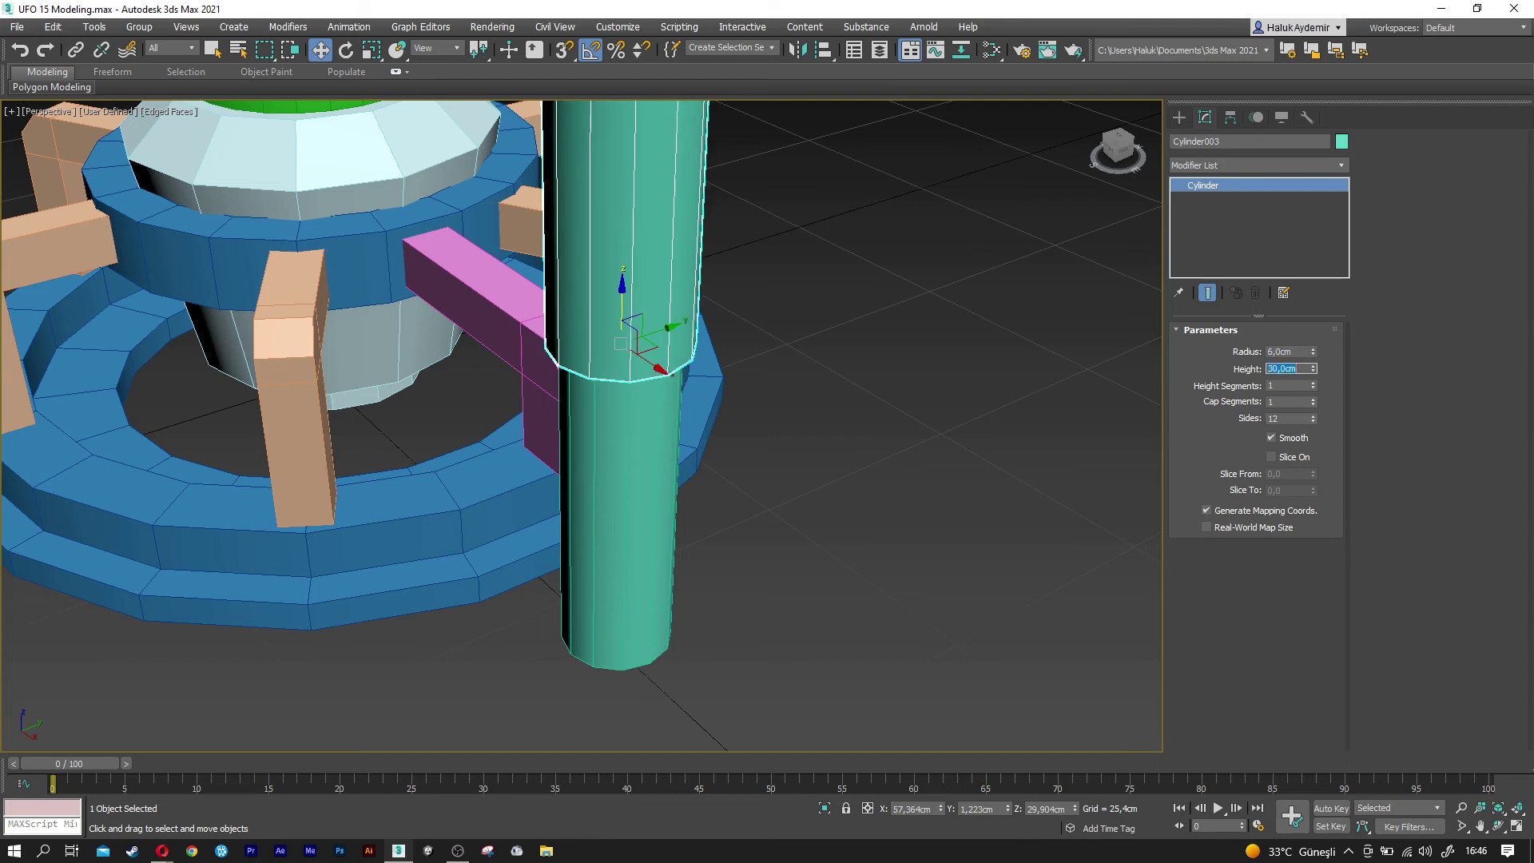
text(3)
key(Return)
Seat the cap on the cylinder top and clone it down to the cylinder's bottom.
key(f)
key(z)
drag(609, 477, 610, 472)
scroll(607, 471, down, 3)
scroll(607, 472, down, 1)
middle_drag(625, 421, 603, 243)
scroll(614, 299, down, 2)
shift+drag(606, 214, 607, 689)
click(762, 499)
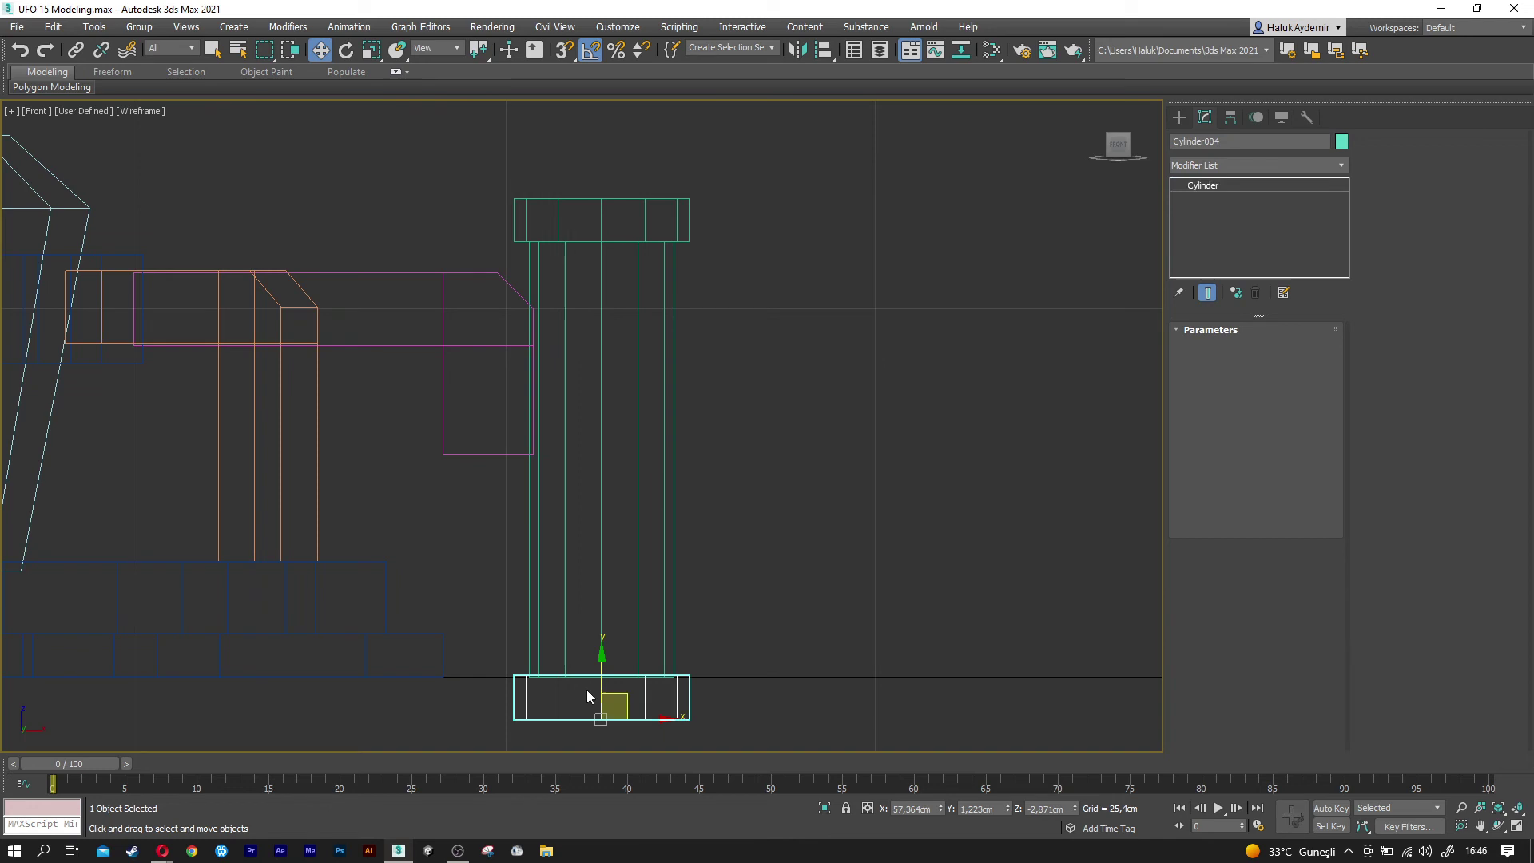
scroll(587, 689, up, 3)
scroll(606, 688, up, 2)
middle_drag(605, 688, 617, 532)
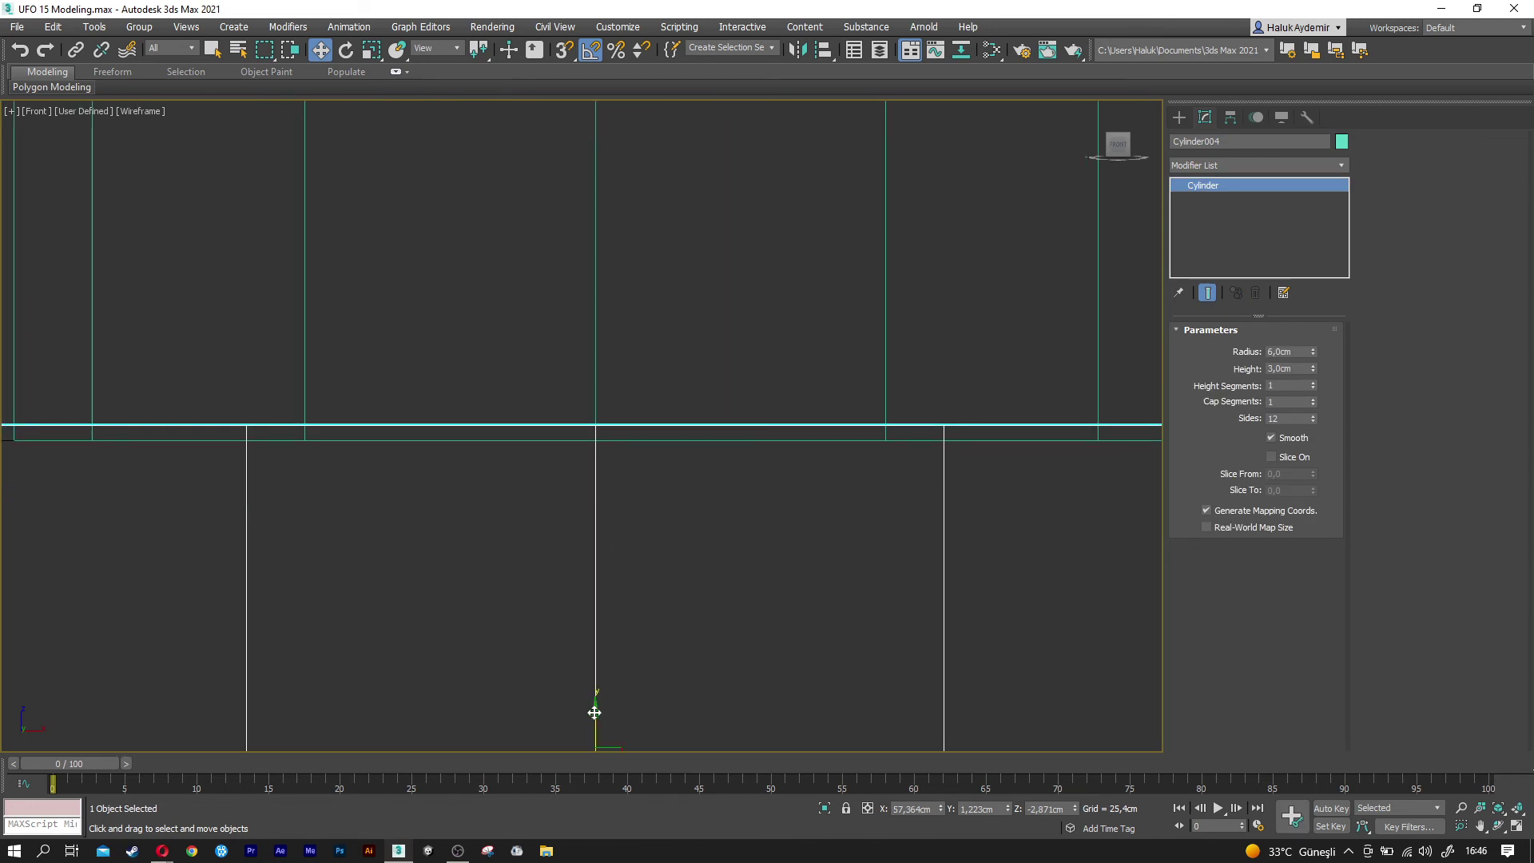
drag(595, 713, 599, 727)
In perspective view, select the tall cylinder and top cap along with the bottom cap.
key(p)
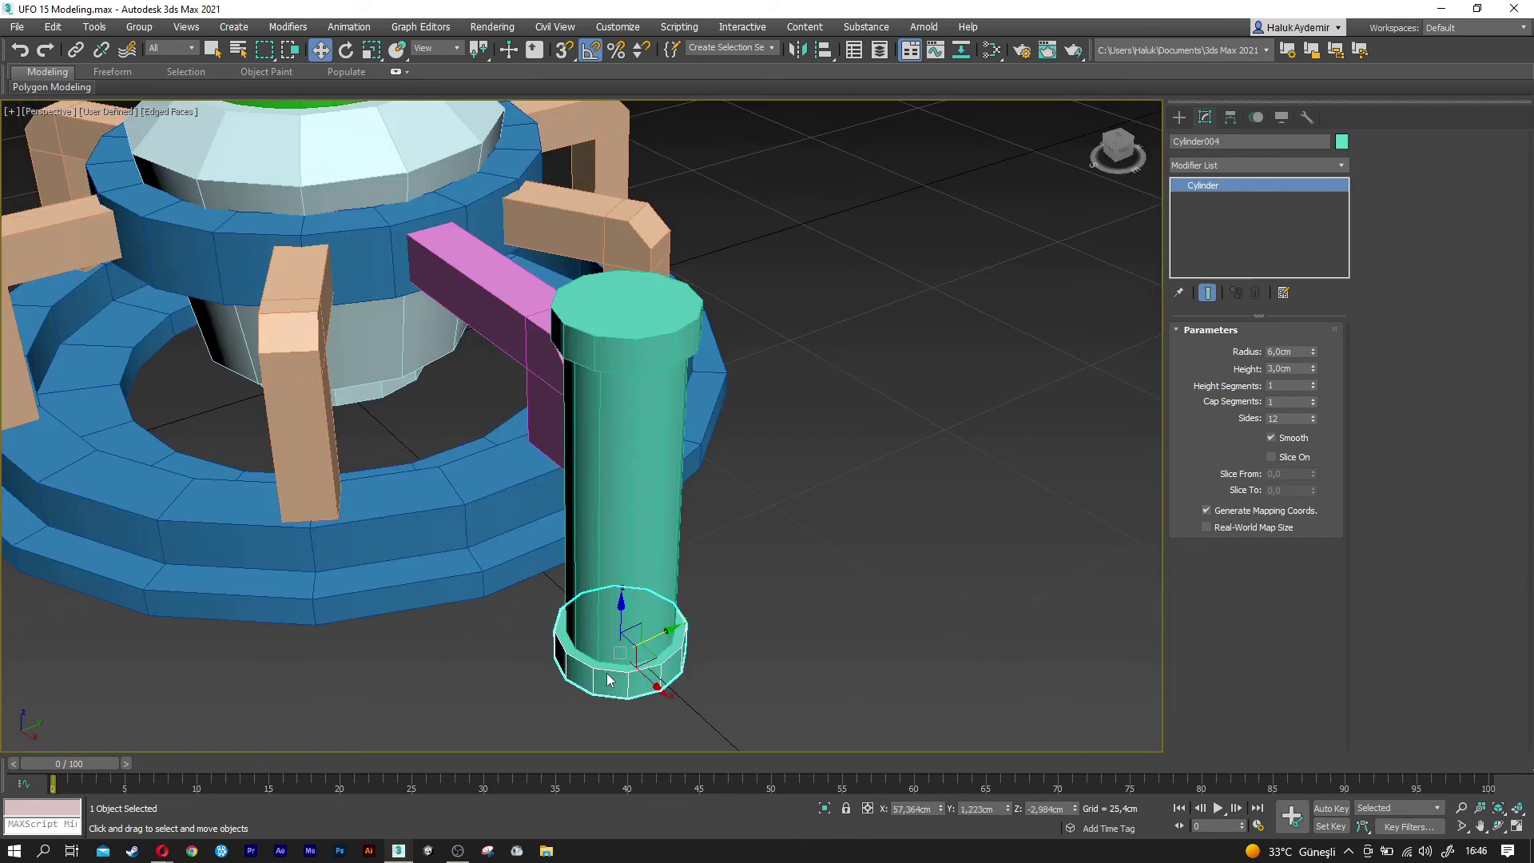
scroll(607, 673, down, 4)
ctrl+click(620, 543)
ctrl+click(622, 431)
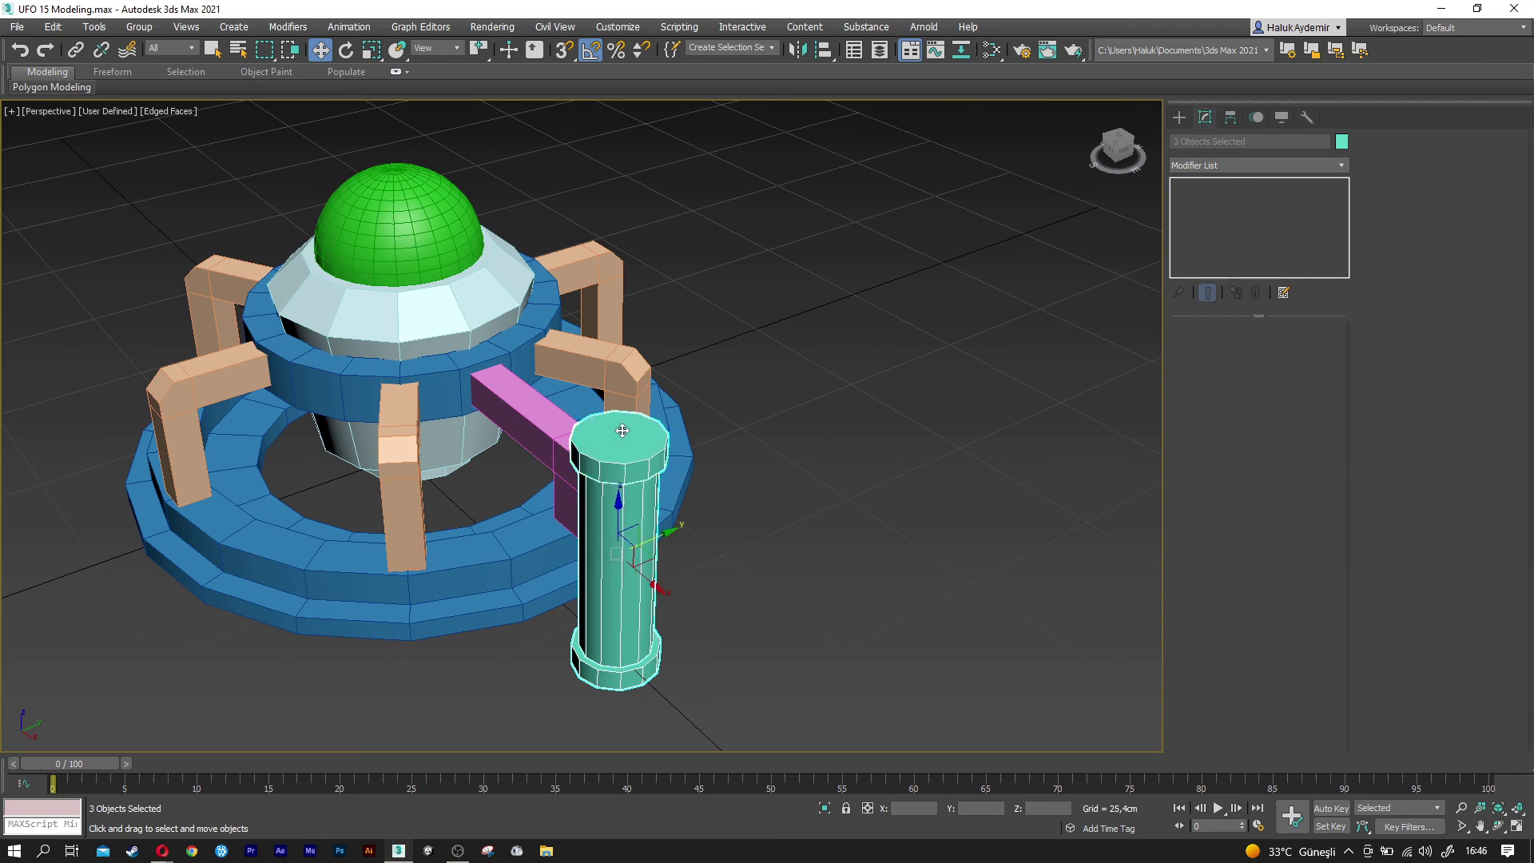
Group the three cylinder parts as Group001 and tip it onto its side.
click(139, 27)
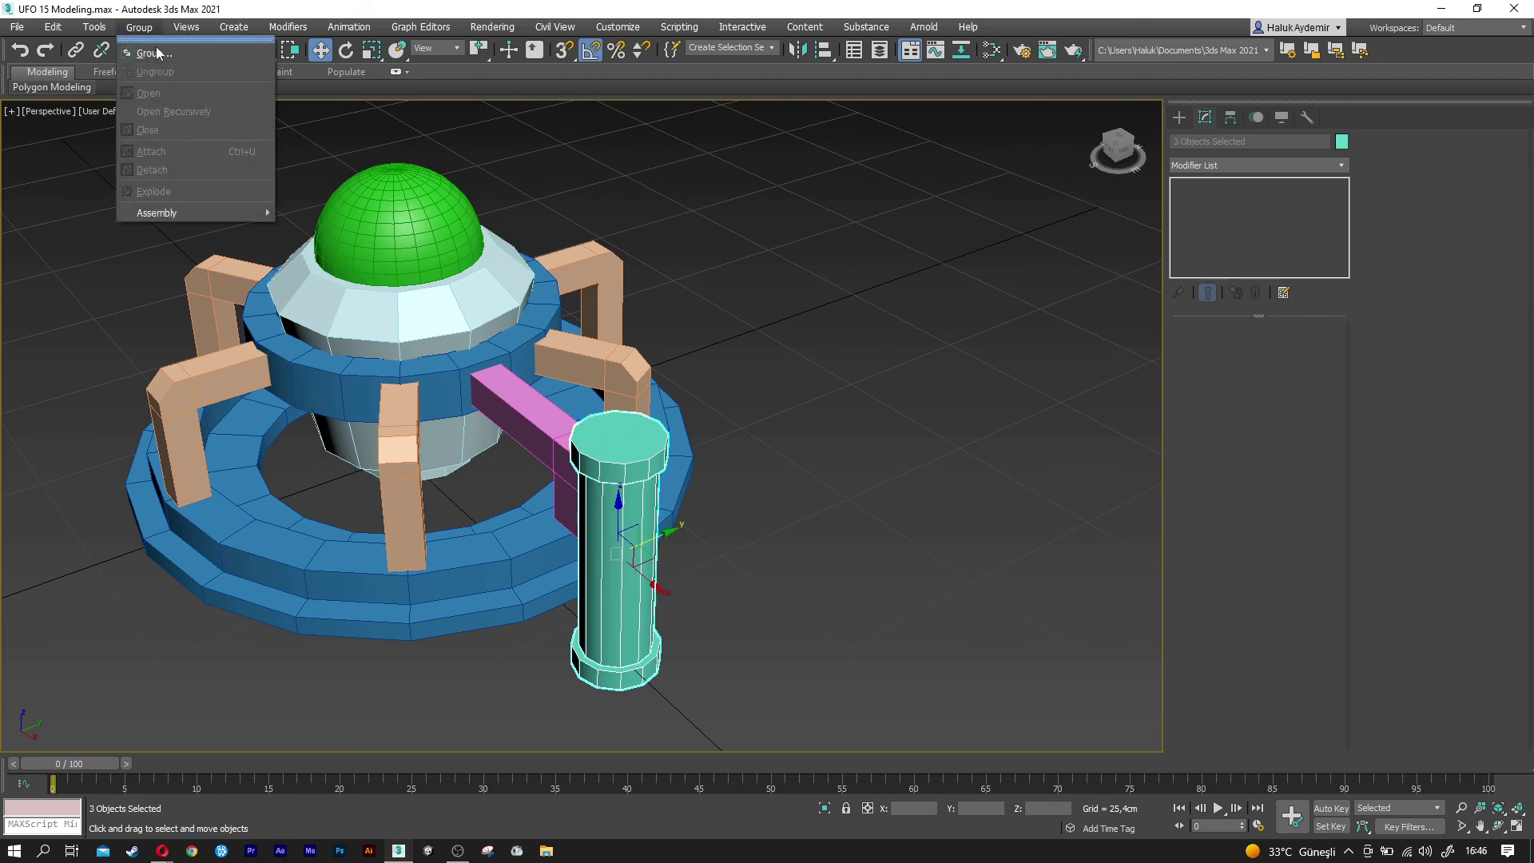
click(159, 56)
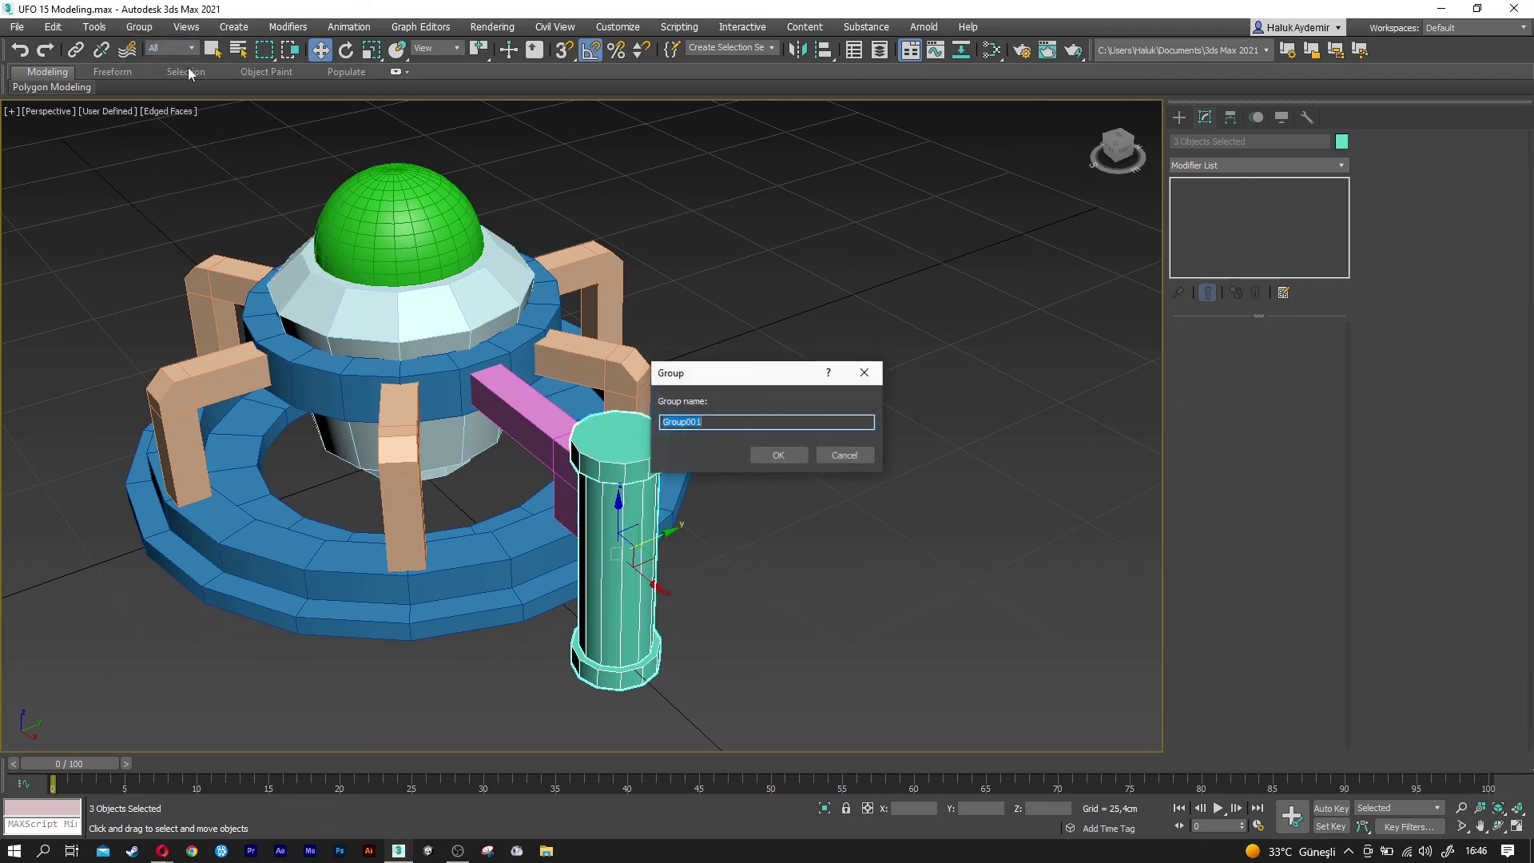
click(754, 454)
key(e)
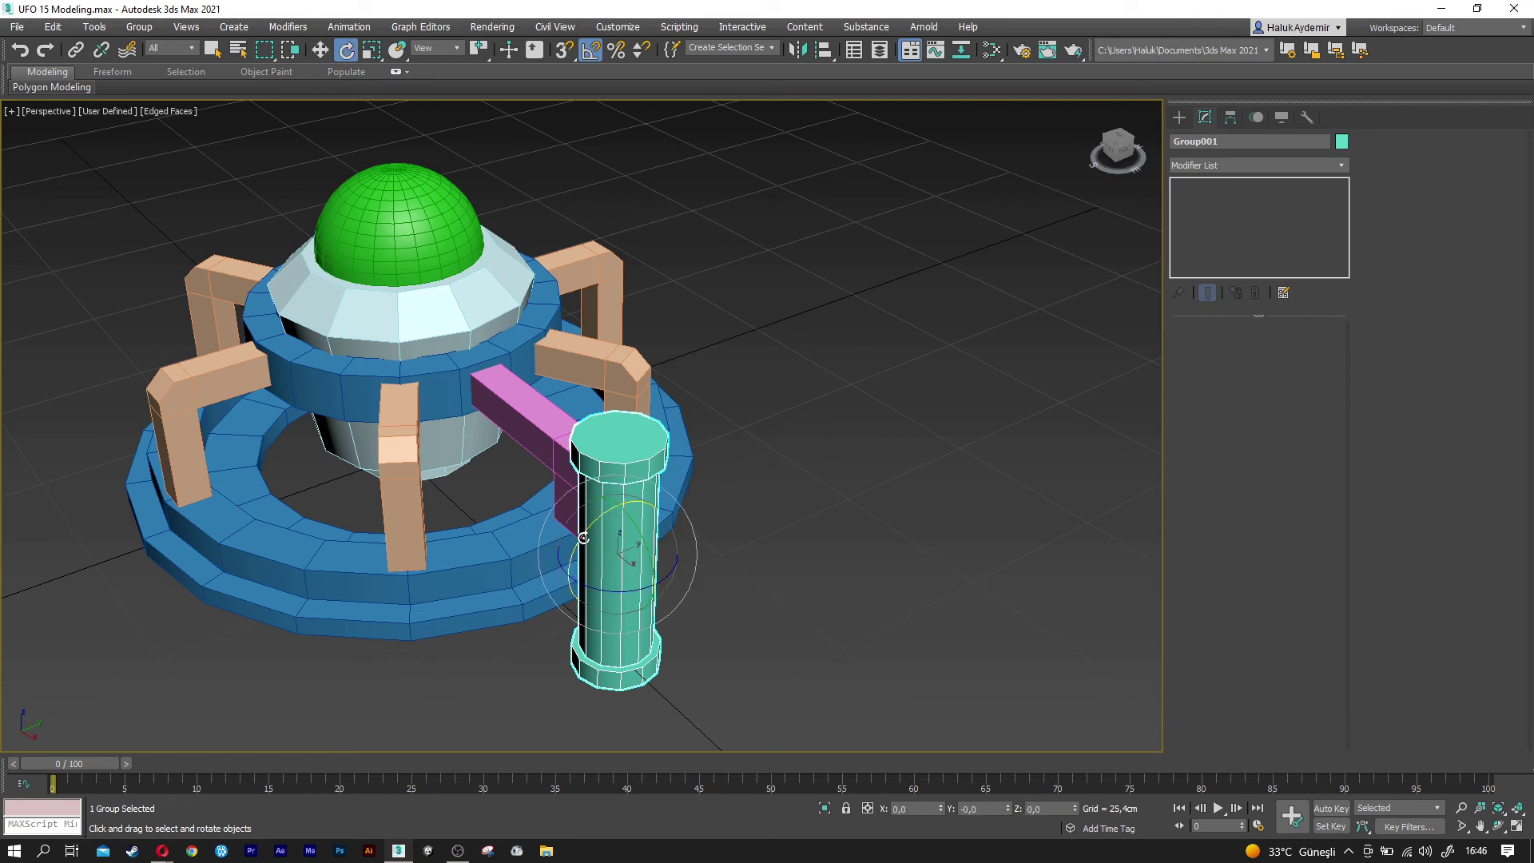
drag(584, 538, 670, 513)
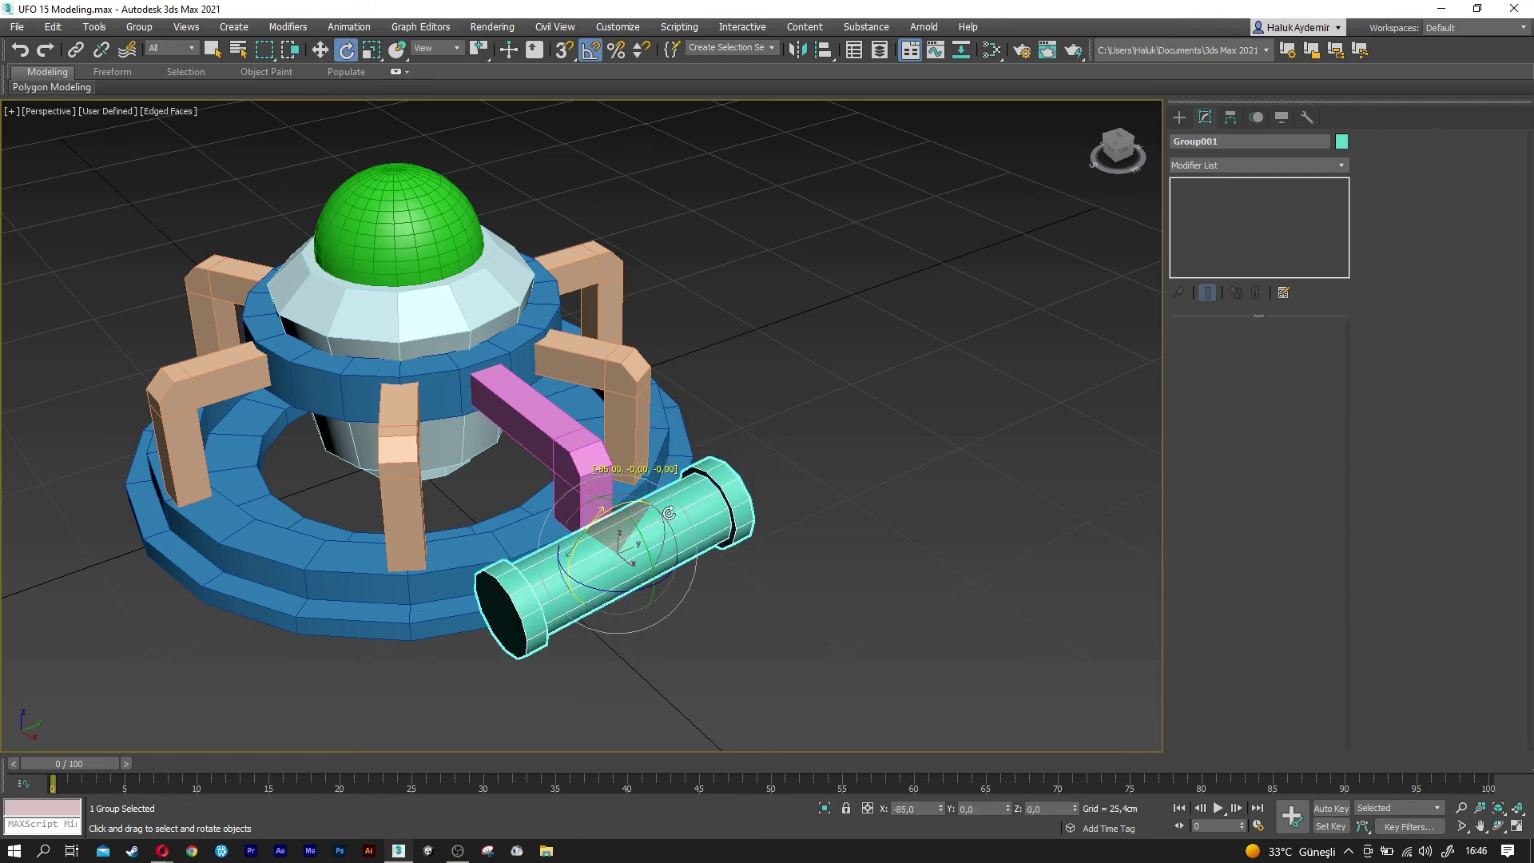
drag(670, 513, 675, 509)
Align Group001's centre to the pink arm.
key(w)
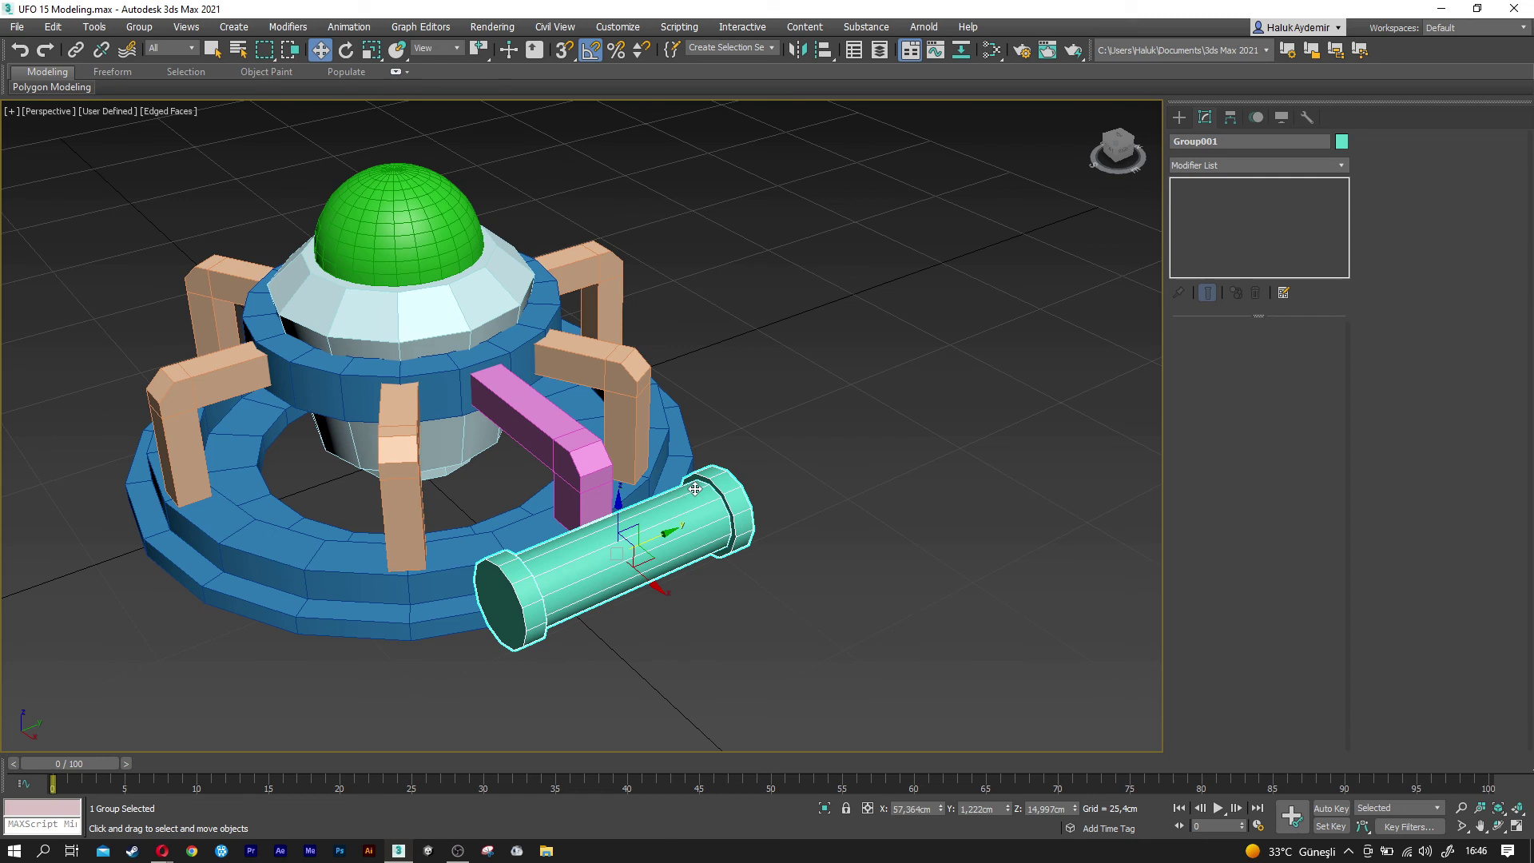
click(823, 50)
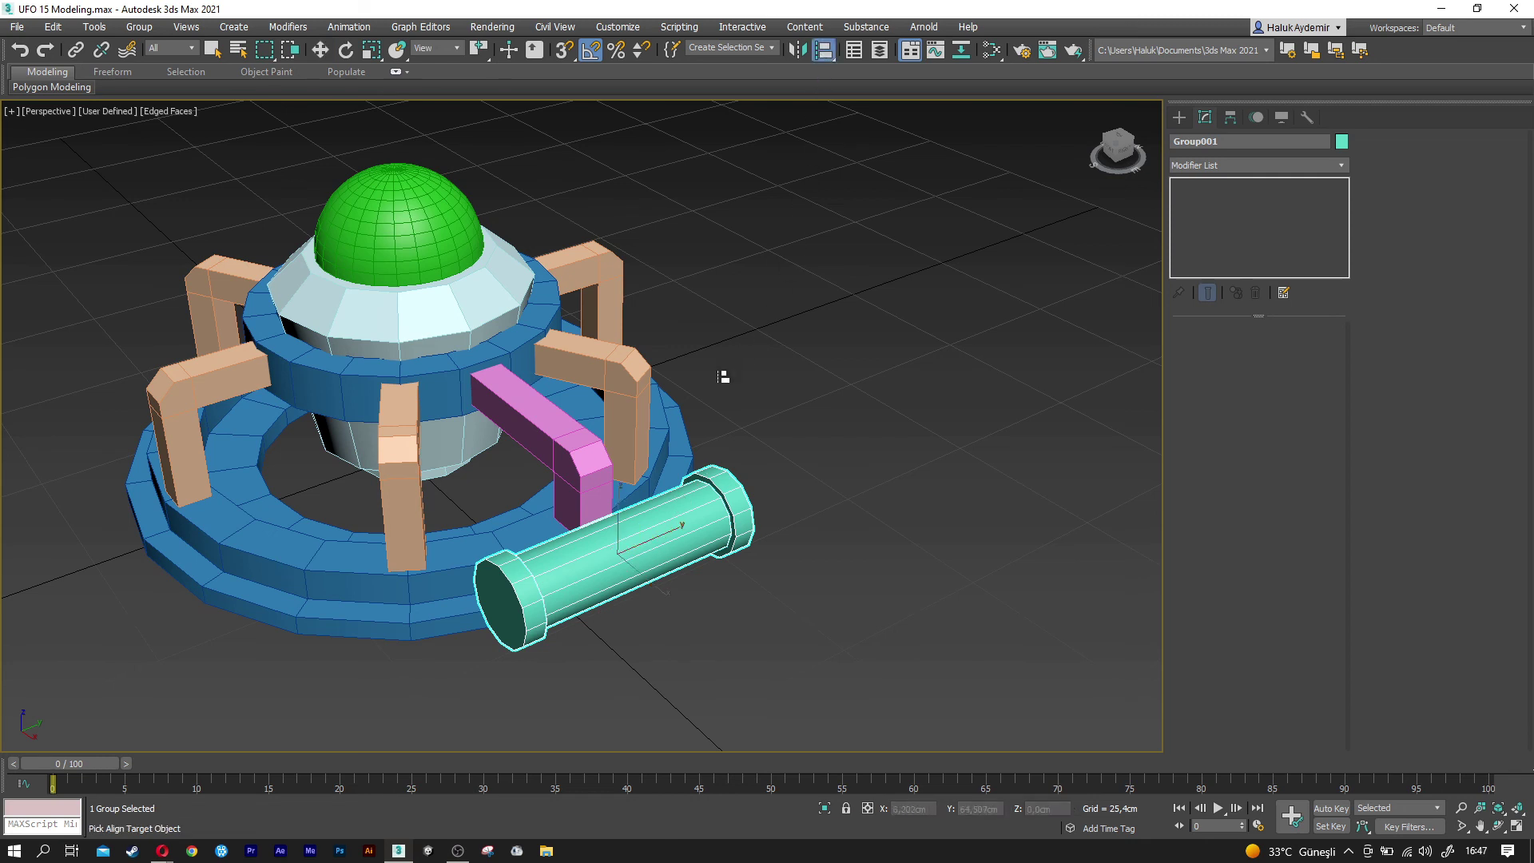
click(585, 475)
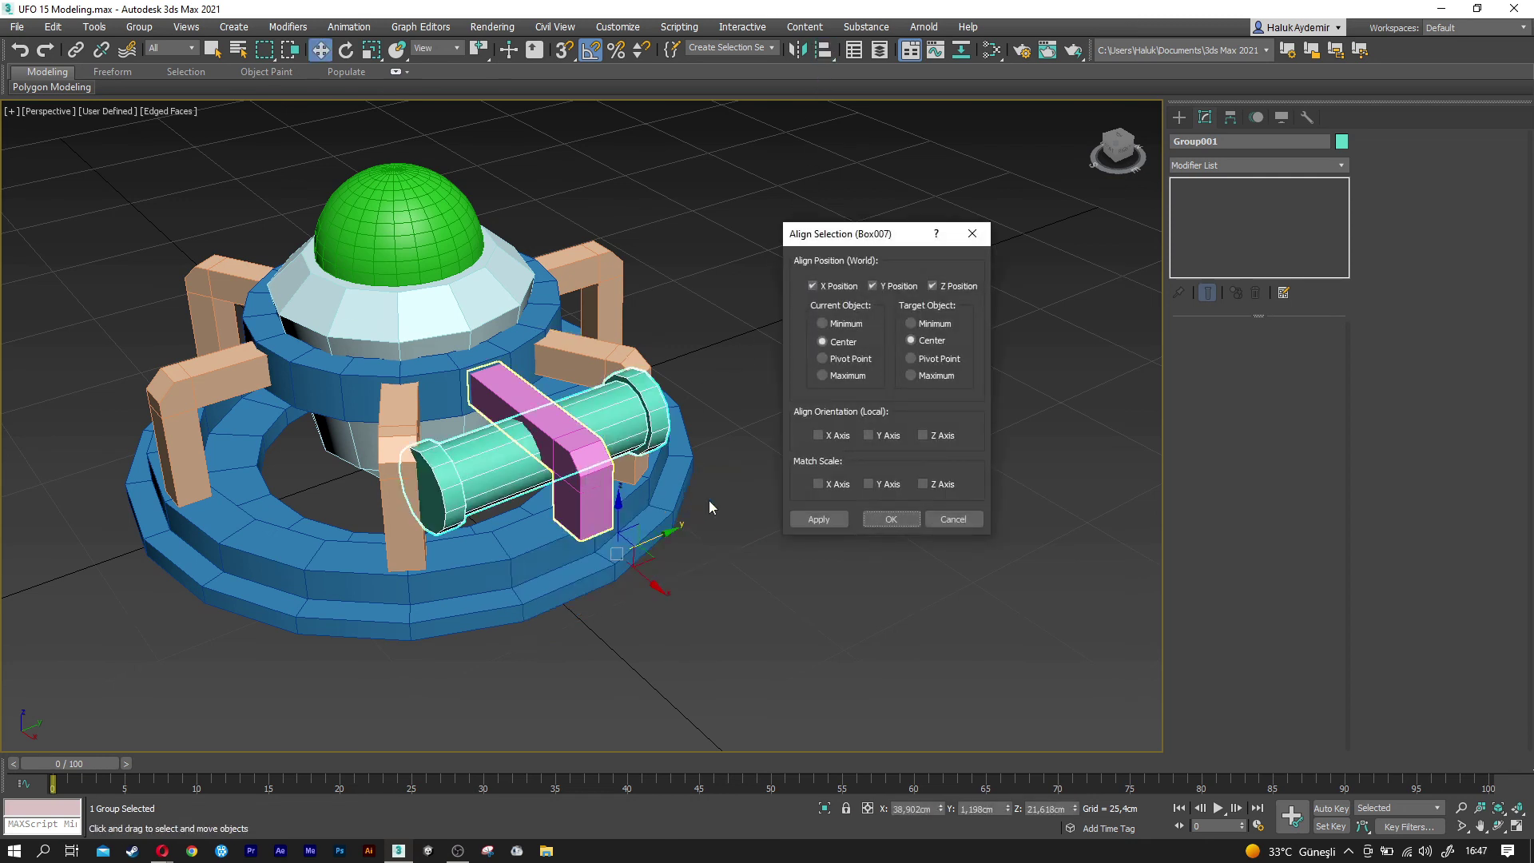
click(888, 519)
In front view, move the group below the arm's end and rotate it 45 degrees.
key(f)
key(z)
scroll(660, 424, down, 2)
middle_drag(660, 425, 465, 352)
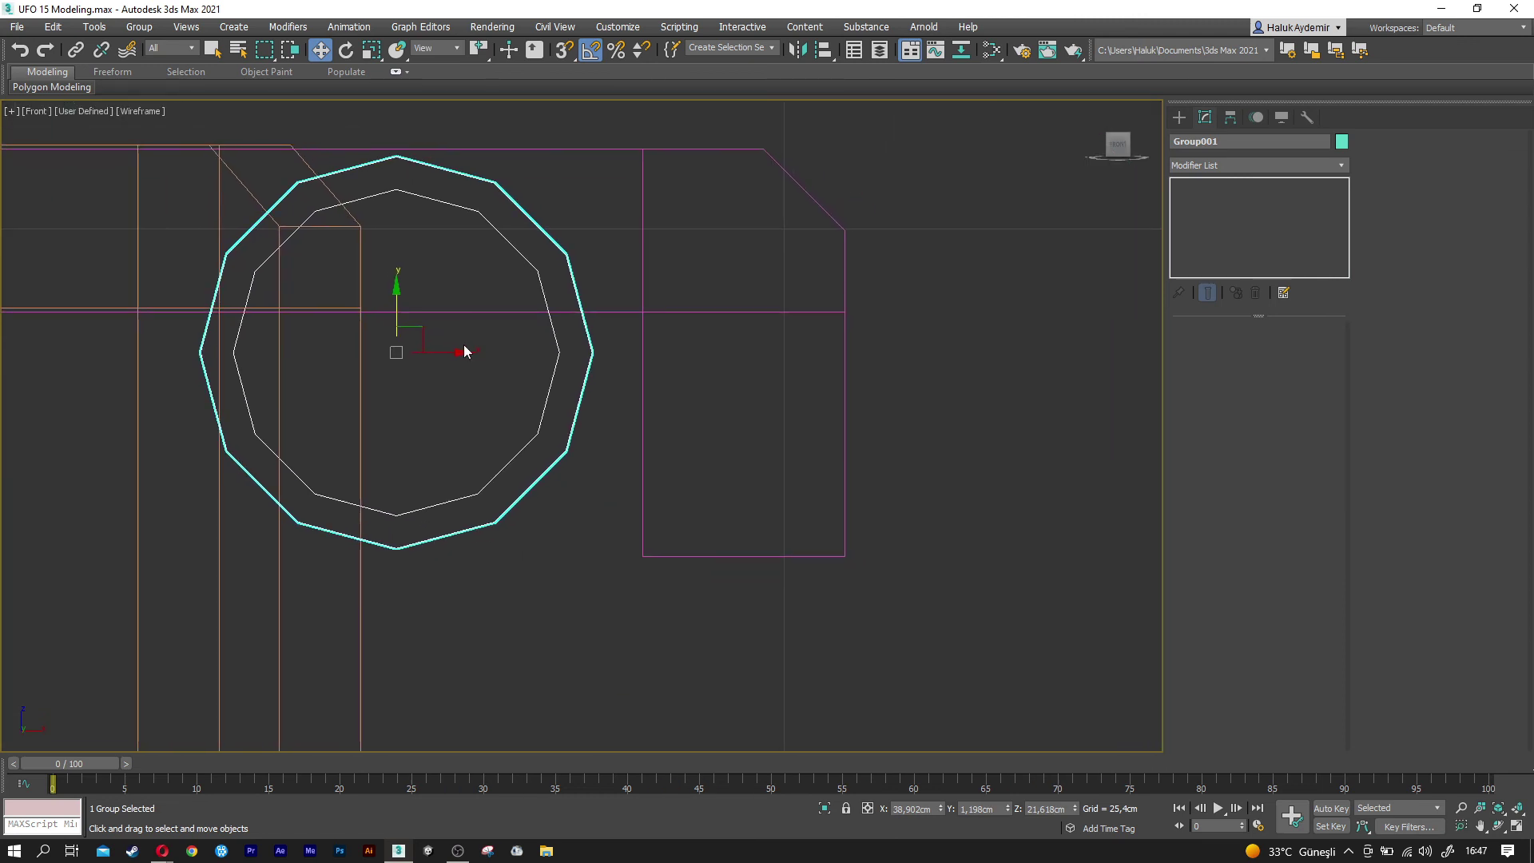
drag(420, 326, 815, 637)
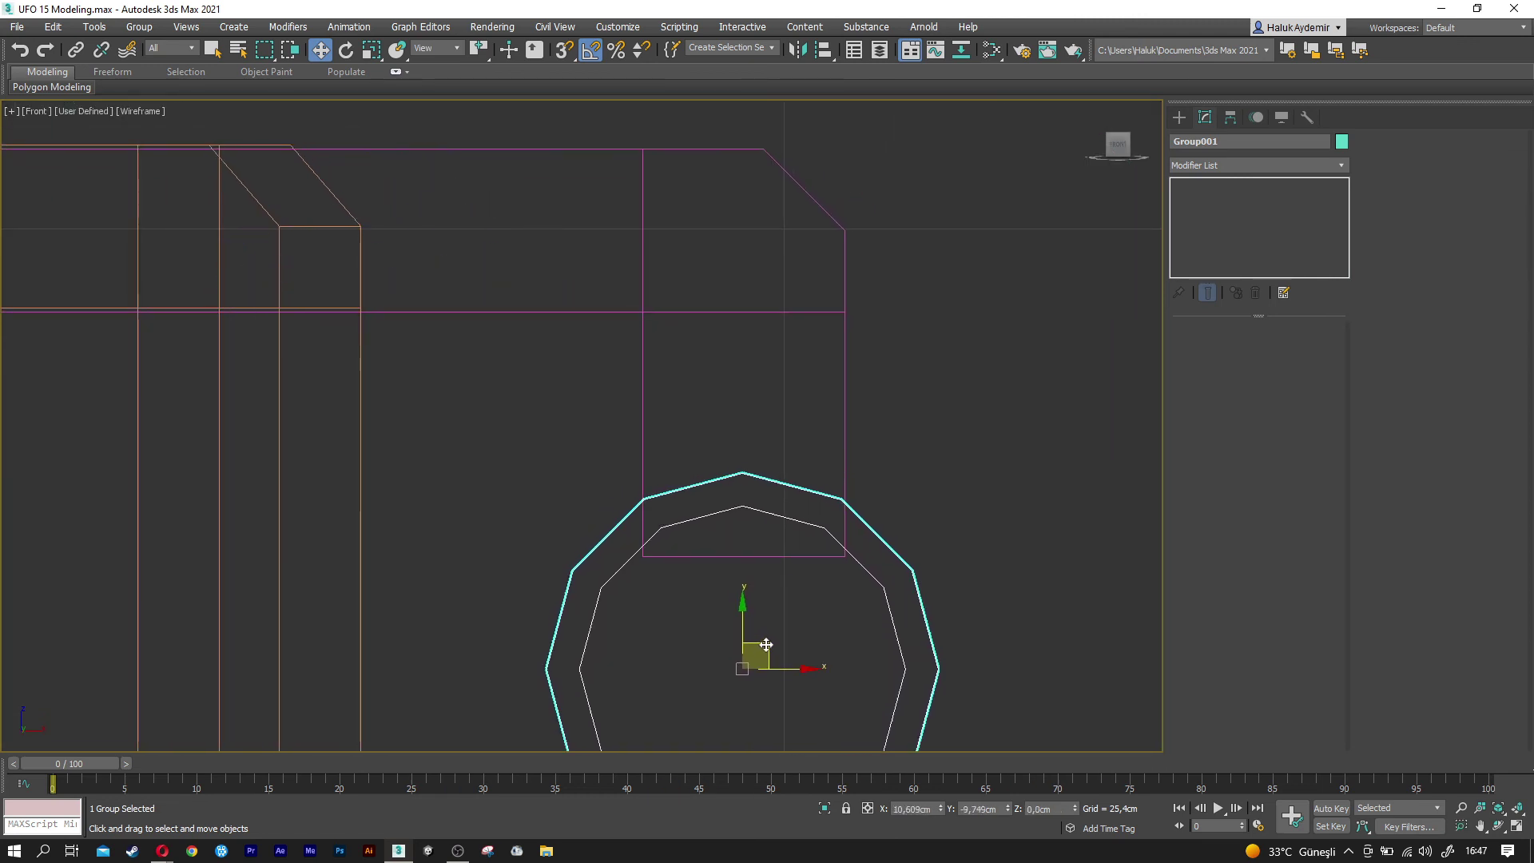
middle_drag(815, 638, 718, 449)
key(e)
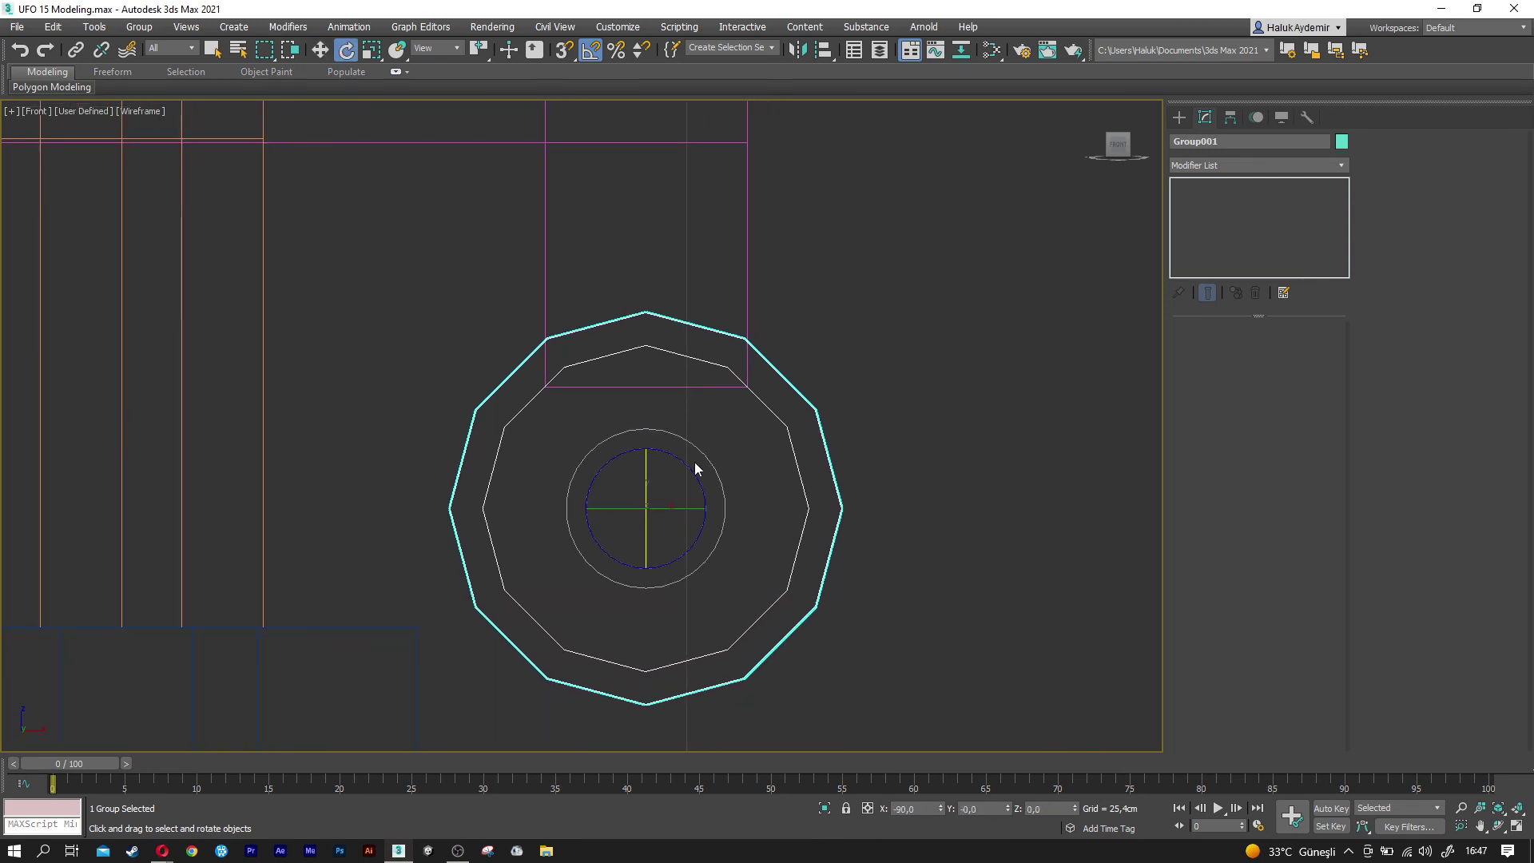
drag(682, 460, 714, 477)
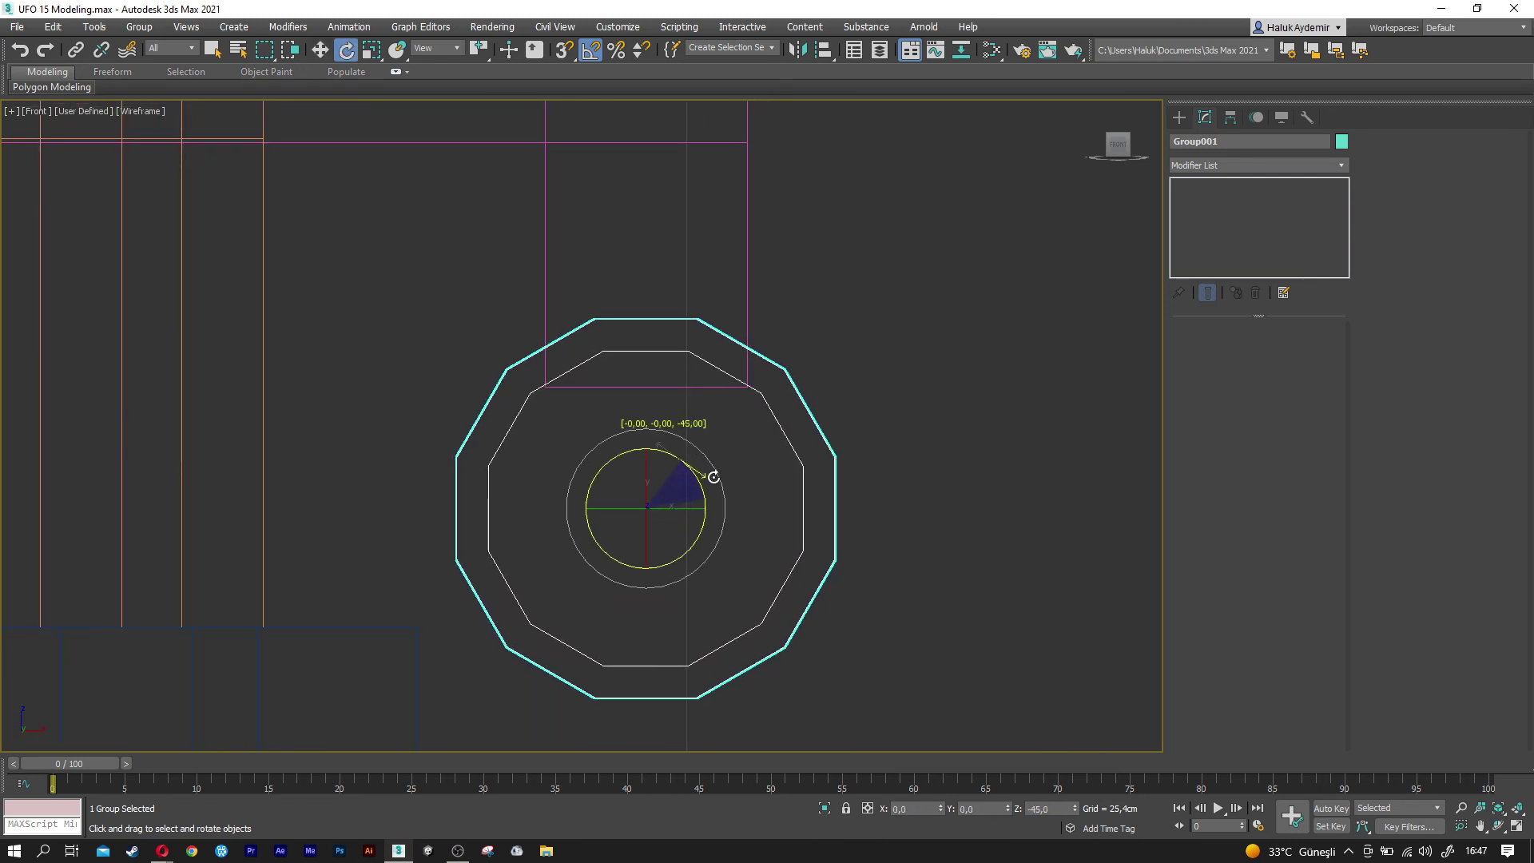
key(w)
drag(643, 439, 641, 443)
Return to perspective and frame the whole UFO with every object selected.
key(p)
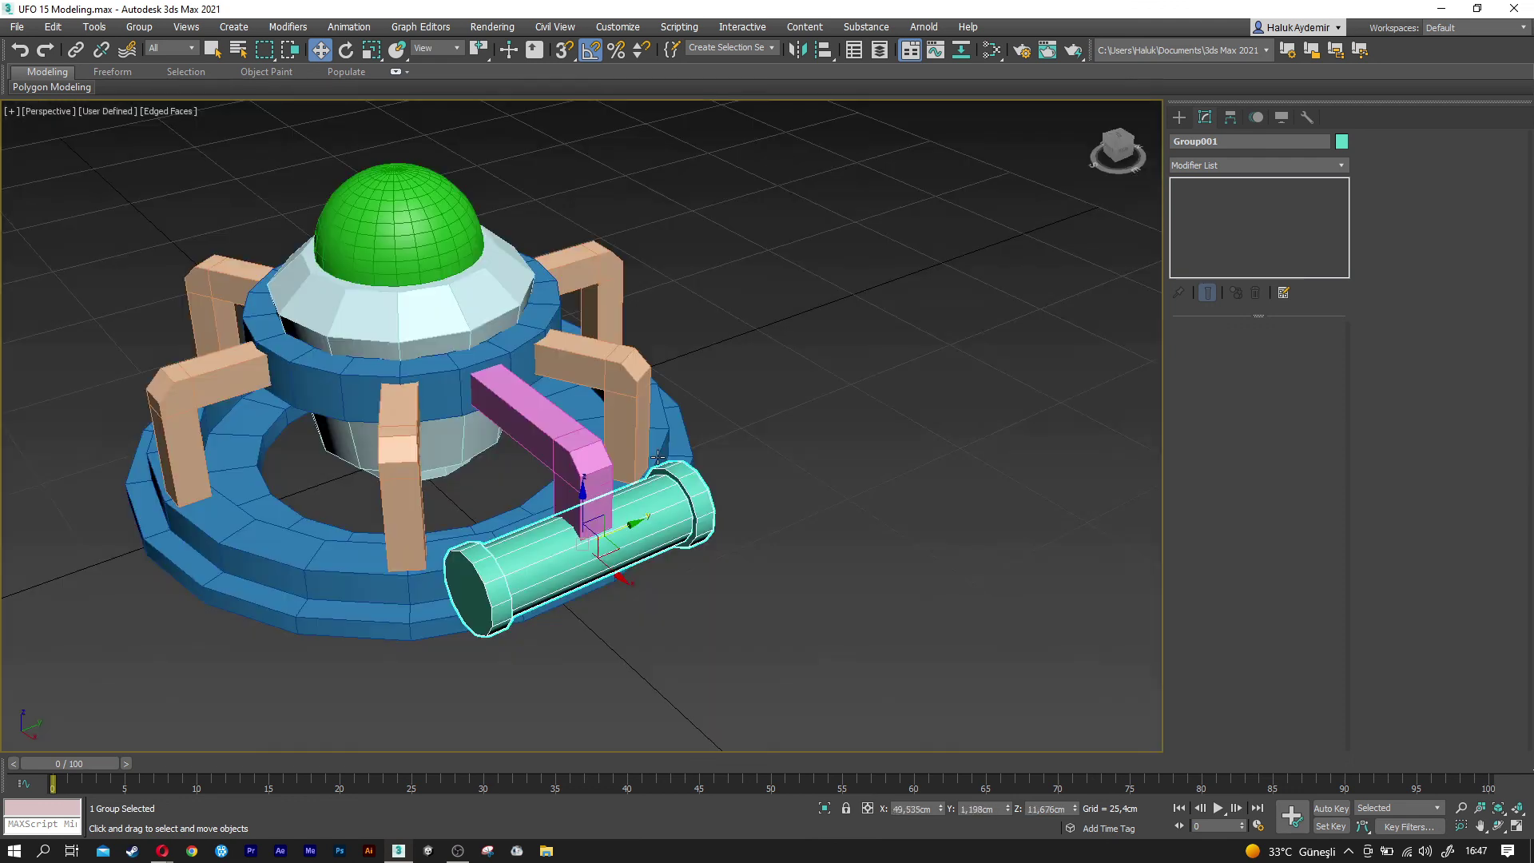
alt+middle_drag(687, 460, 719, 463)
scroll(779, 644, up, 3)
key(ctrl+a)
key(z)
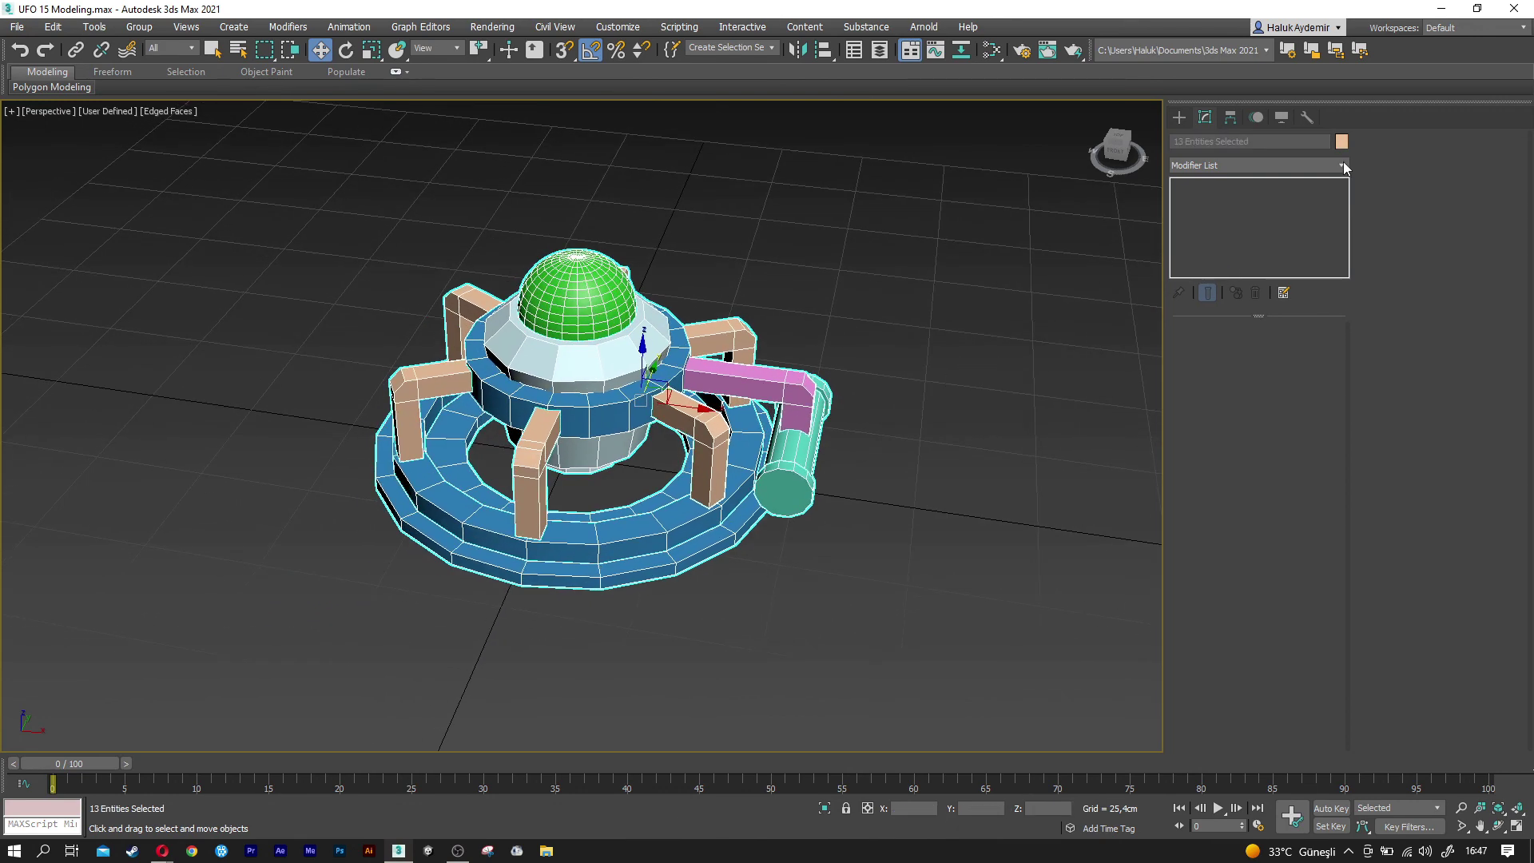
Give all selected UFO parts a gray object colour, hide edges with F4, and deselect.
click(1341, 143)
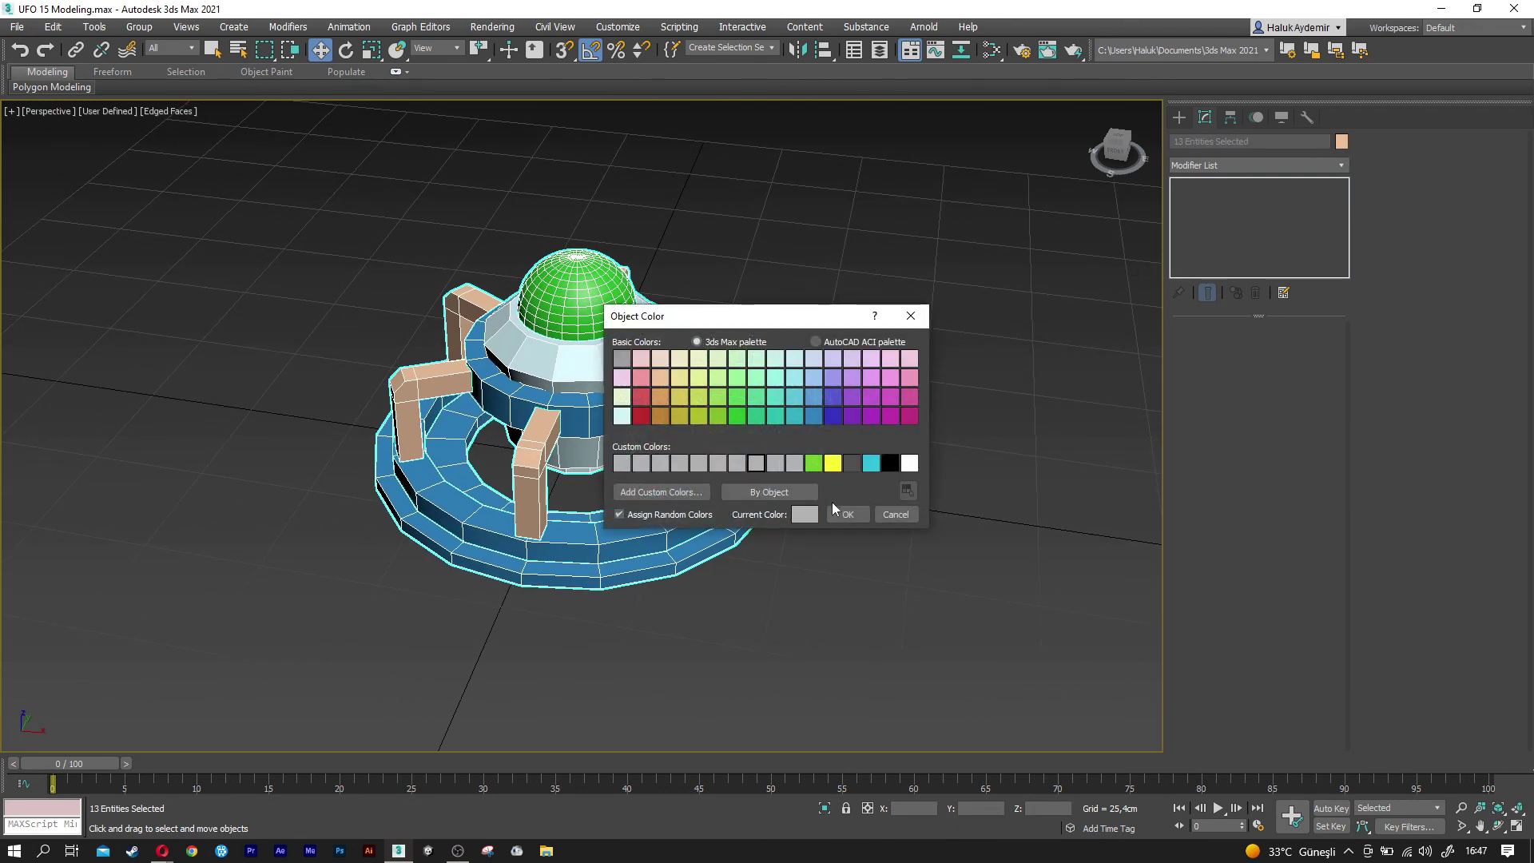
click(851, 520)
key(F4)
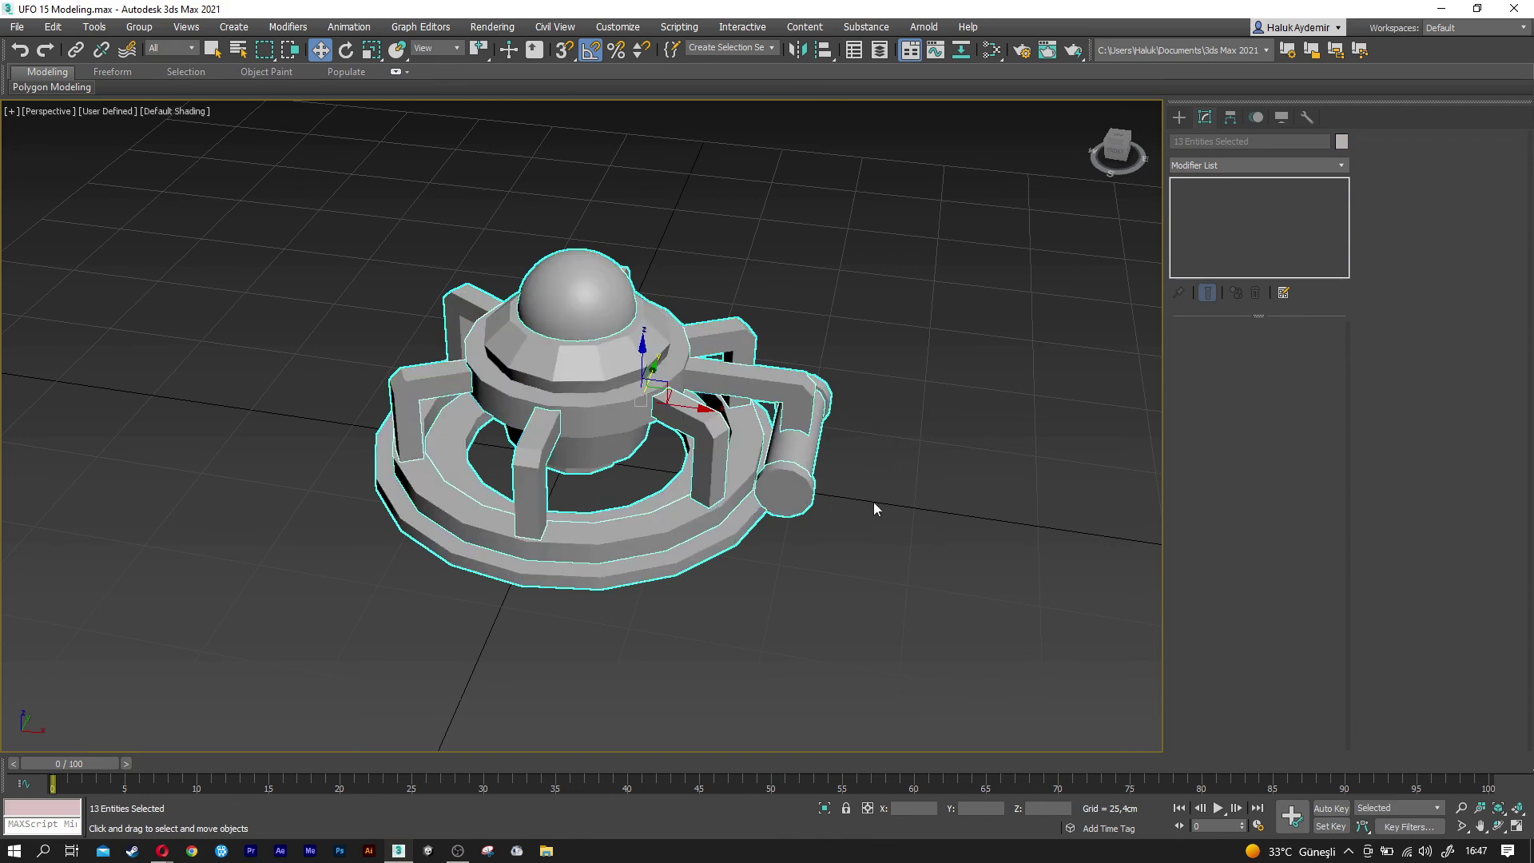
click(969, 545)
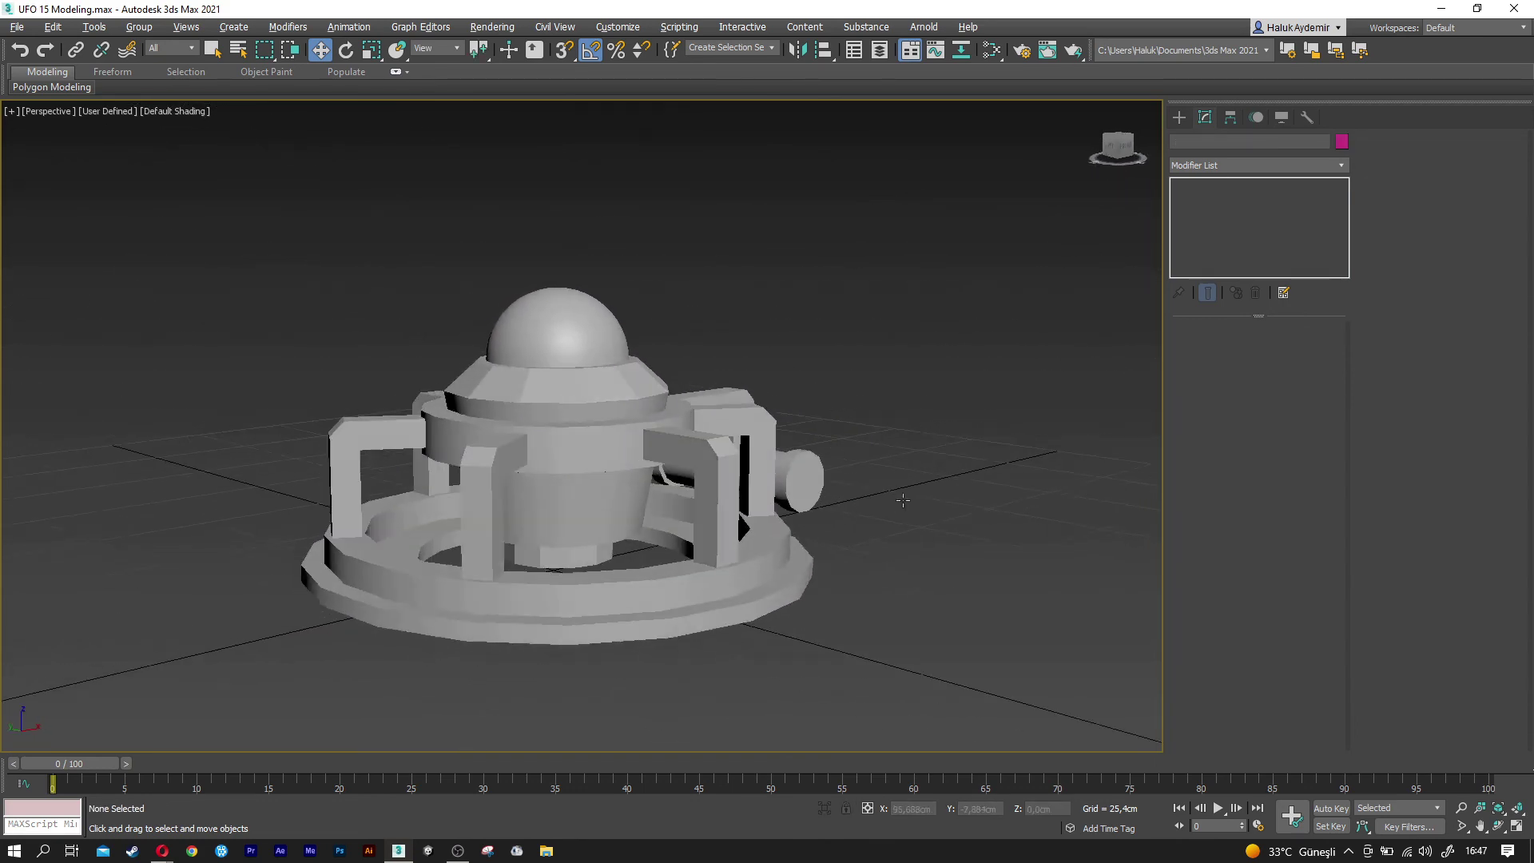